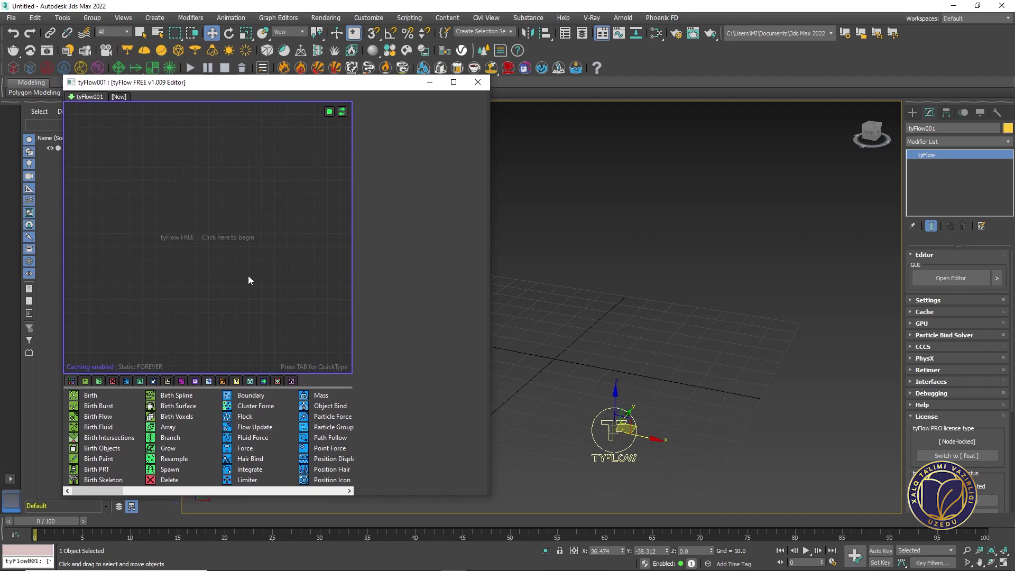
Widen the floating tyFlow editor, scroll the operator palette back to Birth and reposition the window
click(453, 83)
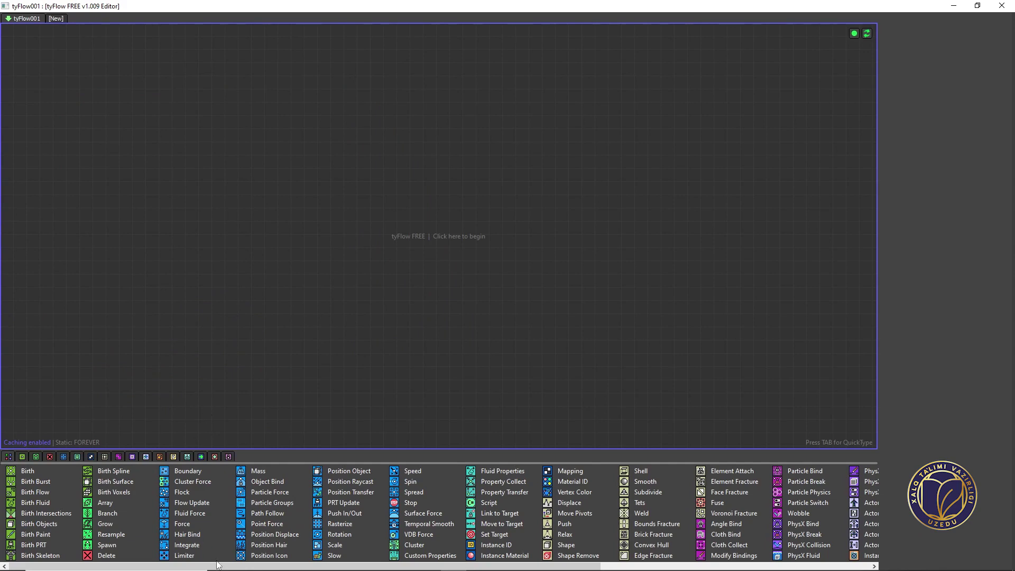
double_click(471, 5)
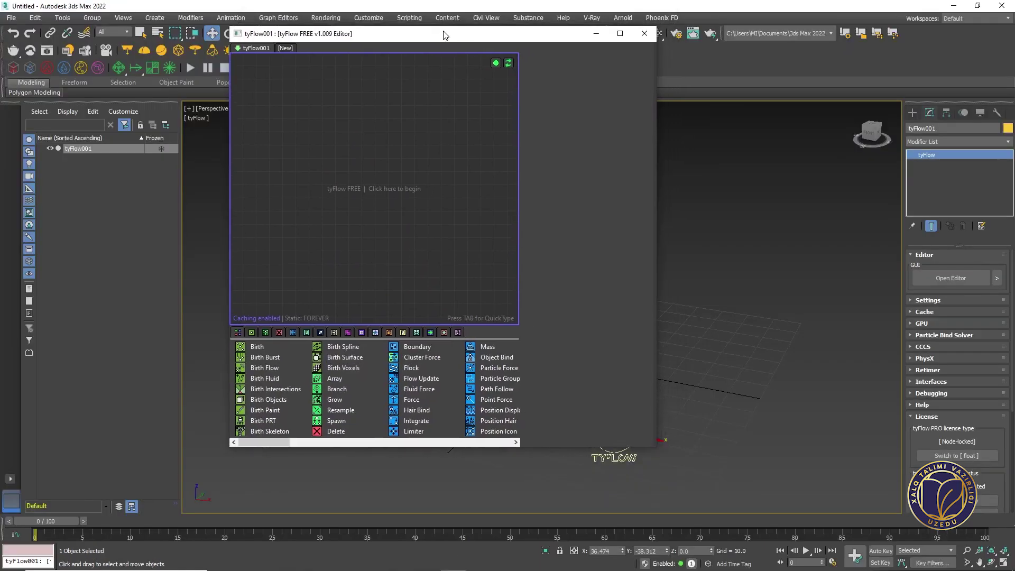
drag(562, 202, 806, 219)
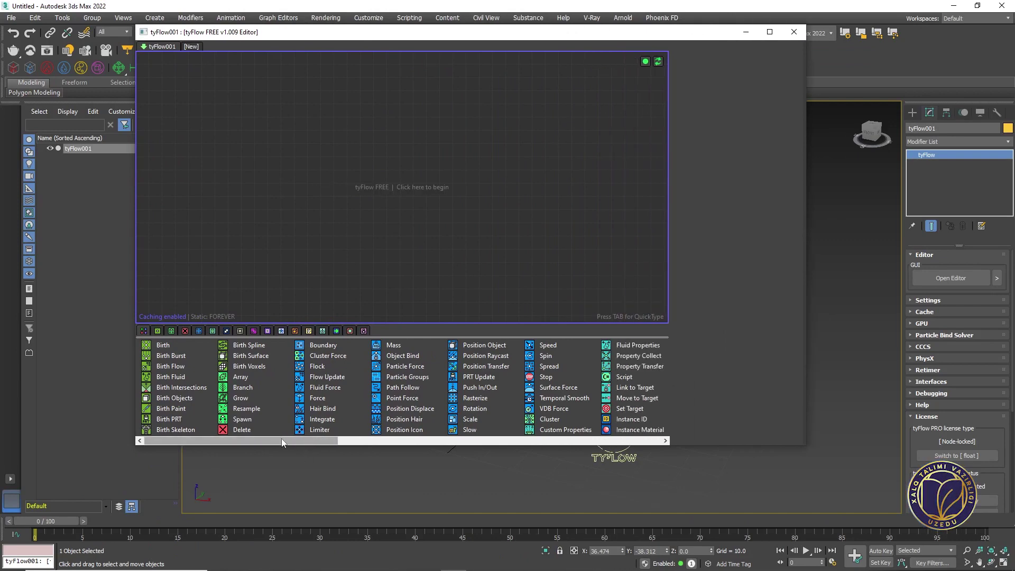
mouse_move(282, 439)
mouse_down()
mouse_move(635, 442)
mouse_move(301, 438)
mouse_up()
drag(372, 35, 287, 67)
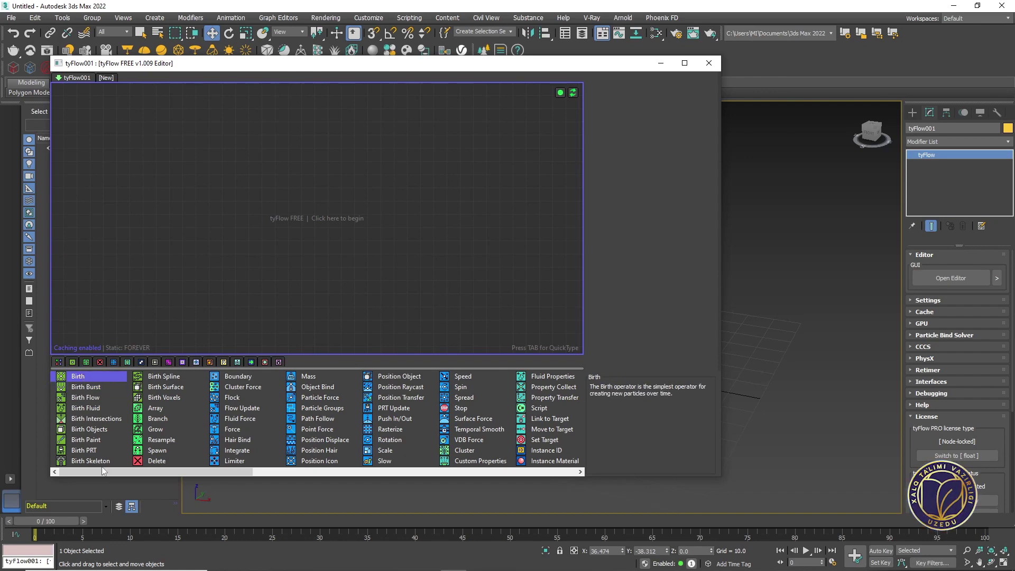
mouse_move(111, 471)
mouse_down()
mouse_move(422, 473)
mouse_move(98, 463)
mouse_up()
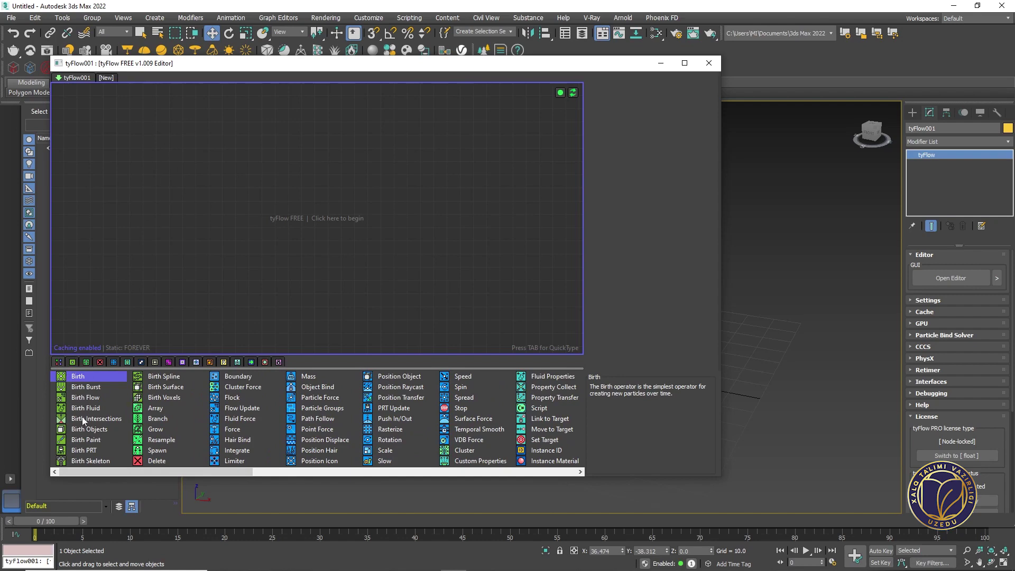
mouse_move(113, 473)
mouse_down()
mouse_move(282, 468)
mouse_move(118, 468)
mouse_up()
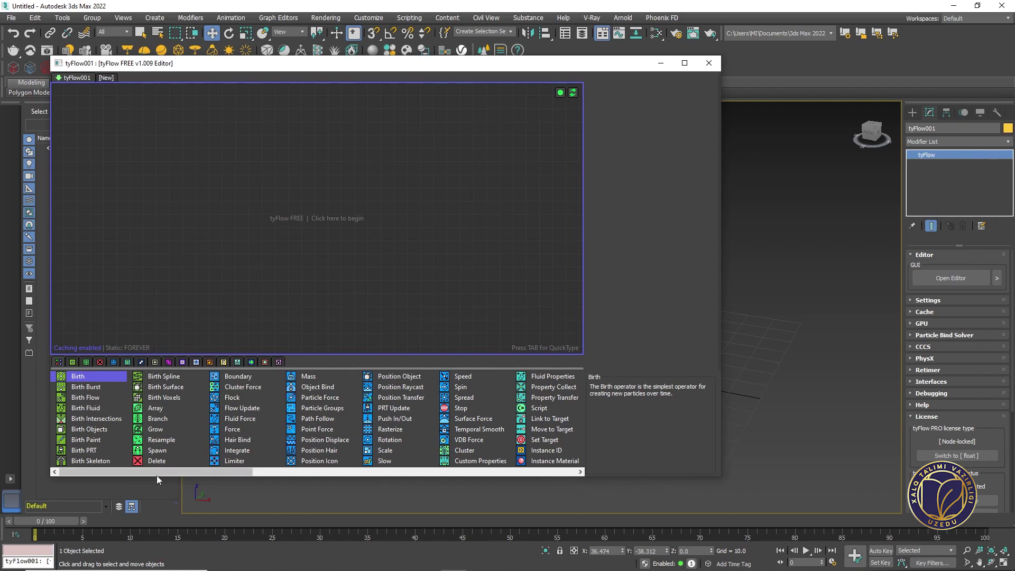
drag(159, 471, 224, 472)
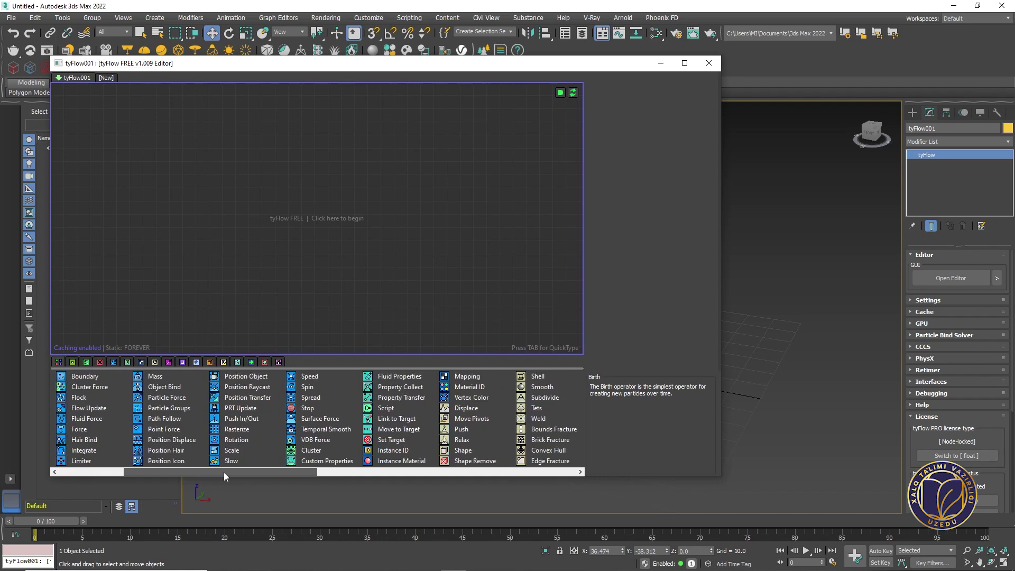
drag(224, 472, 152, 470)
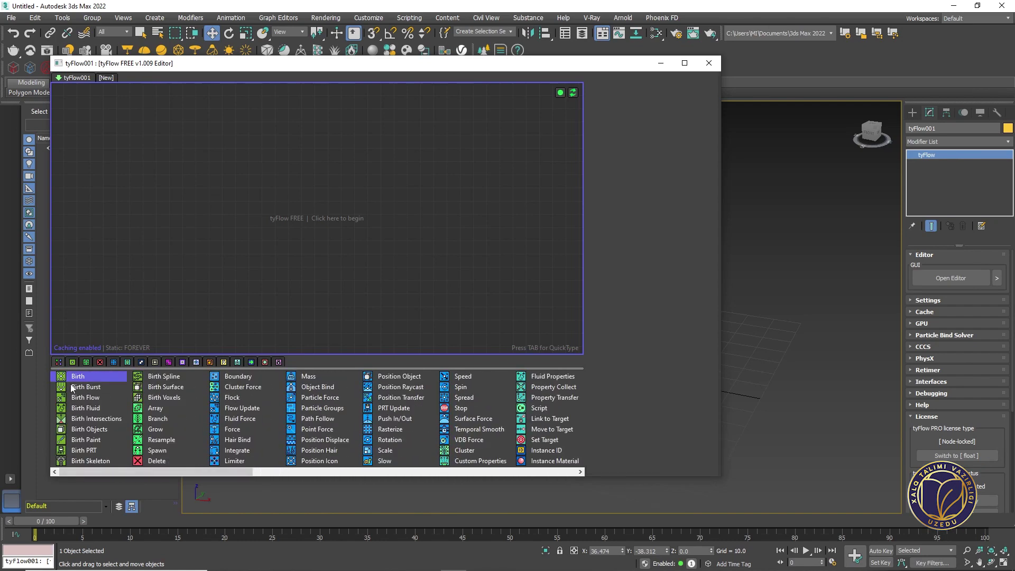
click(91, 387)
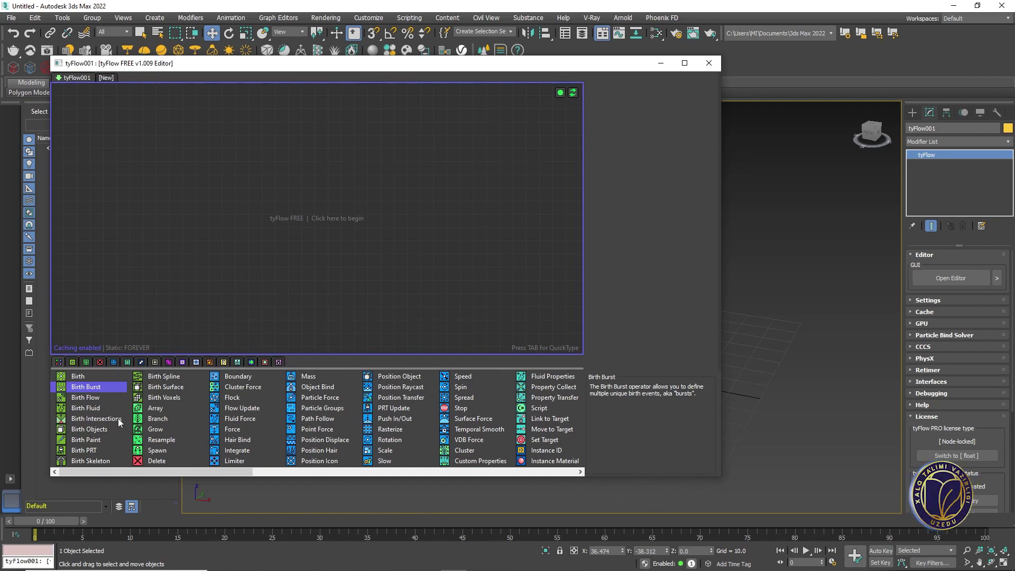
click(151, 400)
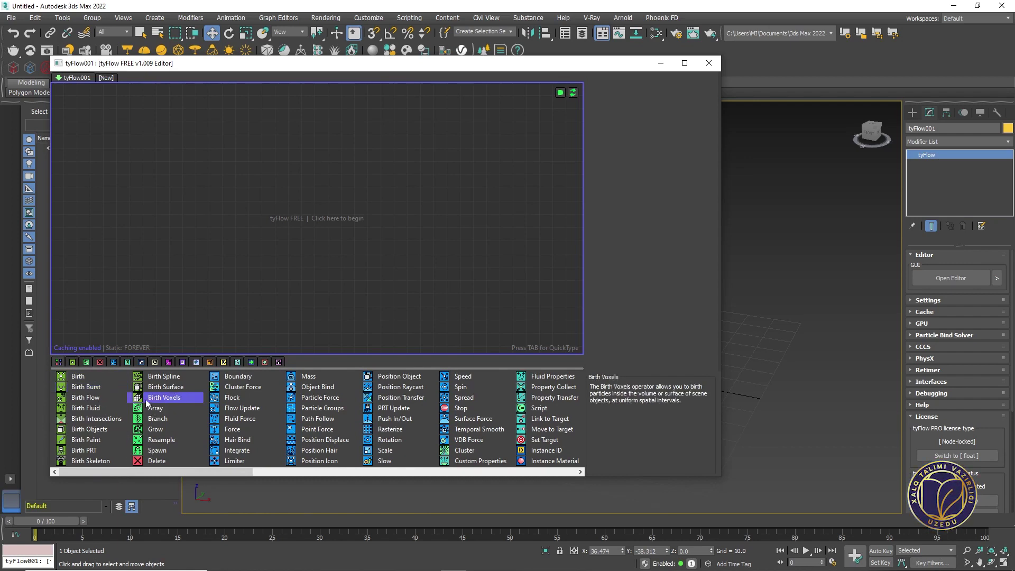
click(95, 391)
click(81, 380)
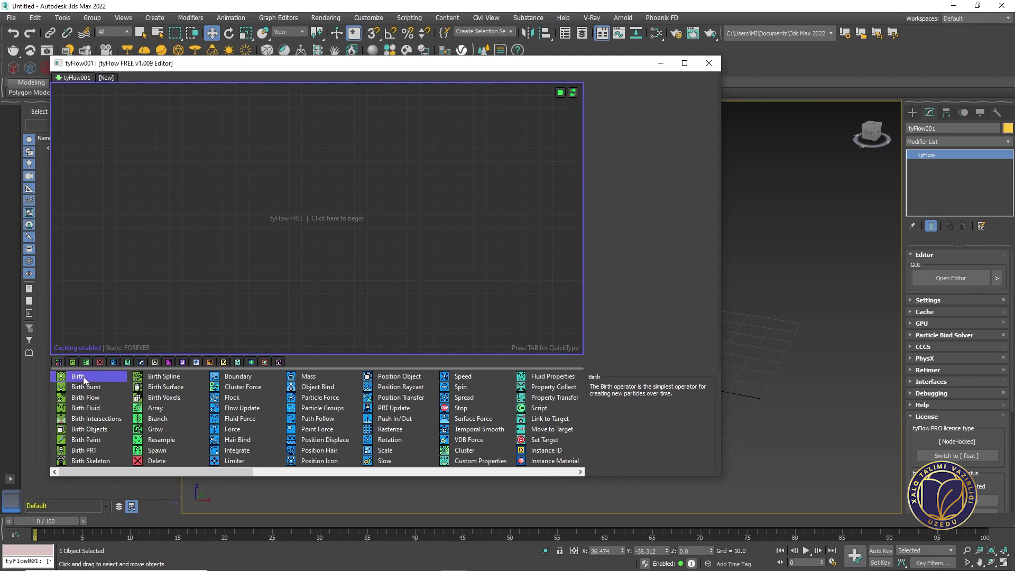
drag(197, 472, 261, 471)
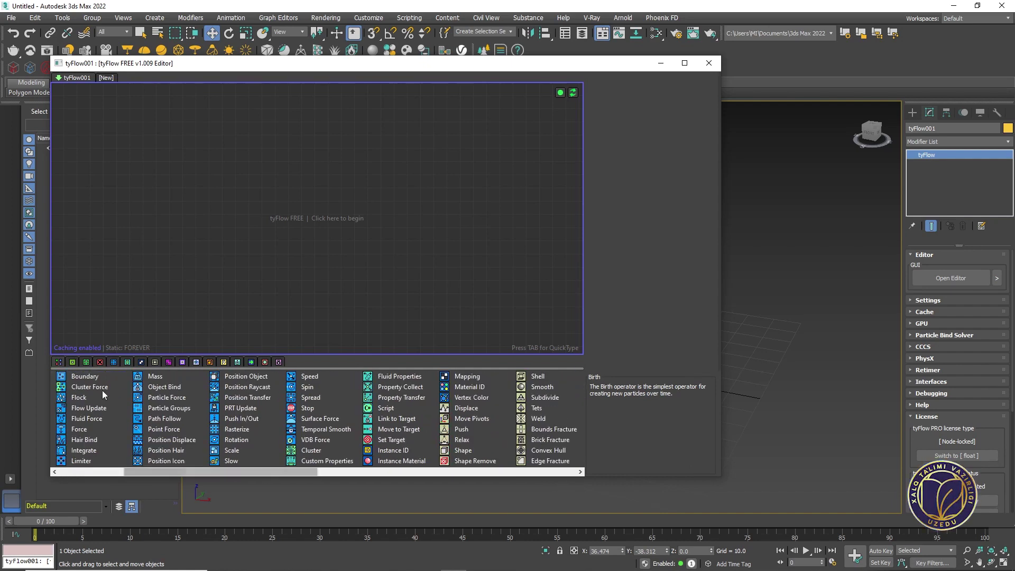
click(100, 389)
click(96, 400)
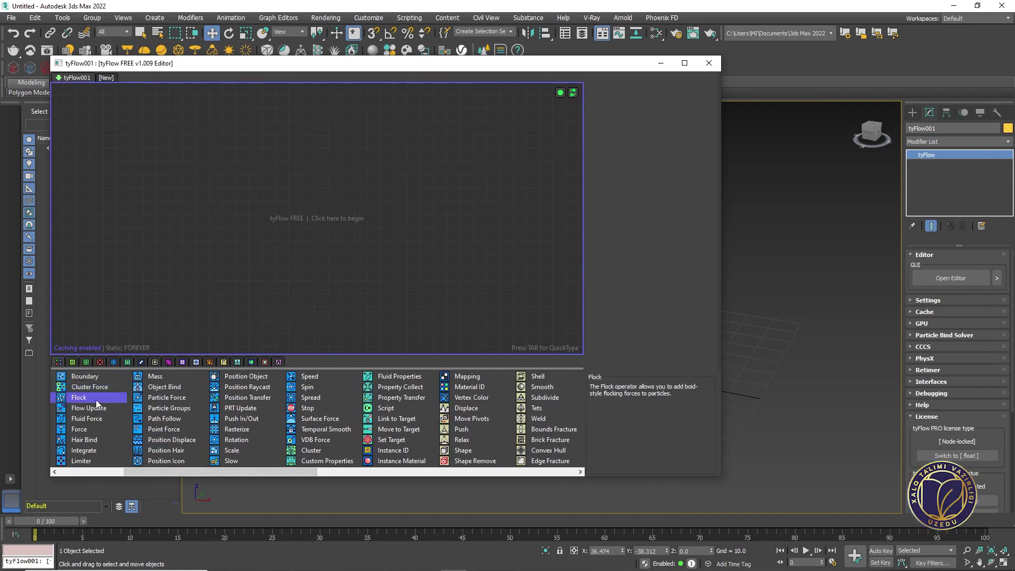
click(160, 378)
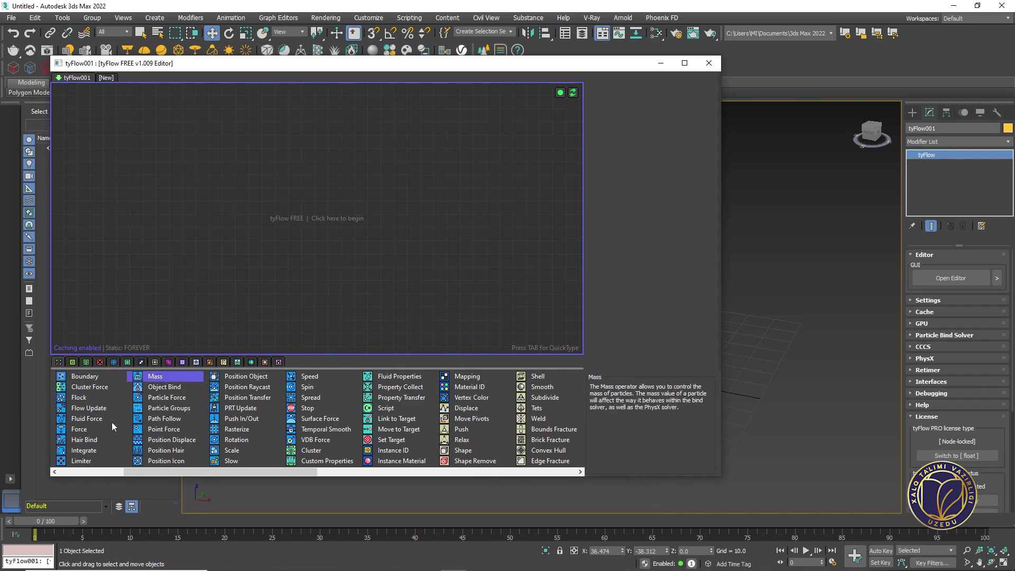
click(91, 409)
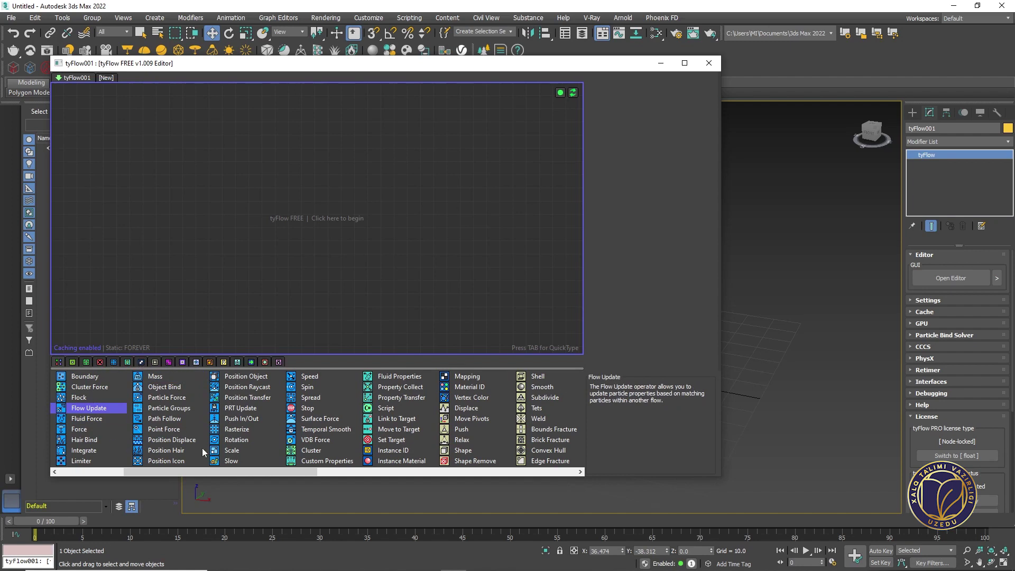
click(174, 441)
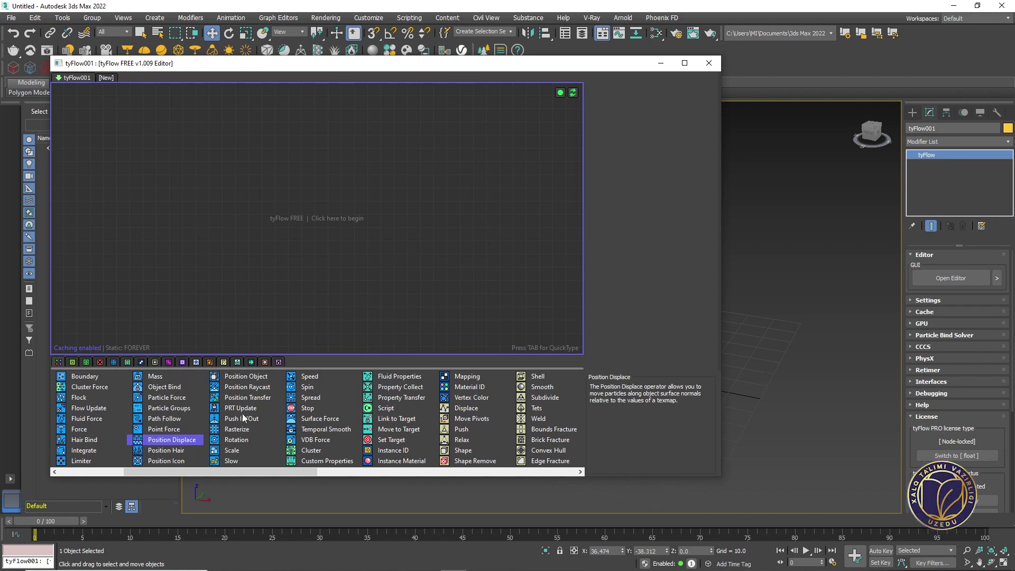
drag(256, 474, 335, 477)
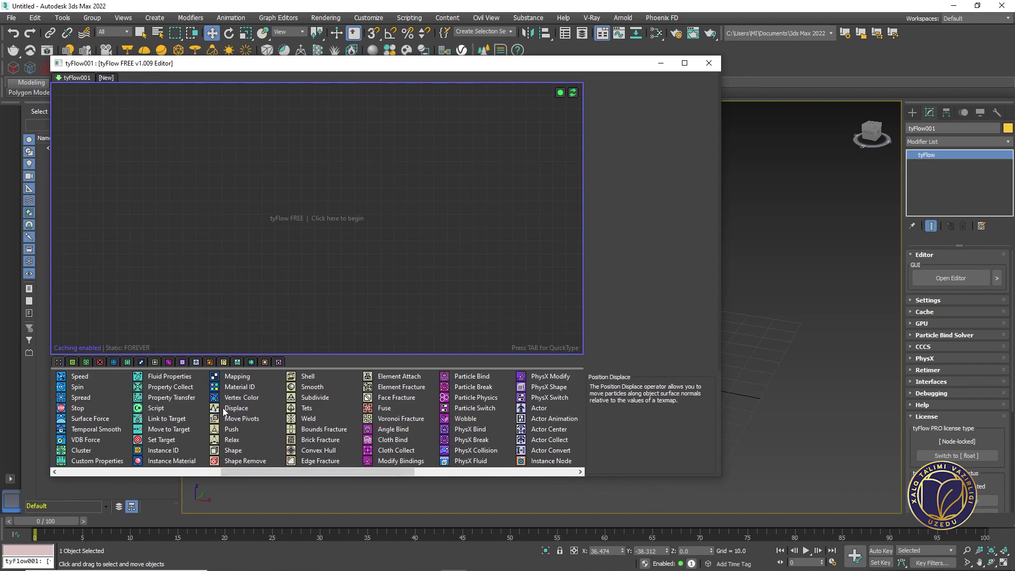
click(161, 377)
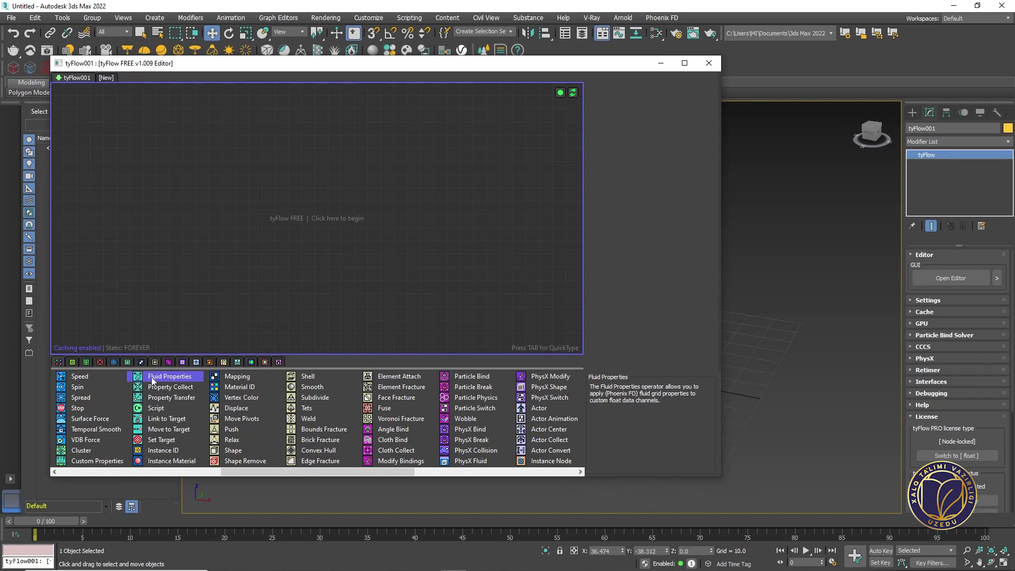
click(158, 387)
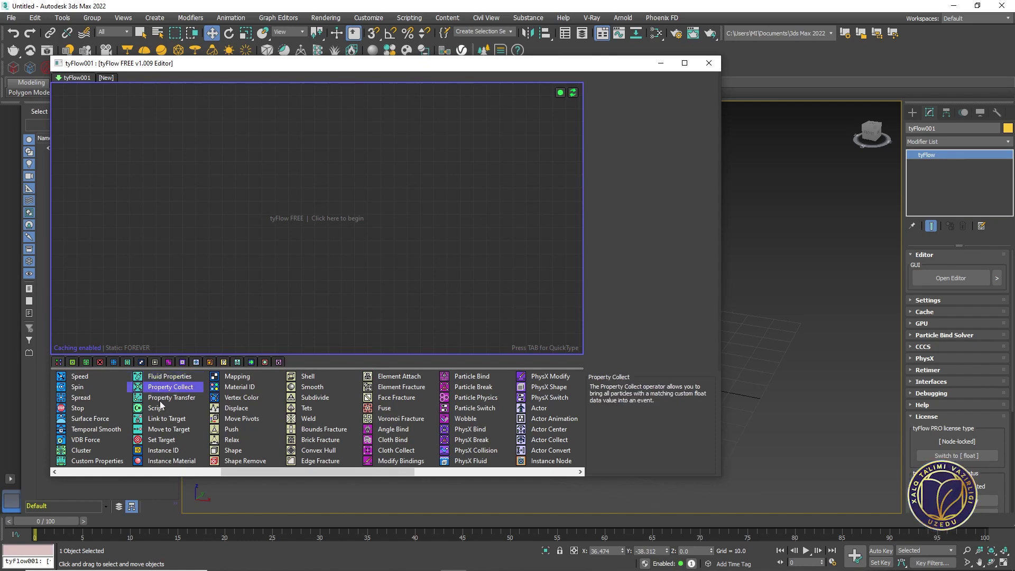
click(159, 397)
click(158, 409)
click(160, 421)
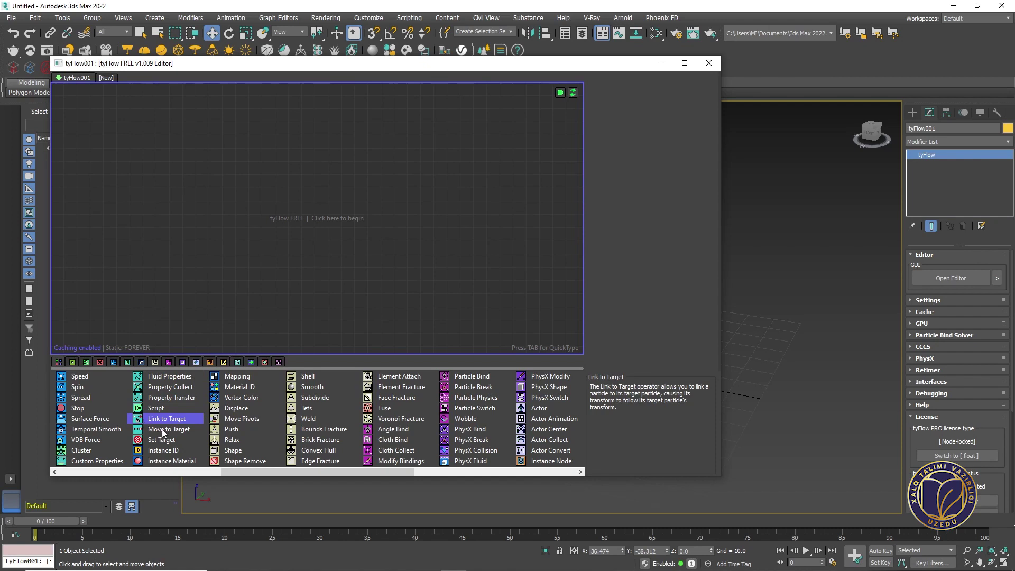
click(163, 429)
click(160, 418)
click(158, 408)
click(159, 398)
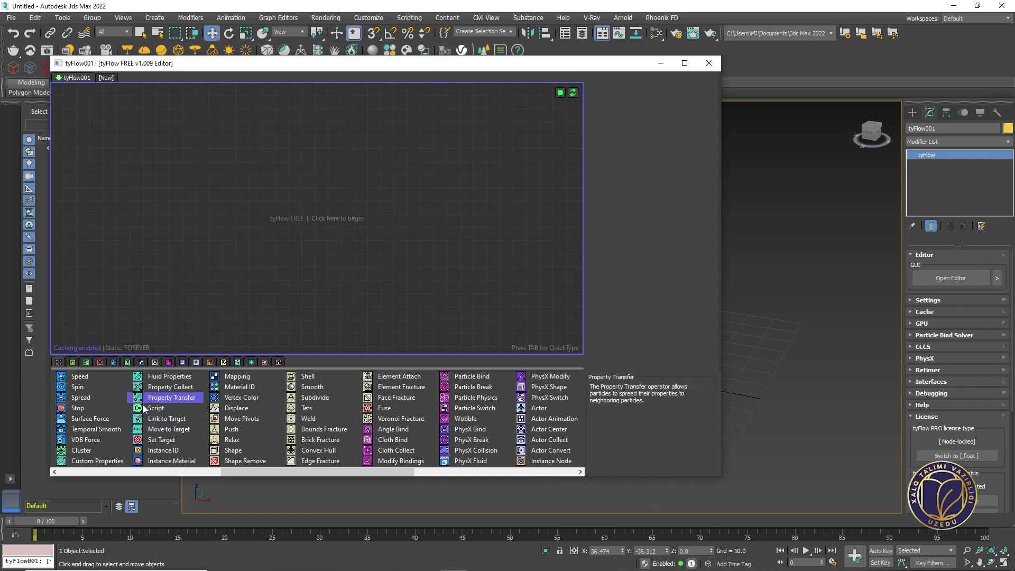
click(172, 387)
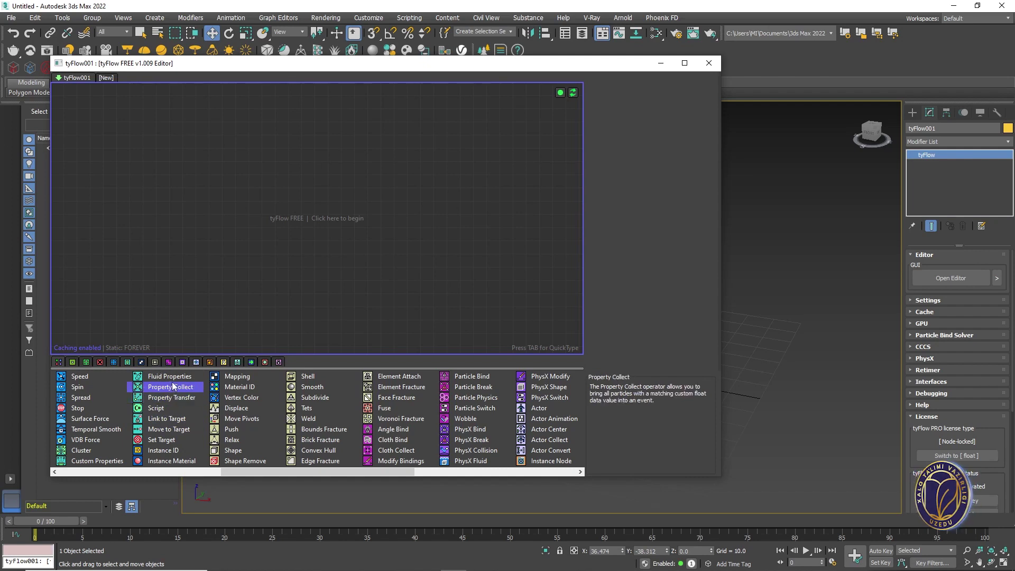
click(228, 429)
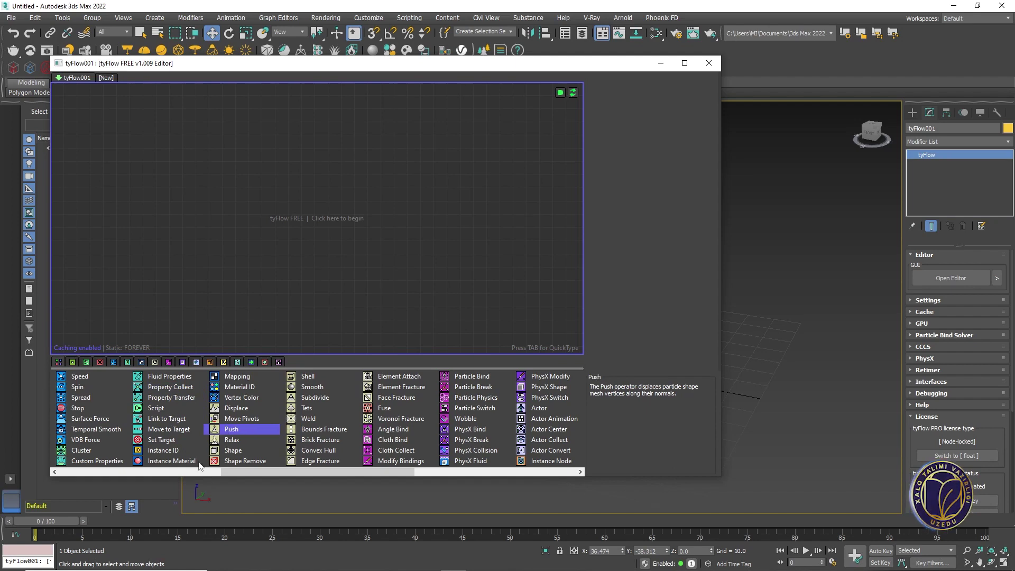
drag(266, 470, 294, 468)
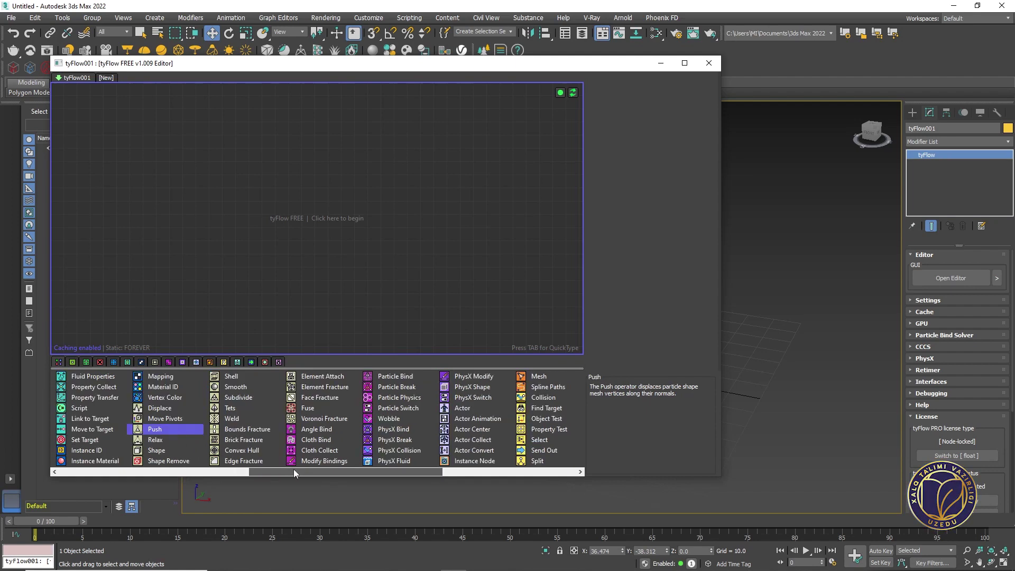
click(168, 398)
click(162, 418)
click(160, 442)
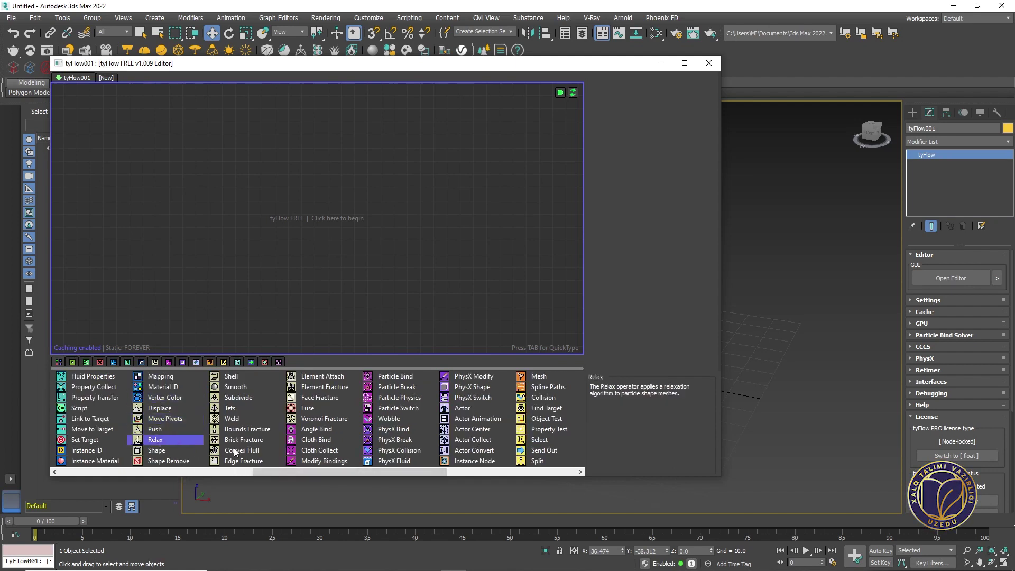
click(230, 419)
click(233, 388)
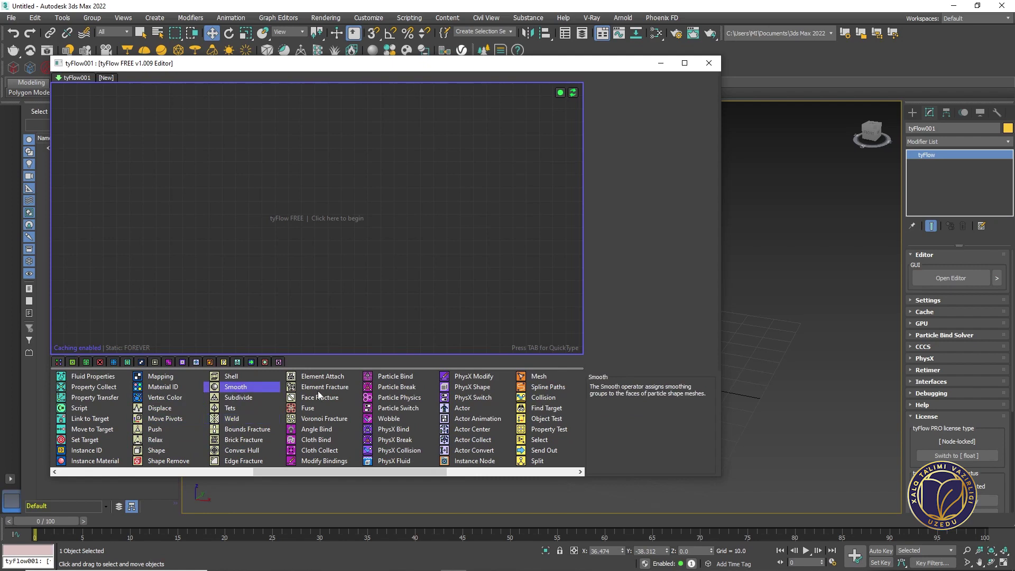
click(230, 408)
click(232, 419)
click(235, 439)
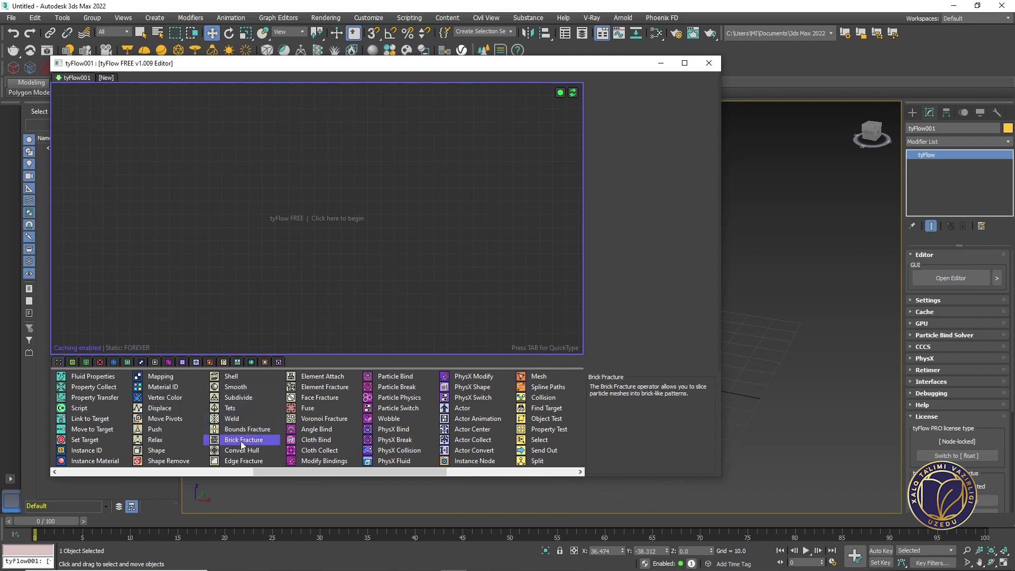
click(309, 440)
drag(303, 472, 317, 471)
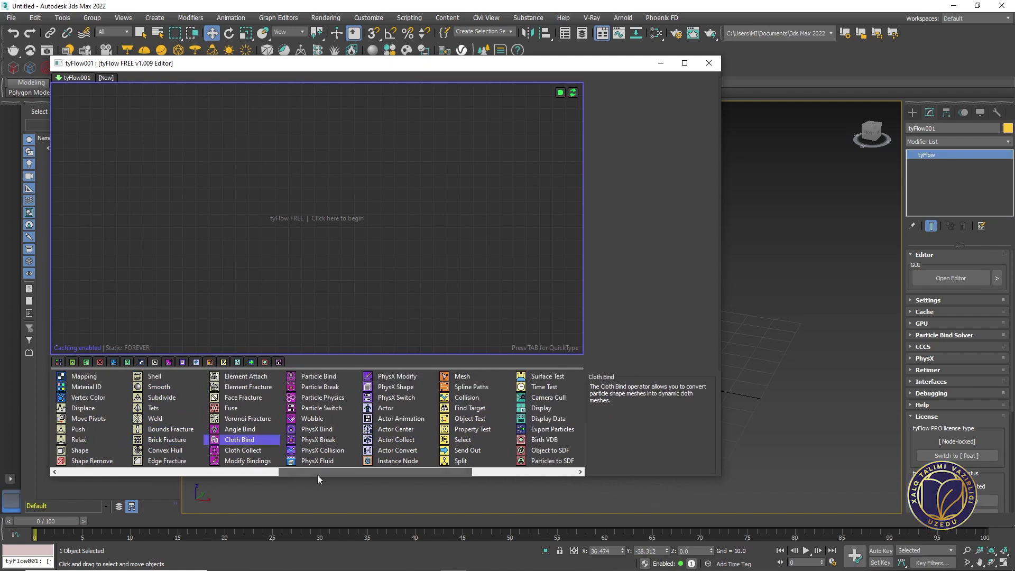
click(241, 450)
click(240, 431)
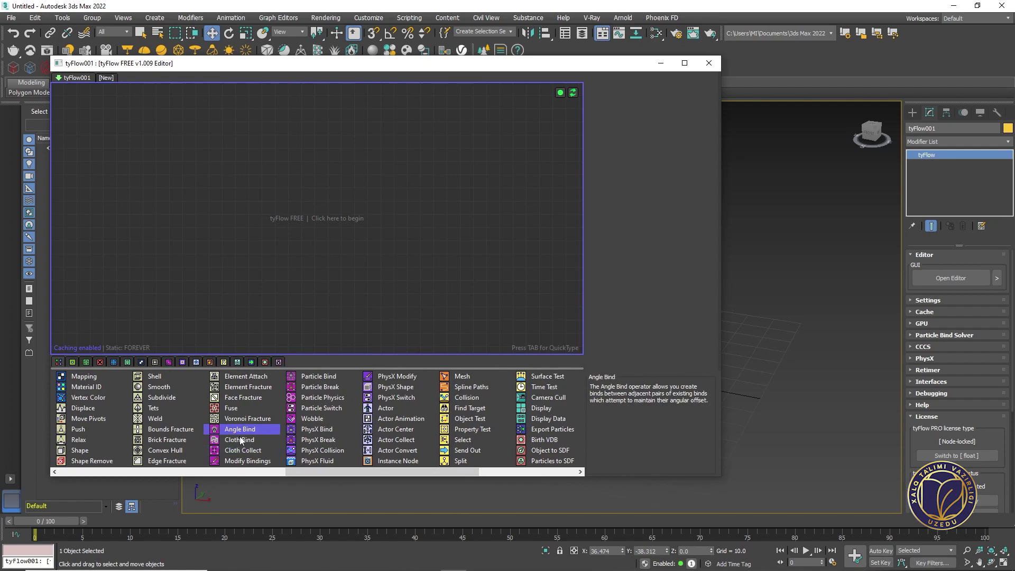
click(240, 438)
click(239, 449)
click(241, 461)
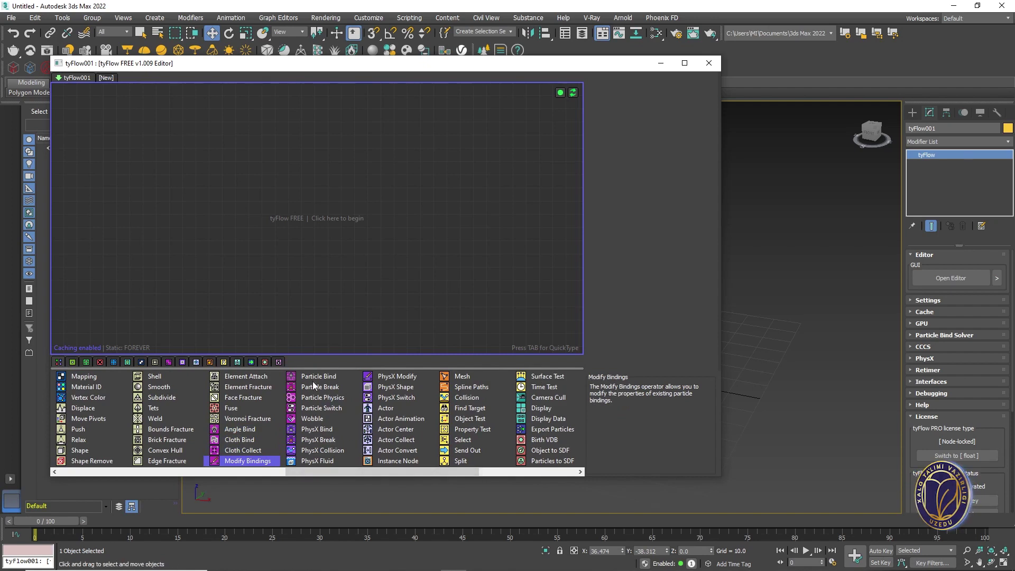
click(384, 409)
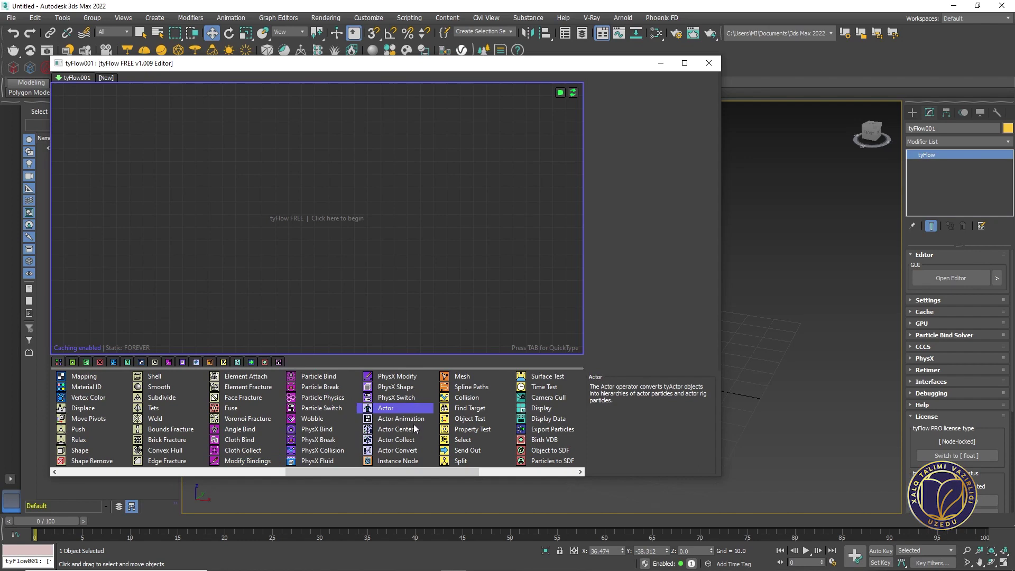
drag(322, 474, 400, 472)
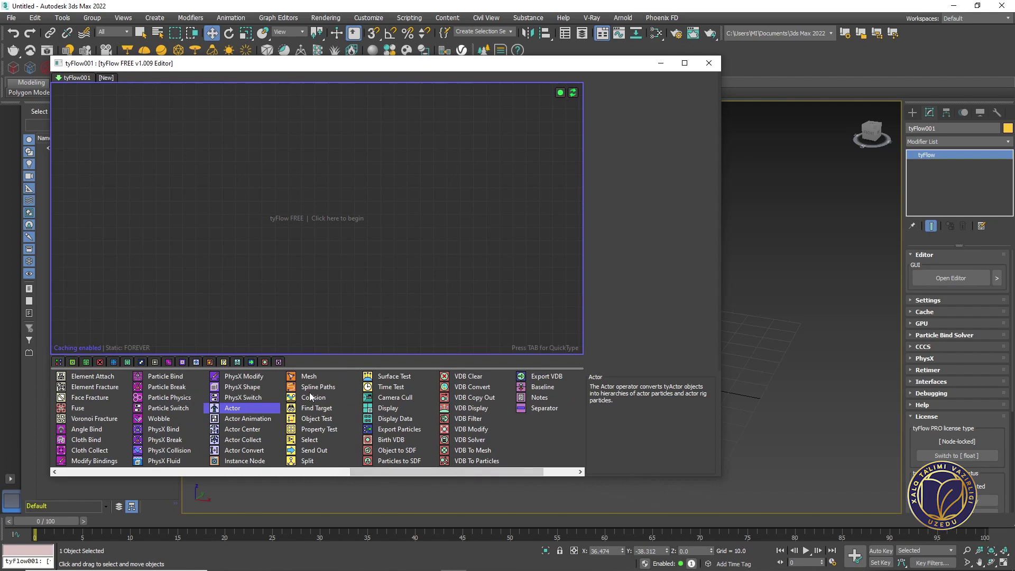
click(311, 397)
click(312, 420)
click(313, 444)
click(316, 411)
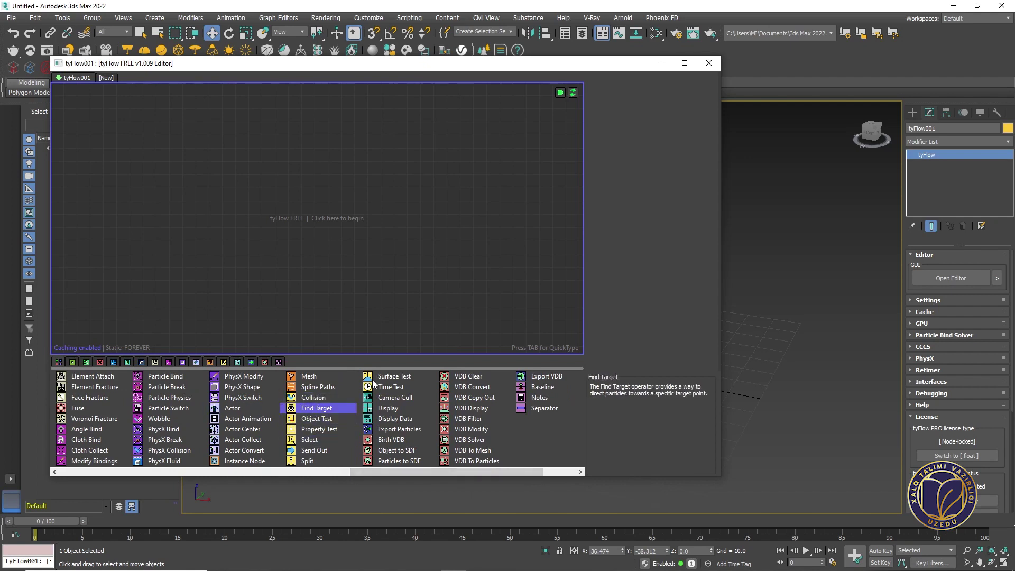
click(320, 420)
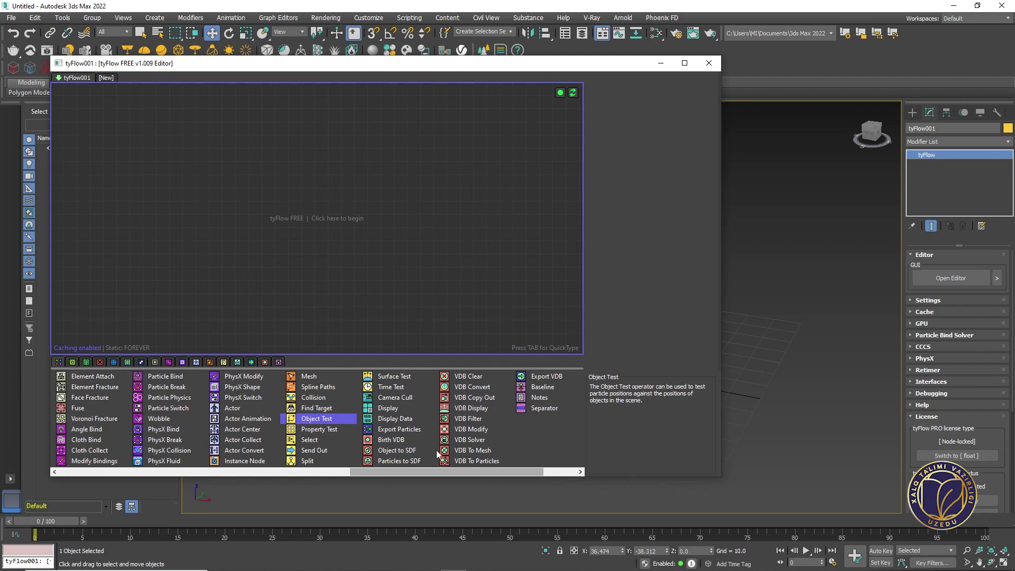
click(376, 410)
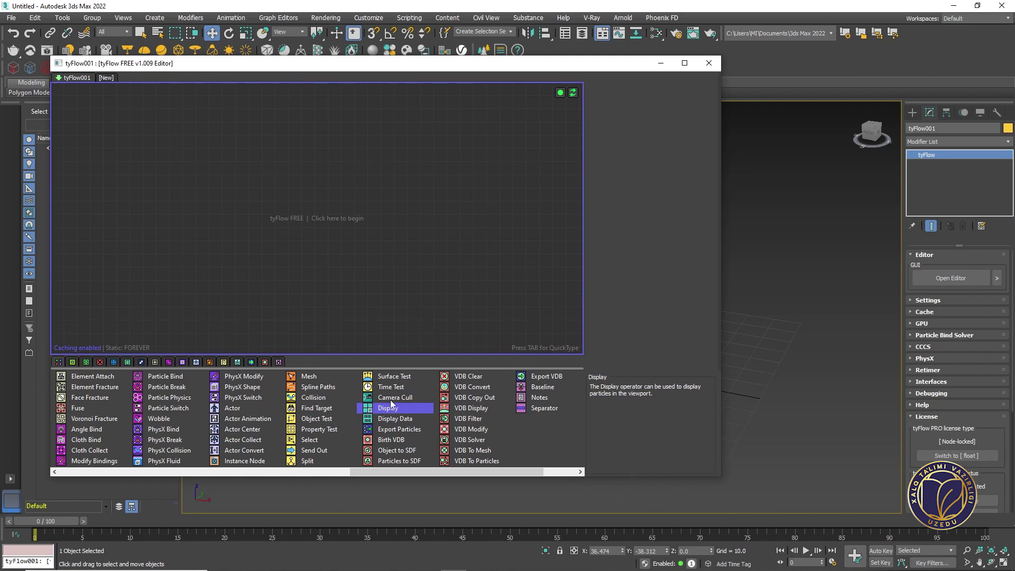
click(388, 440)
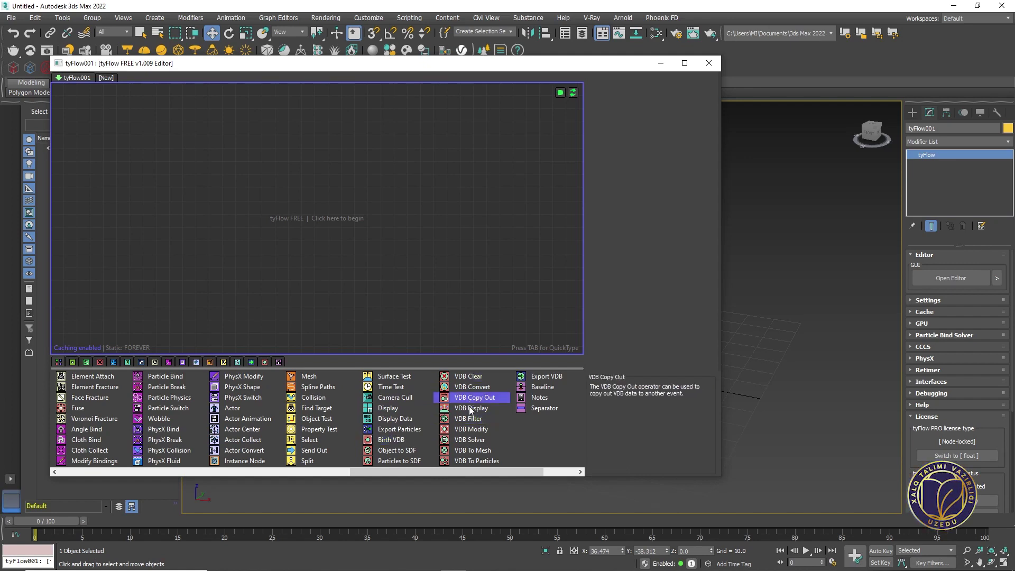
mouse_move(470, 467)
mouse_down()
mouse_move(490, 471)
mouse_move(466, 472)
mouse_up()
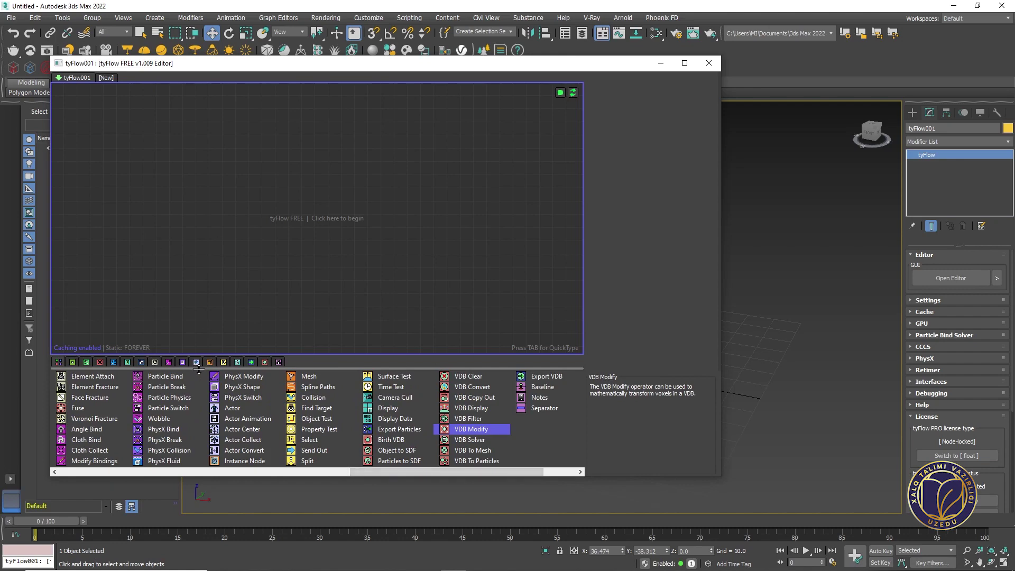
drag(367, 474, 104, 469)
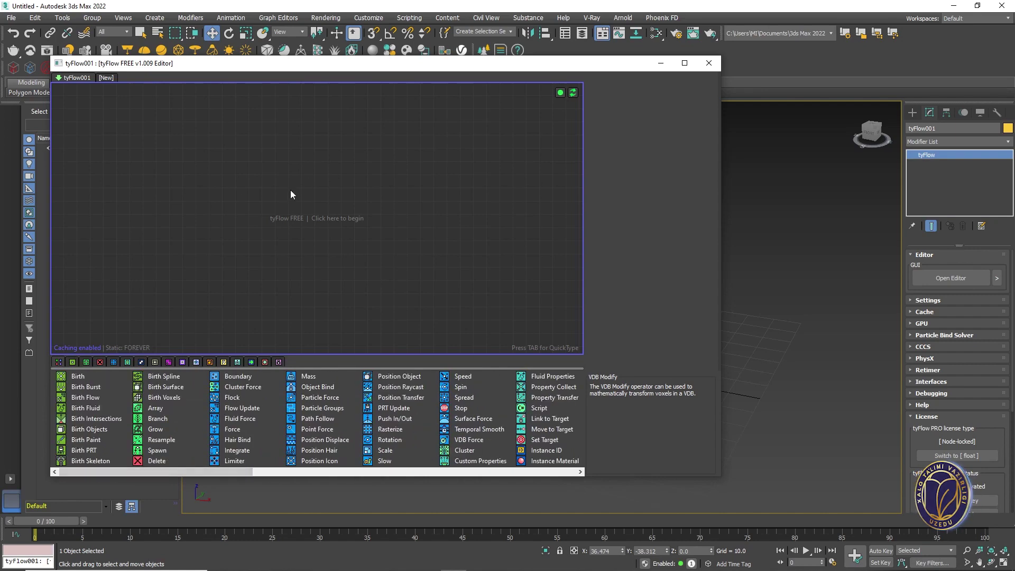
Add a Birth operator to the empty flow, narrow the editor beside the viewport and reposition Event_001
click(80, 378)
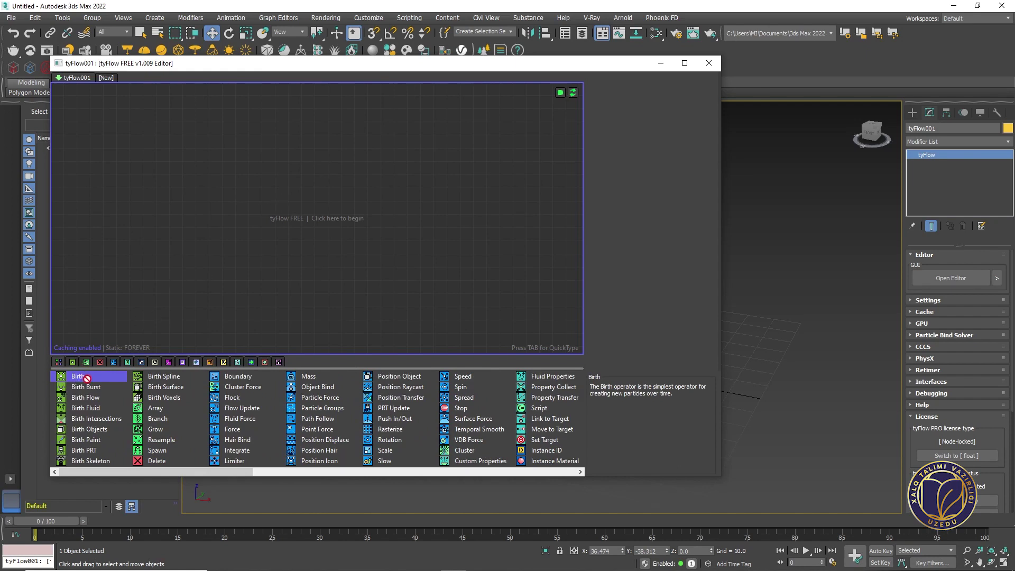
drag(84, 375, 305, 162)
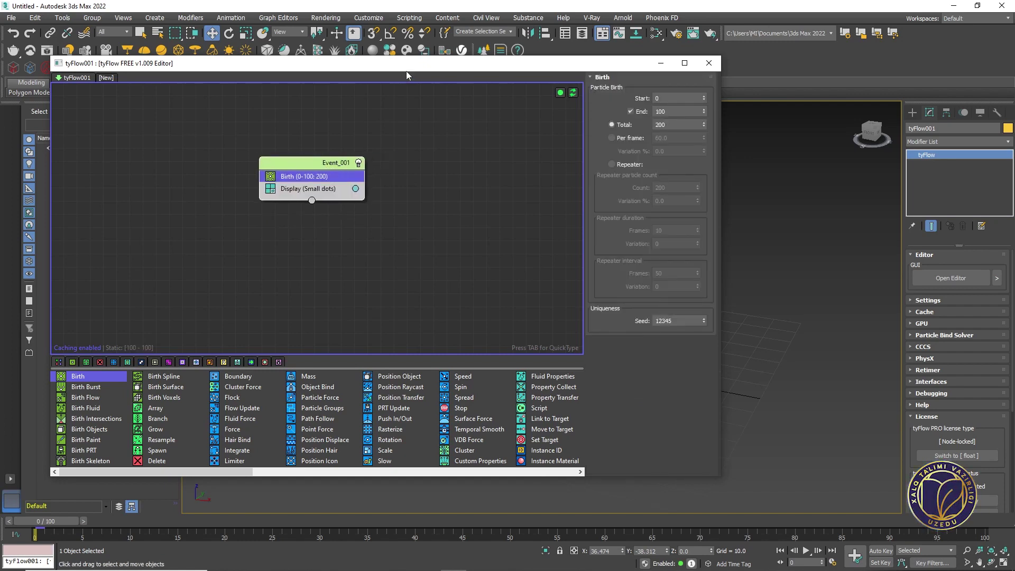
drag(406, 72, 372, 60)
drag(687, 240, 495, 240)
drag(261, 159, 182, 127)
middle_drag(543, 312, 635, 344)
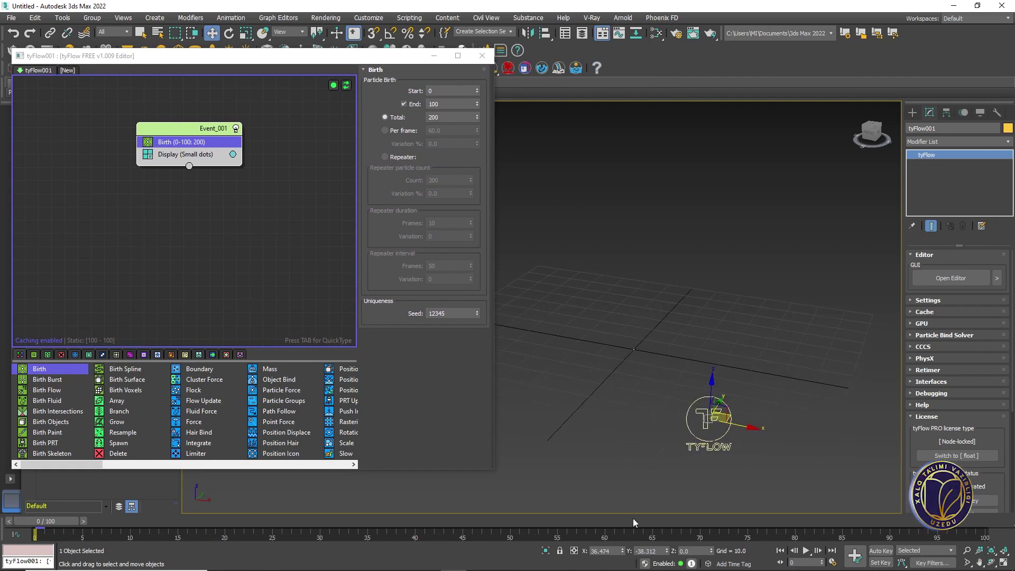
scroll(634, 351, up, 3)
scroll(633, 350, down, 3)
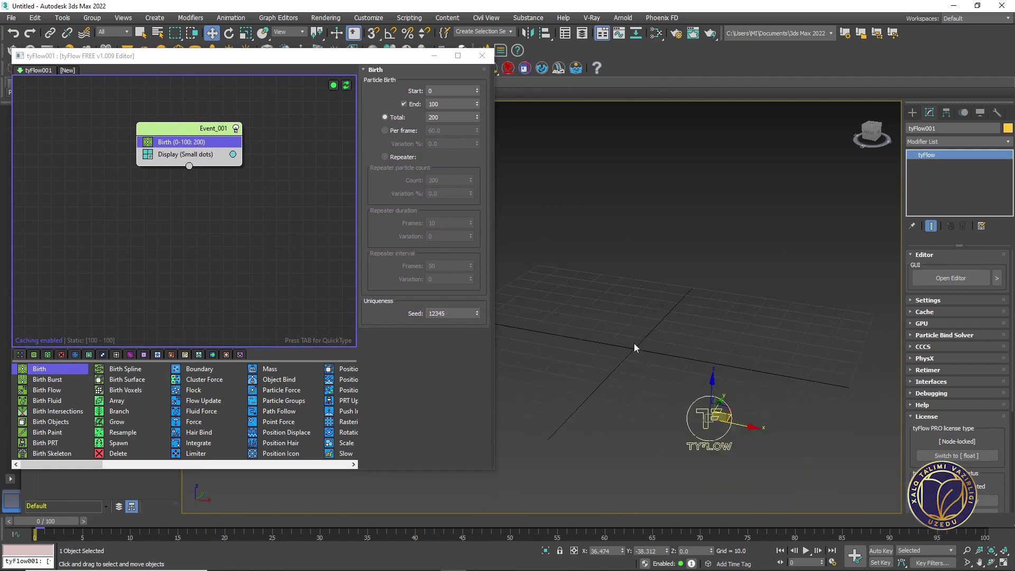
middle_drag(634, 345, 634, 332)
scroll(633, 337, up, 4)
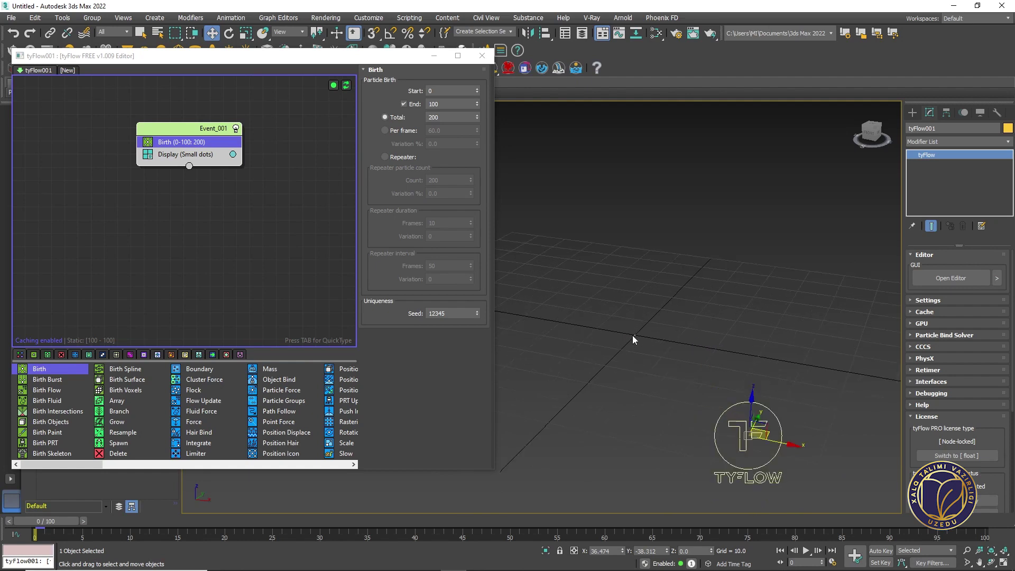
click(237, 129)
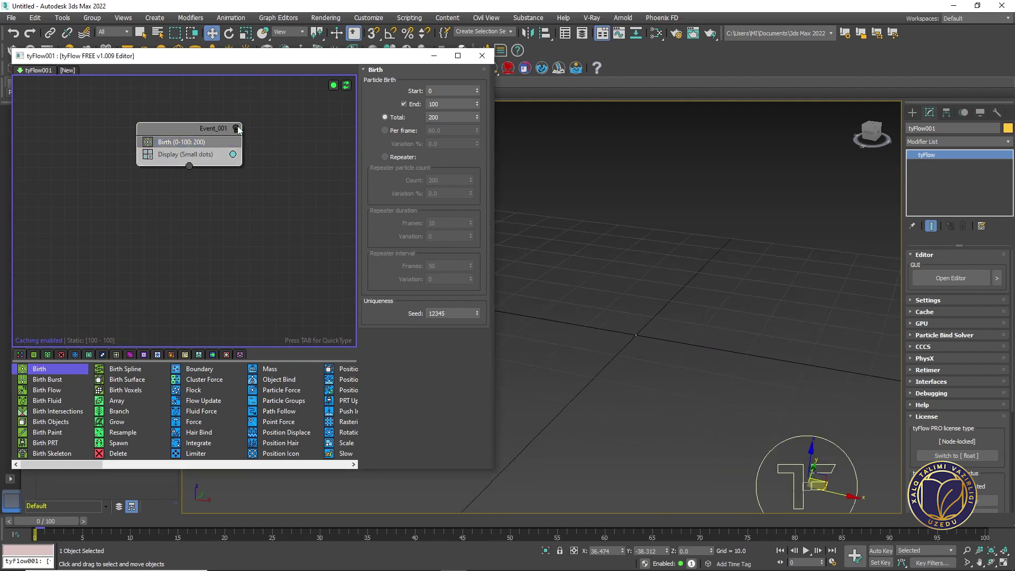
click(237, 129)
scroll(633, 340, up, 3)
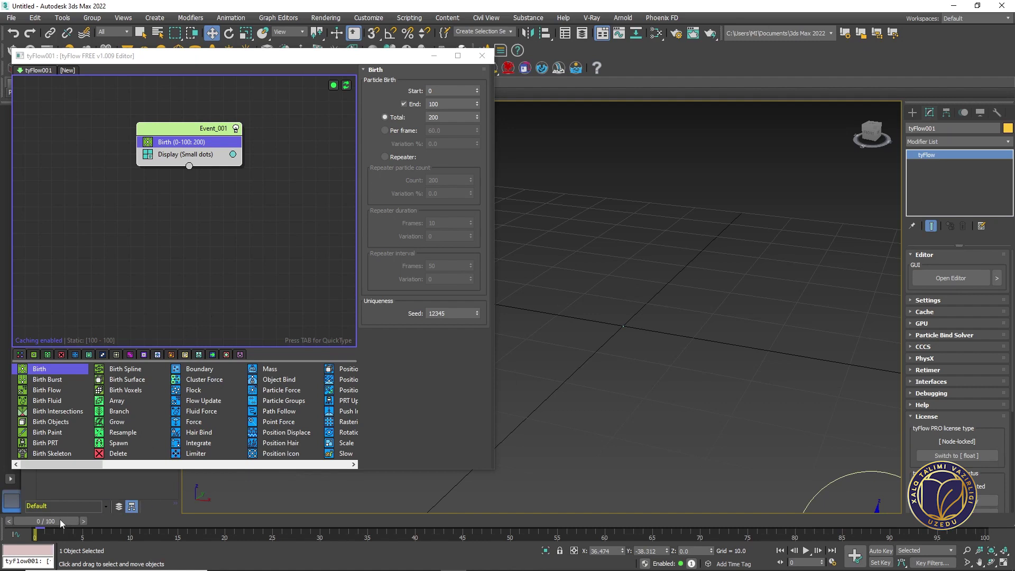
drag(60, 519, 339, 529)
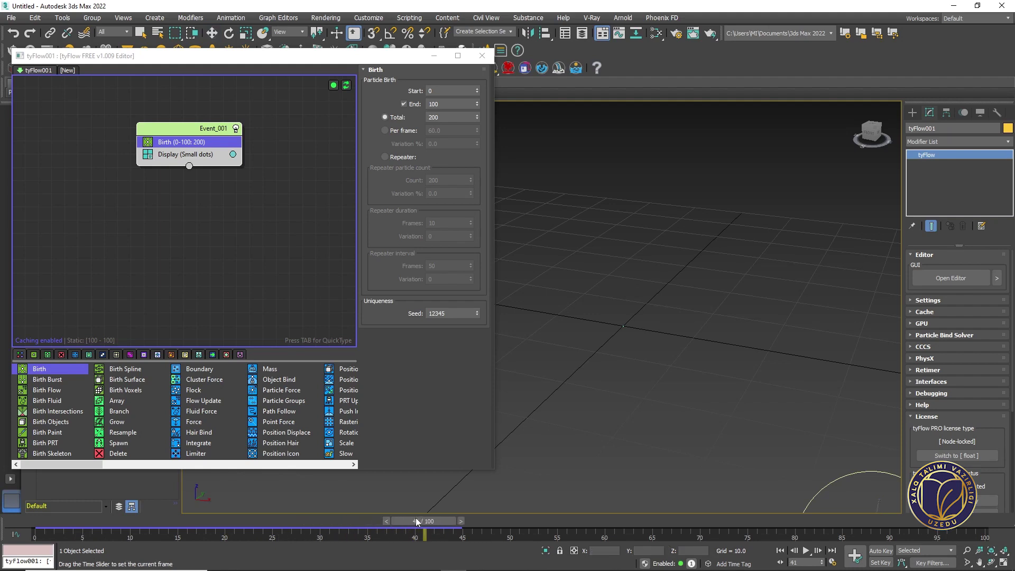
mouse_move(328, 525)
mouse_down()
mouse_move(464, 523)
mouse_move(32, 523)
mouse_move(325, 525)
mouse_up()
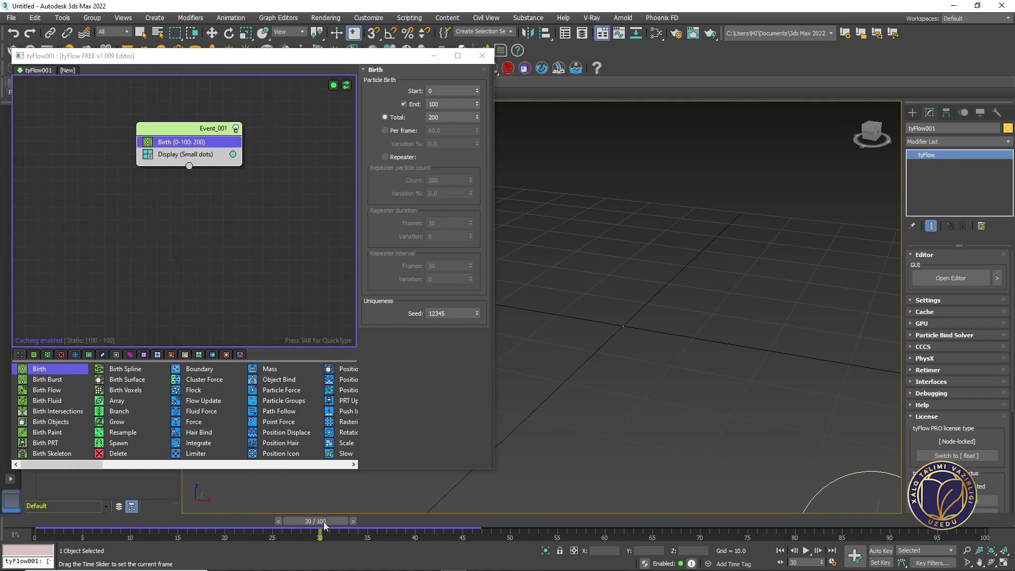
drag(325, 525, 31, 510)
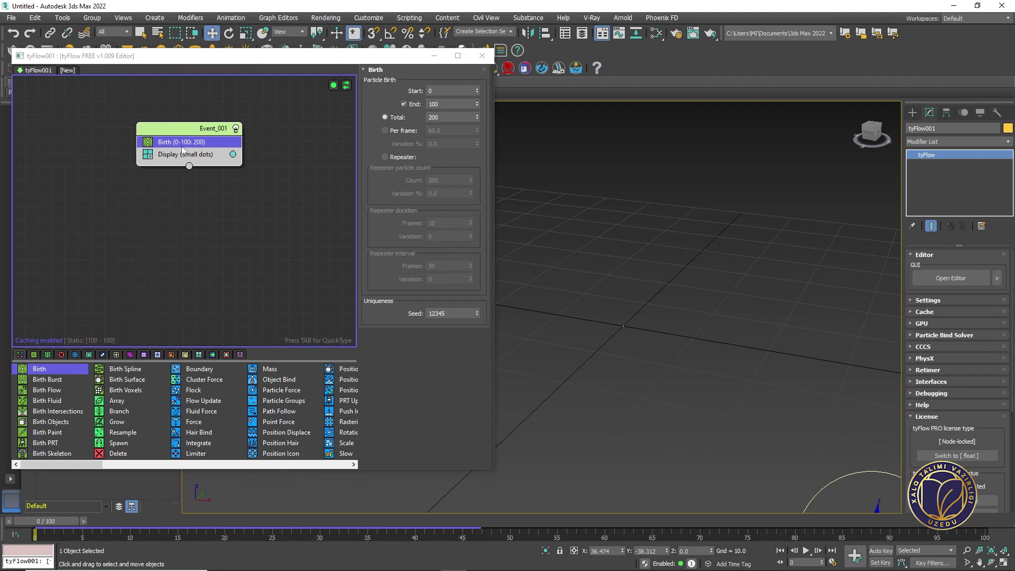
drag(389, 63, 399, 61)
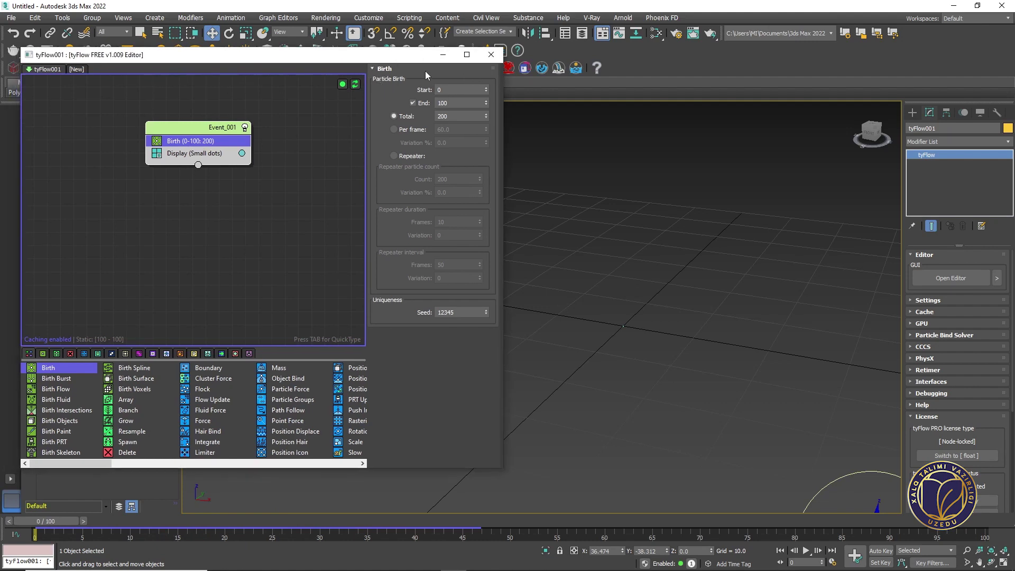
double_click(450, 91)
double_click(461, 103)
double_click(458, 117)
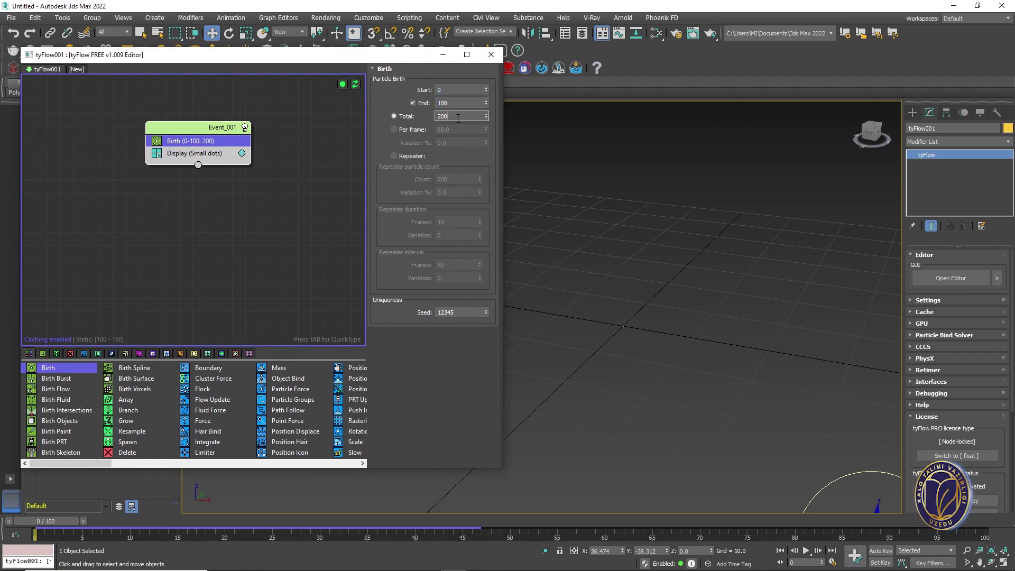
click(406, 117)
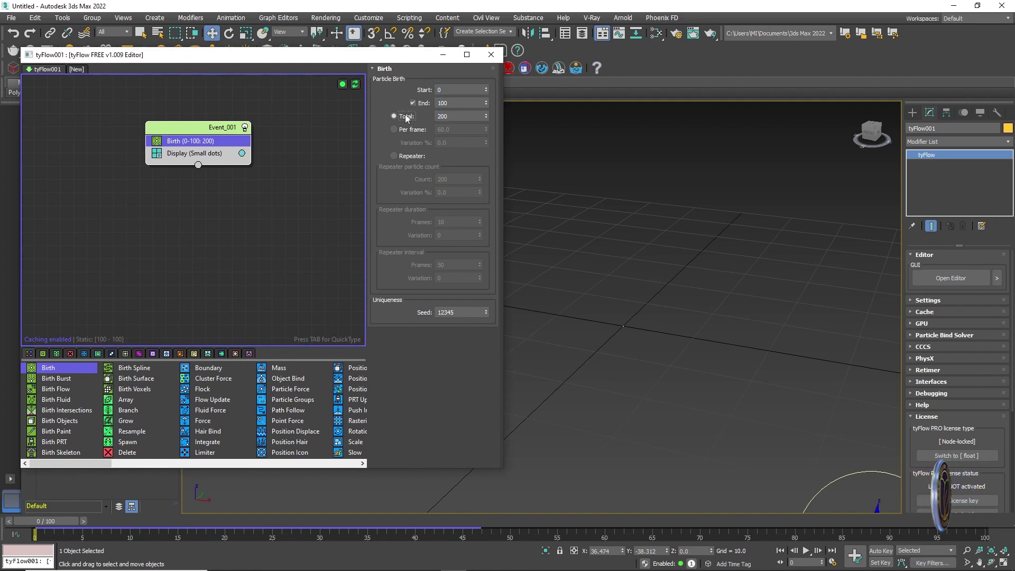
click(449, 90)
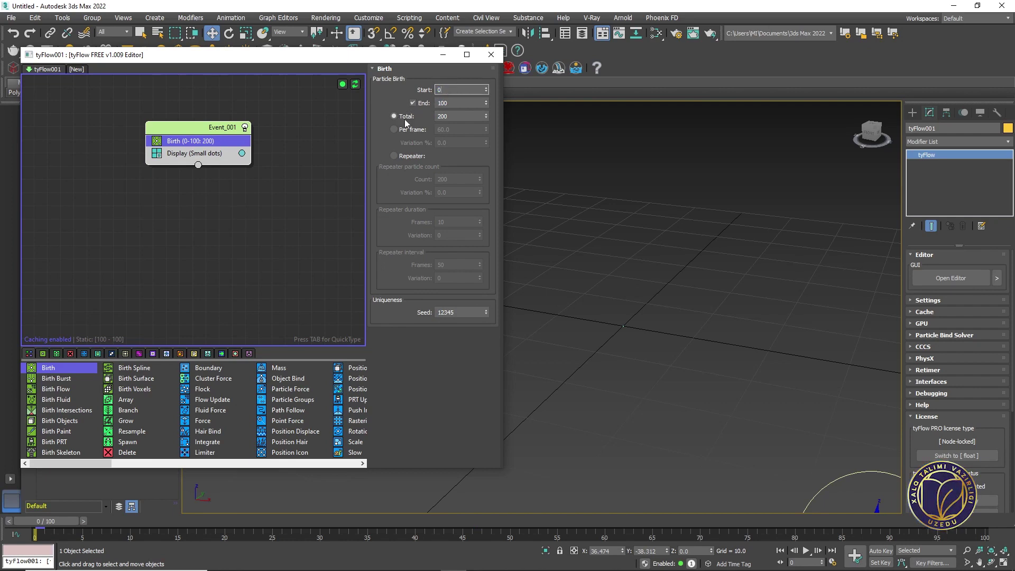
click(446, 104)
mouse_move(889, 521)
mouse_down()
mouse_move(988, 521)
mouse_move(429, 512)
mouse_move(418, 521)
mouse_move(459, 518)
mouse_move(195, 526)
mouse_move(757, 538)
mouse_move(997, 530)
mouse_move(503, 506)
mouse_move(59, 506)
mouse_move(87, 525)
mouse_move(274, 527)
mouse_move(54, 525)
mouse_move(291, 522)
mouse_move(47, 524)
mouse_move(973, 523)
mouse_move(67, 510)
mouse_move(983, 522)
mouse_move(48, 523)
mouse_up()
key(w)
key(w)
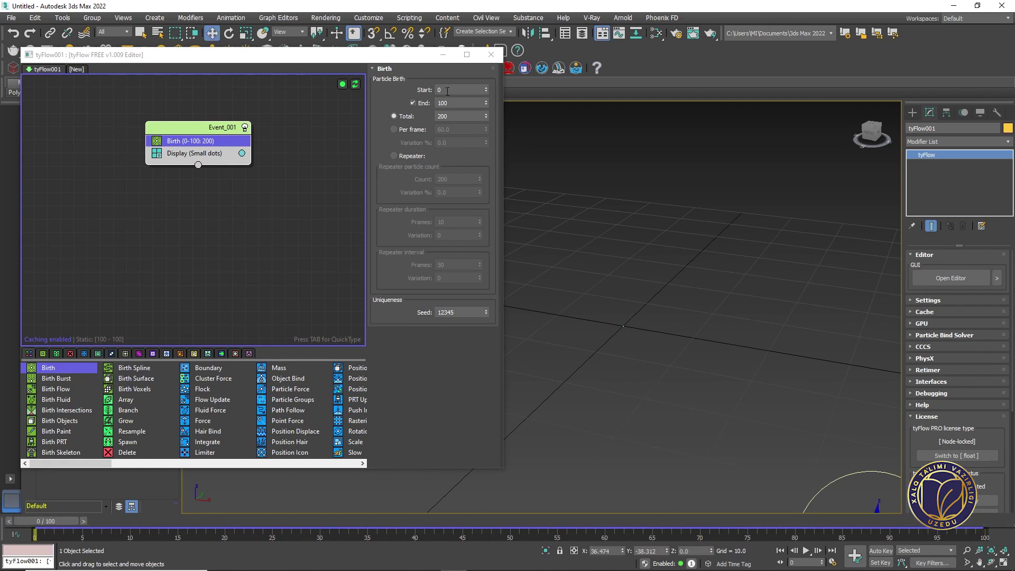
click(447, 91)
key(Tab)
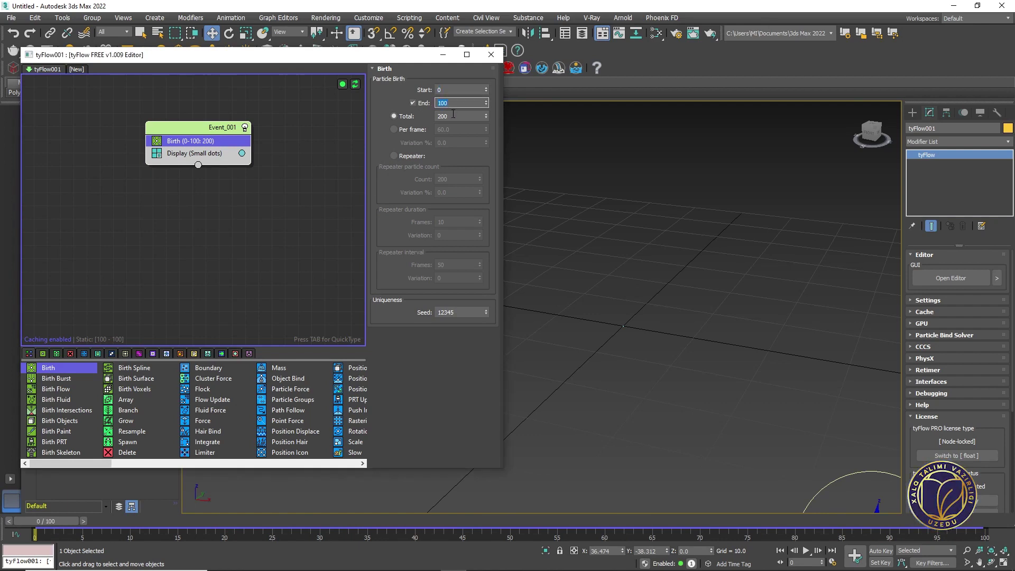
key(Tab)
click(377, 115)
click(452, 116)
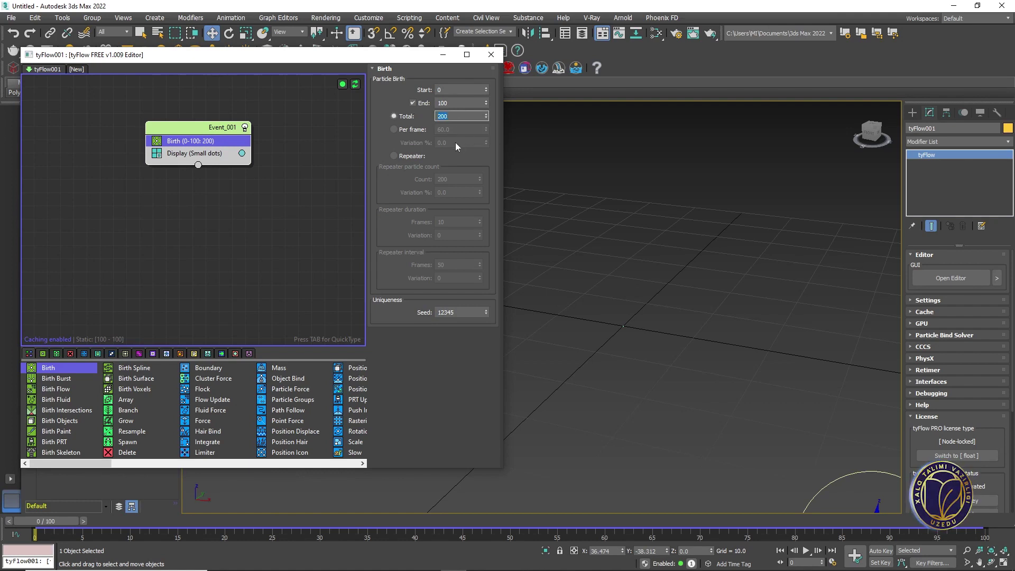
Draw a large Teapot001 (radius 11.667) in the scene and nudge Event_001 slightly left
drag(357, 59, 361, 68)
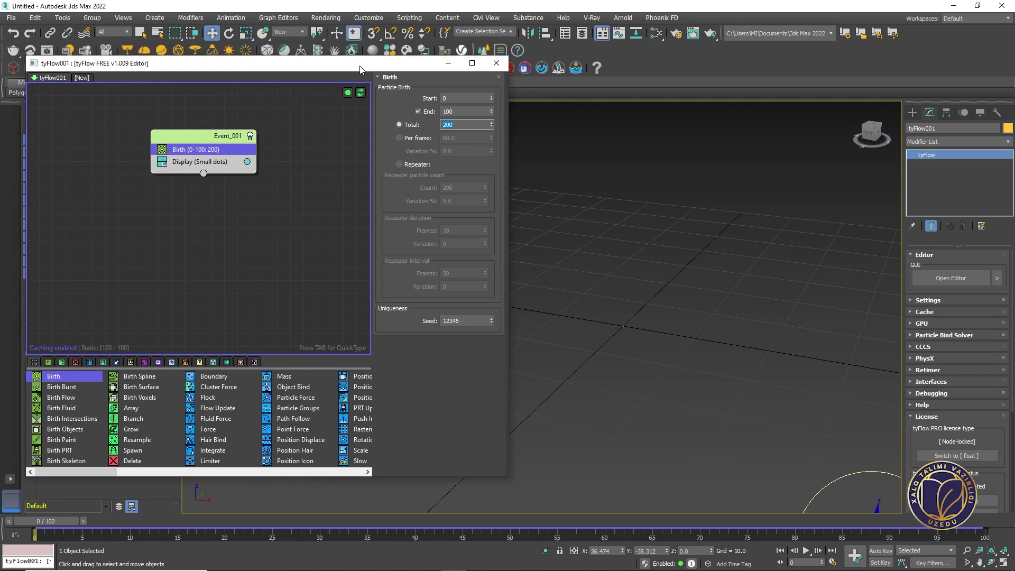
drag(201, 139, 242, 162)
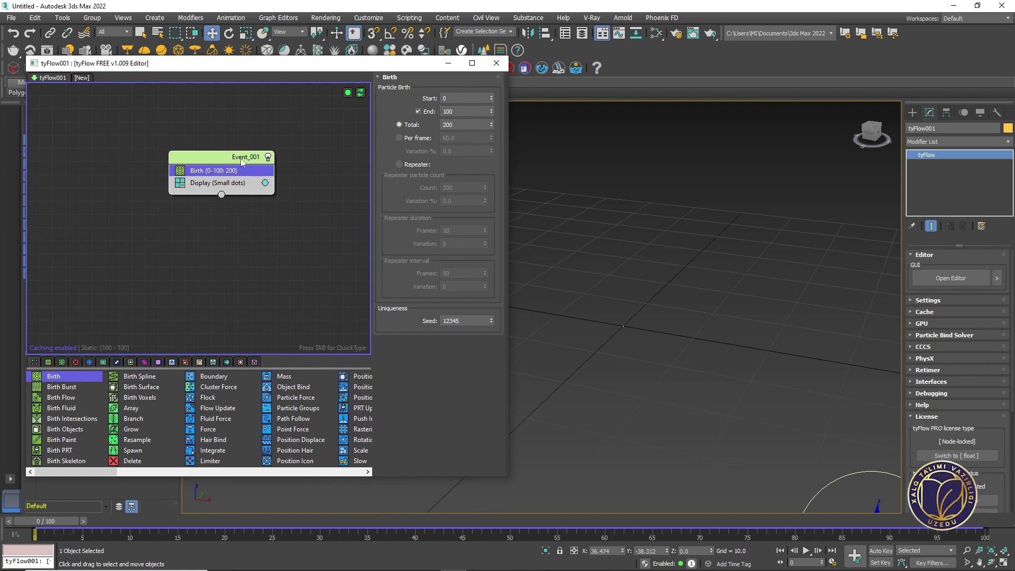
click(912, 112)
click(928, 239)
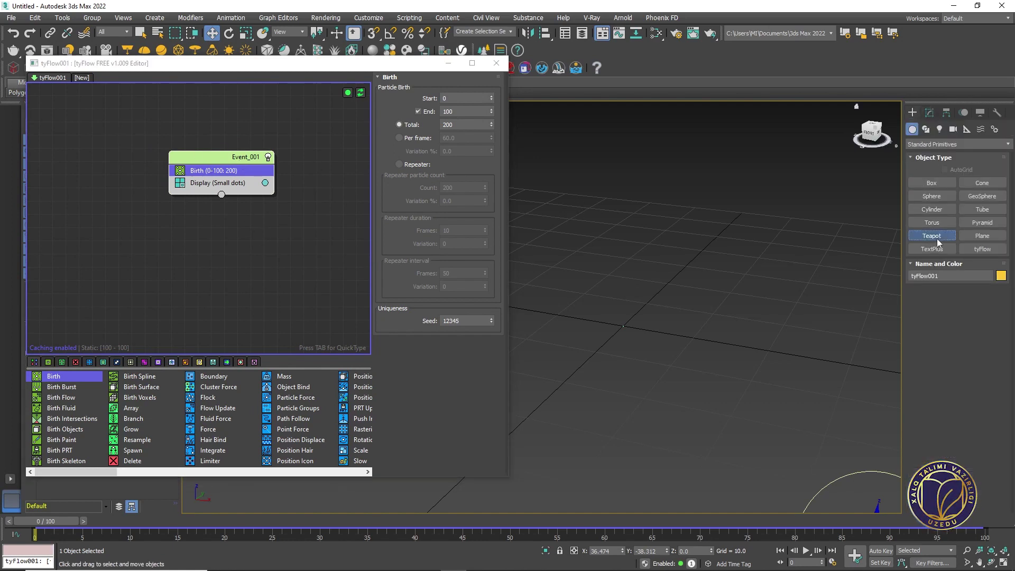
drag(654, 237, 716, 238)
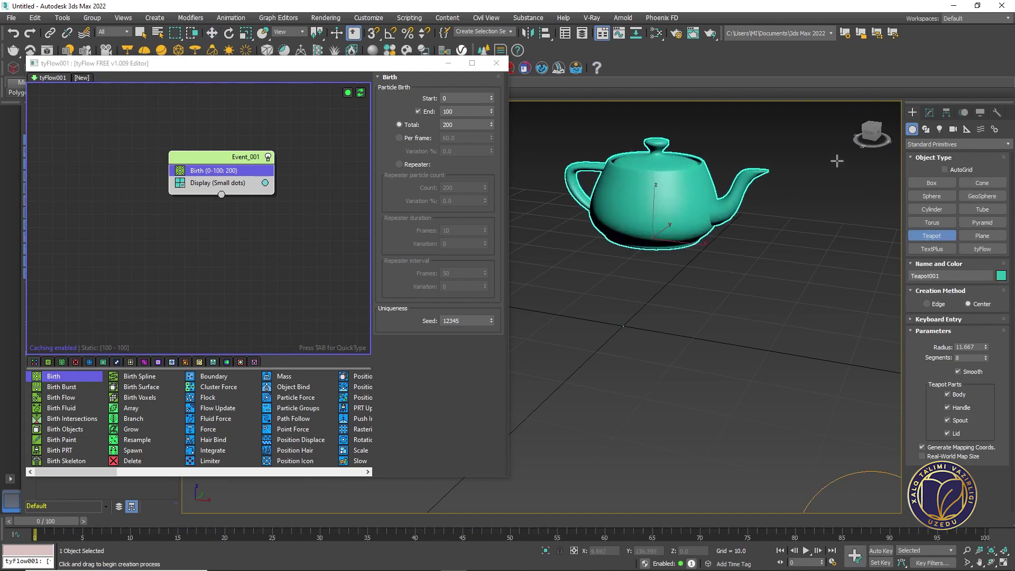
middle_drag(660, 166, 652, 182)
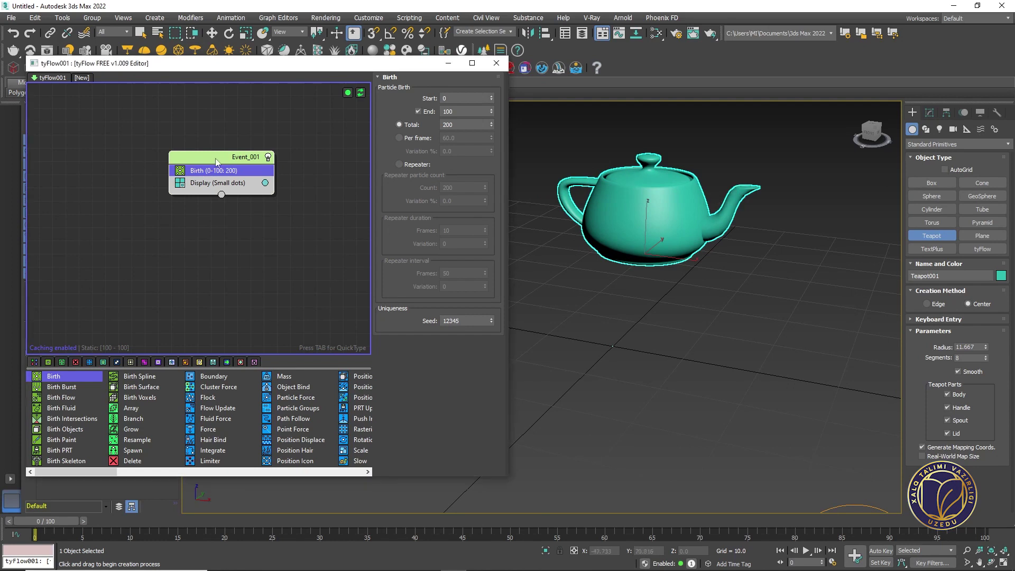
drag(215, 158, 195, 162)
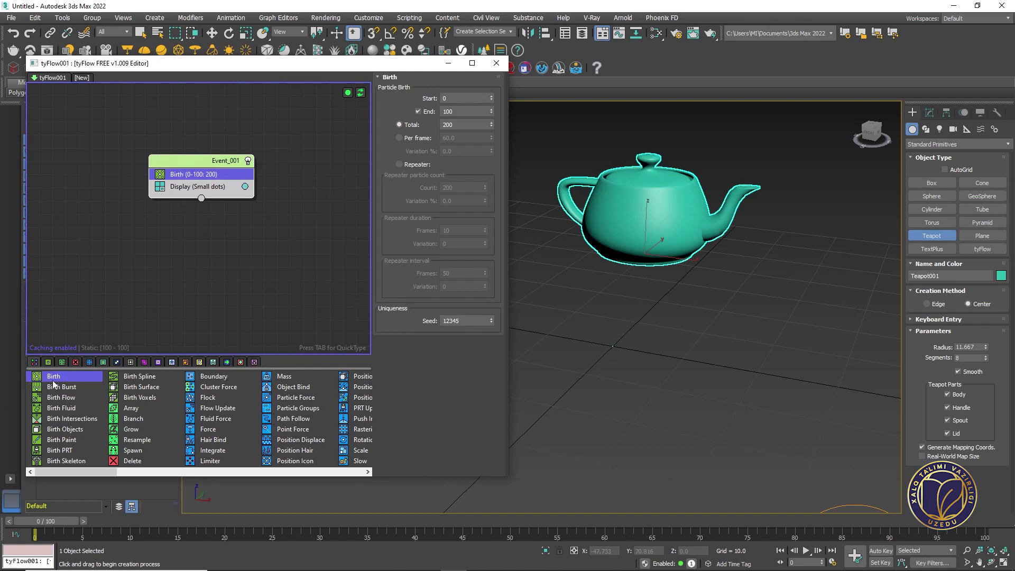
Add two Position Object operators to Event_001
click(300, 441)
click(299, 429)
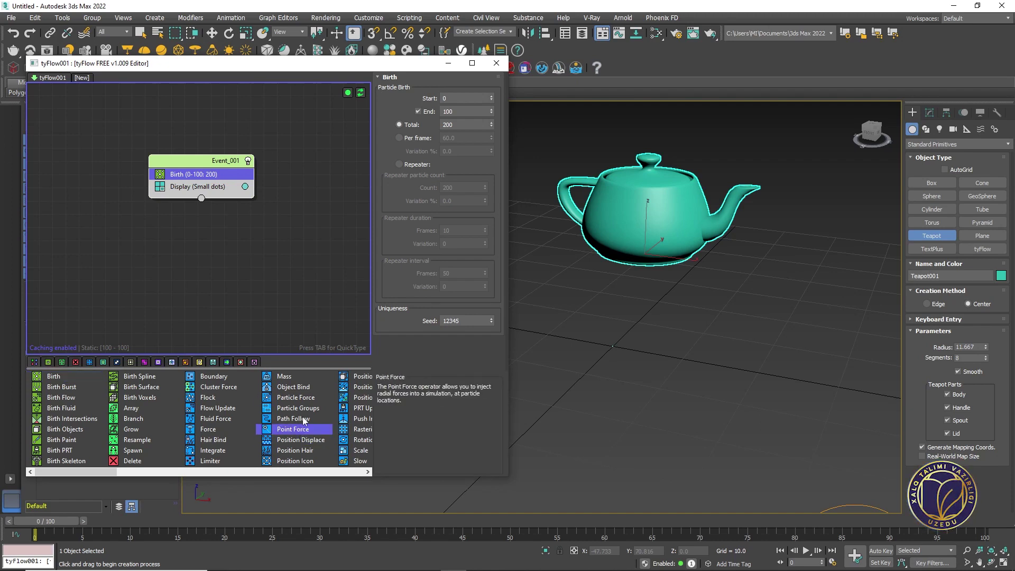
click(301, 418)
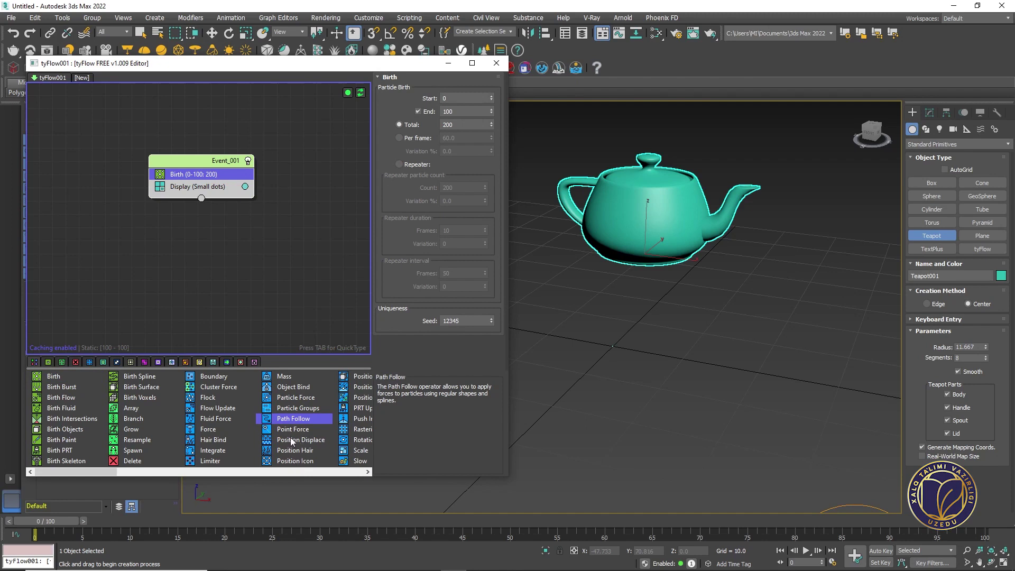
drag(104, 471, 125, 470)
click(293, 377)
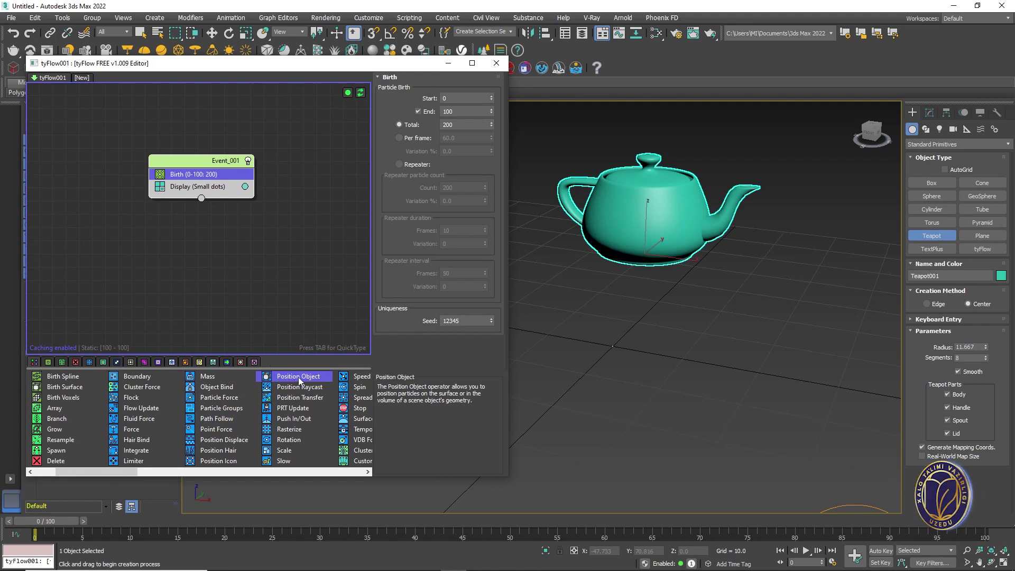
drag(298, 376, 227, 182)
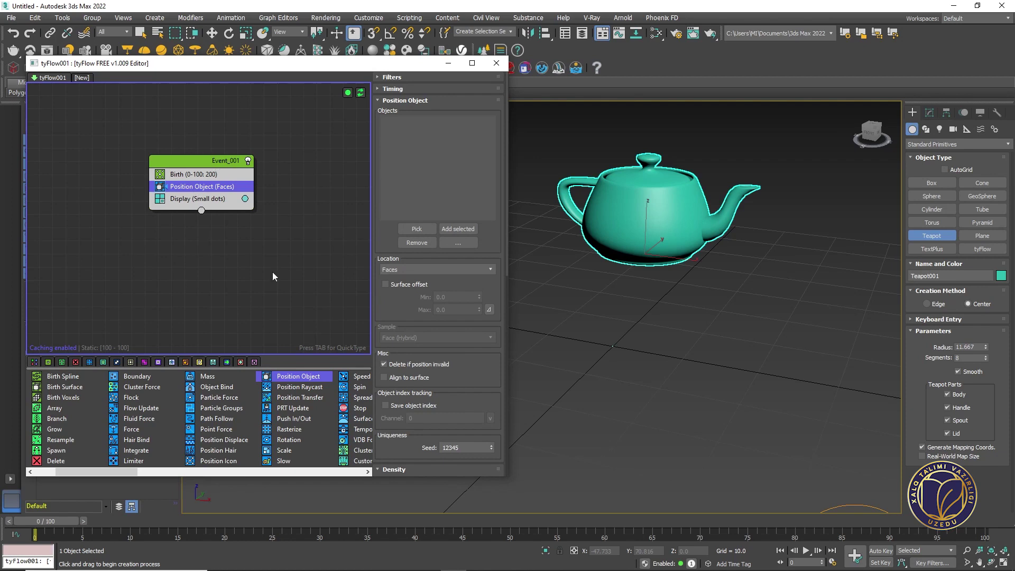
drag(288, 377, 315, 326)
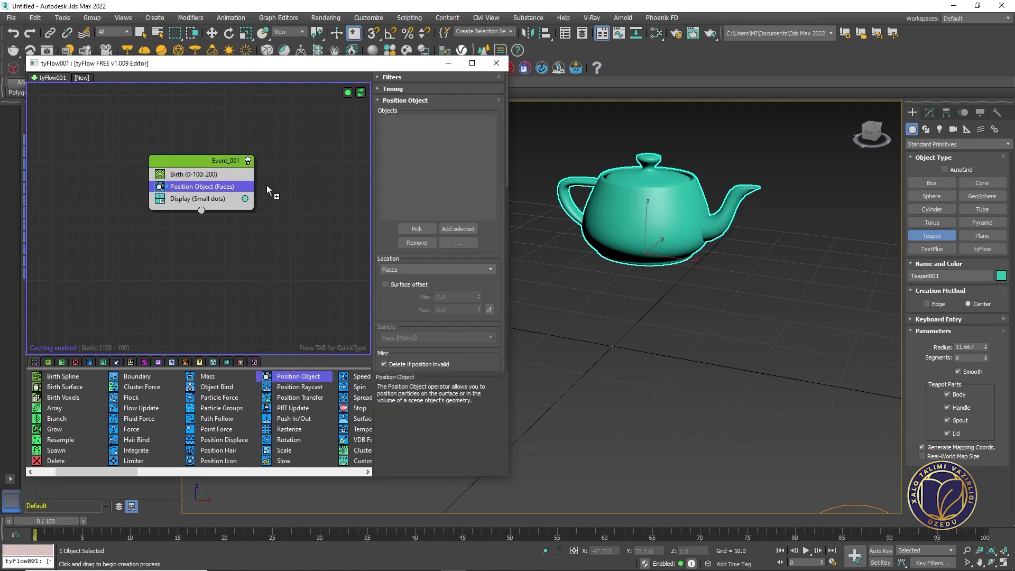
drag(245, 189, 222, 193)
Add a Position Transfer operator to Event_001 with a Delete operator above it
drag(300, 397, 299, 291)
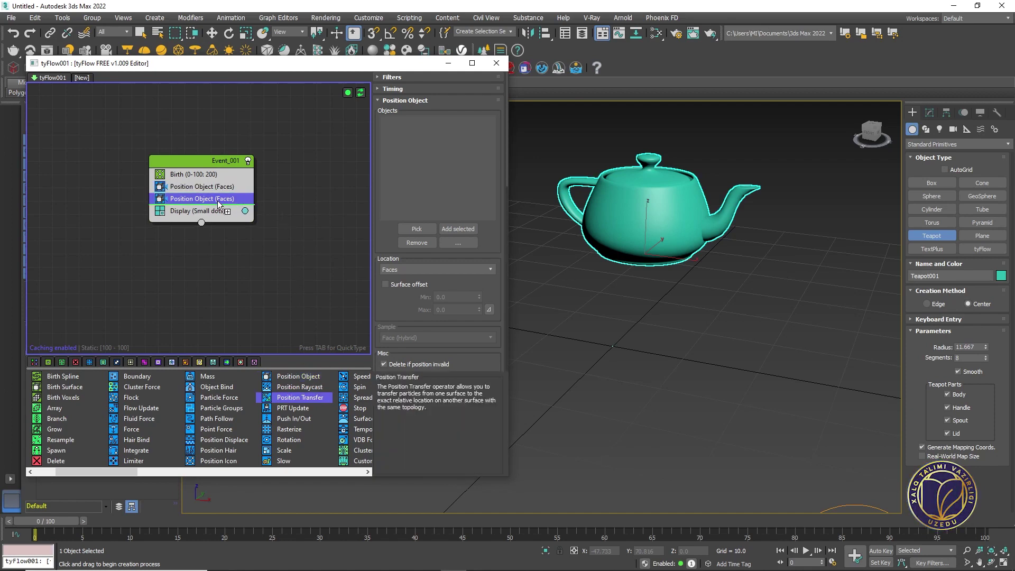
drag(219, 204, 221, 201)
drag(62, 462, 181, 287)
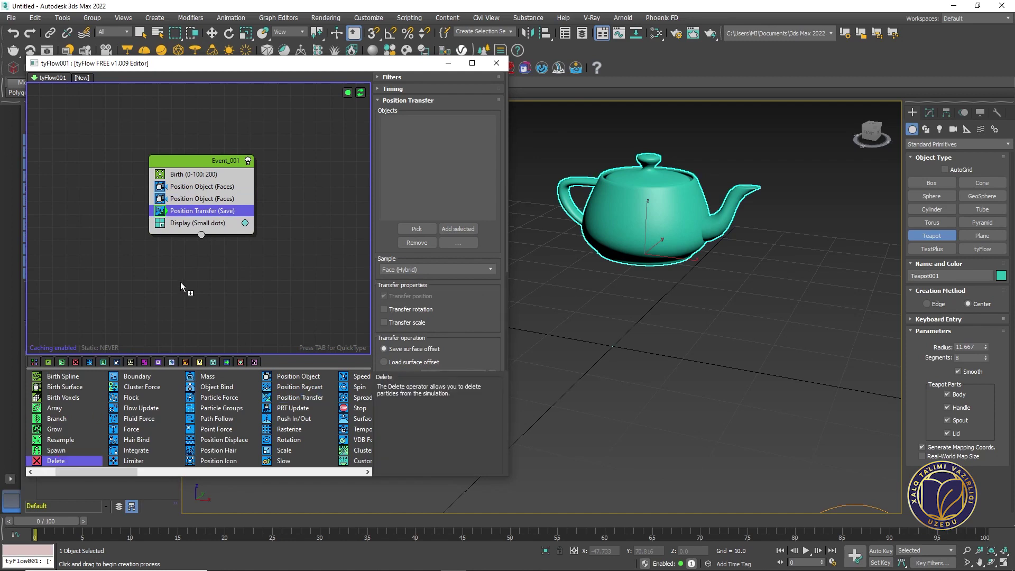
drag(211, 212, 221, 211)
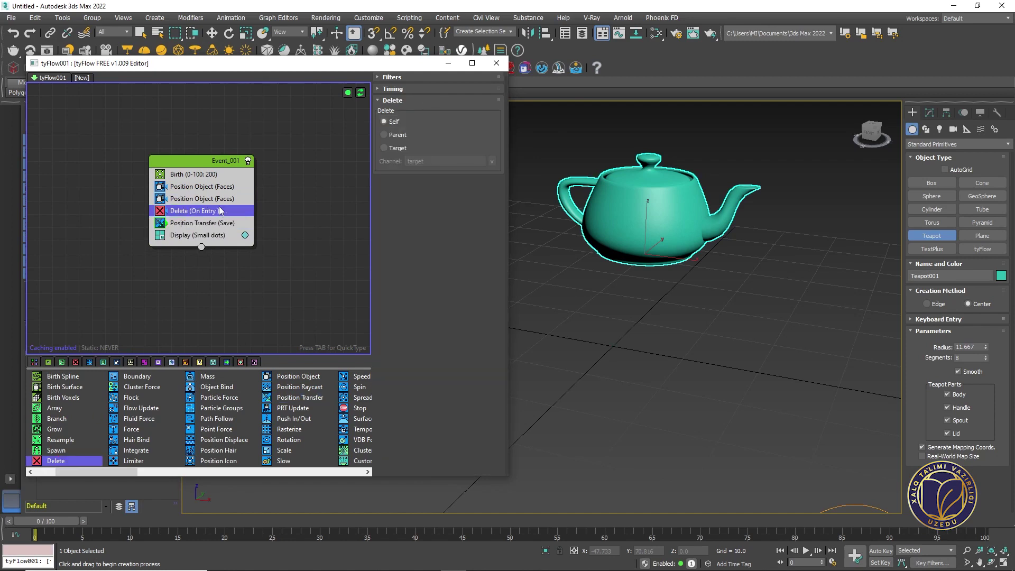
Undo the extra operators, leaving Birth, one Position Object and Display in Event_001
key(ctrl+z)
key(ctrl+z)
key(ctrl+z)
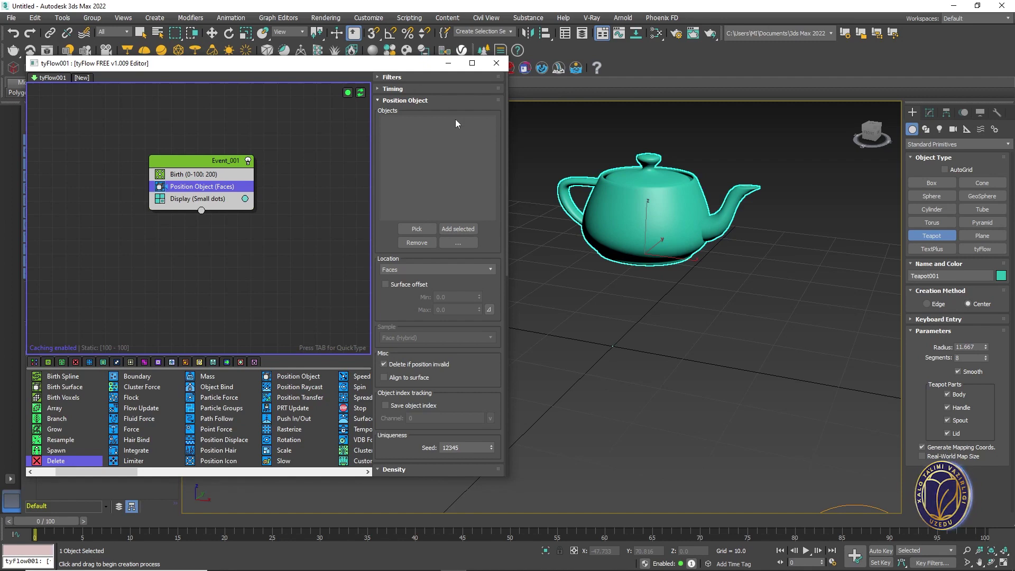
Set Teapot001 as the Position Object operator's source surface
click(416, 229)
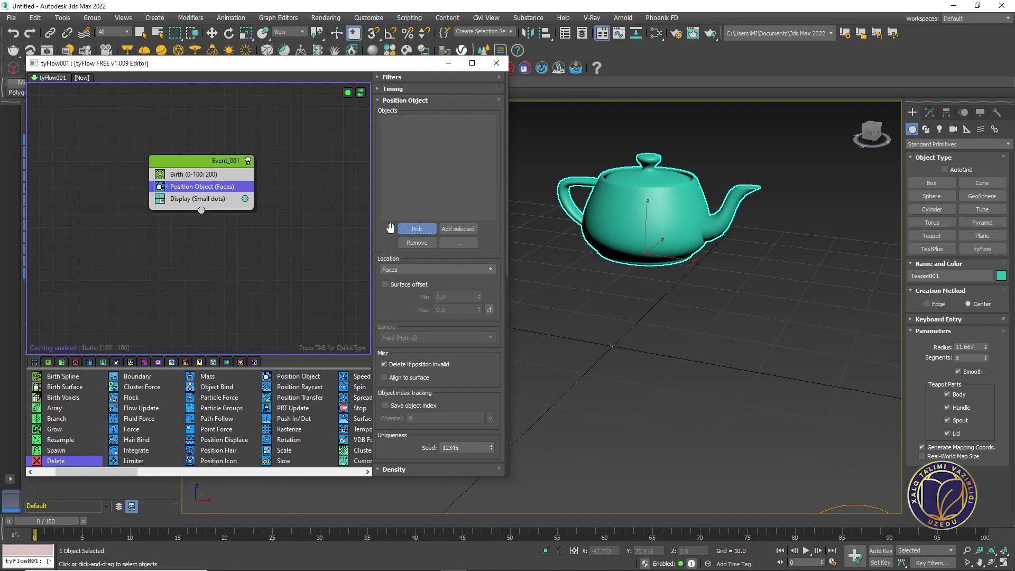
click(660, 203)
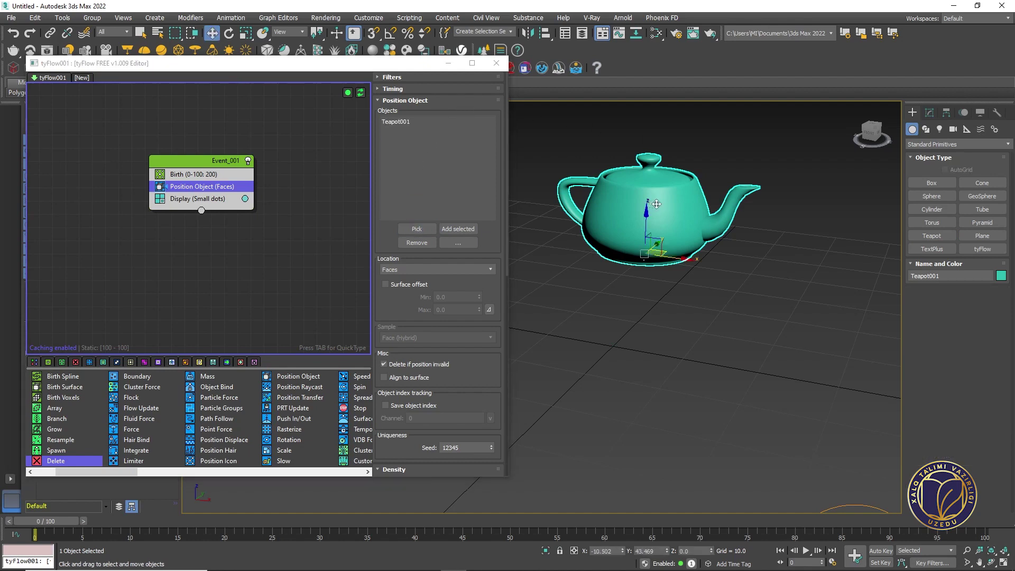
click(385, 122)
Scrub the timeline to frames 21 and 81 to preview particles on the teapot
drag(53, 521, 466, 513)
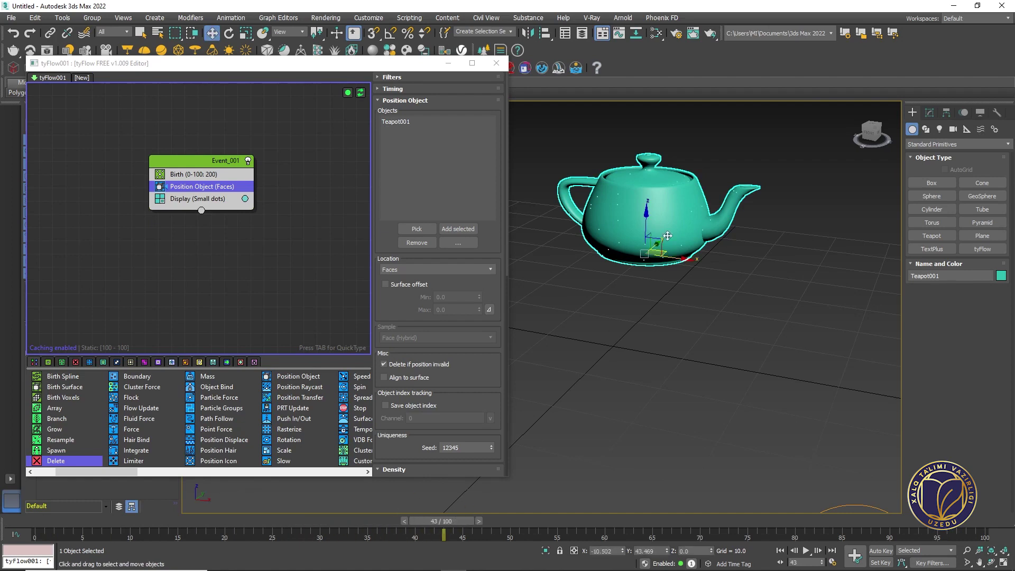
scroll(667, 236, up, 4)
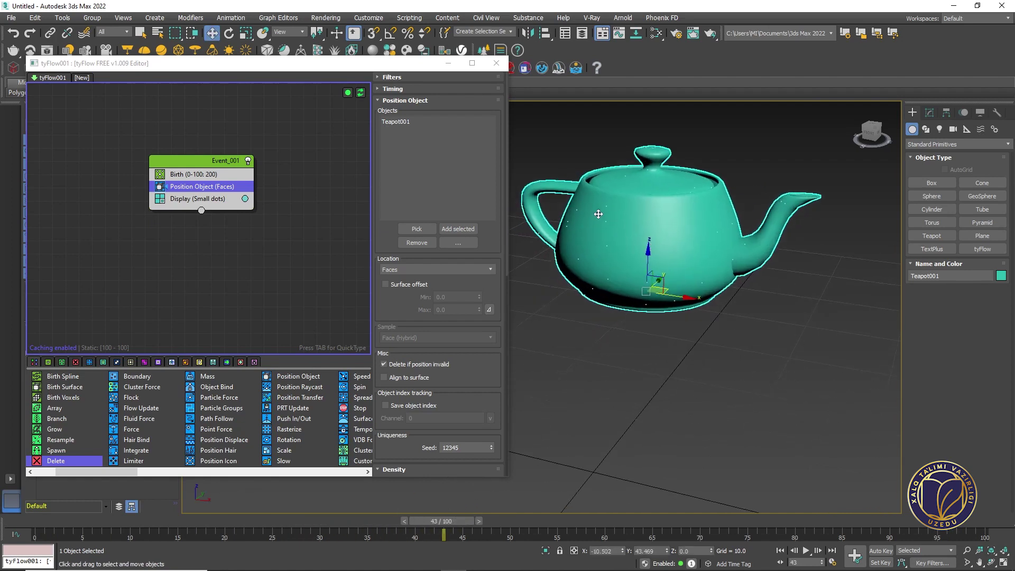
drag(452, 518, 33, 501)
Check the Birth end frame, scrub to frames 100 and 37, and orbit around the teapot
click(198, 175)
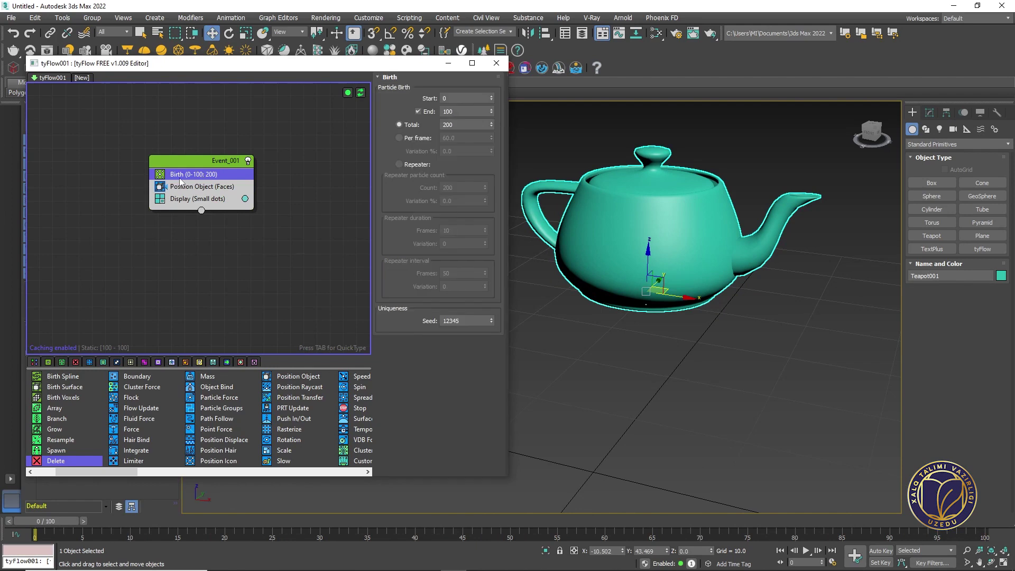
click(445, 111)
drag(59, 523, 978, 521)
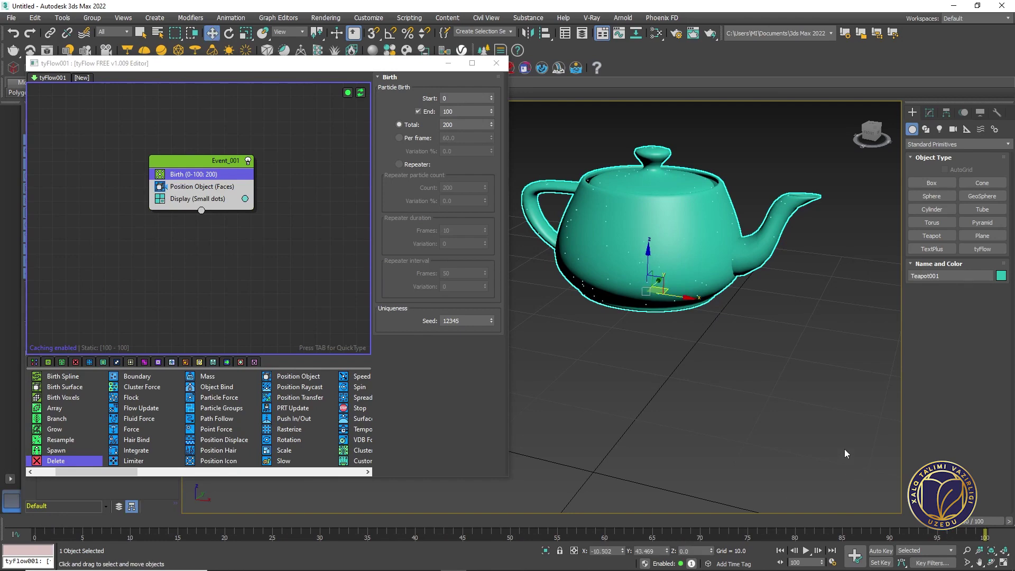
alt+middle_drag(711, 288, 672, 322)
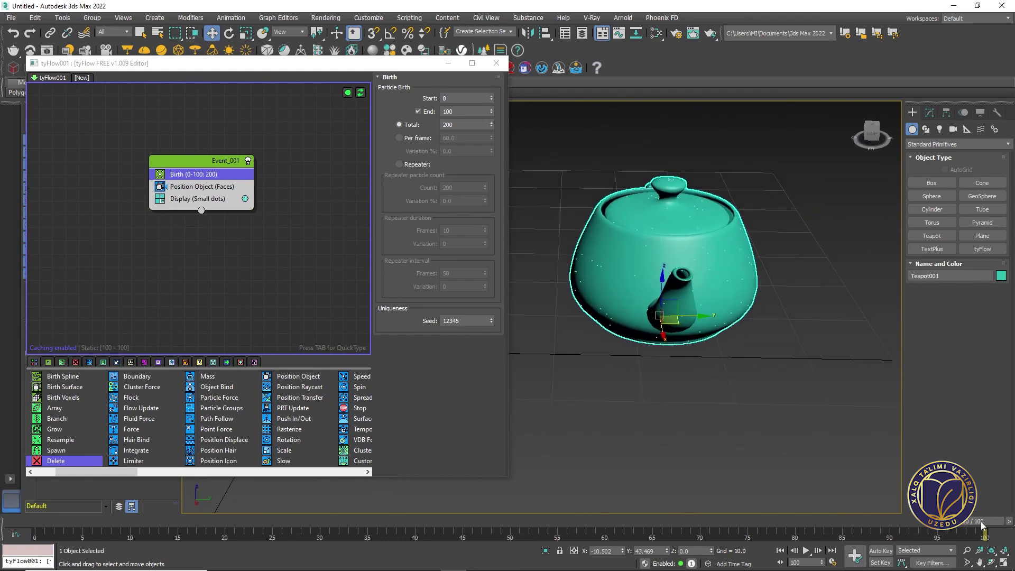
drag(981, 518, 407, 497)
key(w)
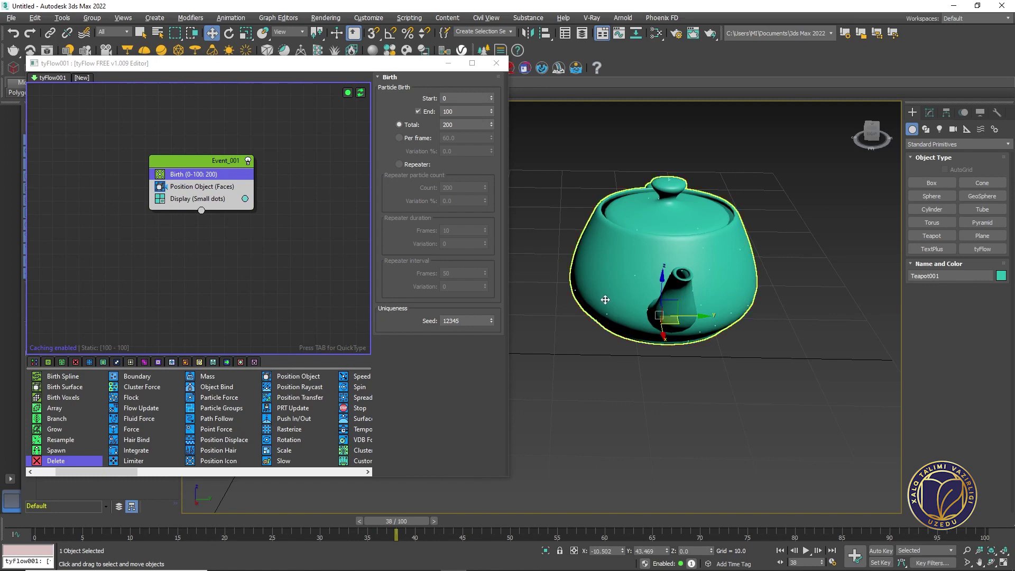
alt+middle_drag(605, 300, 687, 302)
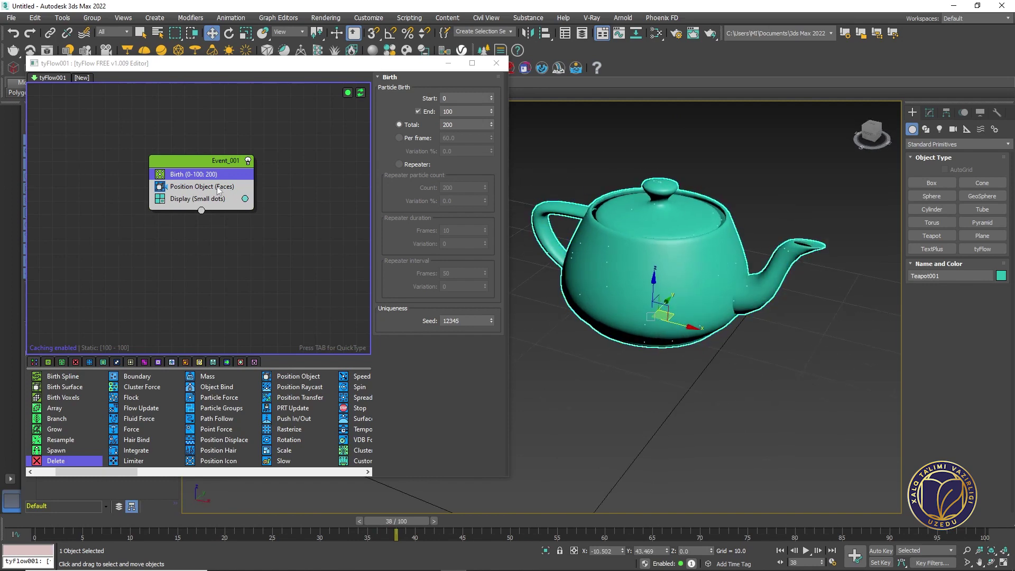
click(188, 188)
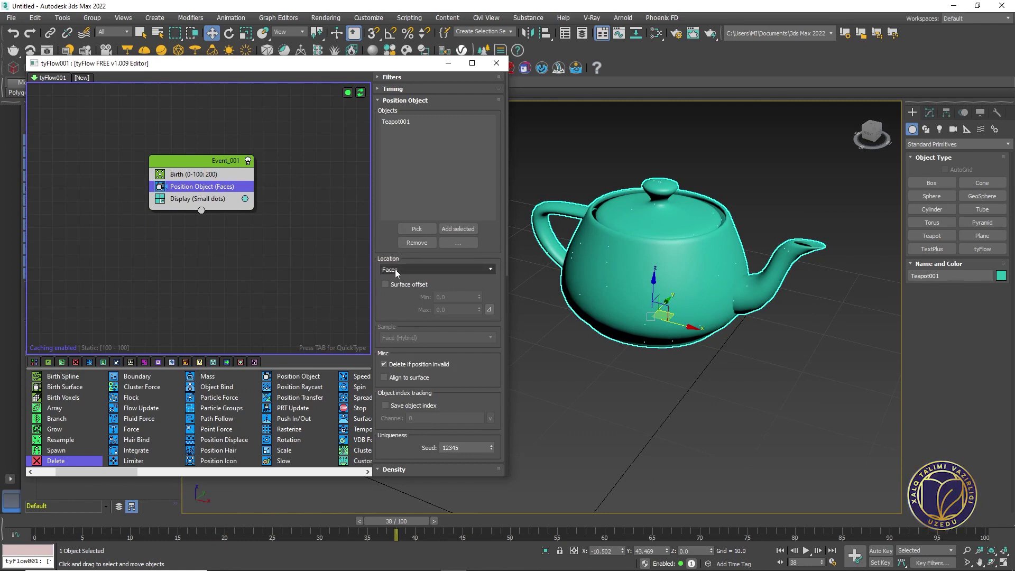
mouse_move(692, 274)
middle_down()
mouse_move(690, 317)
mouse_move(676, 318)
mouse_move(671, 306)
mouse_move(689, 293)
mouse_move(693, 302)
mouse_move(661, 304)
mouse_move(635, 285)
mouse_move(668, 285)
mouse_move(633, 236)
middle_up()
Show the teapot in wireframe with F3, deselect it and replay the timeline
key(F3)
scroll(690, 294, up, 3)
click(768, 217)
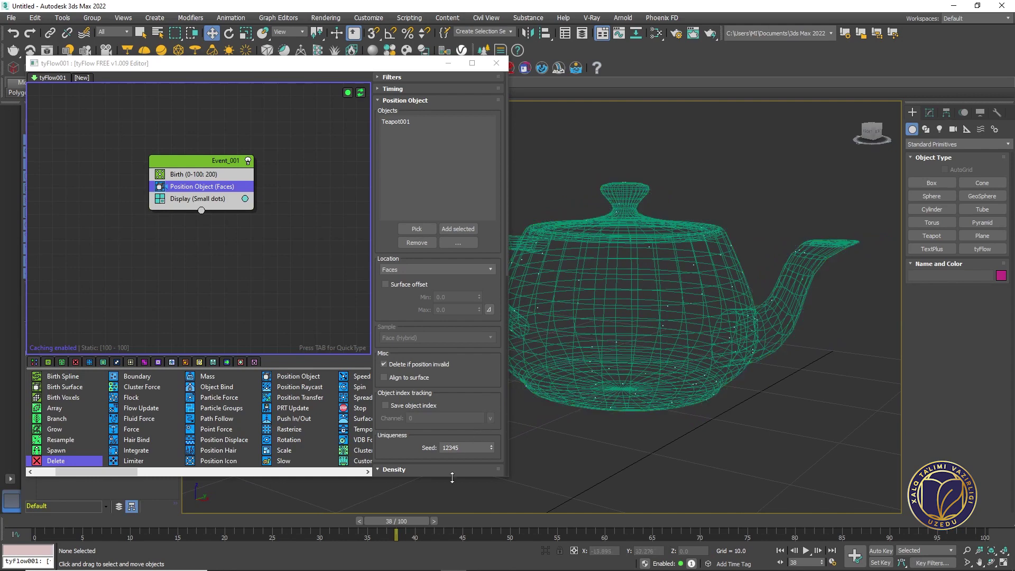
drag(406, 529, 983, 508)
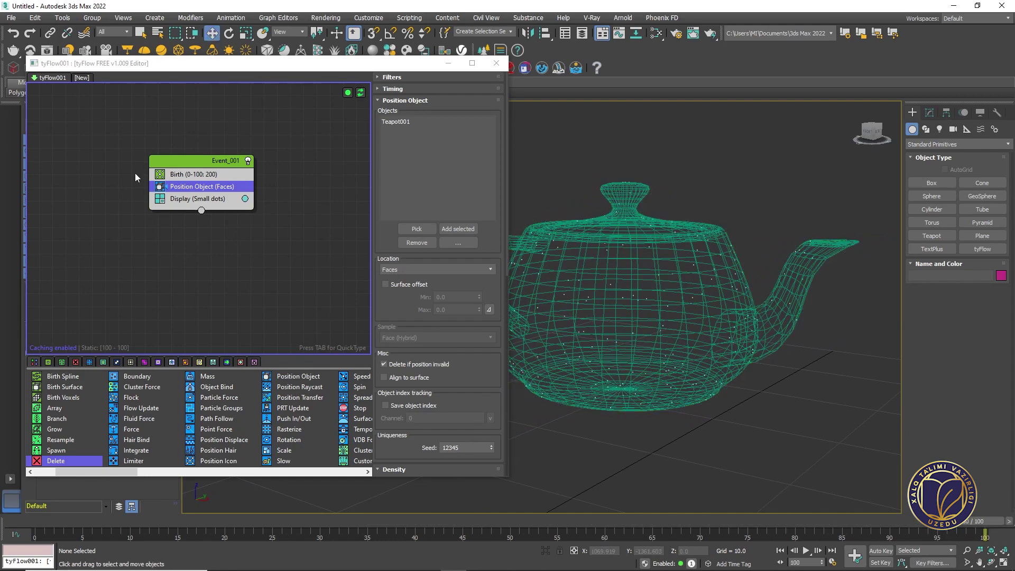
Raise the Birth Total to 1514 particles and reselect the teapot
click(186, 174)
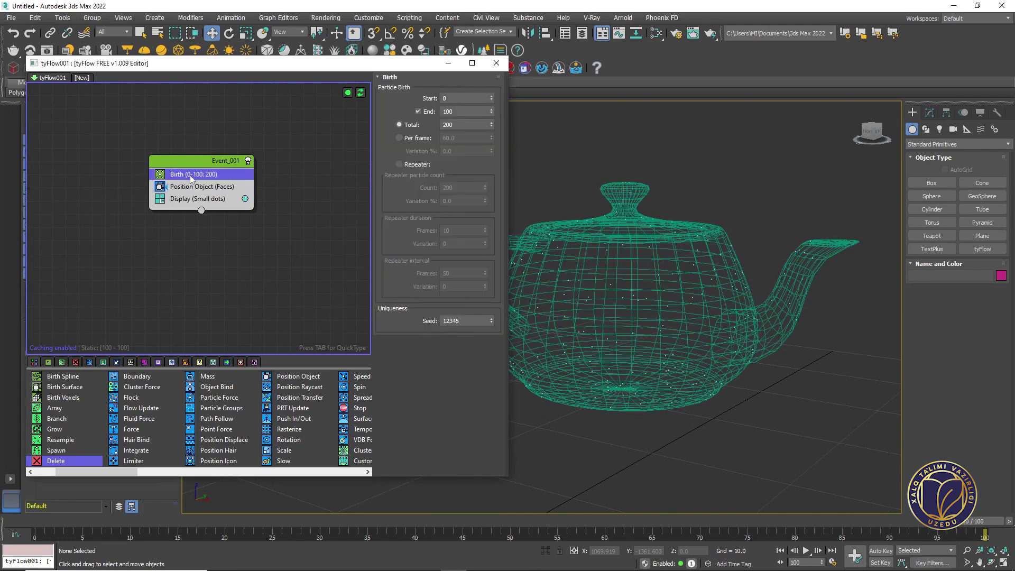
drag(492, 125, 417, 545)
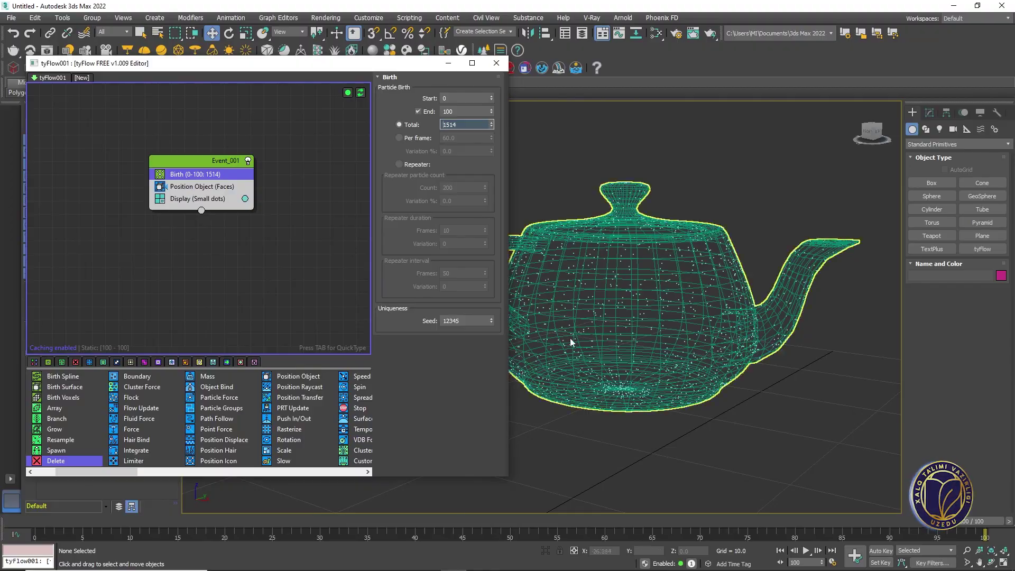
alt+middle_drag(570, 342, 474, 361)
click(753, 387)
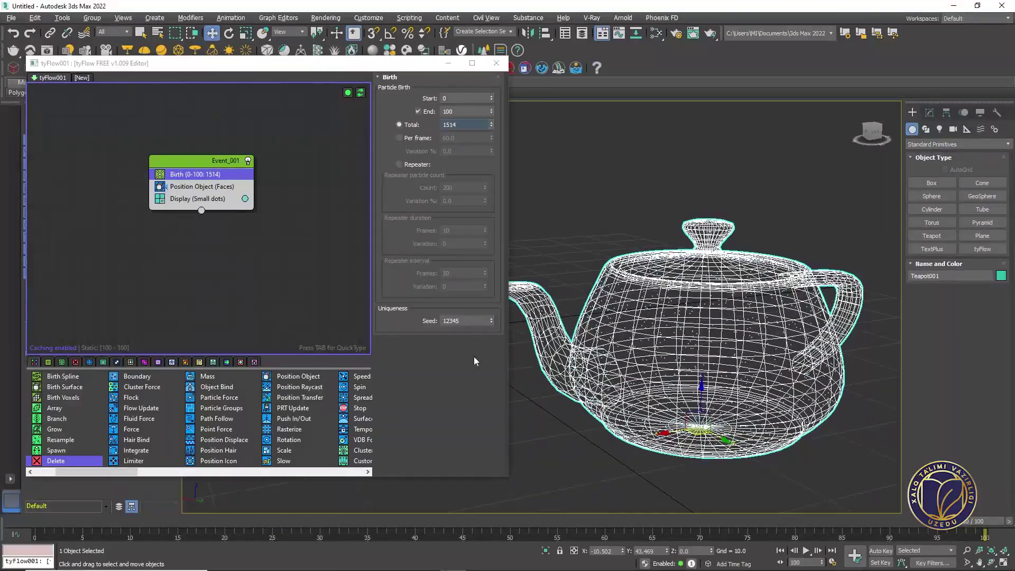
click(212, 187)
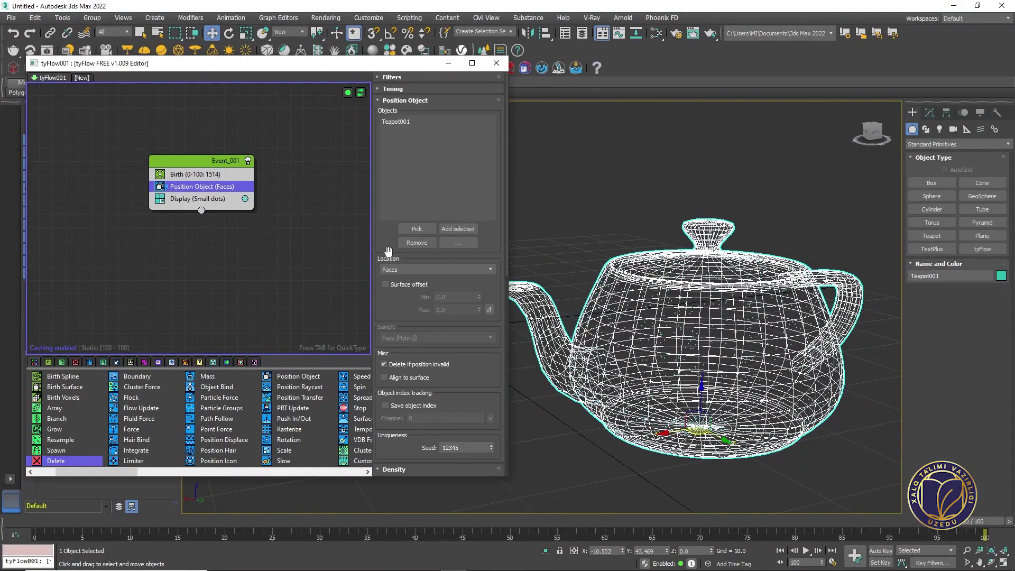
Try Position Object locations Pivots (in order) and Vertices (in order), inspecting the teapot
click(396, 269)
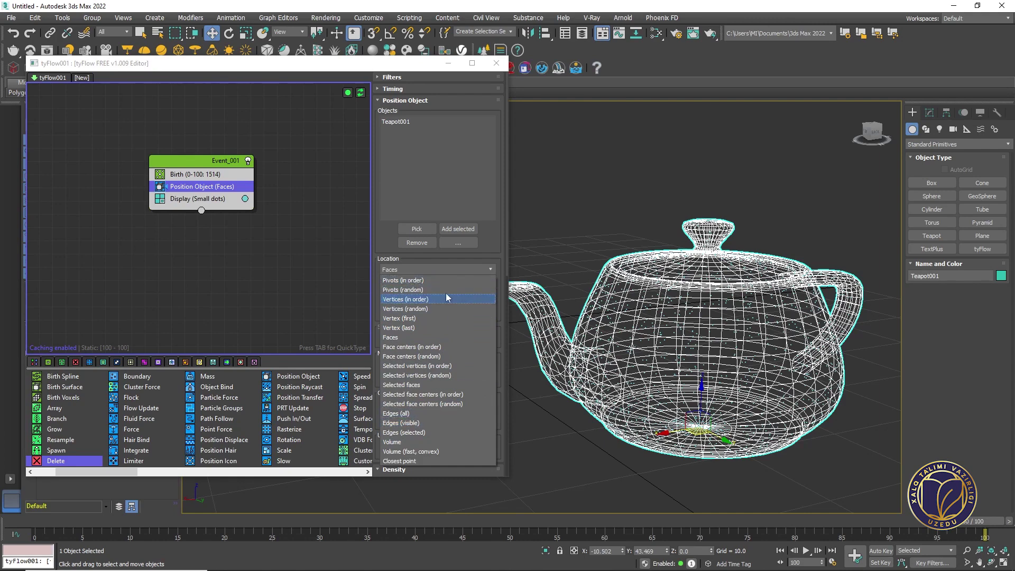
click(419, 281)
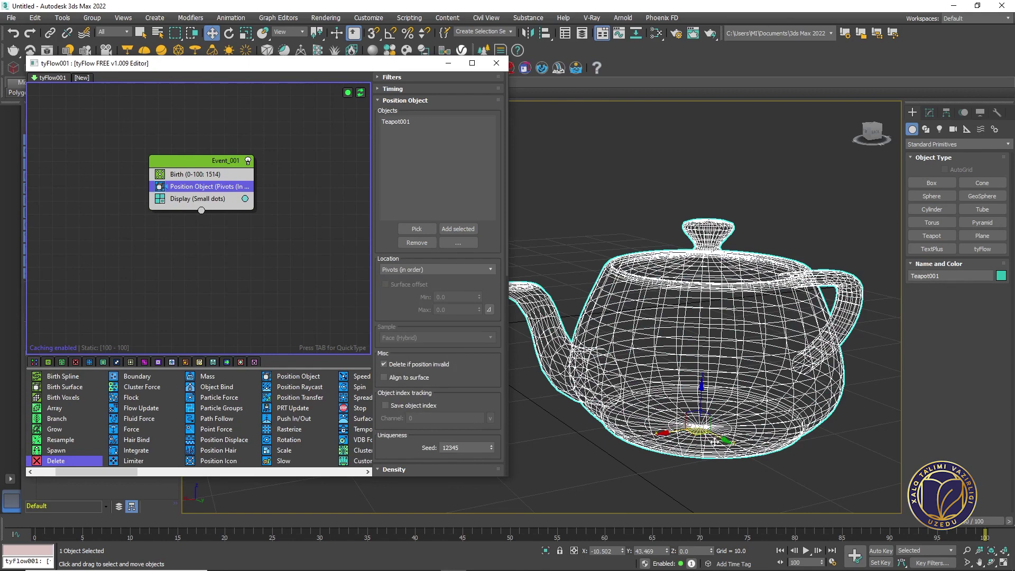
middle_drag(710, 438, 691, 417)
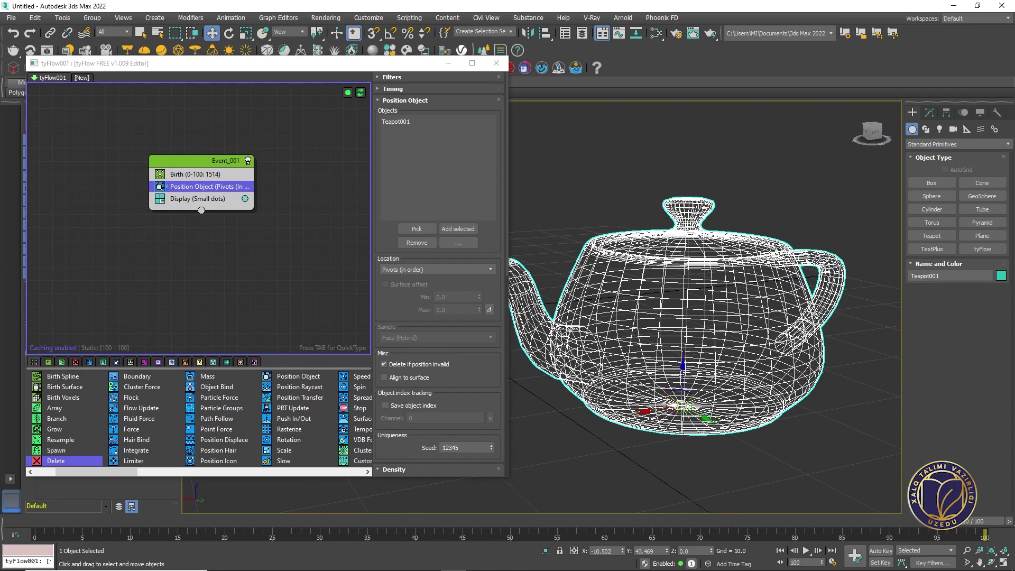
click(452, 270)
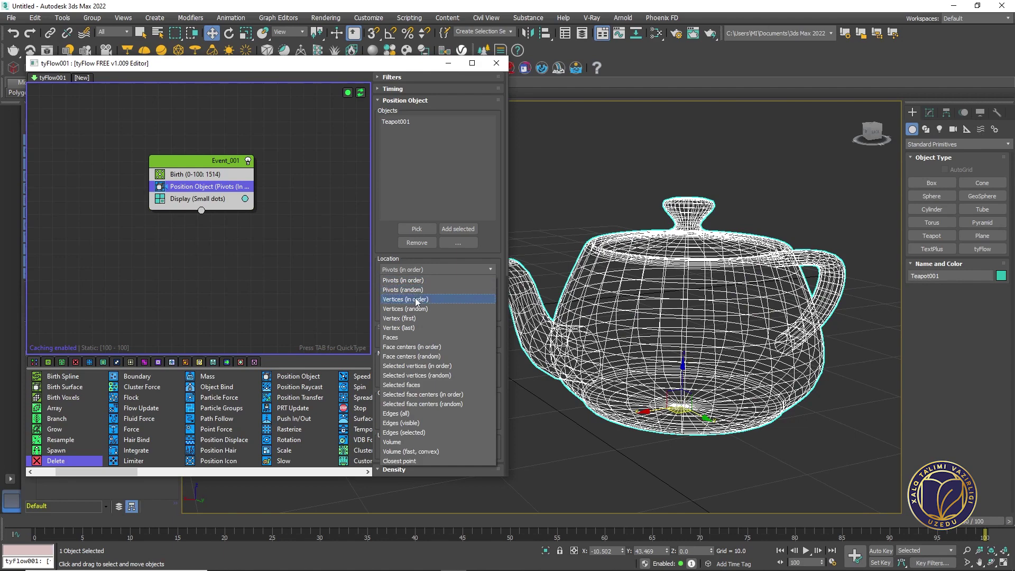
click(417, 300)
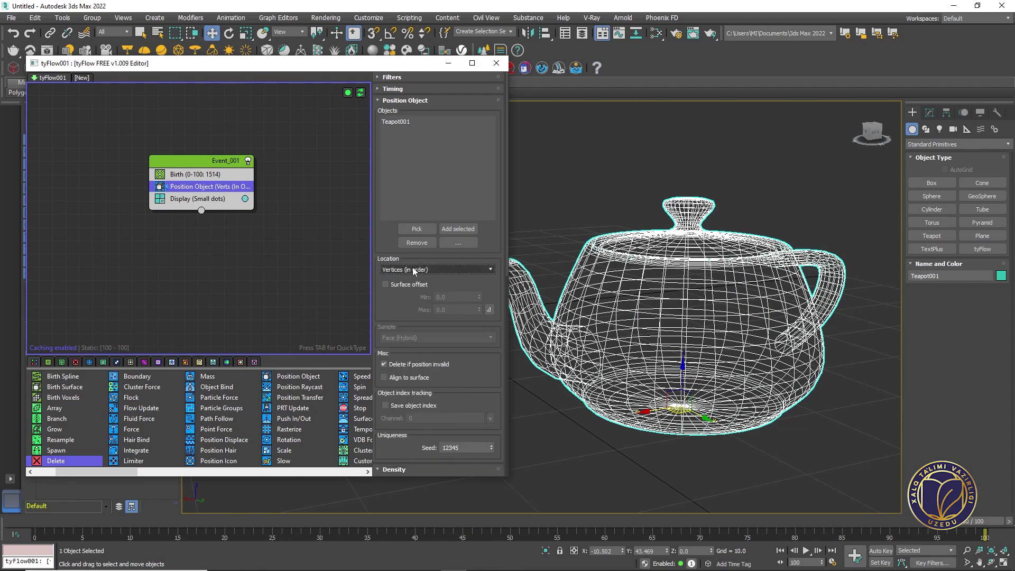
middle_drag(537, 309, 566, 324)
scroll(585, 339, up, 8)
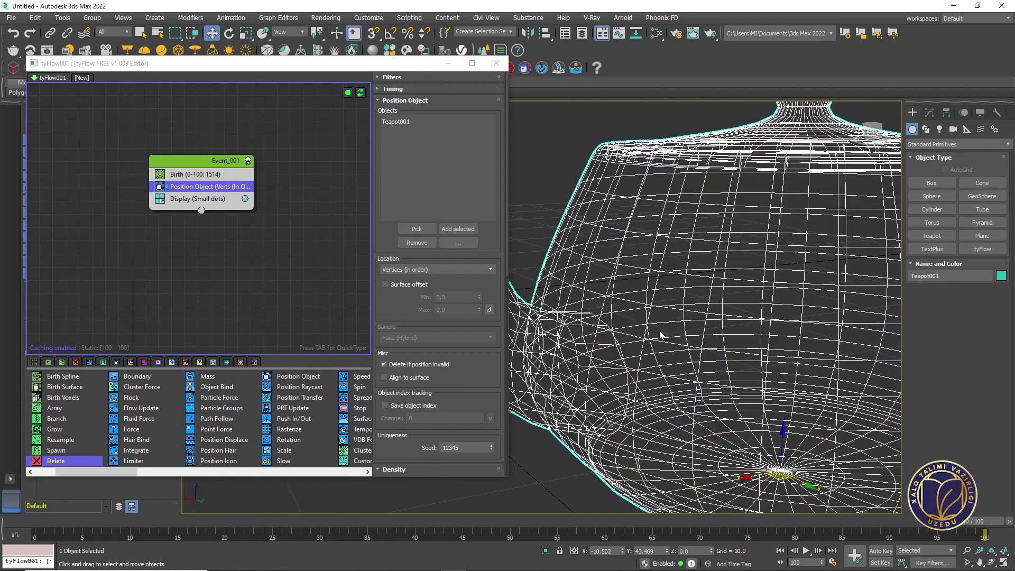
scroll(639, 299, up, 5)
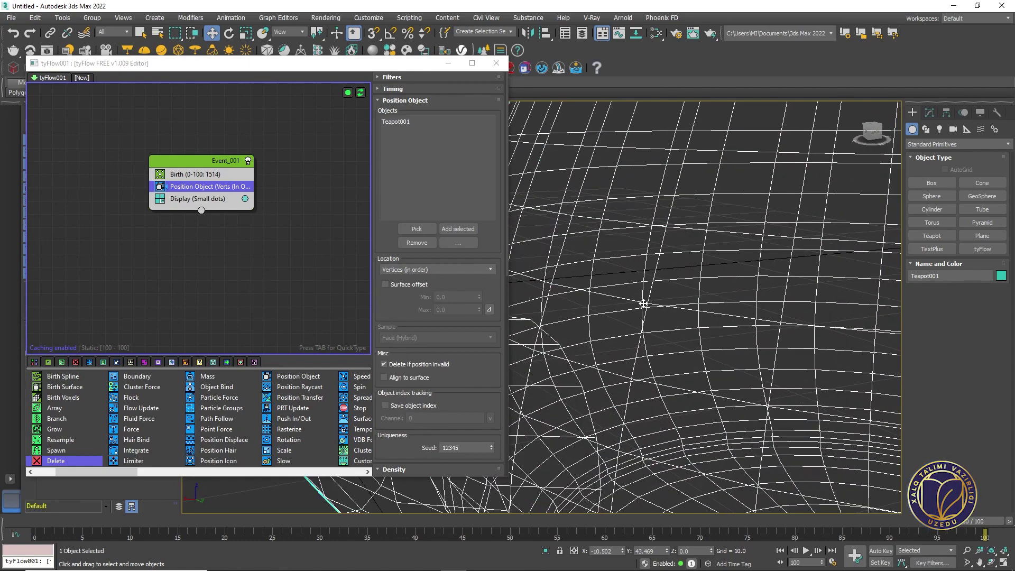
scroll(643, 274, up, 2)
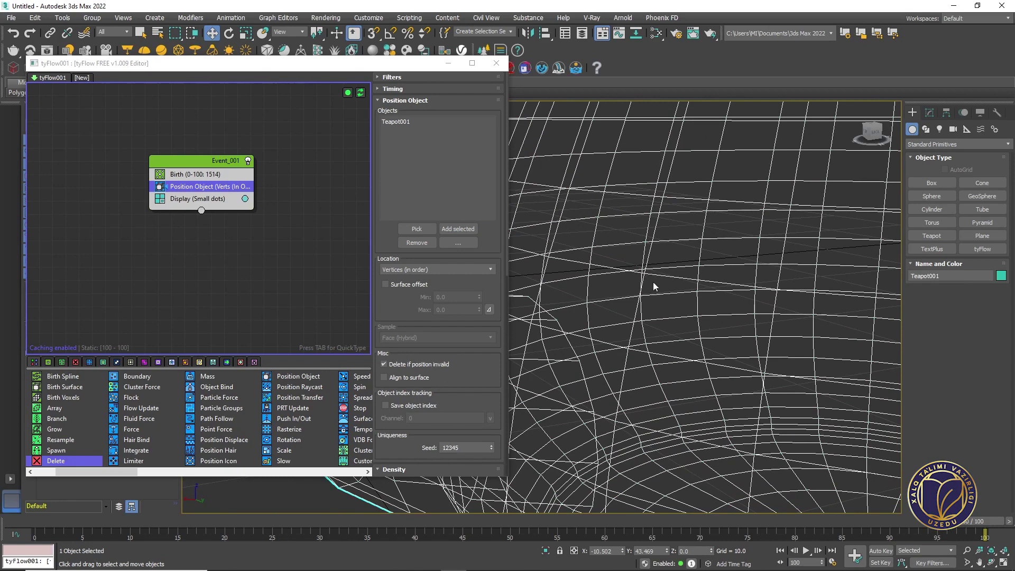
scroll(654, 286, down, 8)
Switch the Position Object location to Faces and view the handle side
click(425, 270)
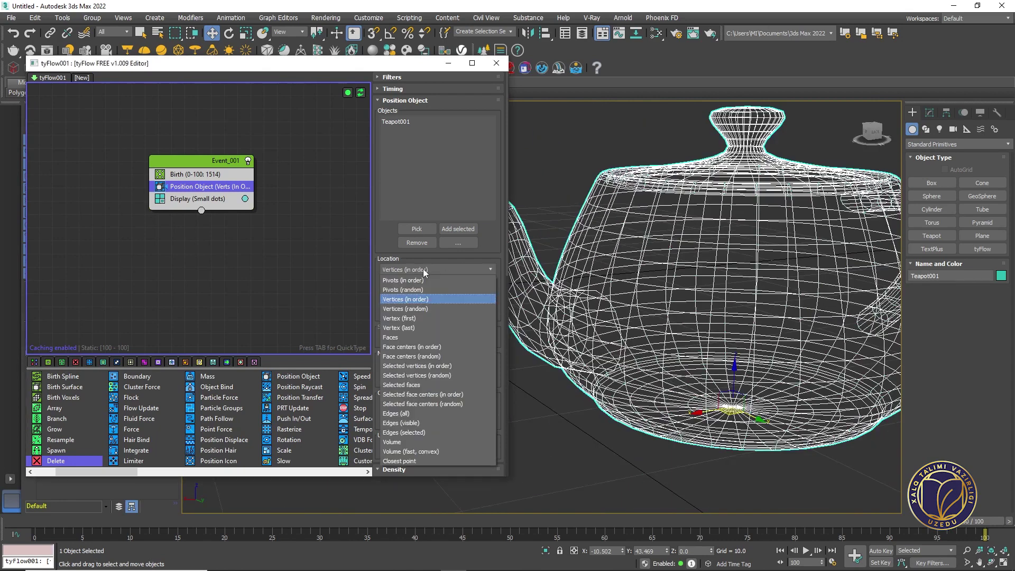
click(414, 338)
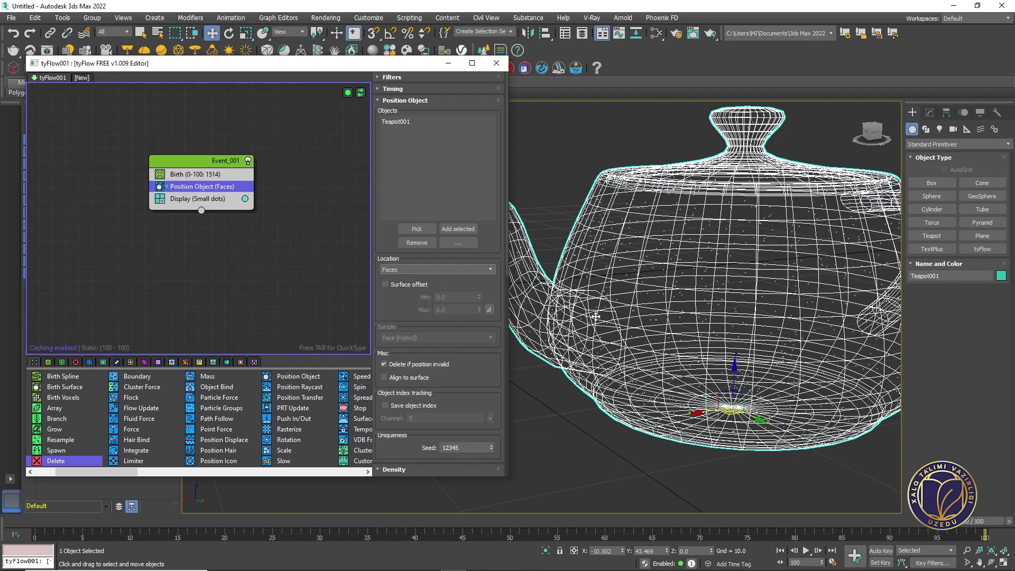
alt+middle_drag(671, 289, 608, 283)
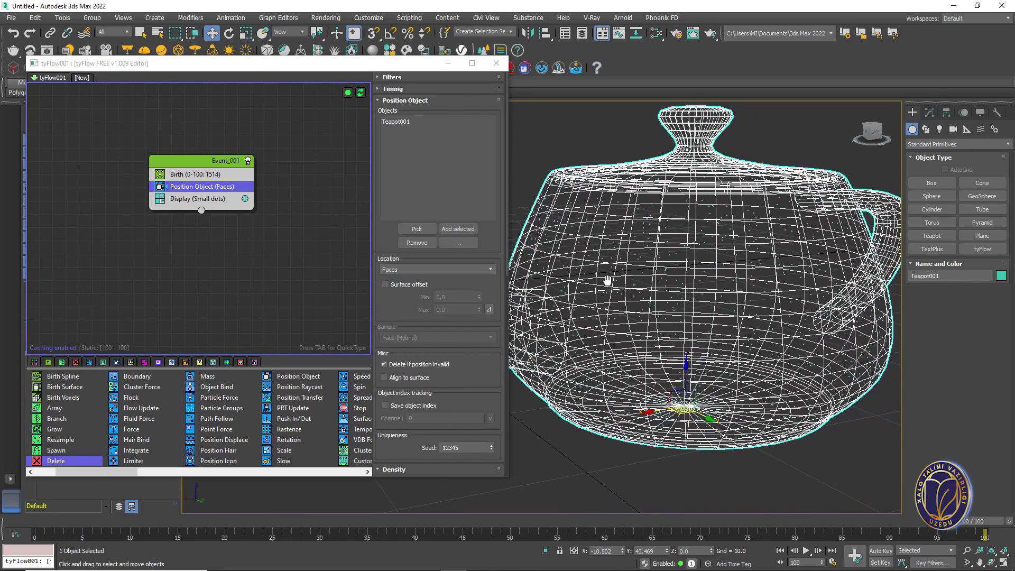
click(480, 270)
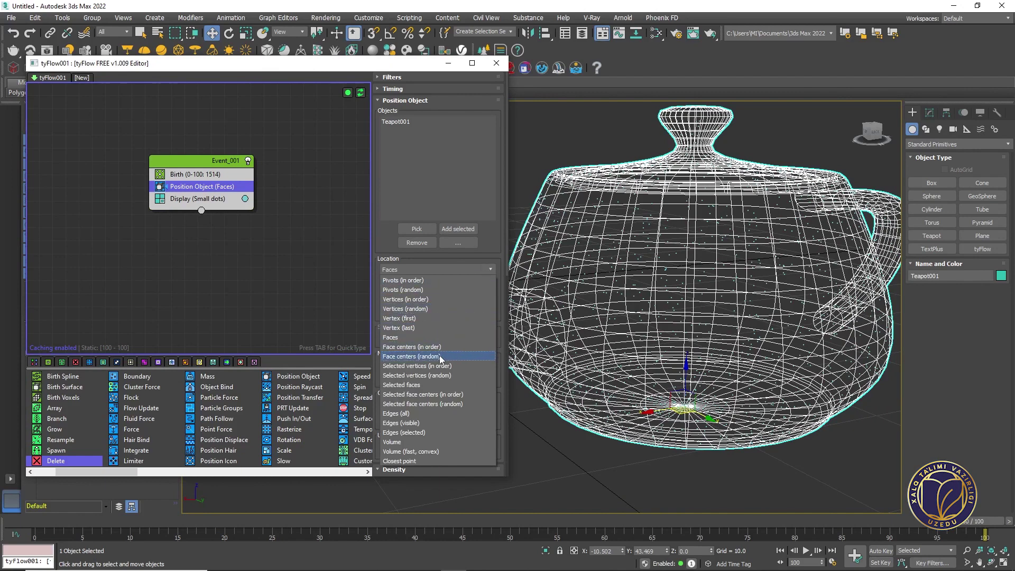
Convert the teapot to Editable Poly from its right-click menu
click(700, 218)
right_click(727, 205)
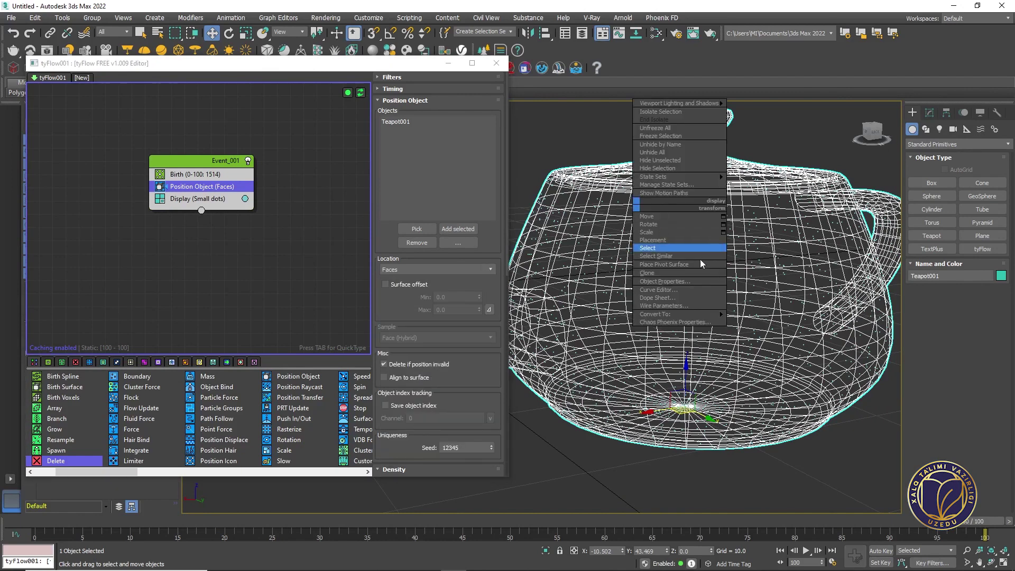
mouse_move(687, 314)
click(761, 322)
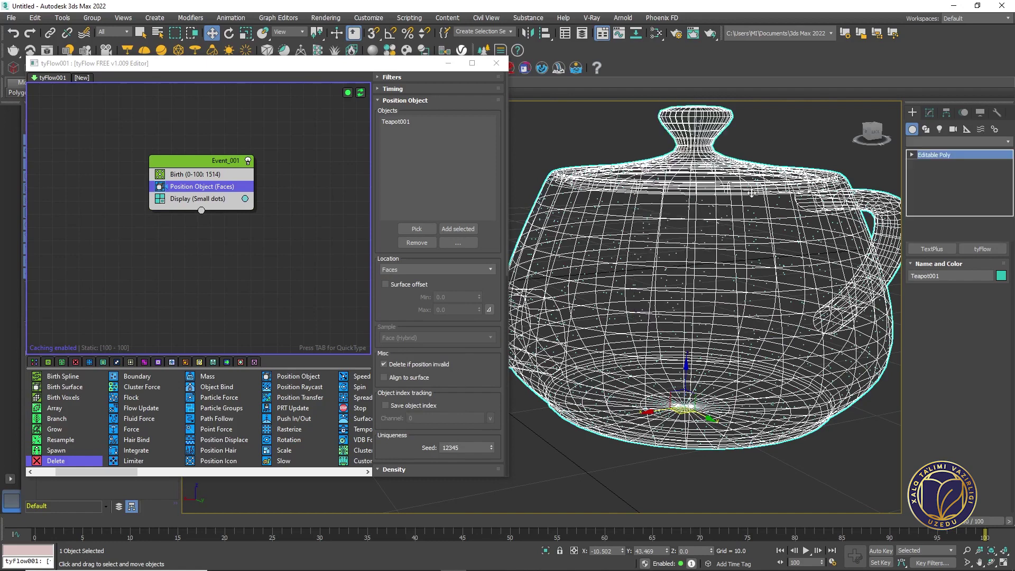
In Polygon mode, select faces on the teapot's lower body and lid knob
click(969, 268)
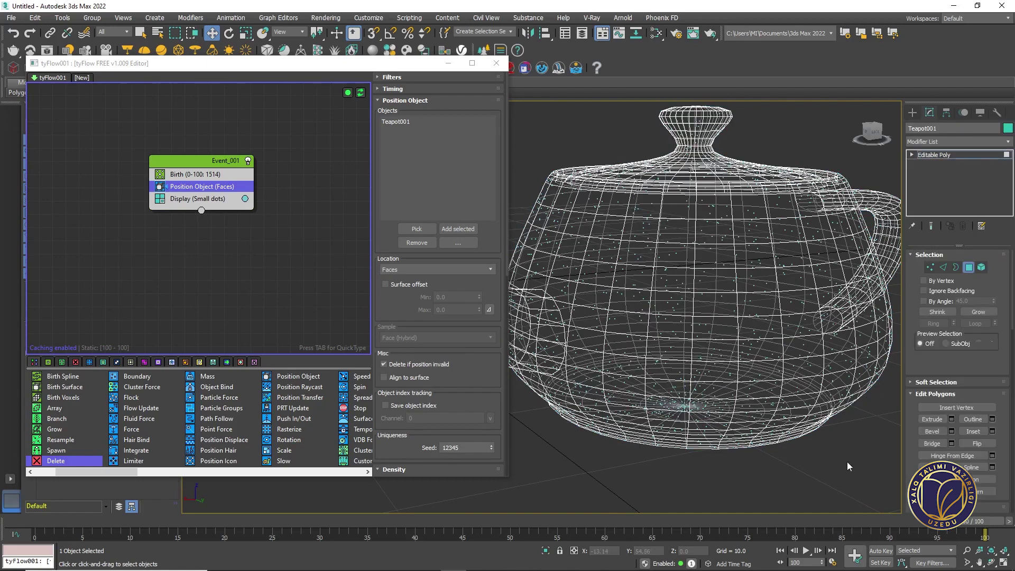
drag(632, 348, 627, 346)
middle_drag(616, 142, 609, 191)
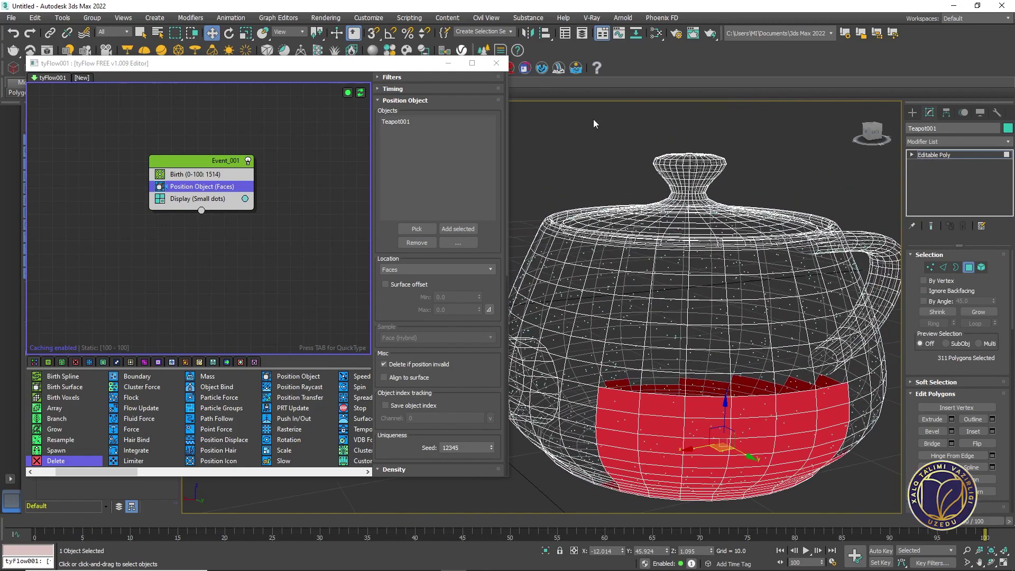
drag(610, 123, 742, 195)
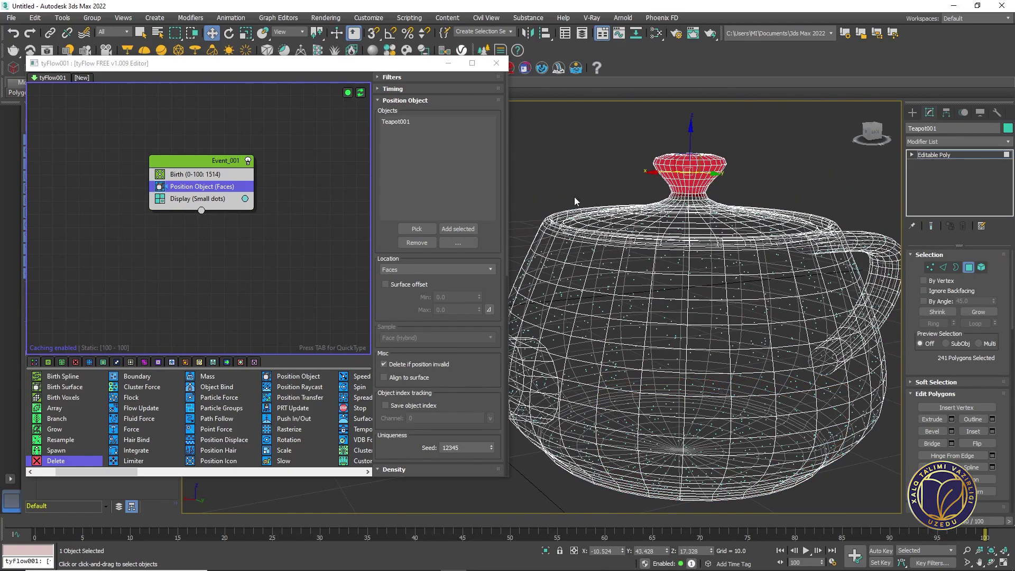
Set the Position Object location to Selected faces
click(409, 269)
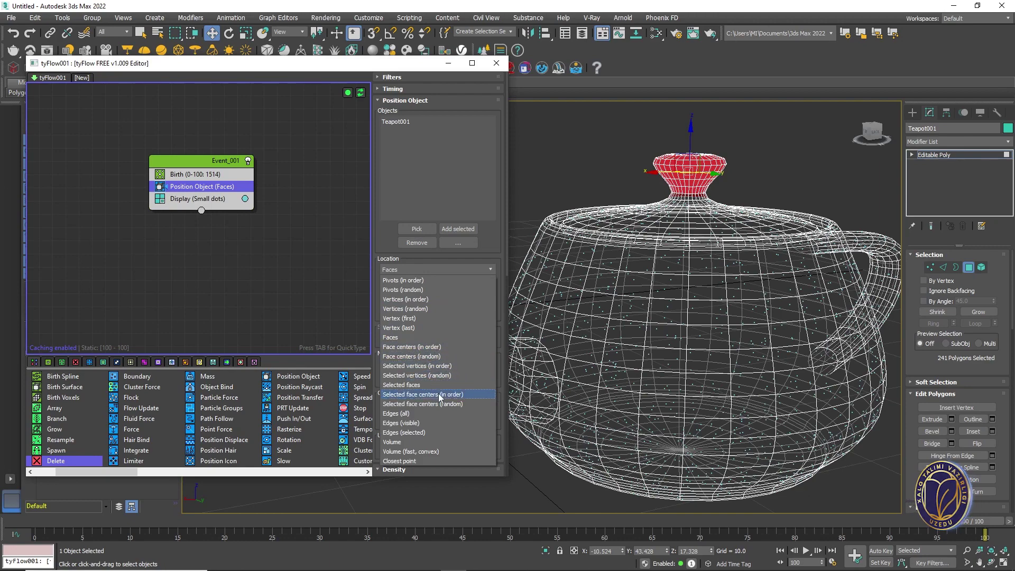
click(415, 385)
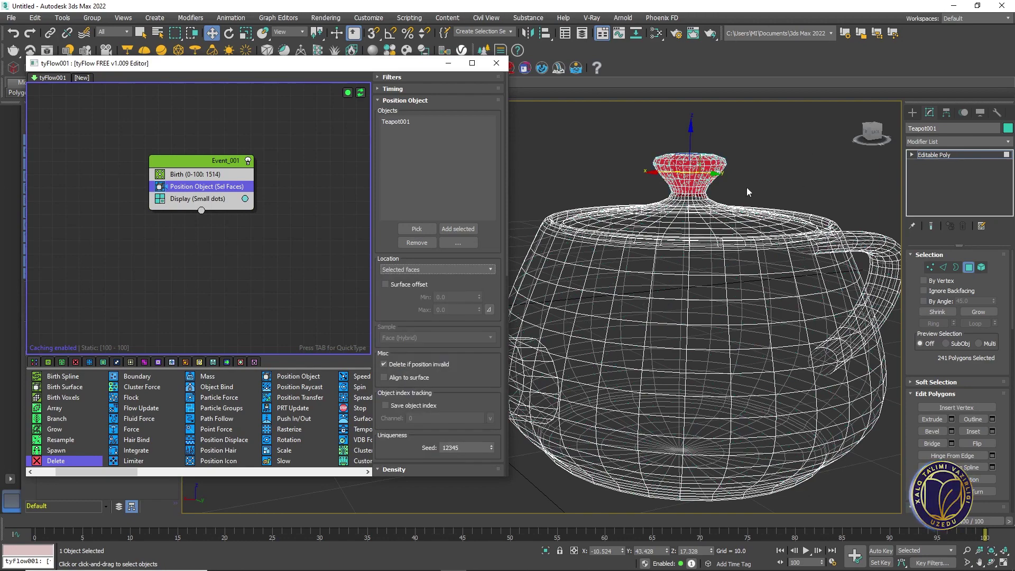
middle_drag(776, 180, 737, 184)
mouse_move(869, 133)
mouse_down()
mouse_move(919, 135)
mouse_move(884, 162)
mouse_move(849, 134)
mouse_move(829, 135)
mouse_move(864, 135)
mouse_up()
alt+middle_drag(706, 222, 739, 188)
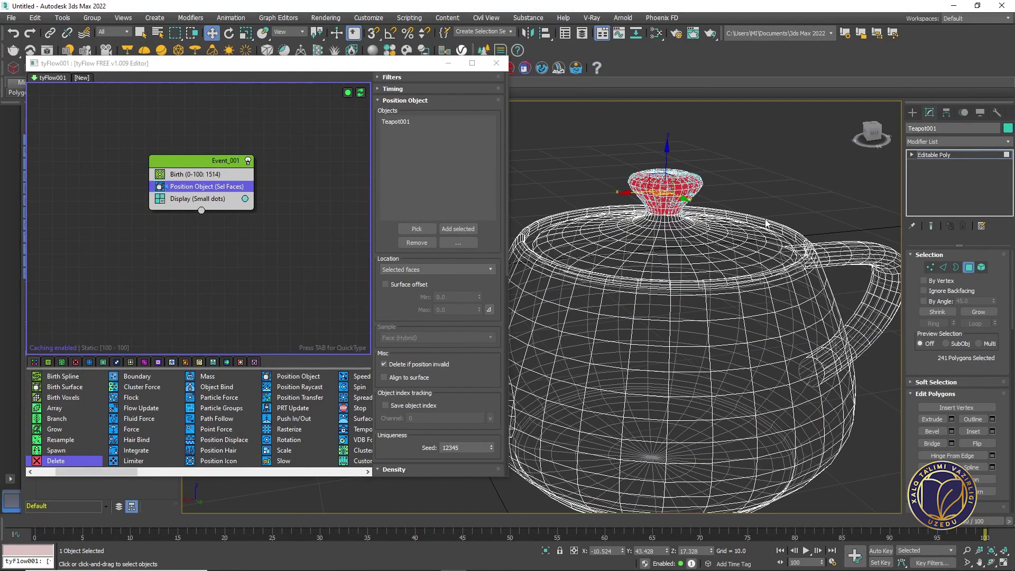
Select polygons on the lid and near the handle, then exit Polygon mode
click(609, 261)
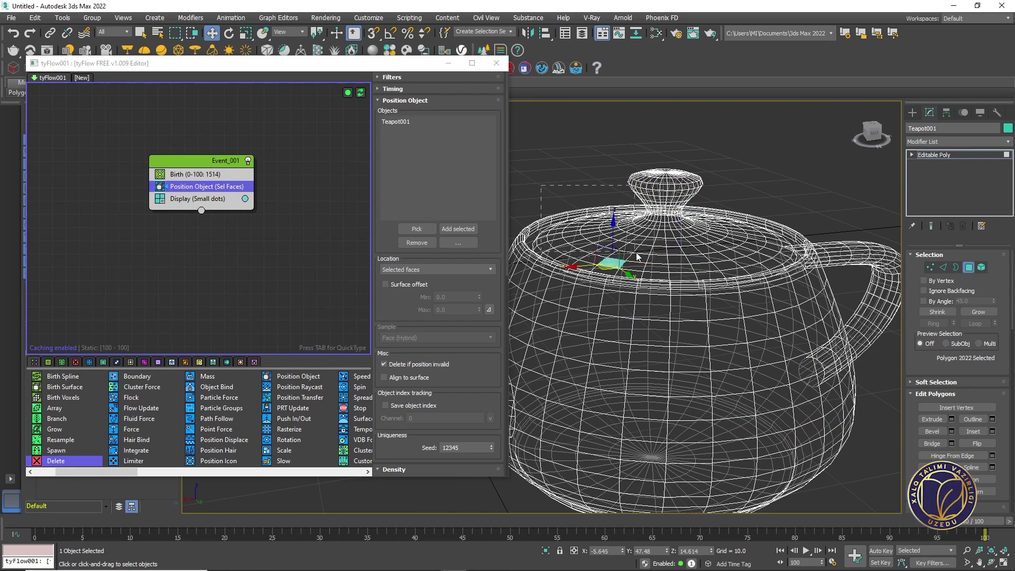
drag(636, 254, 635, 253)
alt+middle_drag(642, 248, 781, 141)
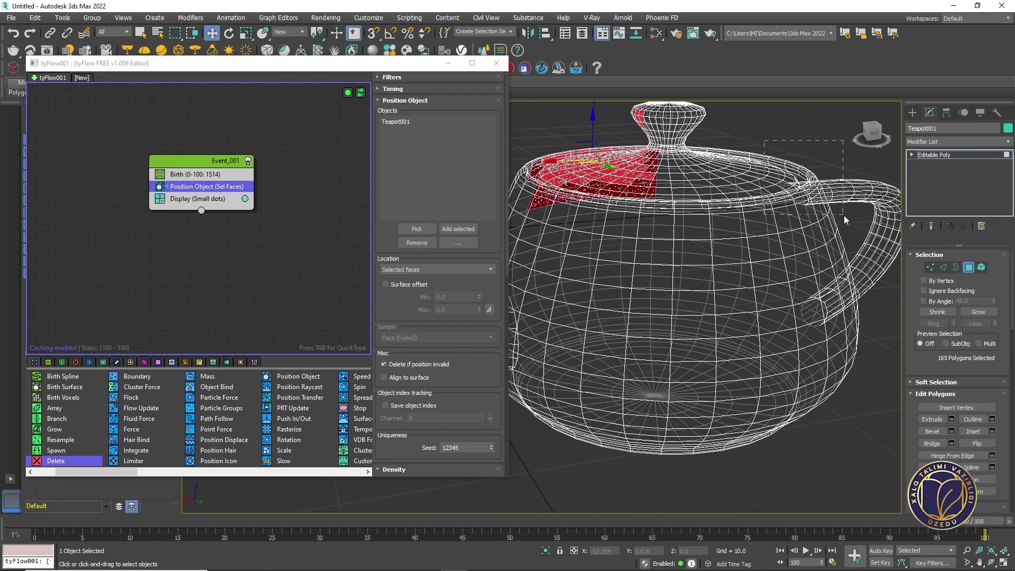
drag(844, 219, 845, 219)
click(970, 268)
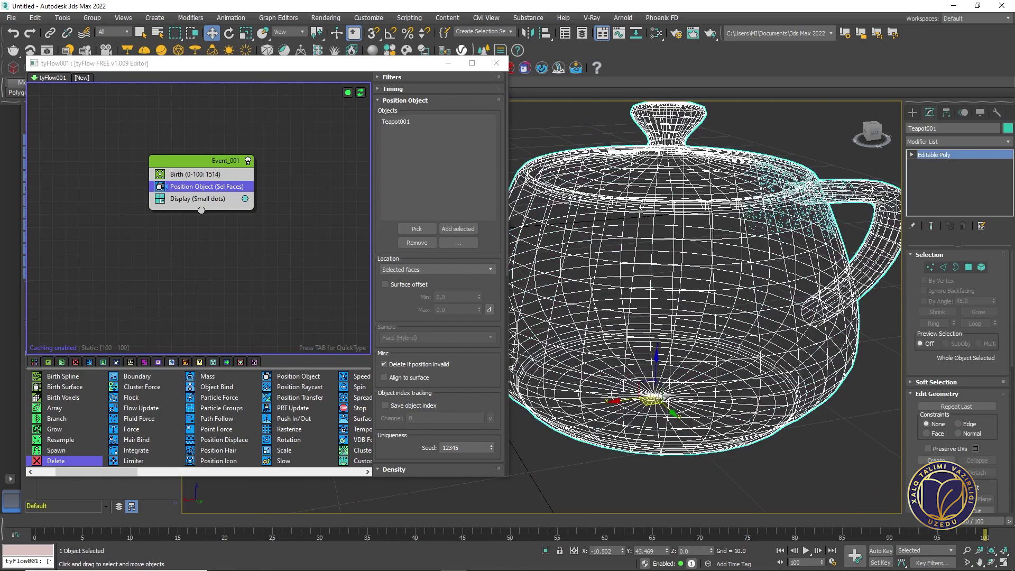
middle_drag(727, 220, 696, 248)
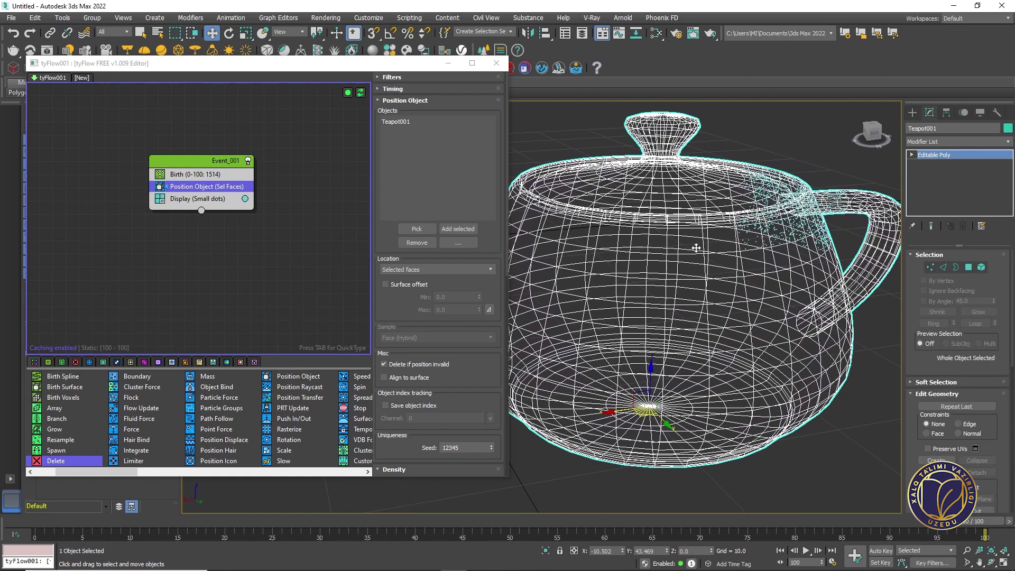
mouse_move(757, 263)
alt+middle_down()
mouse_move(675, 260)
mouse_move(690, 286)
alt+middle_up()
Switch Position Object's Location to Volume so 1514 particles fill the wireframe teapot's interior
key(F3)
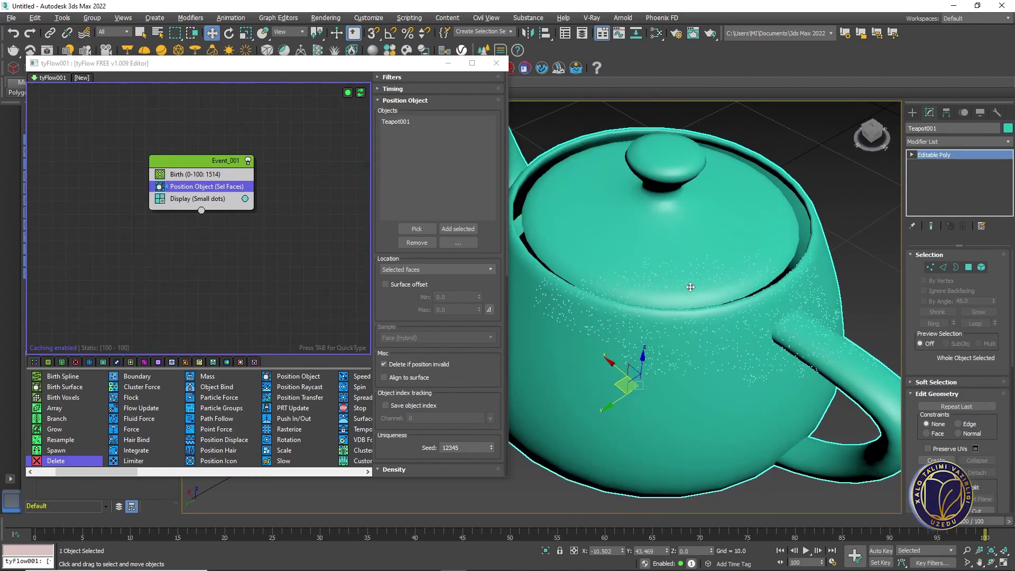
click(407, 271)
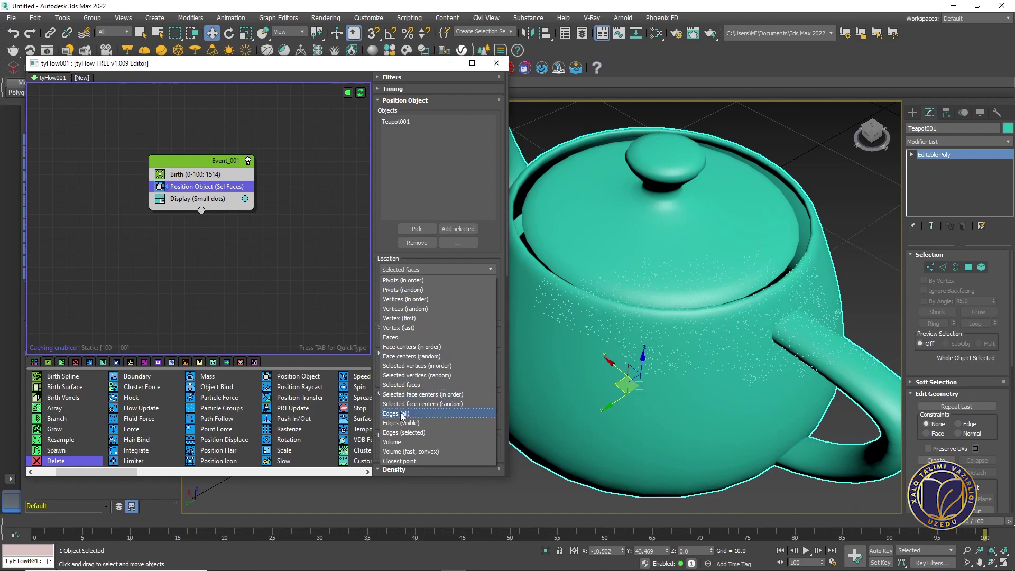
click(403, 442)
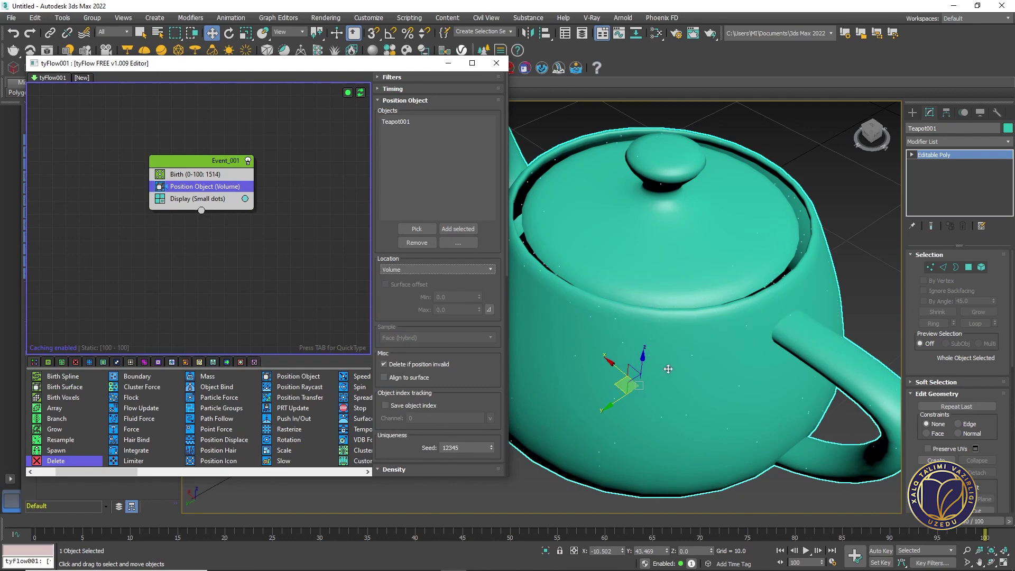
alt+middle_drag(668, 370, 723, 335)
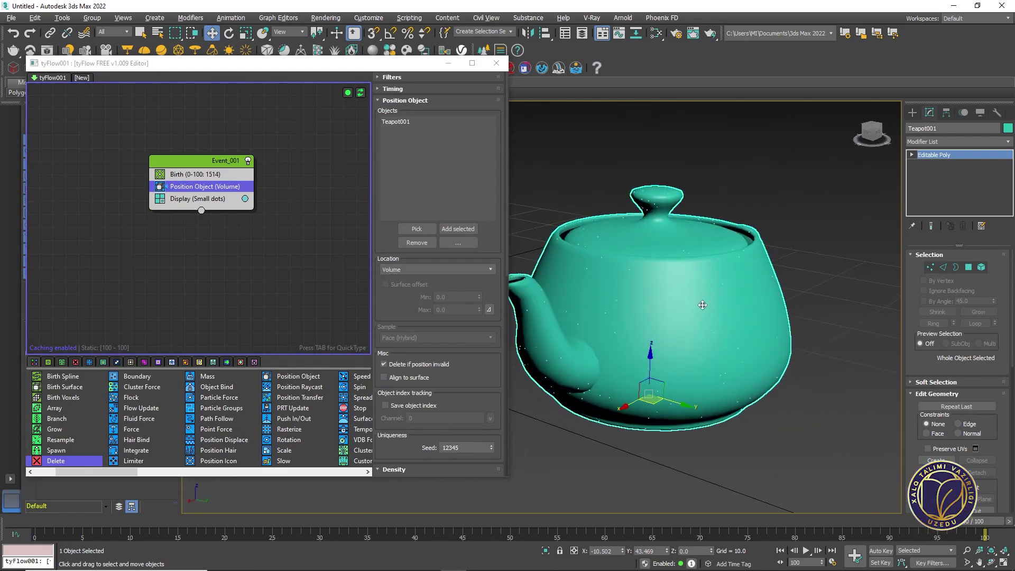
key(F3)
alt+middle_drag(643, 305, 713, 300)
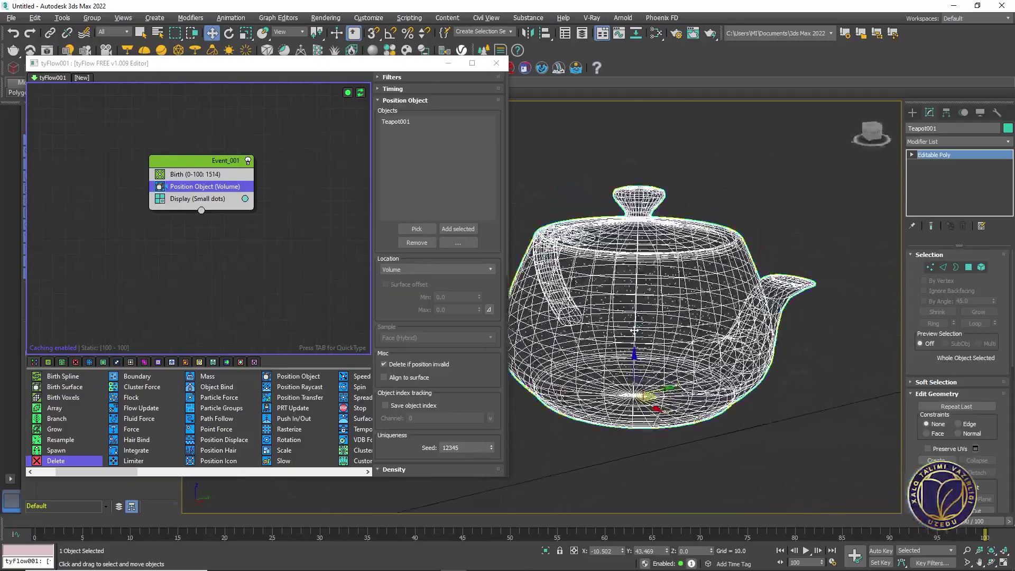
scroll(634, 330, up, 5)
scroll(634, 329, up, 12)
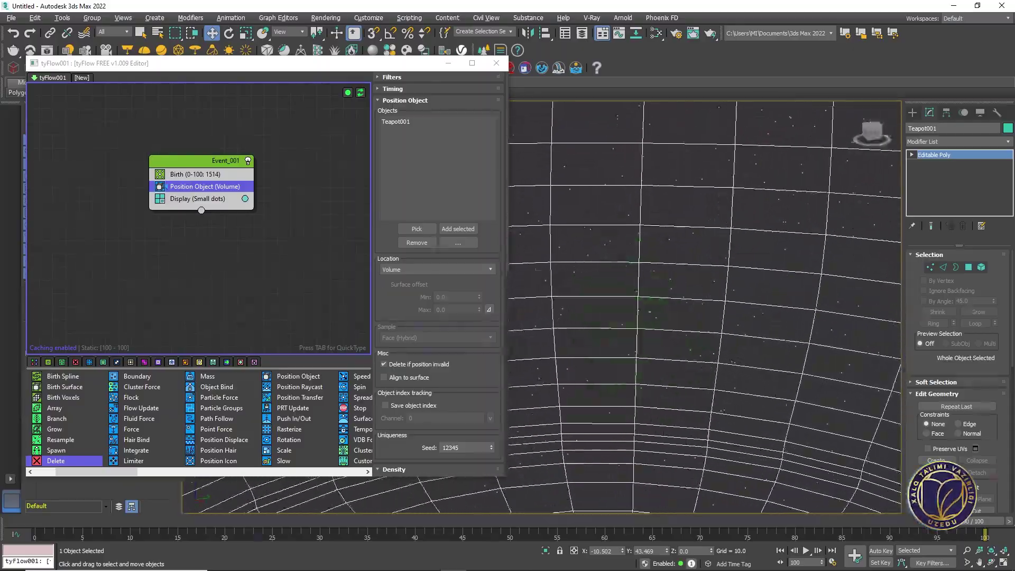
scroll(634, 329, down, 12)
scroll(633, 329, down, 4)
alt+middle_drag(634, 329, 606, 268)
Raise the Birth operator's particle total well above 2634, toward 6101
click(233, 173)
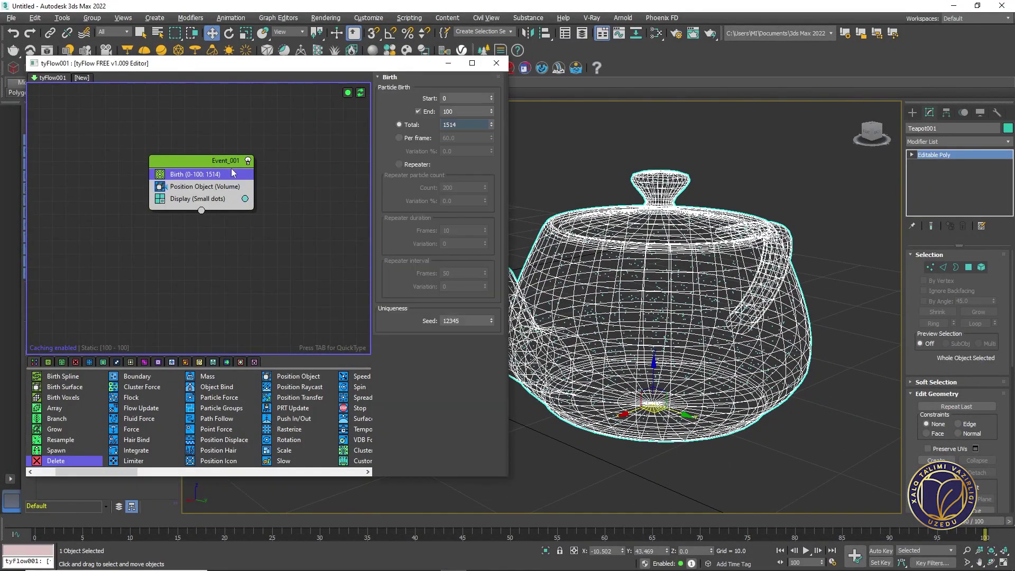
drag(492, 126, 495, 24)
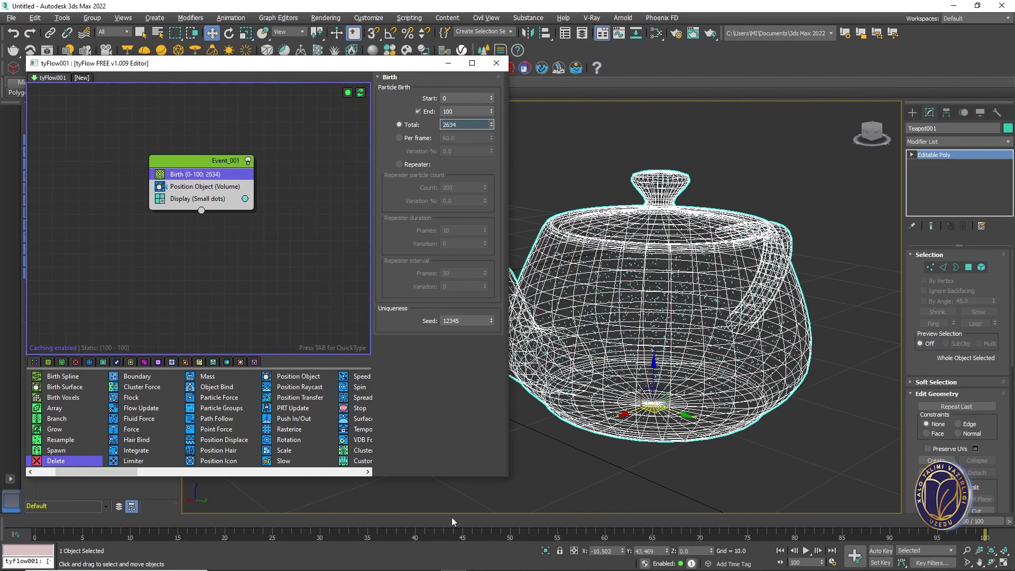
drag(452, 518, 558, 395)
alt+middle_drag(766, 278, 653, 302)
scroll(659, 270, up, 5)
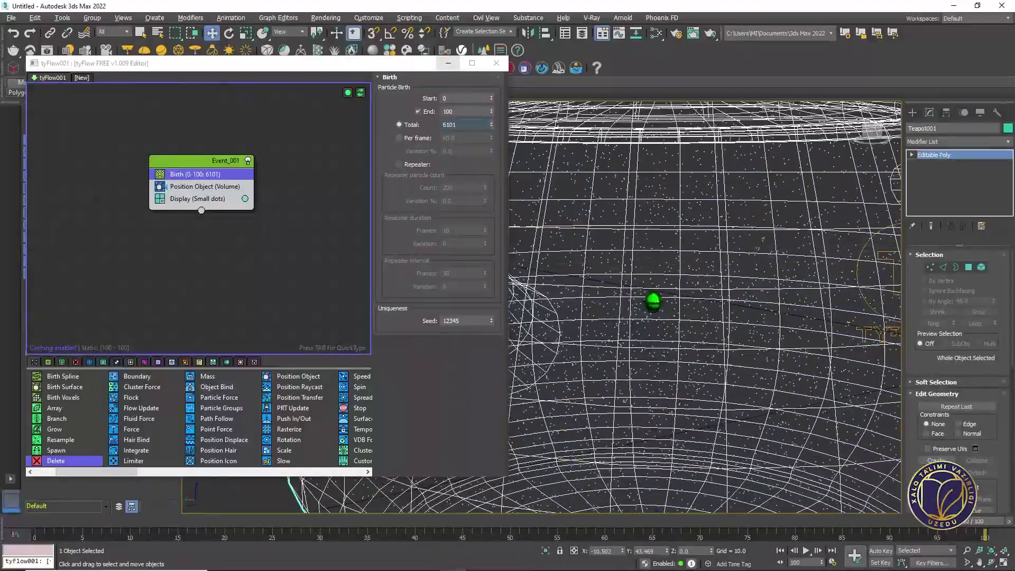
Set Position Object's Location back to Faces and view the dotted teapot shaded
click(205, 188)
click(410, 265)
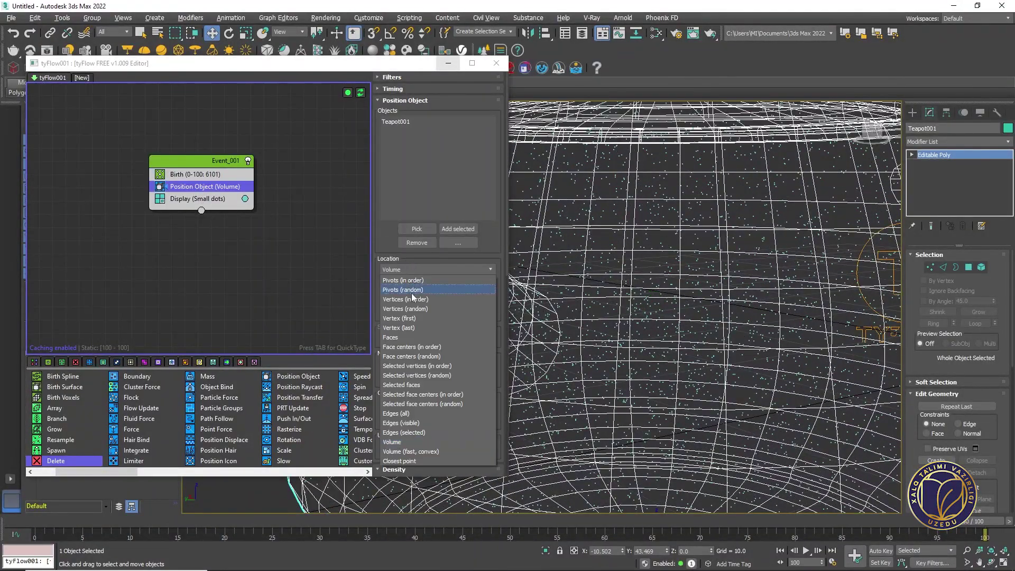
click(400, 338)
scroll(694, 322, down, 10)
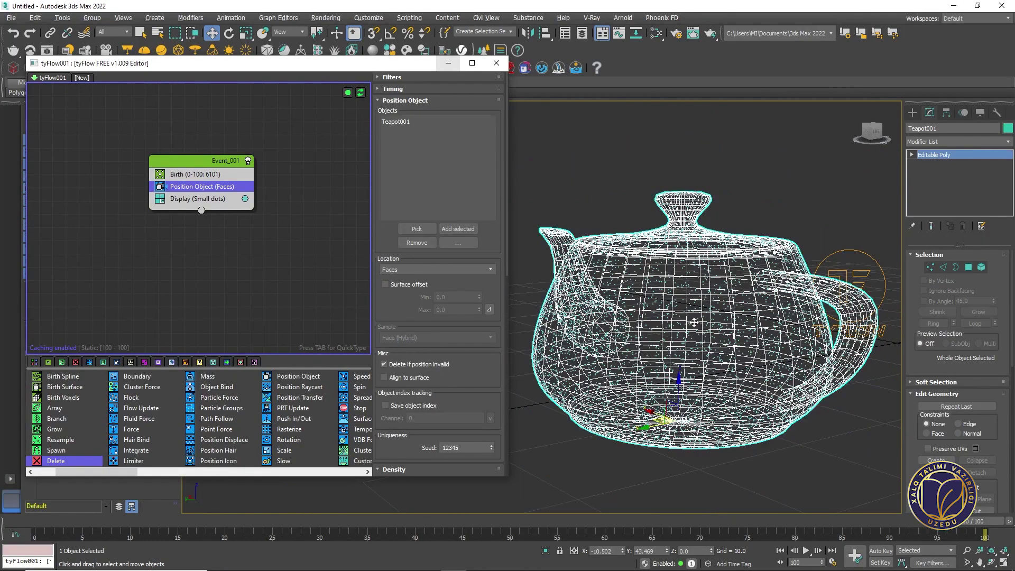
mouse_move(696, 316)
alt+middle_down()
mouse_move(629, 341)
mouse_move(691, 313)
alt+middle_up()
scroll(690, 344, up, 7)
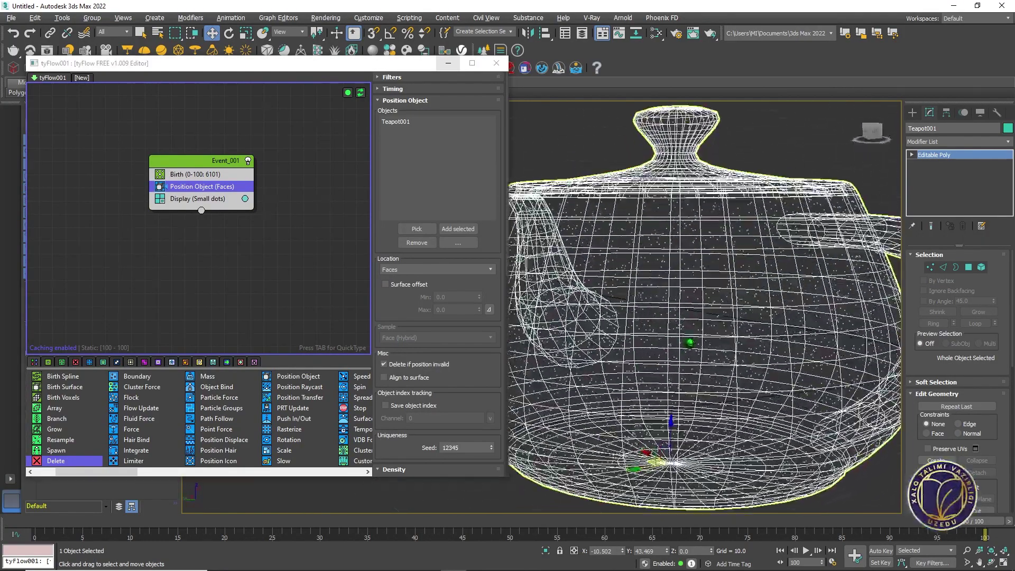
scroll(688, 336, up, 5)
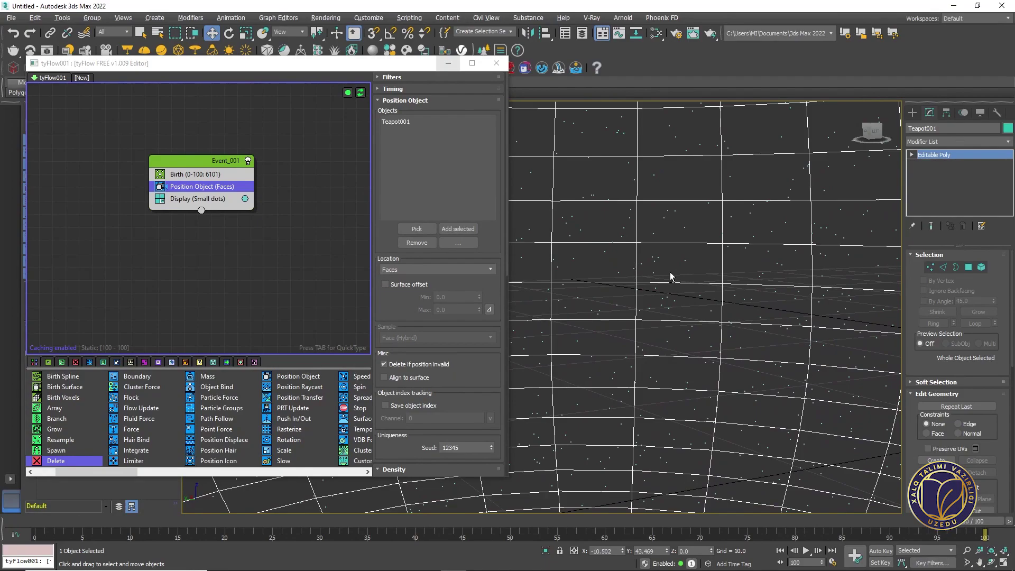
scroll(729, 272, down, 8)
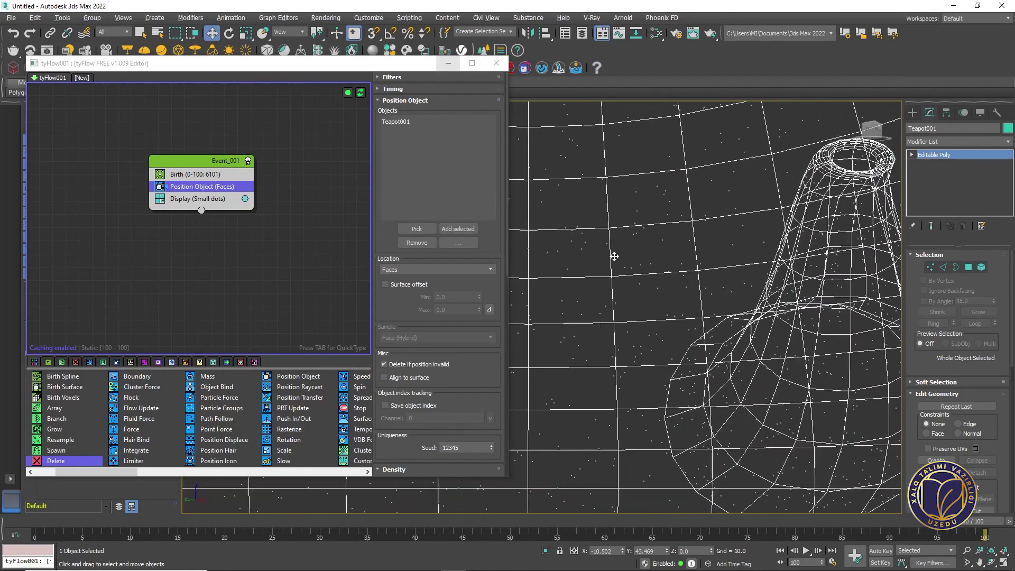
scroll(614, 257, down, 10)
scroll(687, 317, up, 5)
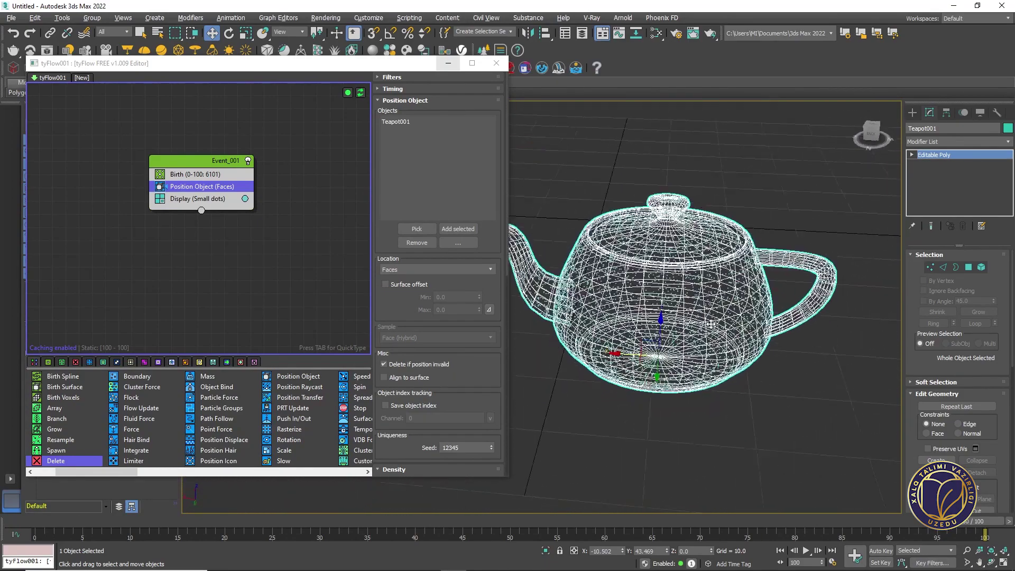
key(F3)
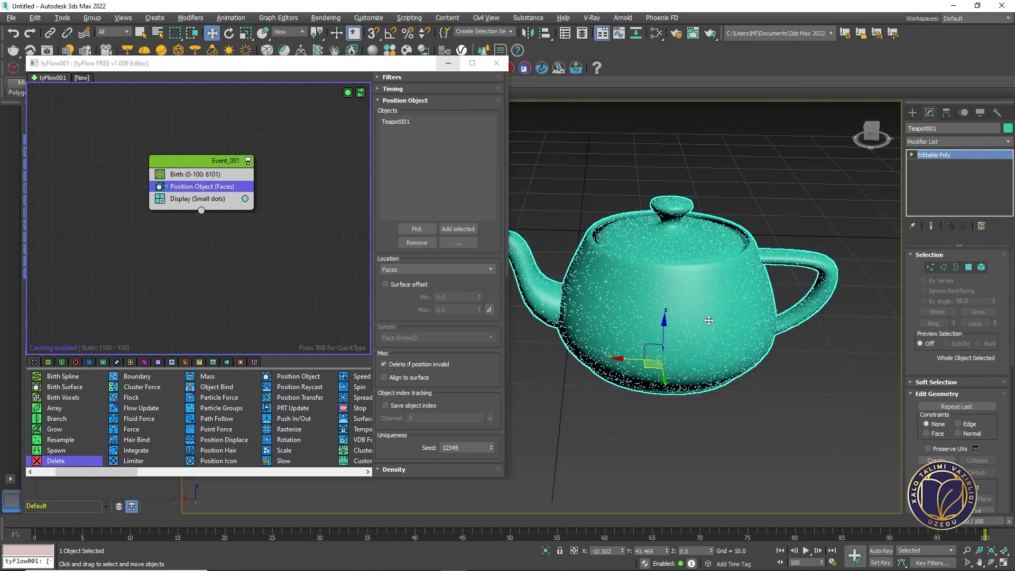
Lower the Birth total to 300 particles
click(207, 175)
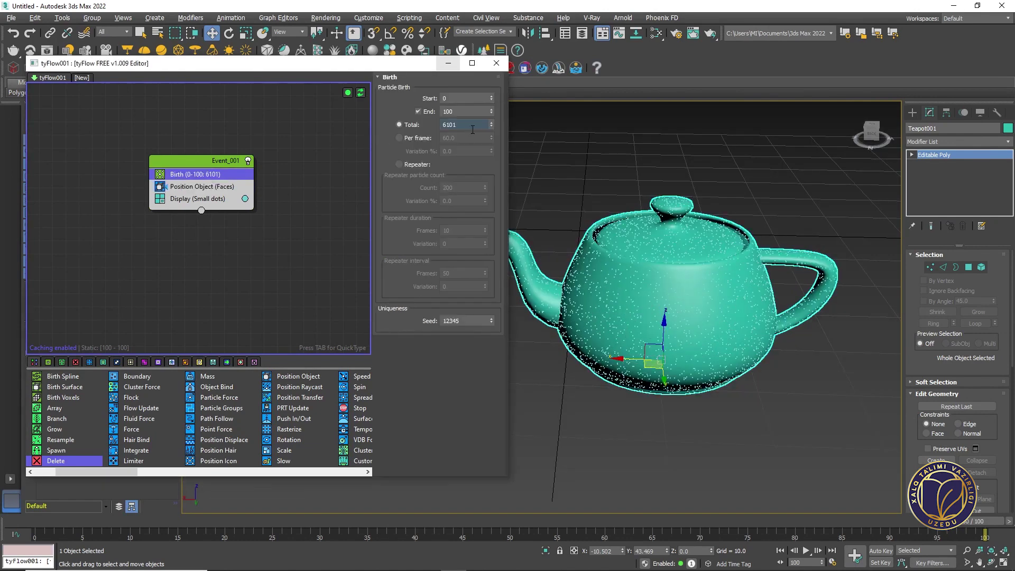
text(300)
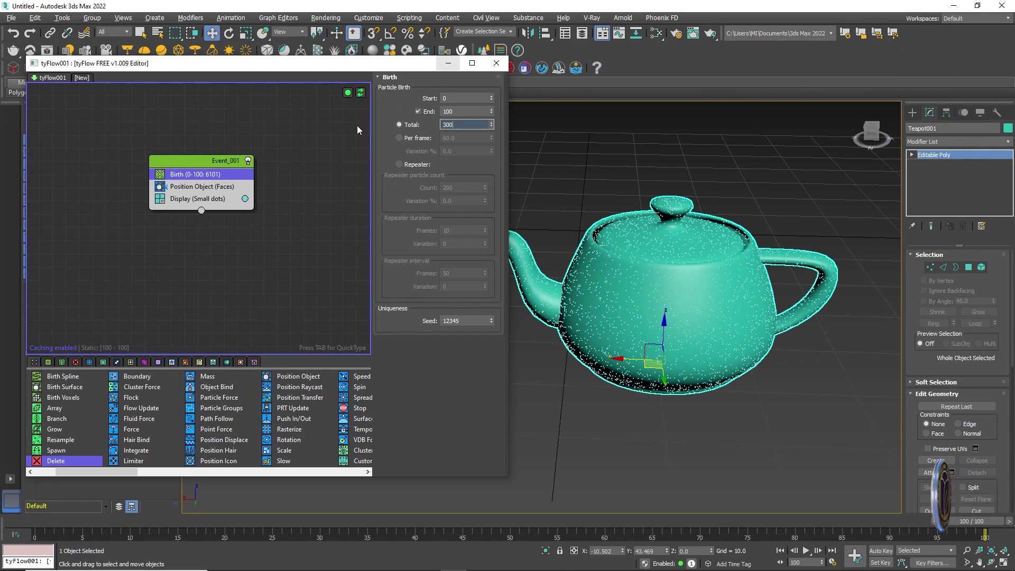
key(Return)
alt+middle_drag(635, 300, 551, 300)
Insert a Shape operator, defaulting to Triangle, into Event_001 above Display
drag(114, 473, 169, 471)
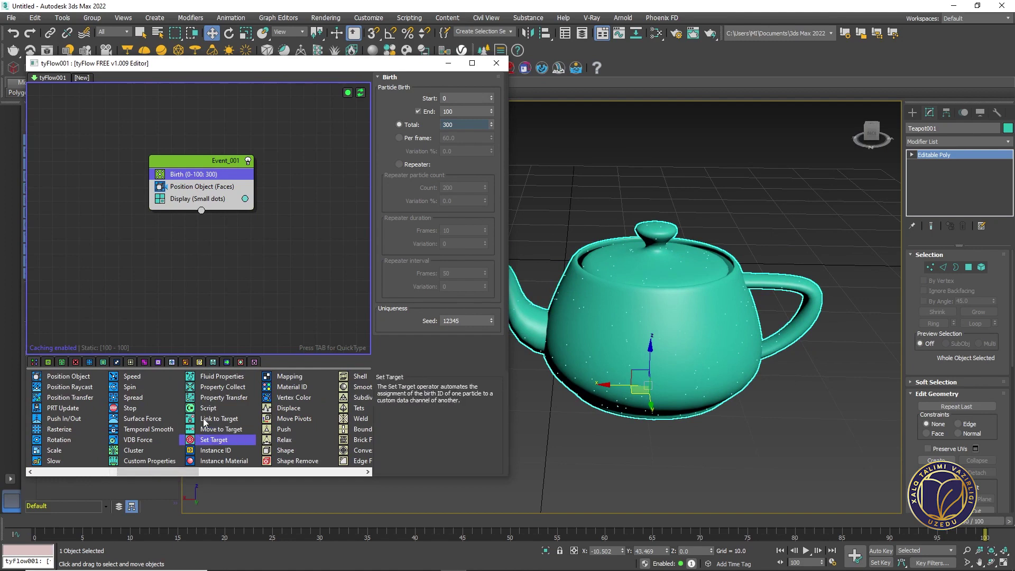
drag(169, 472, 184, 470)
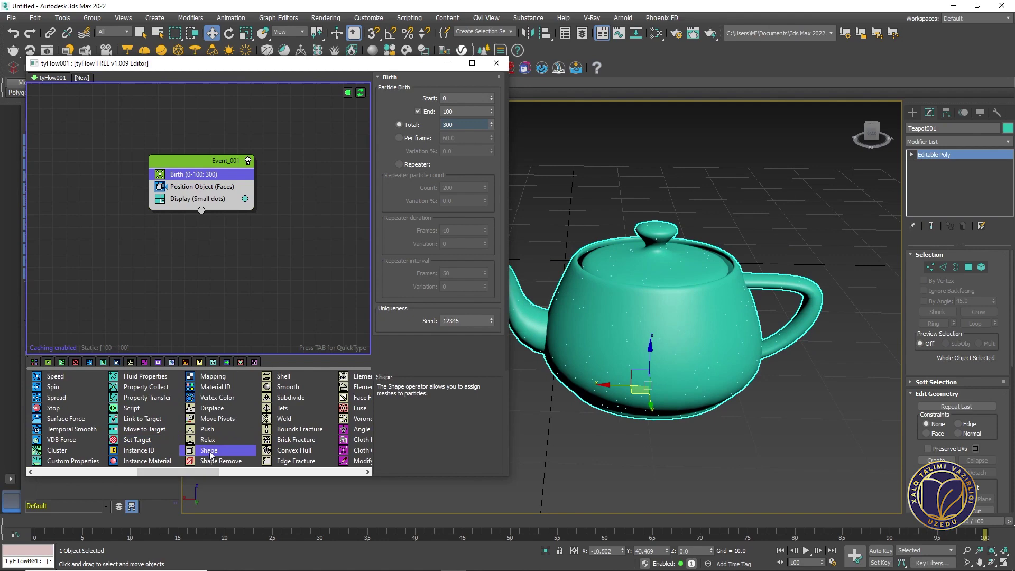
mouse_move(616, 360)
alt+middle_down()
mouse_move(627, 353)
mouse_move(612, 351)
alt+middle_up()
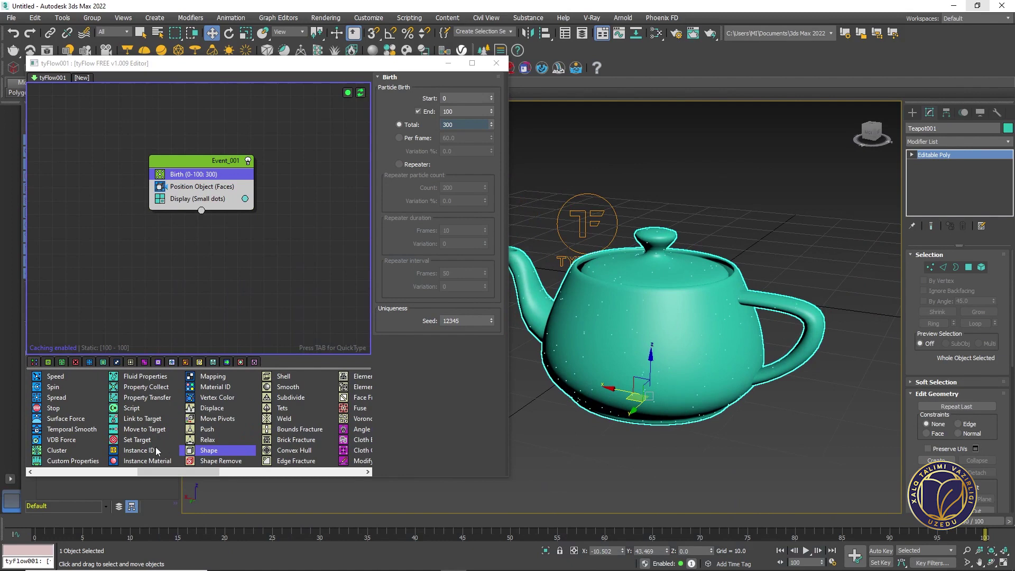
drag(200, 453, 217, 438)
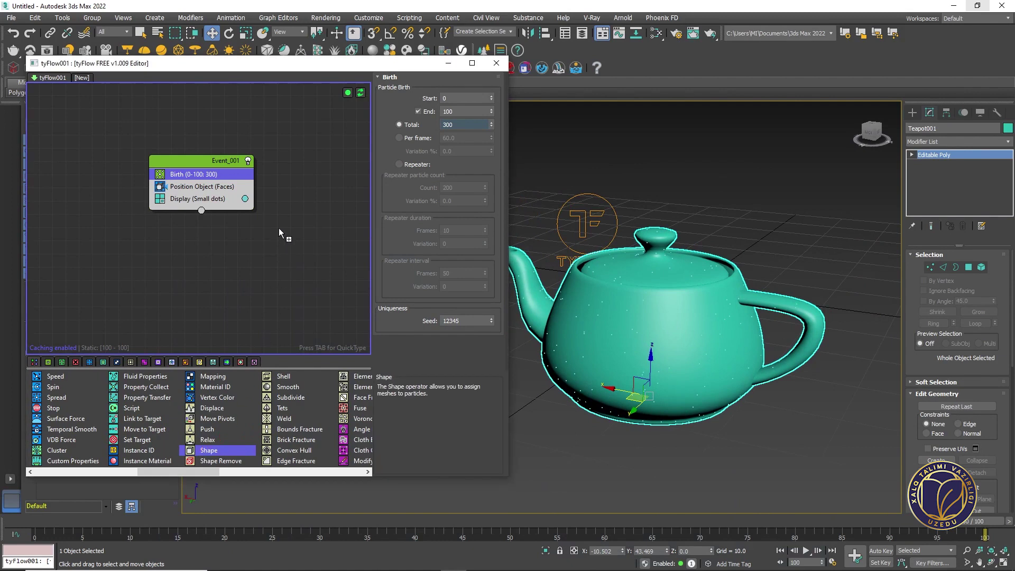
drag(233, 194, 227, 195)
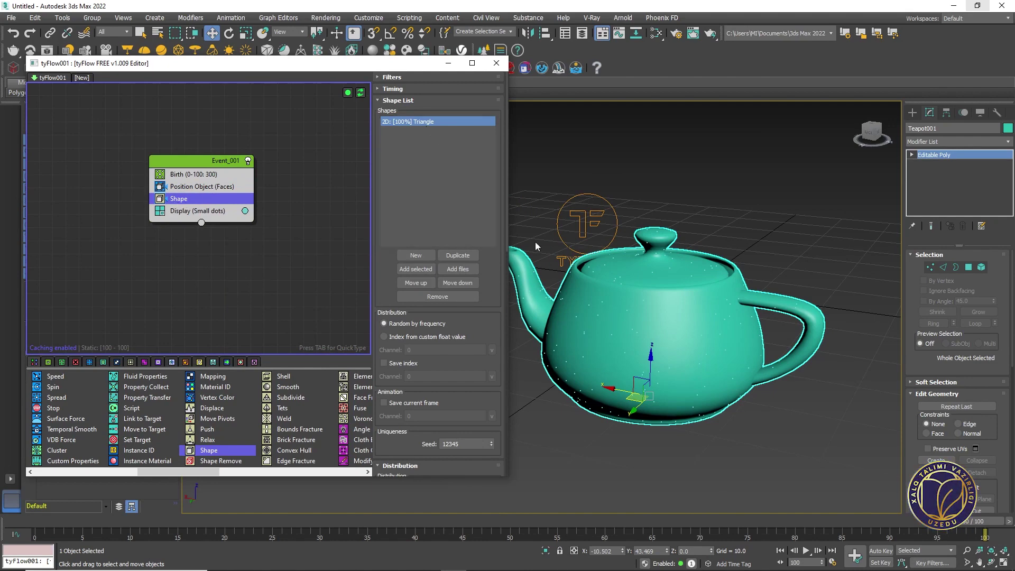
scroll(648, 316, up, 3)
scroll(569, 346, down, 3)
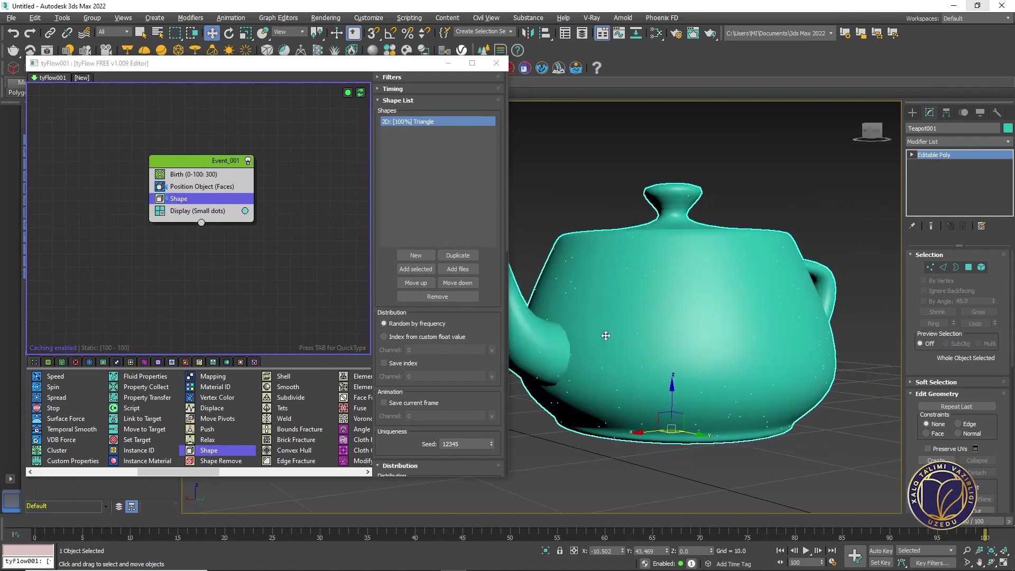
scroll(545, 351, up, 3)
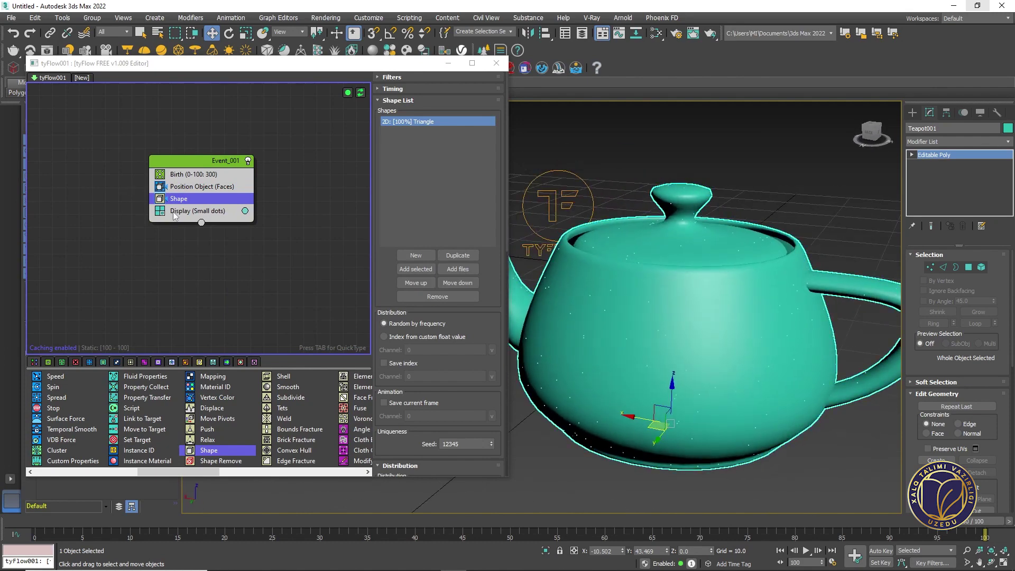
Set the Display operator's Display mode to Large dots
click(191, 211)
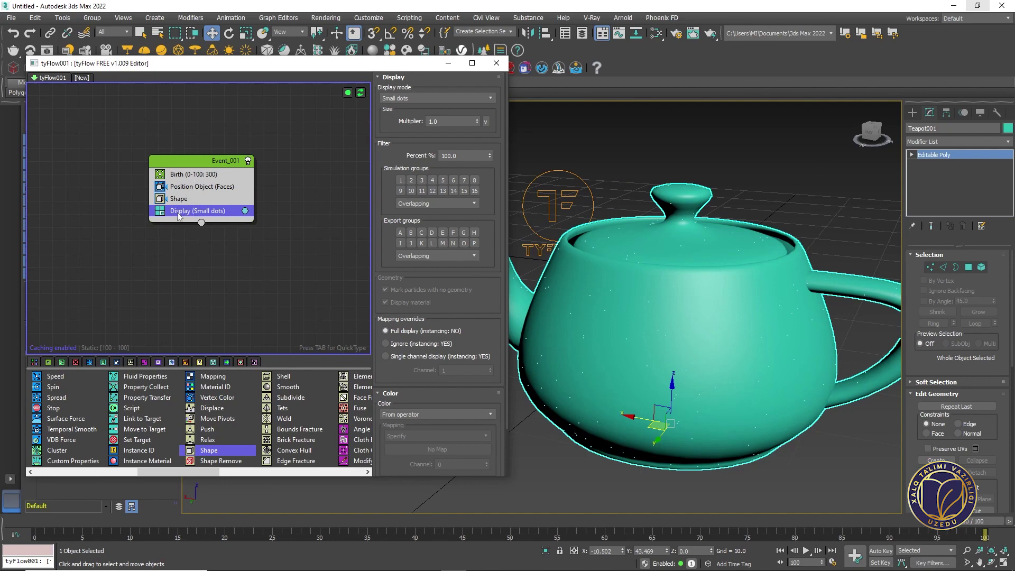
middle_drag(639, 286, 657, 275)
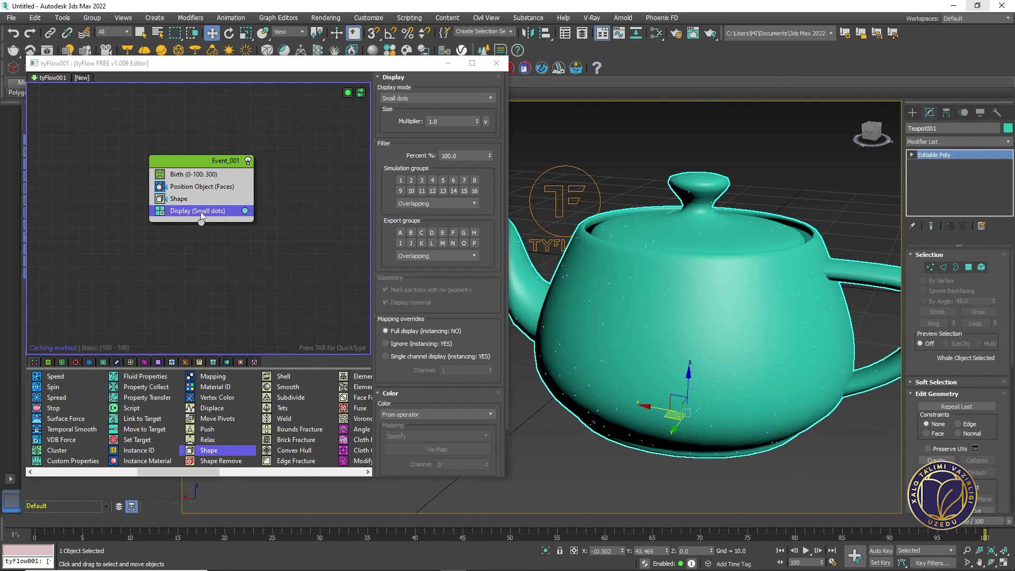
click(401, 100)
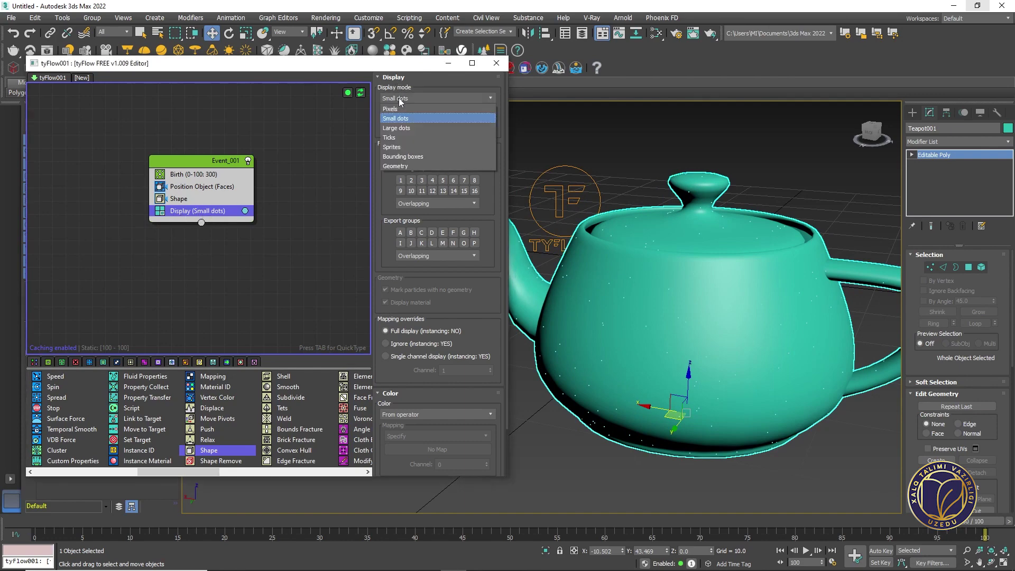
click(401, 101)
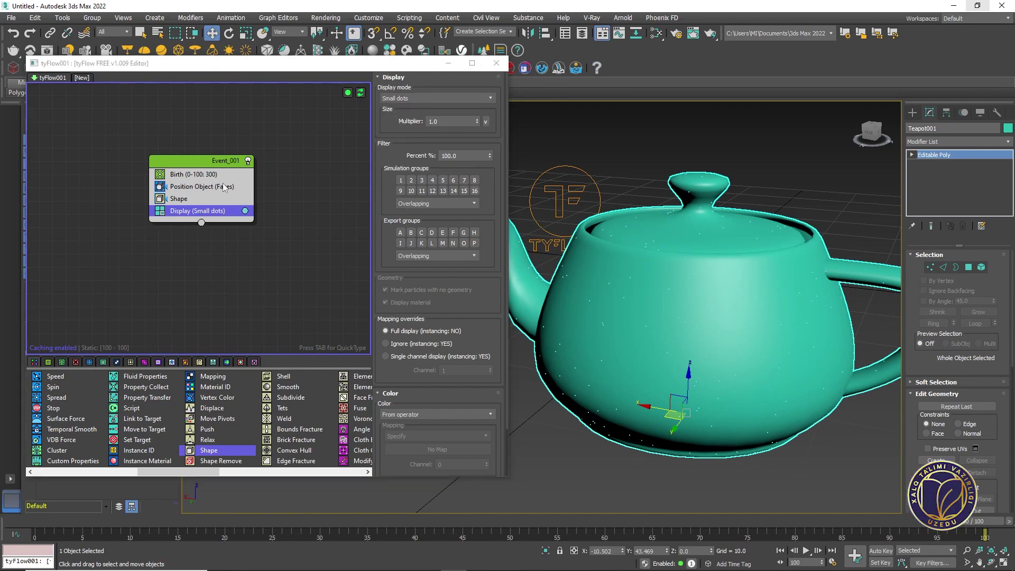
click(402, 98)
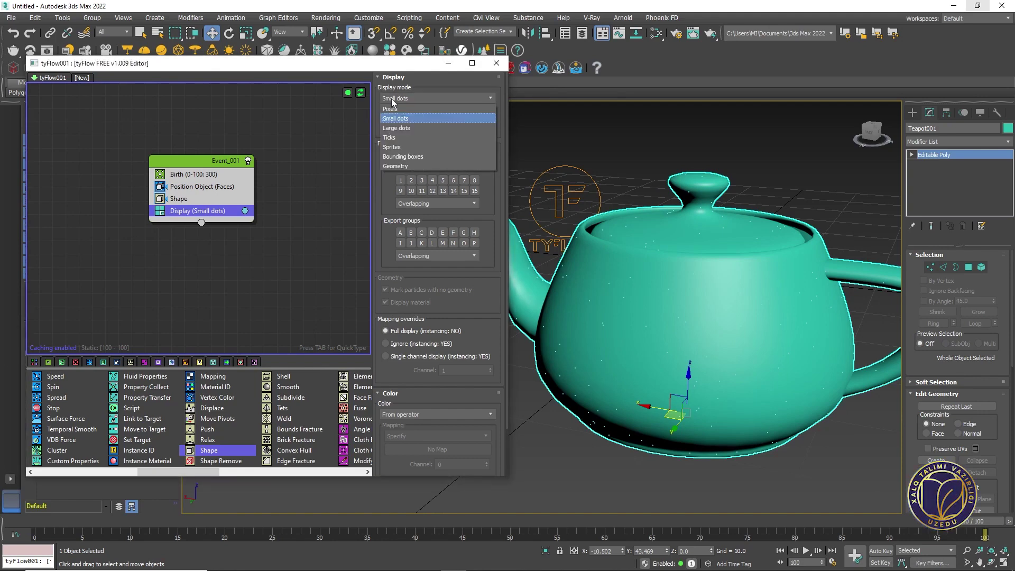
click(404, 167)
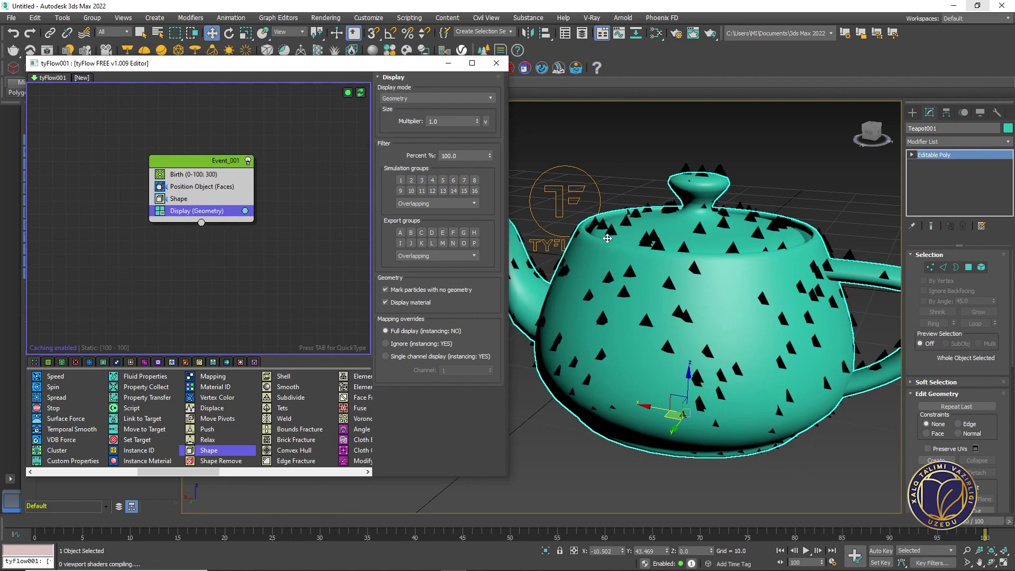
mouse_move(601, 251)
alt+middle_down()
mouse_move(787, 251)
mouse_move(602, 257)
alt+middle_up()
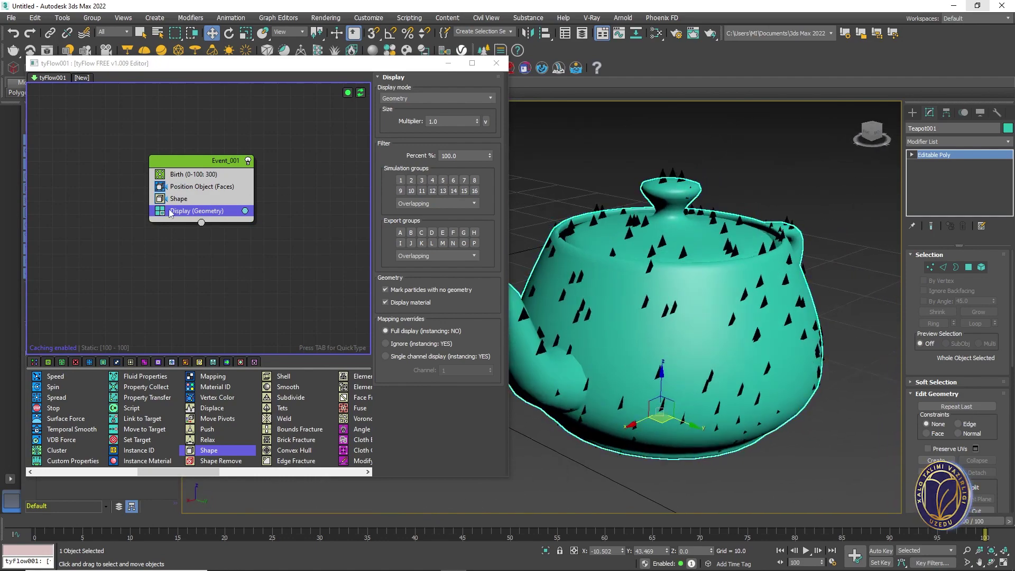
click(387, 99)
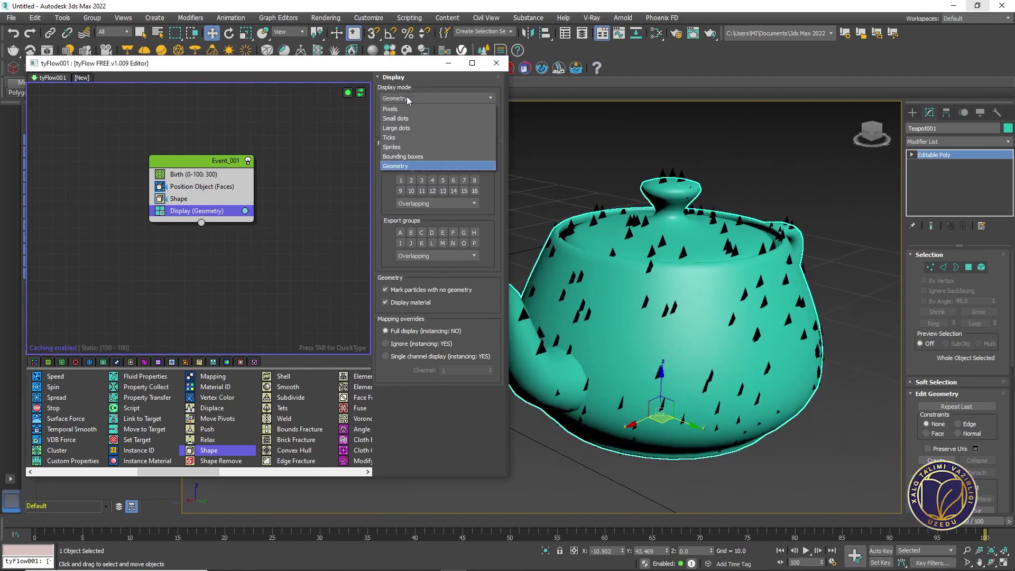
click(408, 128)
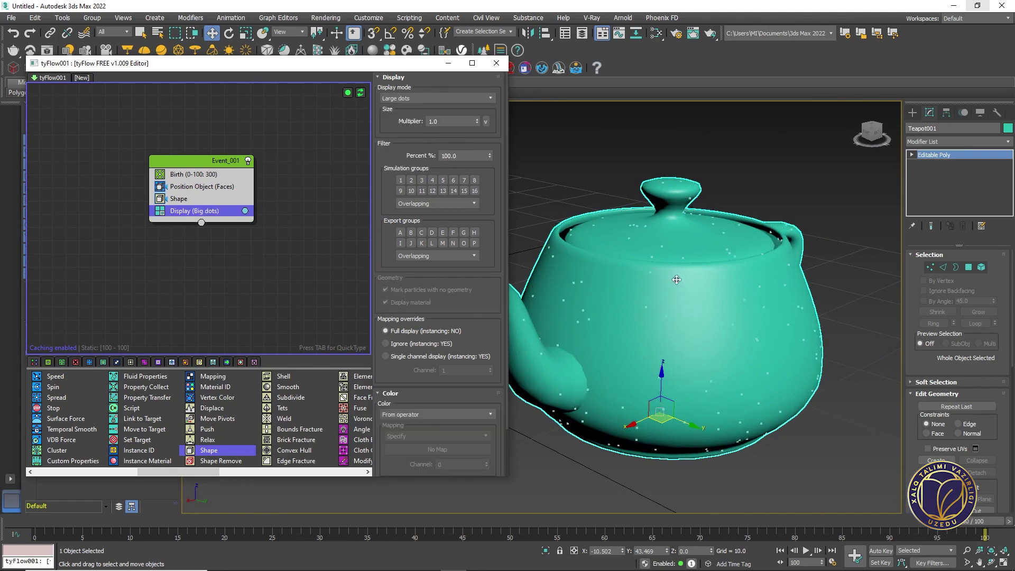
alt+middle_drag(677, 280, 650, 276)
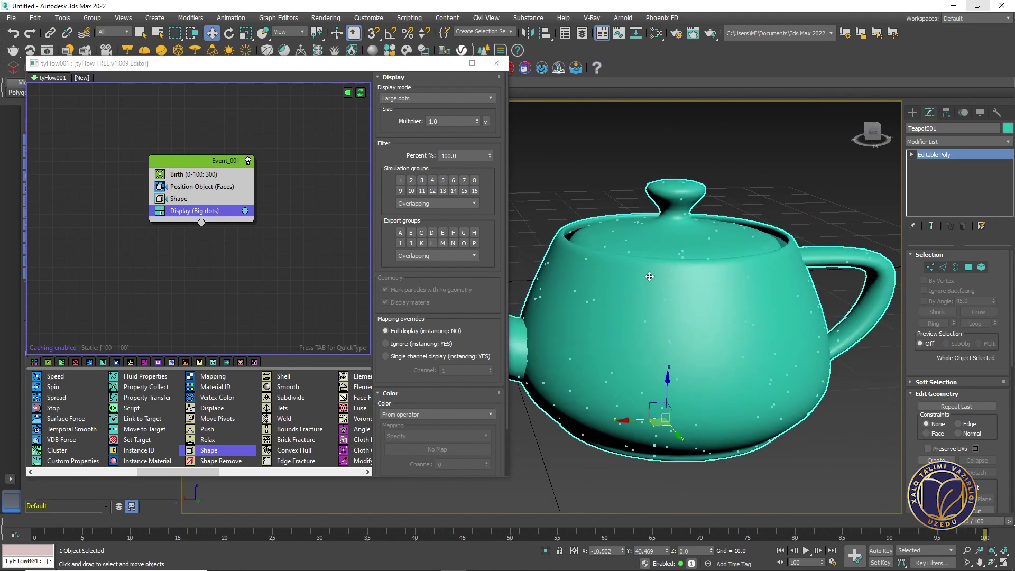
click(418, 99)
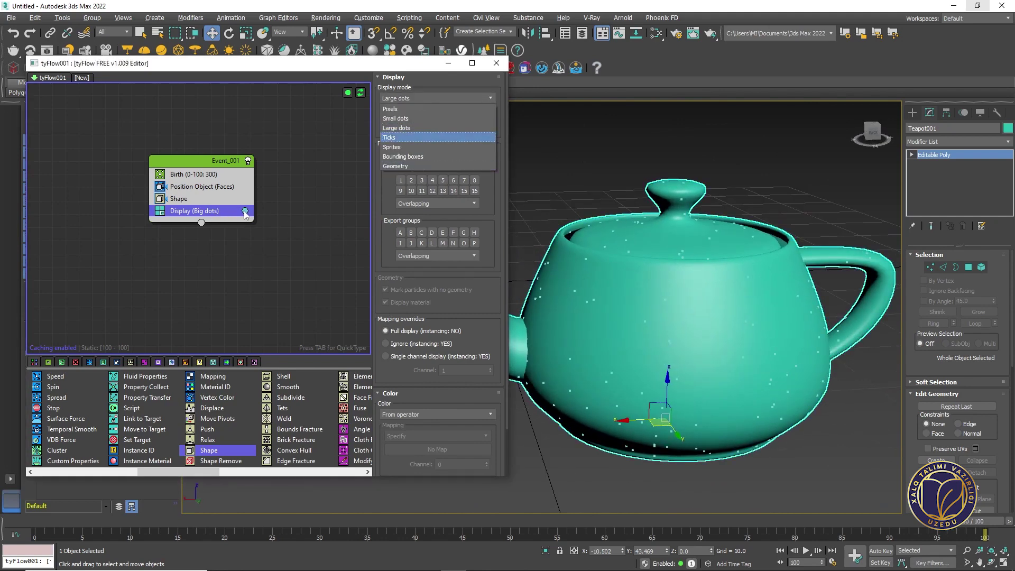
click(228, 178)
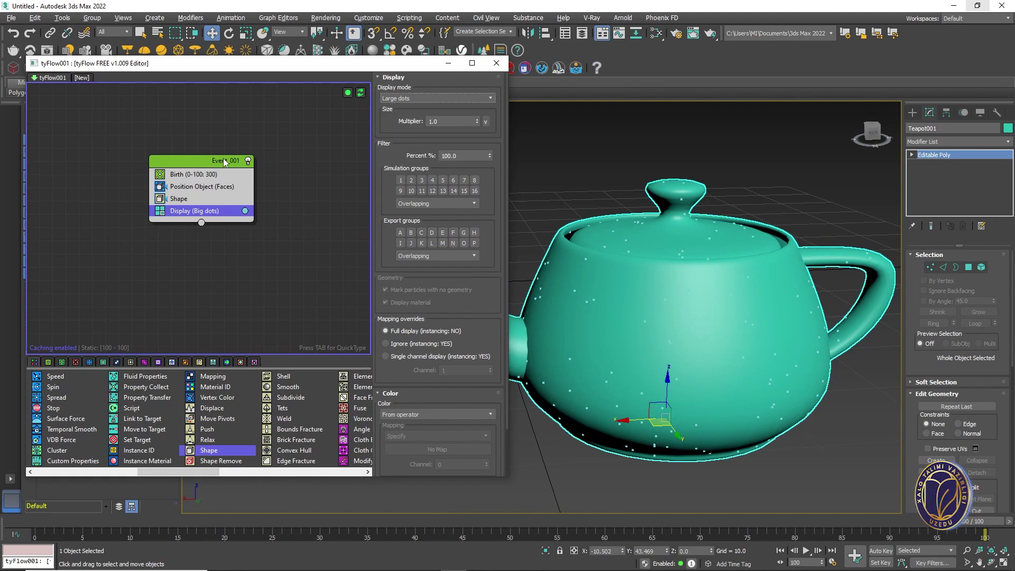
Change the particle display colour to black
click(245, 212)
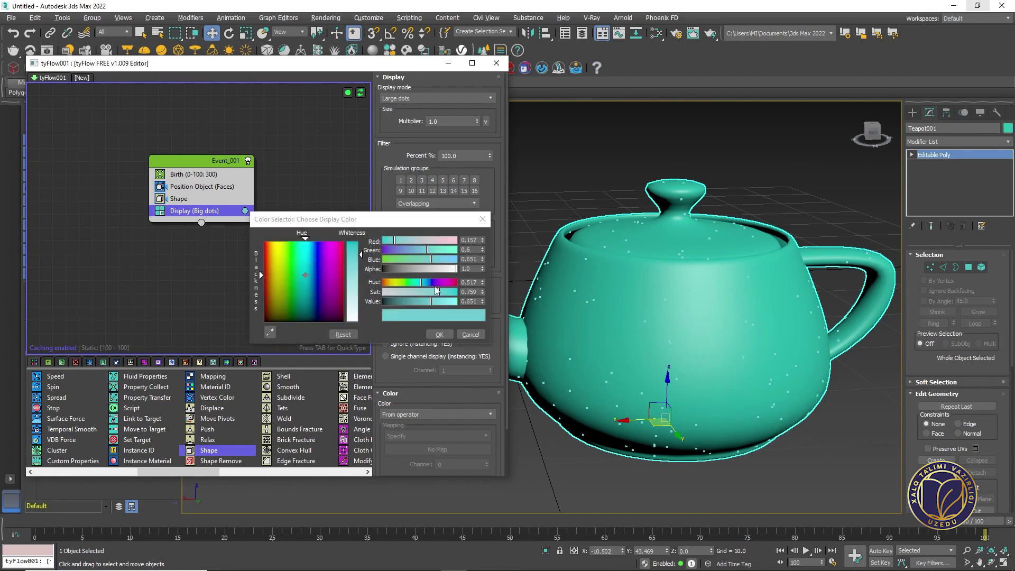
drag(278, 305, 270, 316)
drag(350, 260, 351, 320)
click(433, 332)
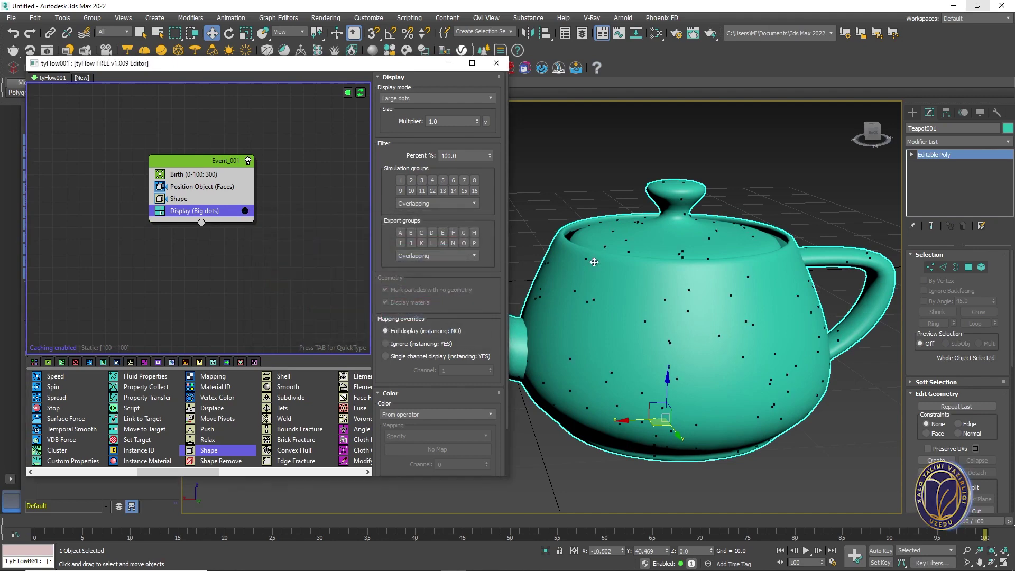
scroll(592, 260, up, 2)
mouse_move(704, 322)
alt+middle_down()
mouse_move(517, 314)
mouse_move(652, 300)
mouse_move(680, 339)
mouse_move(694, 322)
mouse_move(707, 328)
mouse_move(687, 325)
alt+middle_up()
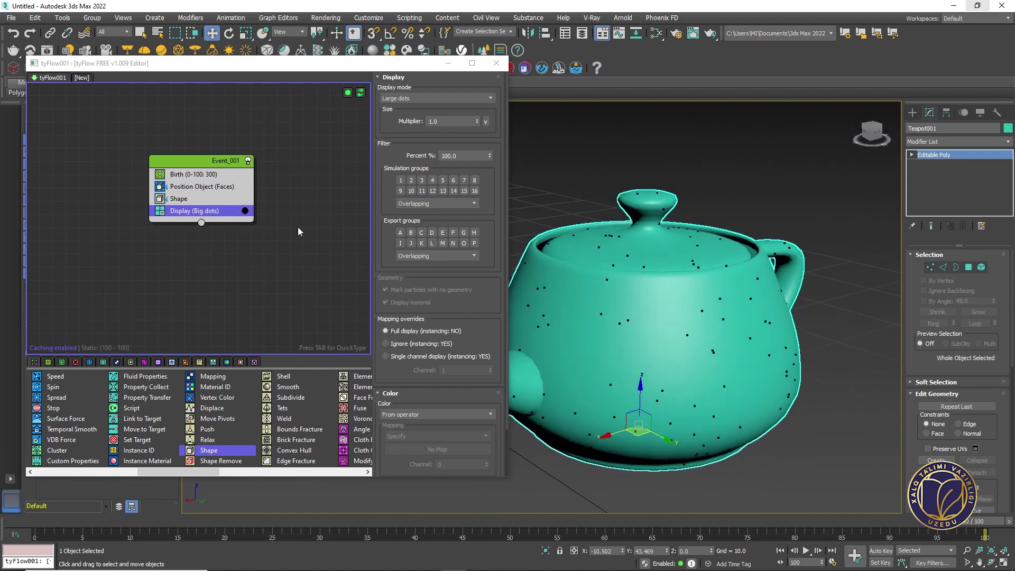
Switch Display mode to Geometry so particles show as black triangles, then select Shape
click(417, 99)
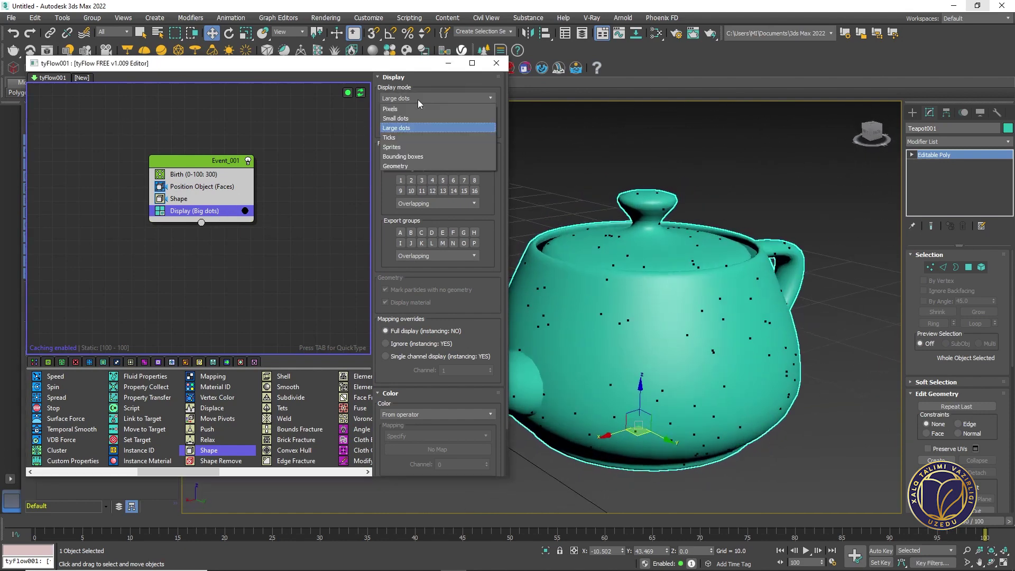
click(401, 166)
middle_drag(654, 268, 774, 283)
alt+drag(774, 282, 726, 304)
alt+middle_drag(726, 303, 783, 302)
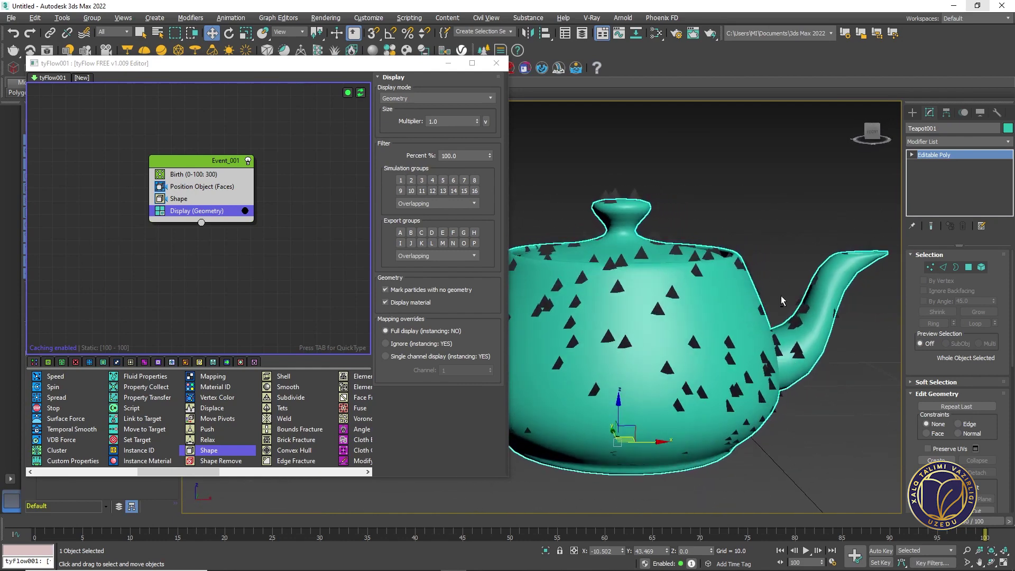
click(179, 200)
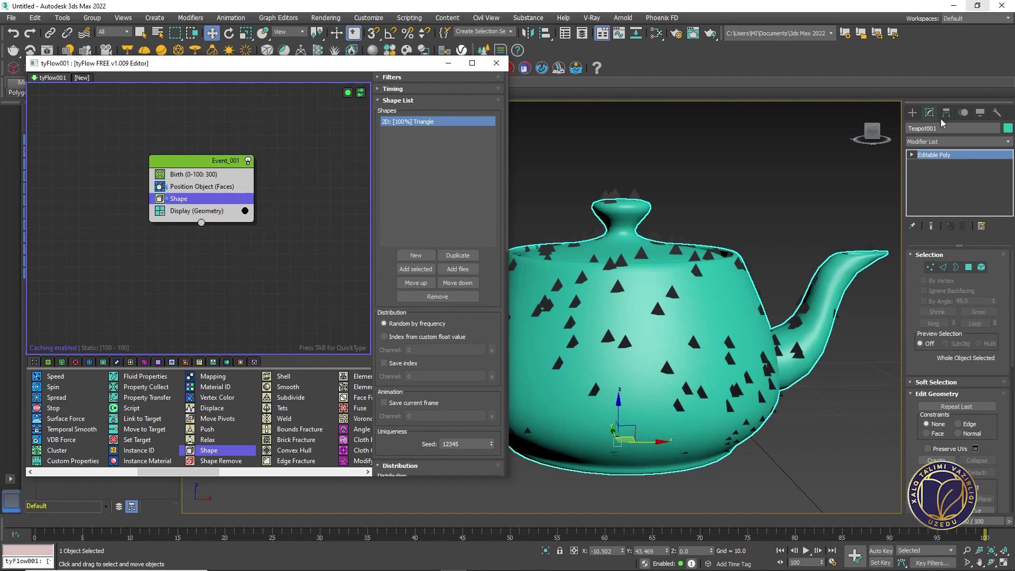
Draw small Teapot002 beside the big teapot and add it to the Shape list
click(912, 112)
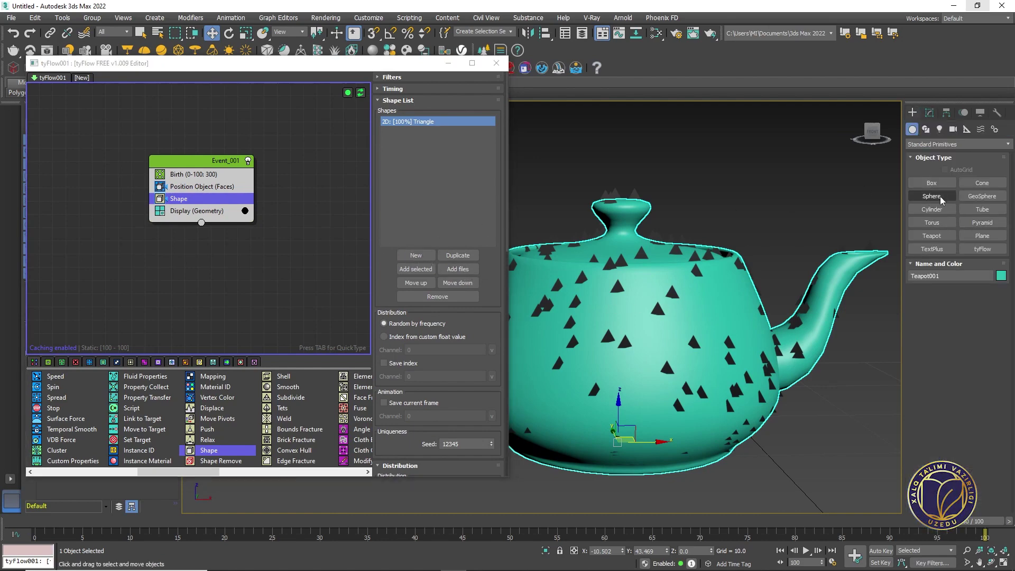
click(931, 235)
drag(848, 454, 865, 453)
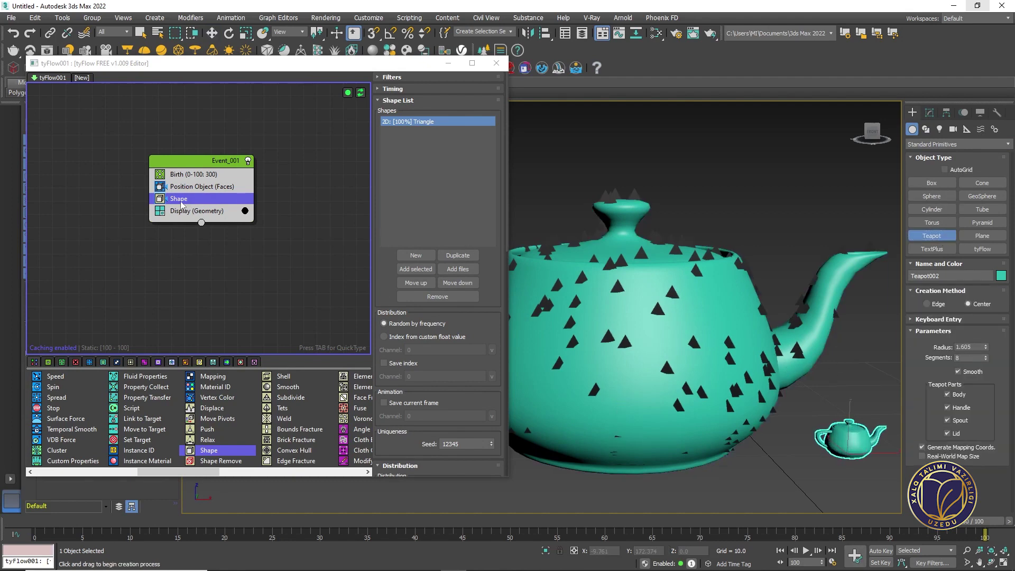
click(412, 270)
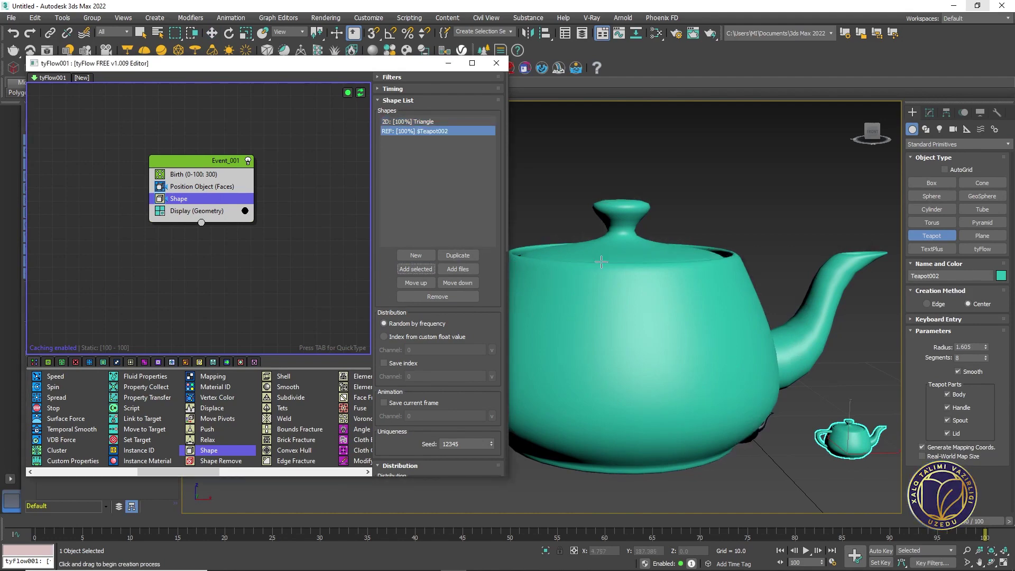
middle_drag(601, 262, 574, 280)
scroll(622, 319, up, 5)
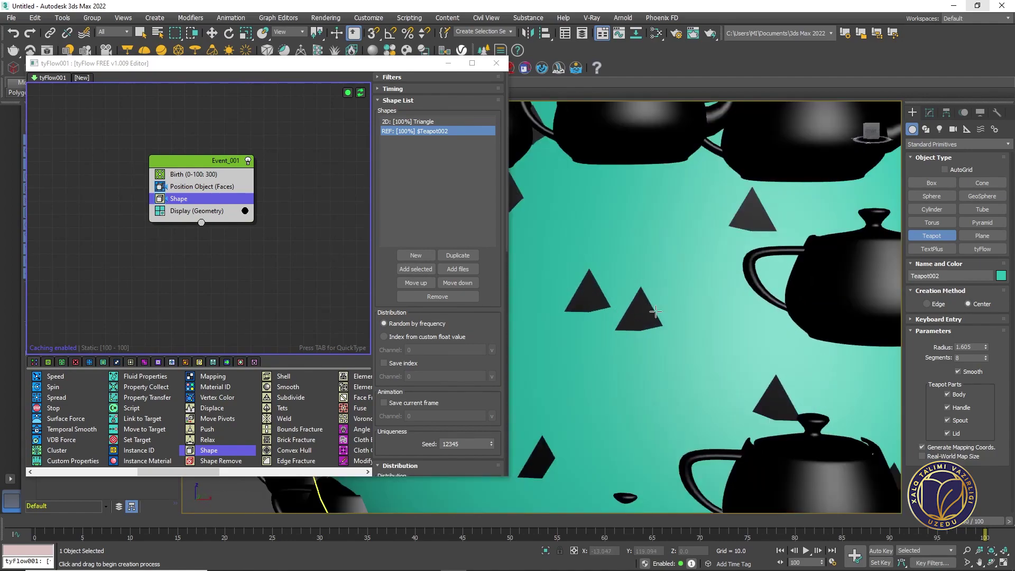
scroll(656, 311, down, 5)
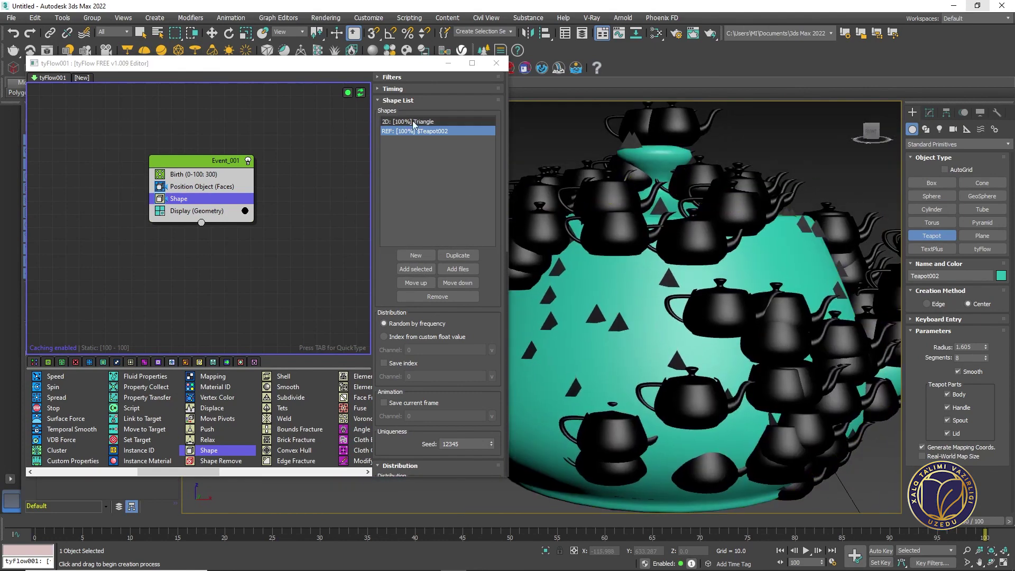
click(415, 122)
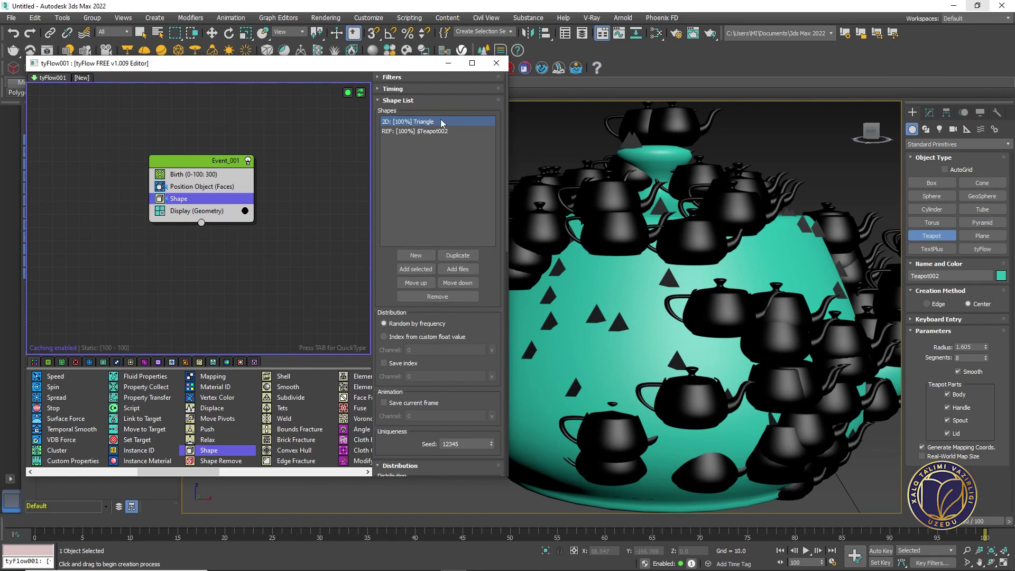
Remove Triangle so the Shape list holds only Teapot002 at 100%, then inspect the teapots
click(454, 297)
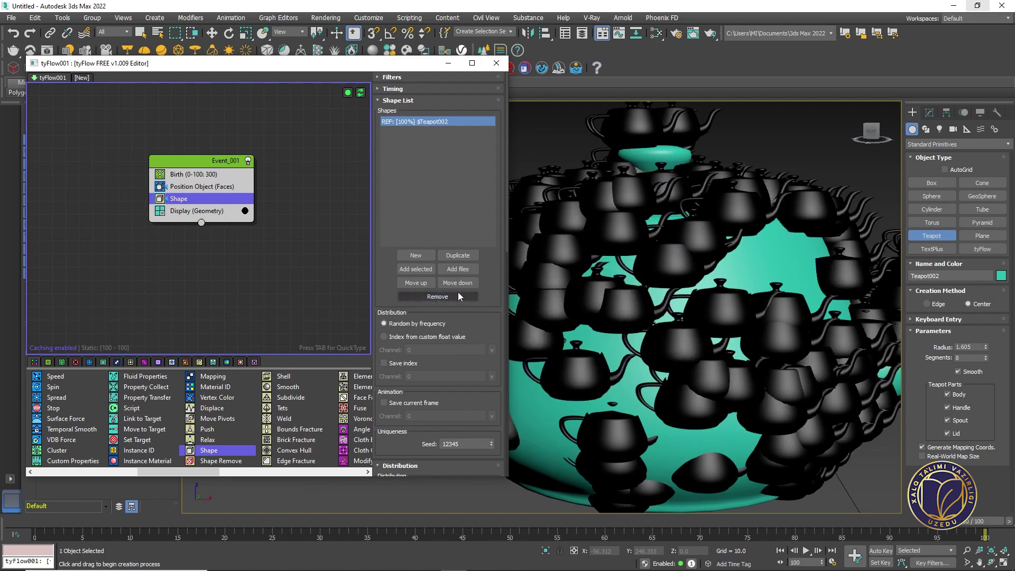
click(552, 262)
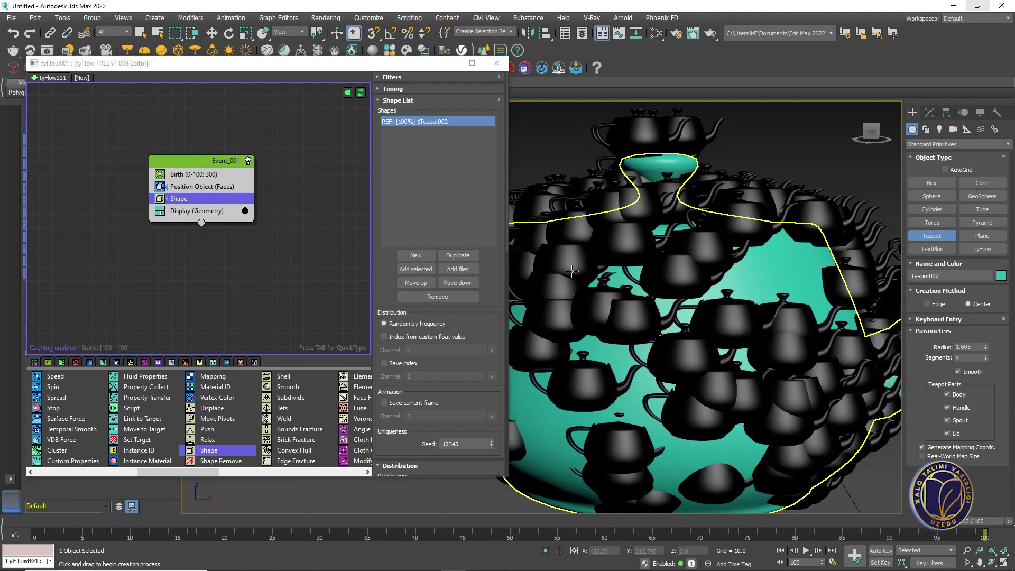
scroll(572, 271, down, 3)
right_click(572, 271)
alt+middle_drag(645, 267, 642, 205)
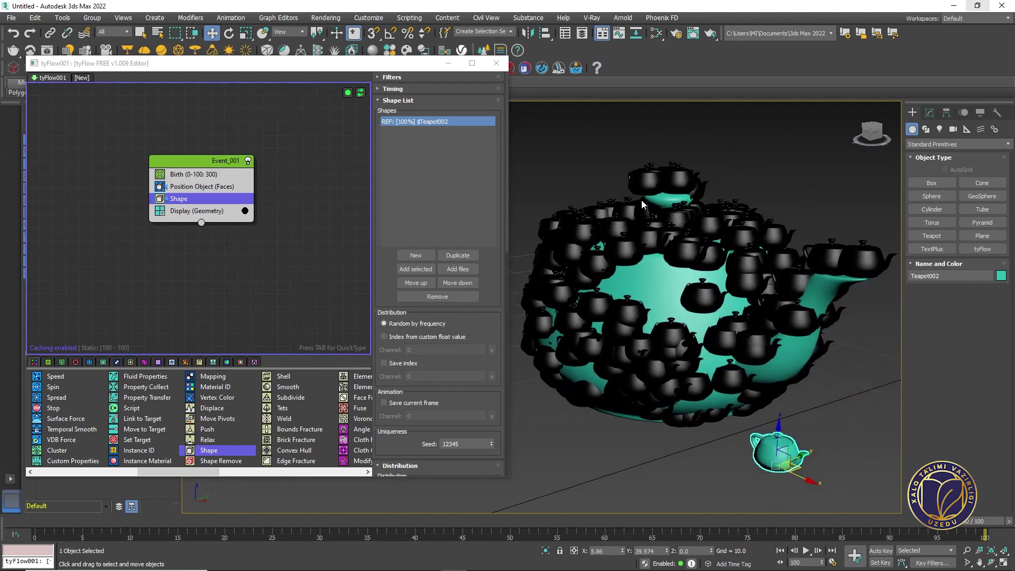
scroll(625, 256, down, 3)
mouse_move(666, 270)
alt+middle_down()
mouse_move(611, 258)
mouse_move(677, 264)
alt+middle_up()
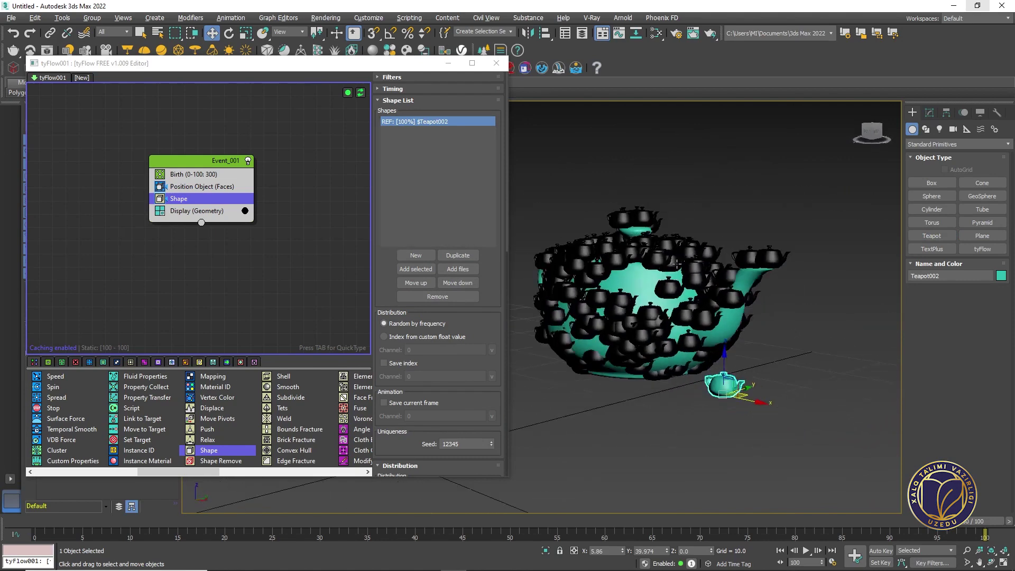
scroll(676, 263, up, 4)
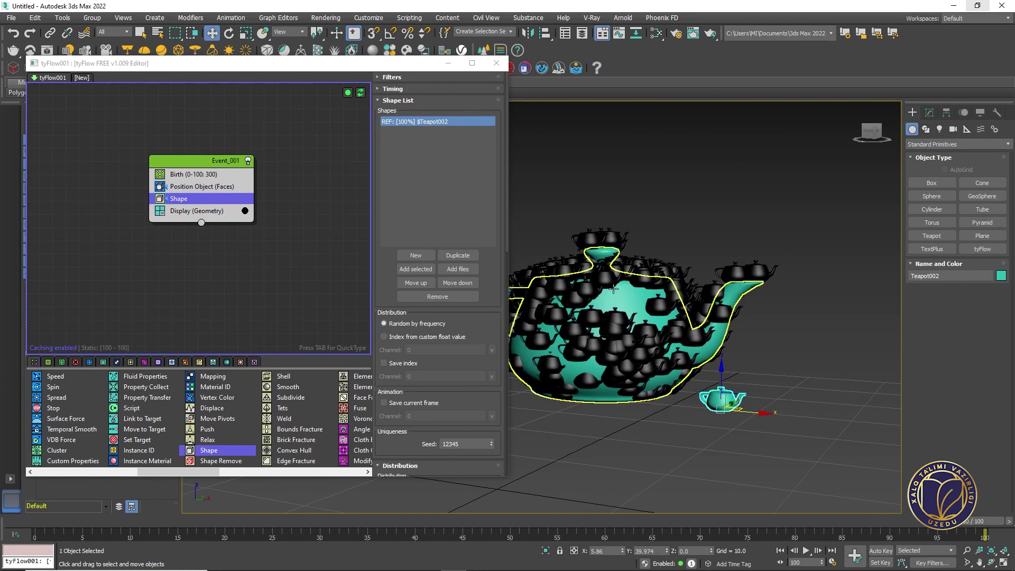
alt+middle_drag(613, 289, 689, 314)
mouse_move(636, 273)
alt+middle_down()
mouse_move(643, 307)
mouse_move(639, 281)
alt+middle_up()
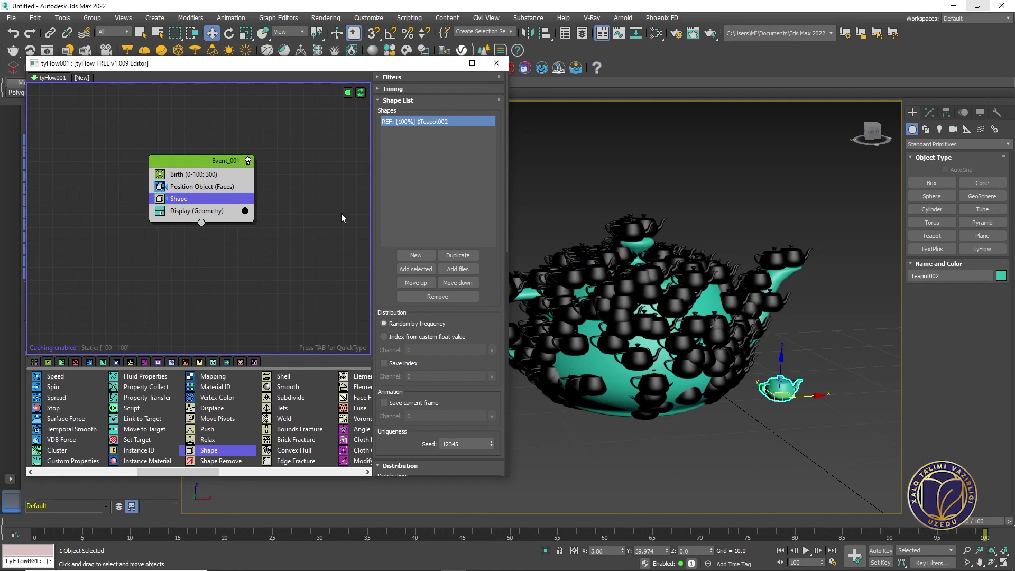
Enable Scale % in the Shape operator's Size settings
scroll(620, 299, up, 5)
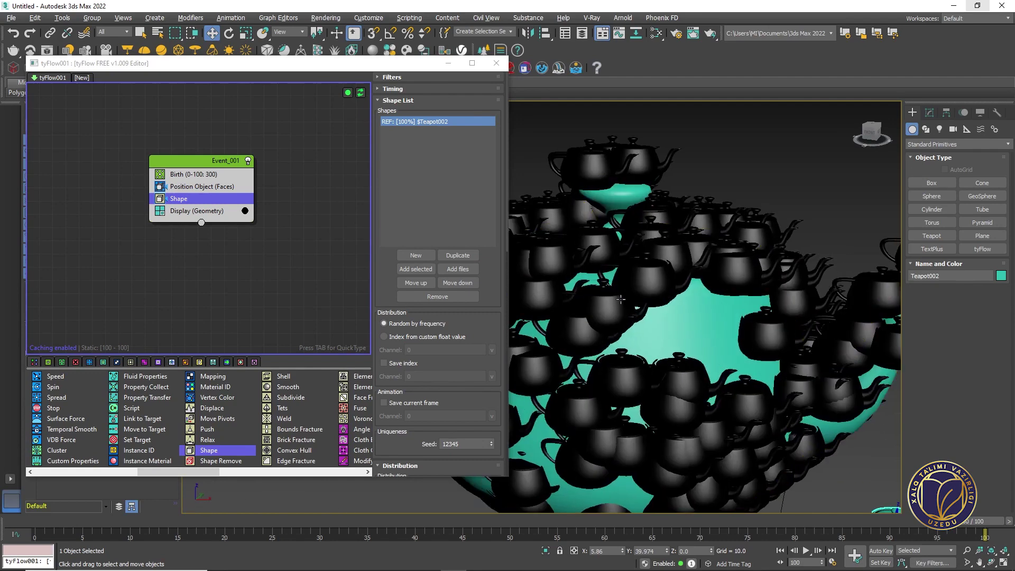
scroll(621, 299, up, 3)
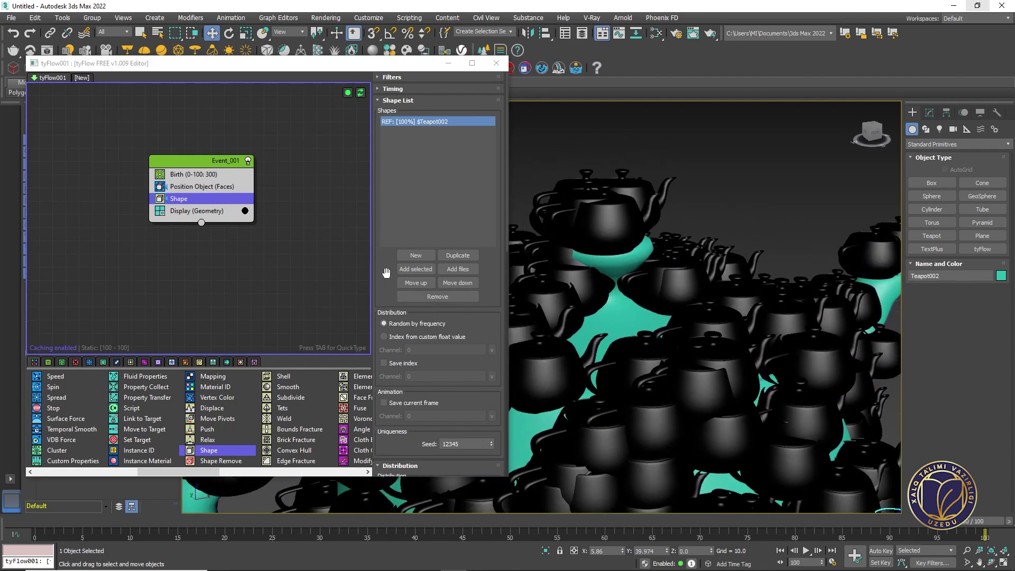
drag(386, 272, 406, 79)
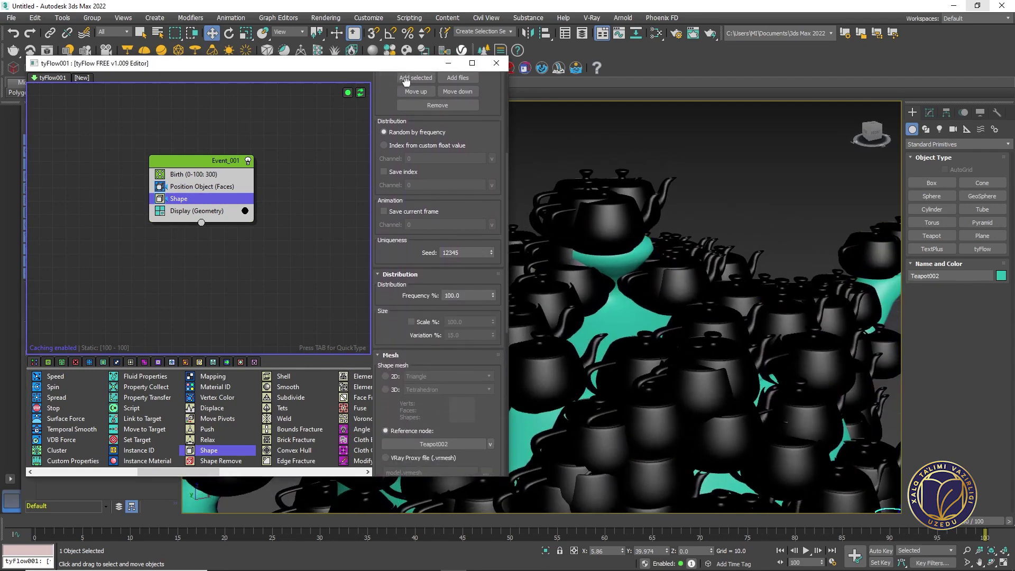
drag(394, 320, 386, 294)
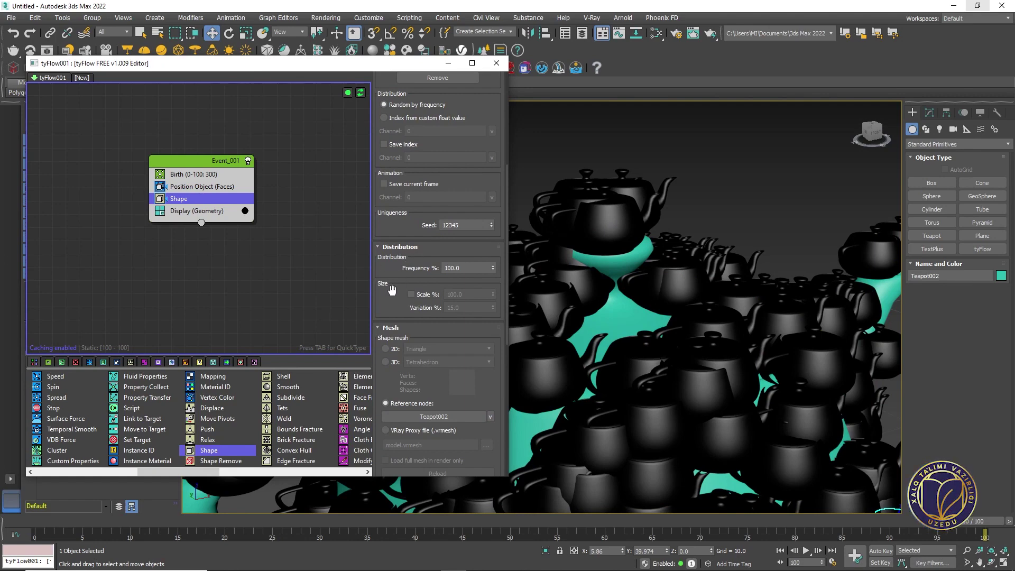
click(411, 295)
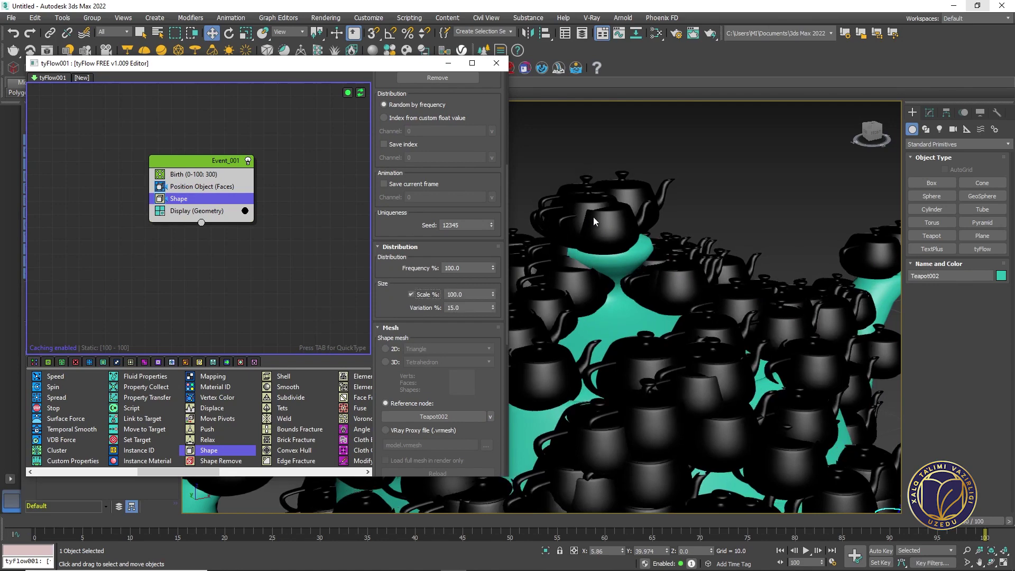
scroll(600, 223, down, 5)
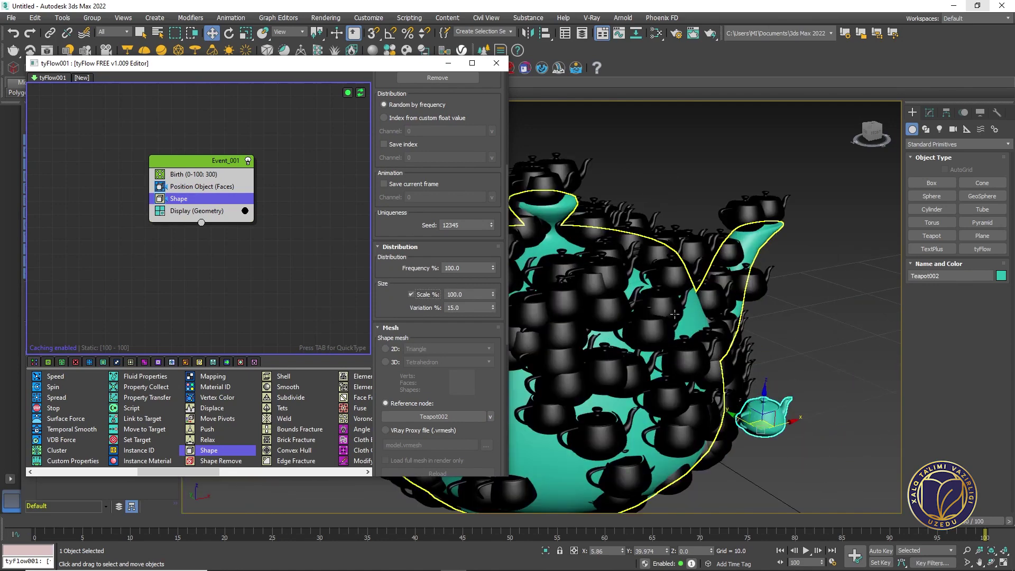
Select the small reference teapot and begin editing the Scale % value
middle_drag(675, 314, 643, 333)
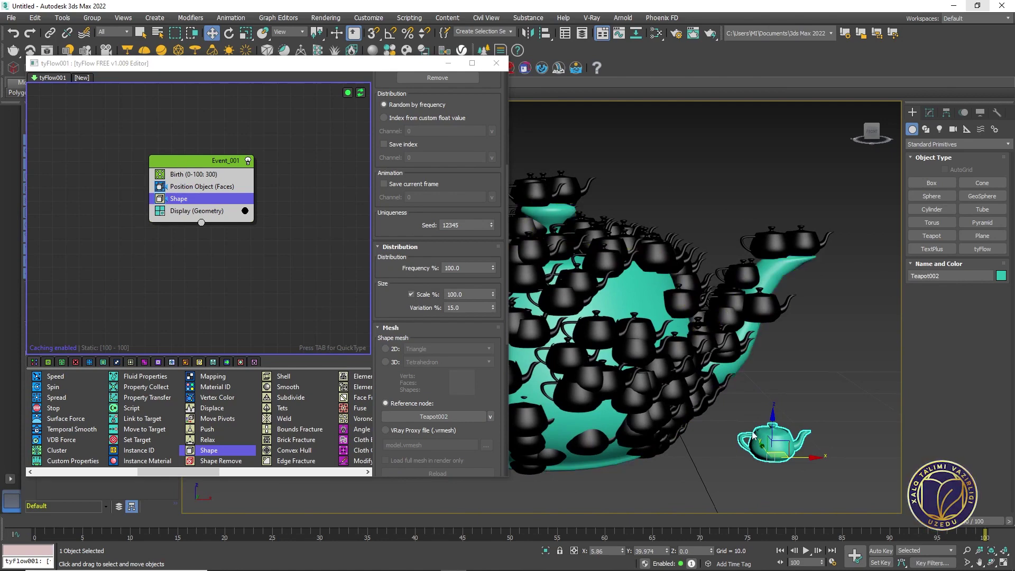
middle_drag(792, 437, 731, 384)
drag(671, 355, 772, 441)
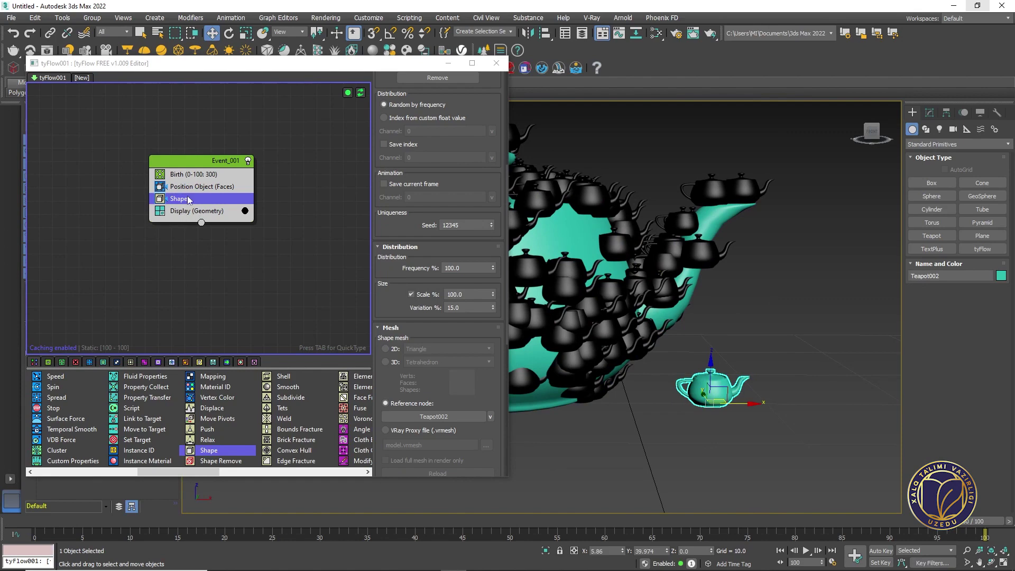
scroll(708, 390, up, 6)
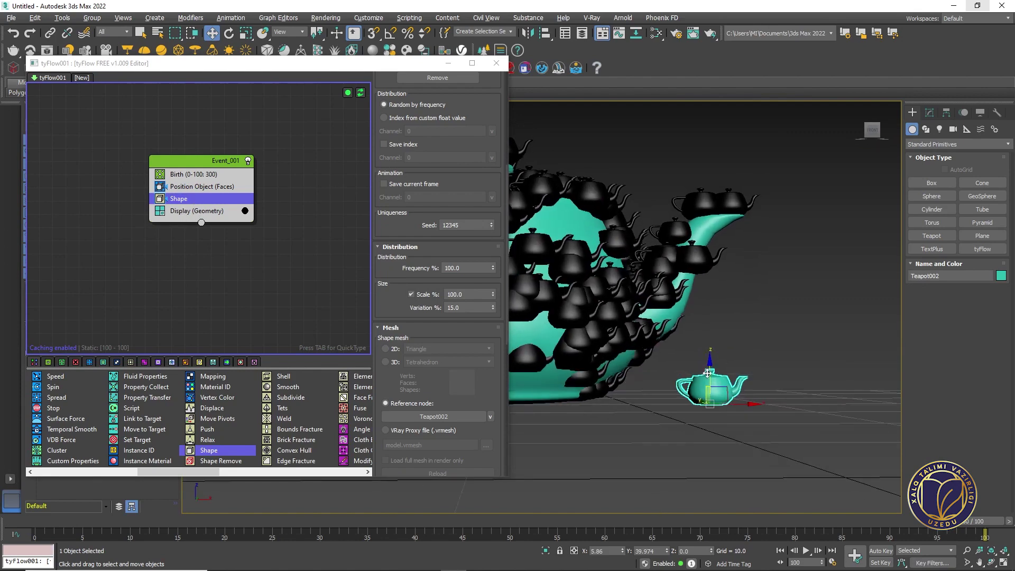
scroll(700, 388, down, 5)
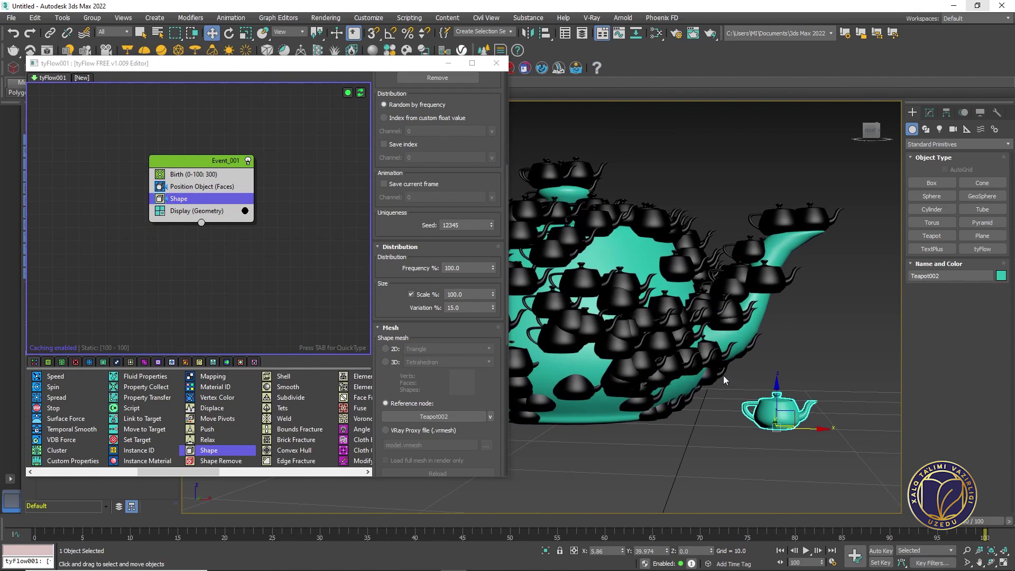
drag(722, 375, 836, 461)
alt+middle_drag(769, 407, 817, 418)
click(469, 295)
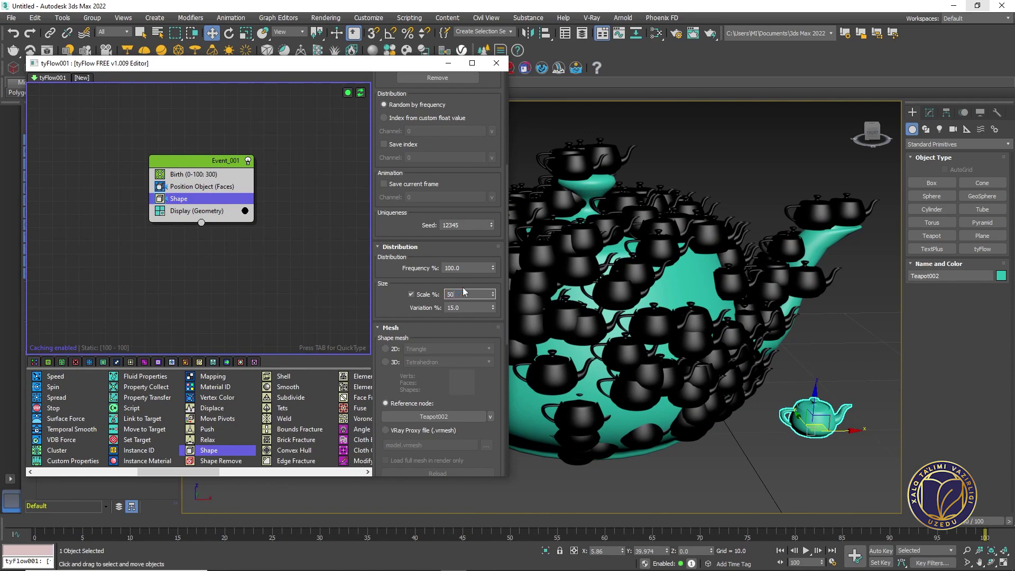
Set the particle Scale % to 50
text(50)
key(Return)
alt+middle_drag(518, 258, 498, 305)
alt+drag(498, 305, 476, 302)
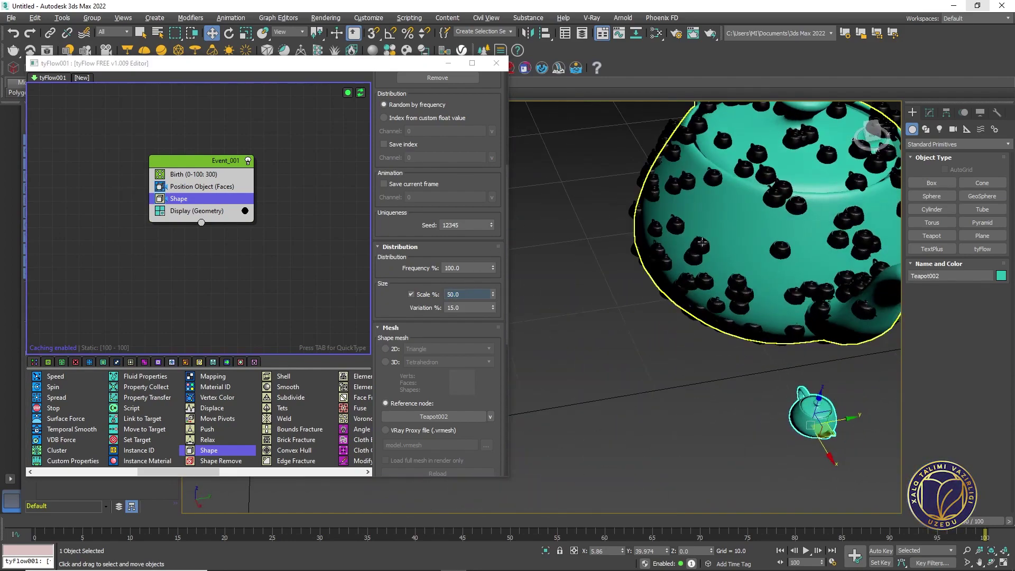
alt+middle_drag(750, 285, 740, 249)
alt+middle_drag(814, 312, 731, 315)
middle_drag(846, 320, 812, 297)
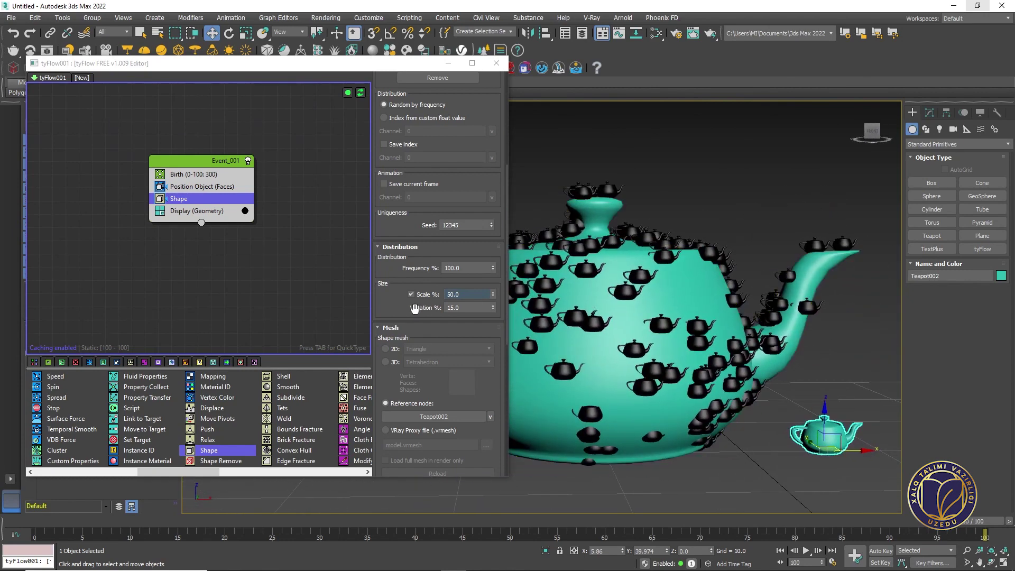
drag(415, 308, 423, 313)
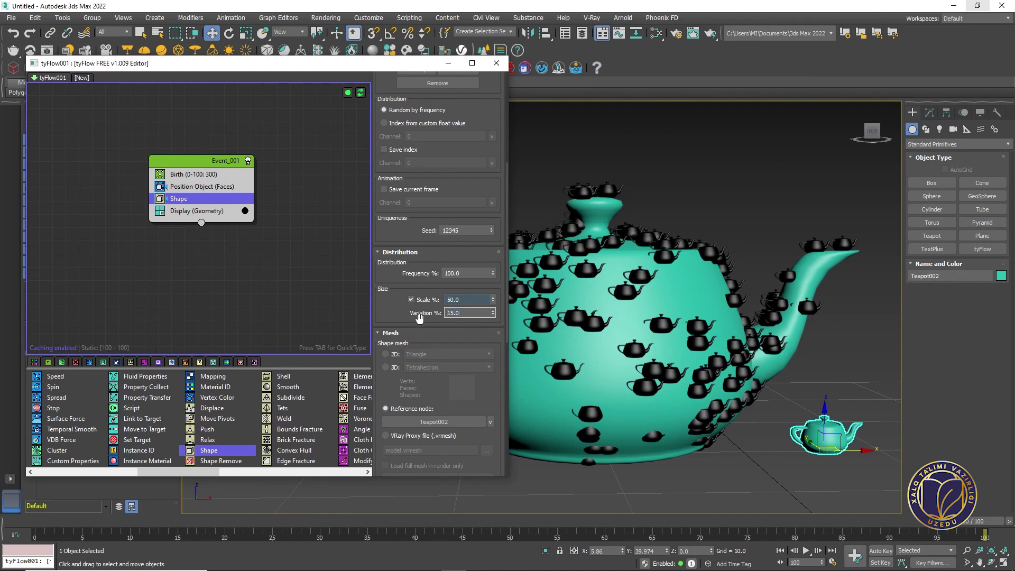
drag(417, 312, 414, 324)
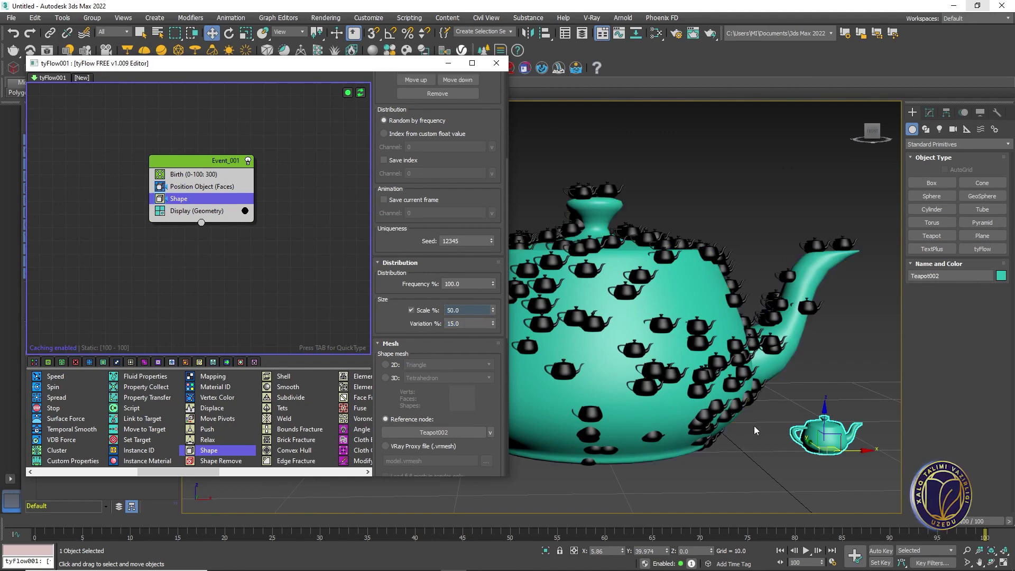
Clone the small teapot beside the original as a copy named Teapot003
middle_drag(786, 439, 647, 402)
scroll(641, 406, down, 3)
scroll(647, 402, up, 3)
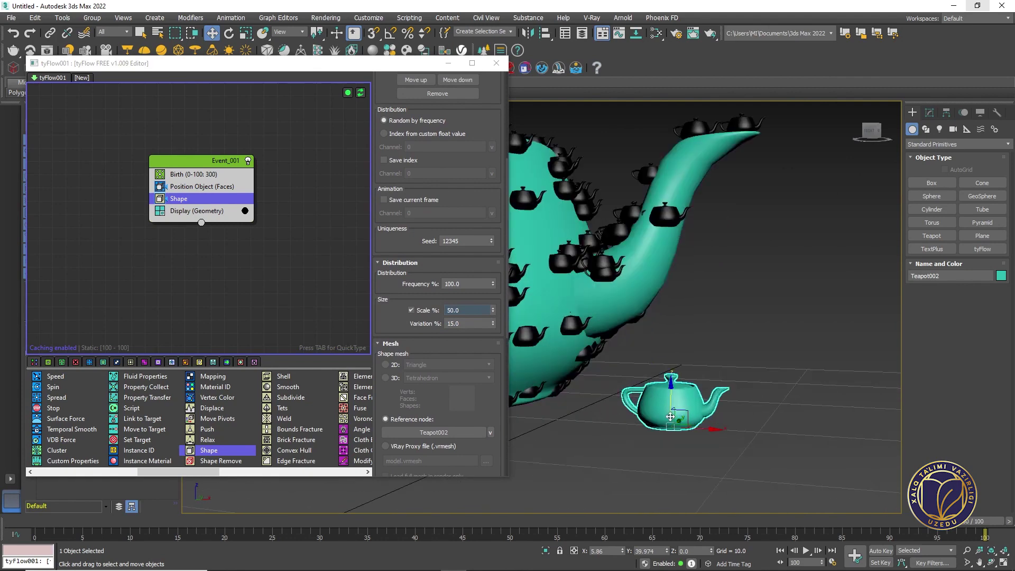
mouse_move(691, 426)
shift+mouse_down()
mouse_move(809, 435)
mouse_move(785, 413)
shift+mouse_up()
click(508, 336)
Slide the teapot copy to the right along X beside the original
key(r)
key(w)
alt+middle_drag(723, 426, 667, 416)
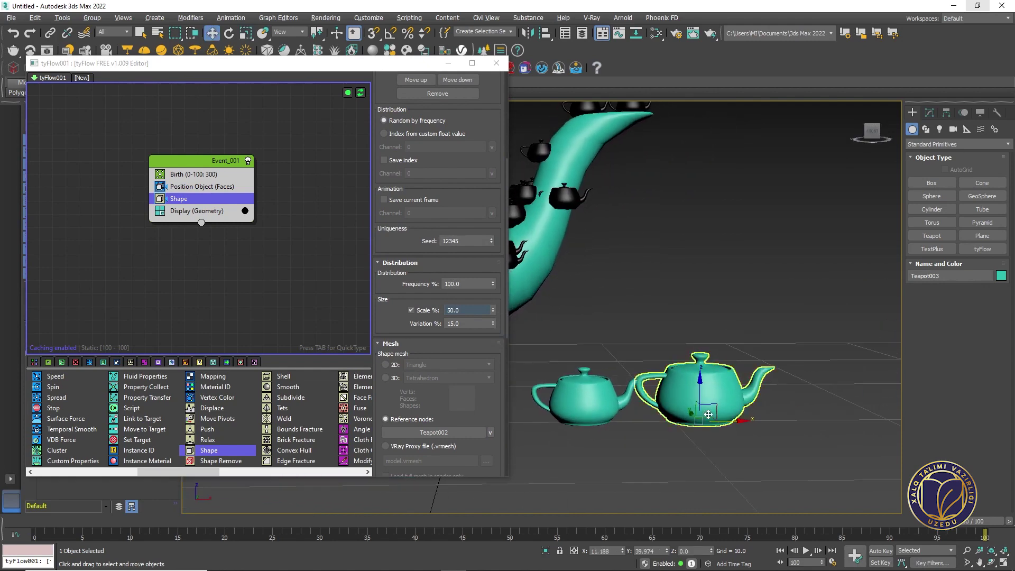
drag(730, 421, 748, 421)
alt+middle_drag(689, 400, 659, 407)
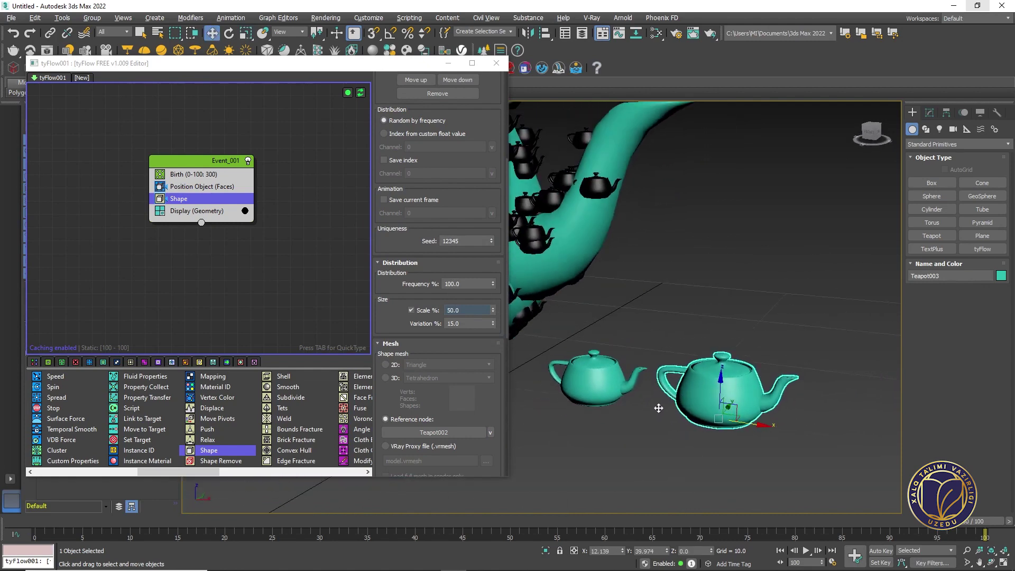
middle_drag(571, 324, 773, 433)
Set Shape Variation % to 15 and start drawing a flat cylinder on the ground
click(473, 323)
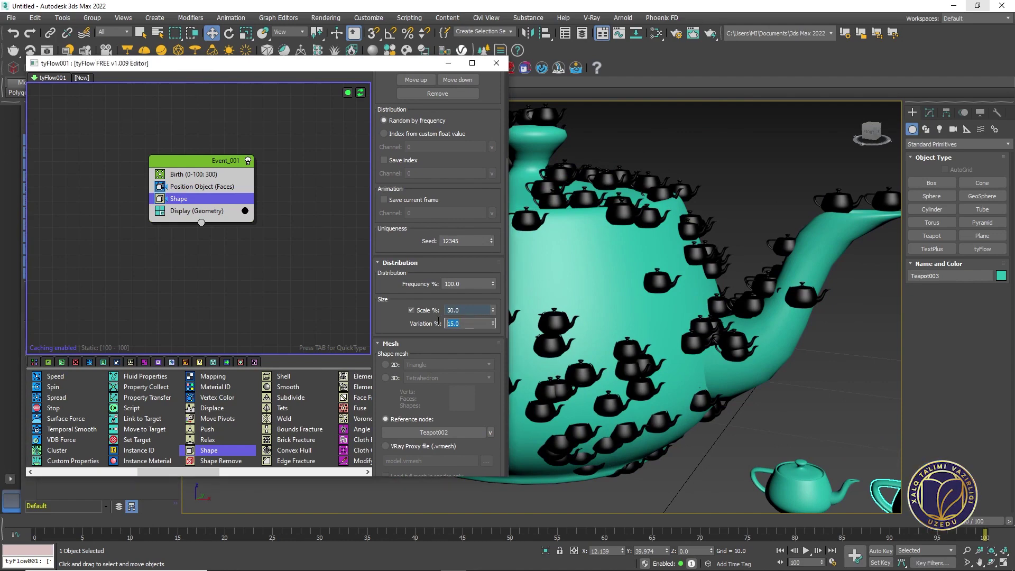
click(459, 311)
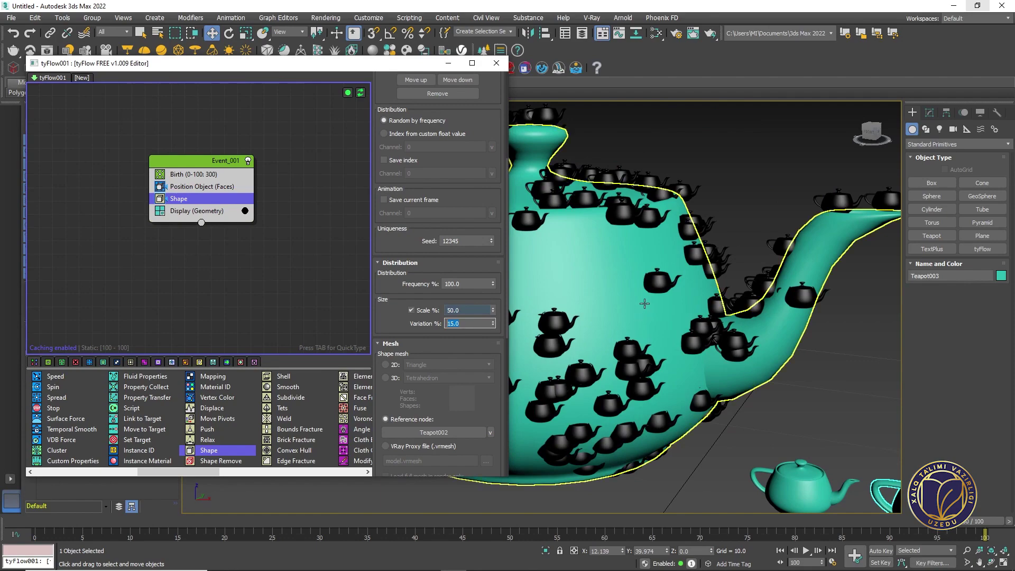
middle_drag(646, 299, 592, 282)
scroll(661, 315, down, 3)
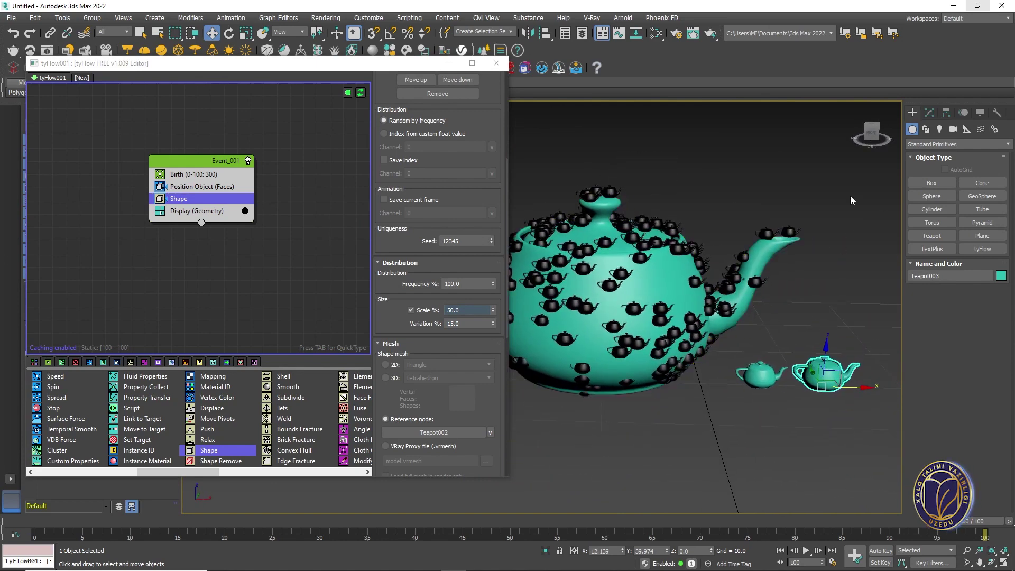
click(931, 209)
drag(799, 432, 805, 432)
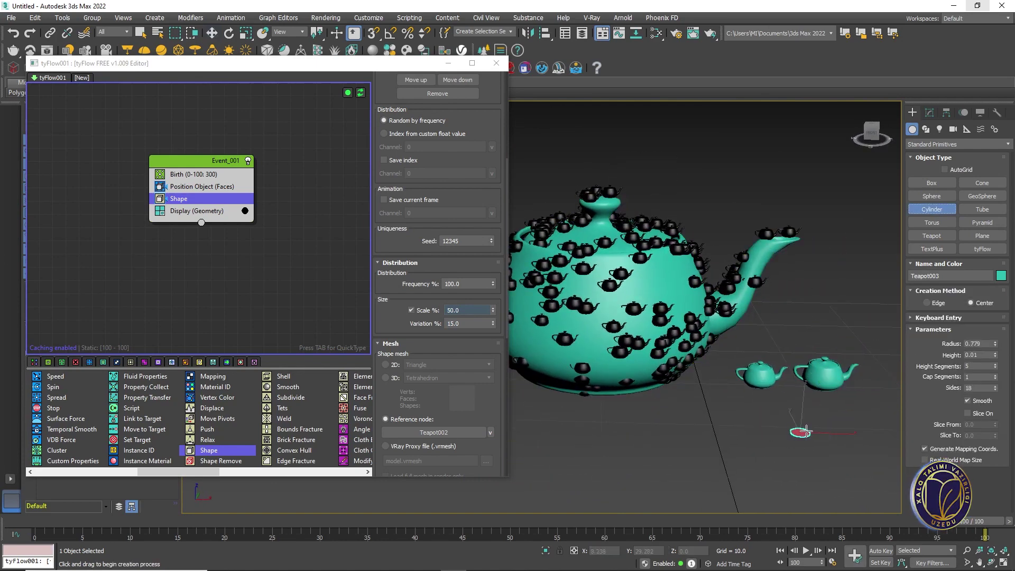
Finish Cylinder001 as a tall cylinder and add it to the tyFlow Shape list
click(822, 305)
key(w)
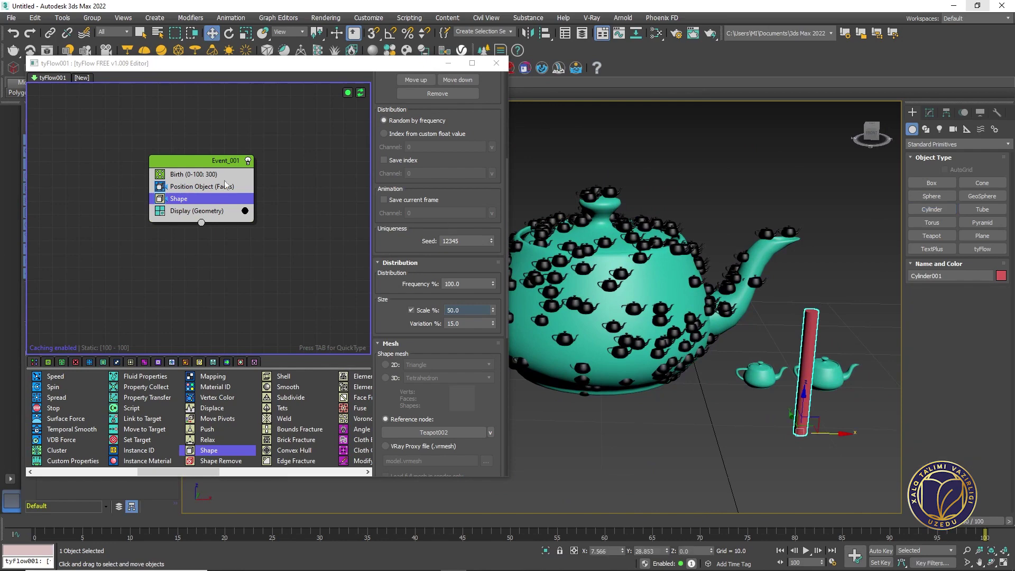
scroll(394, 241, up, 5)
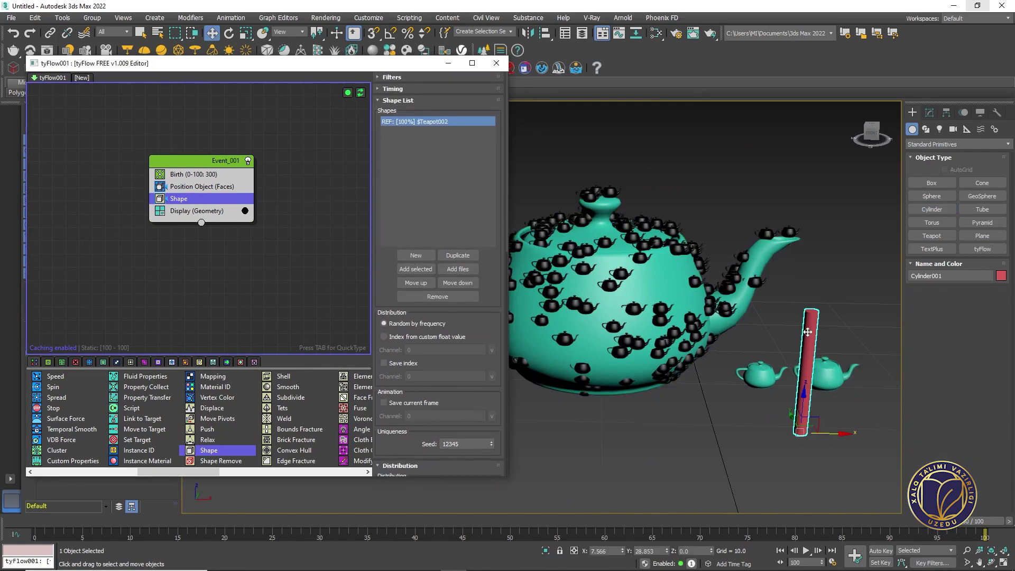
click(422, 272)
scroll(676, 299, up, 5)
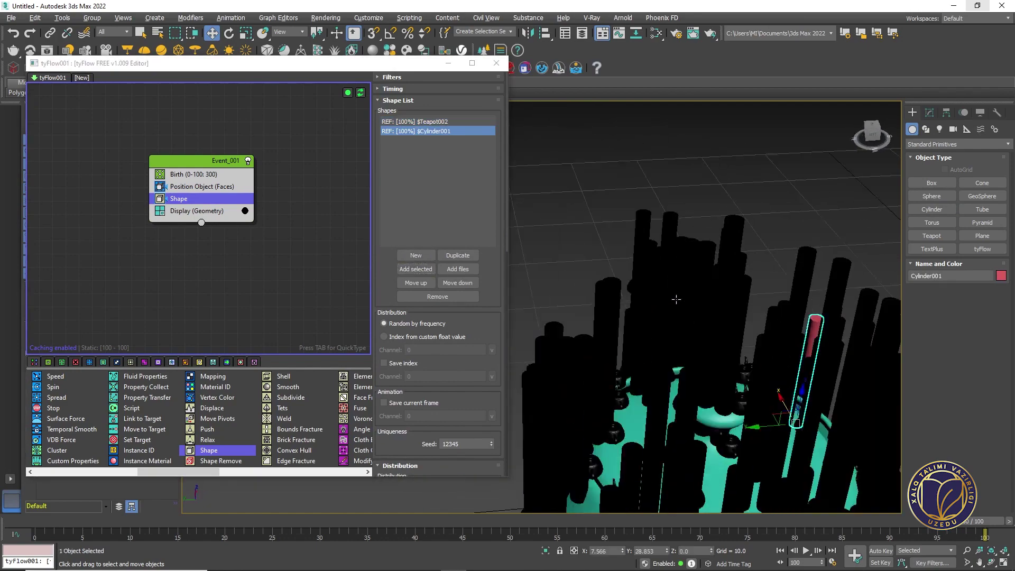
alt+middle_drag(676, 299, 575, 306)
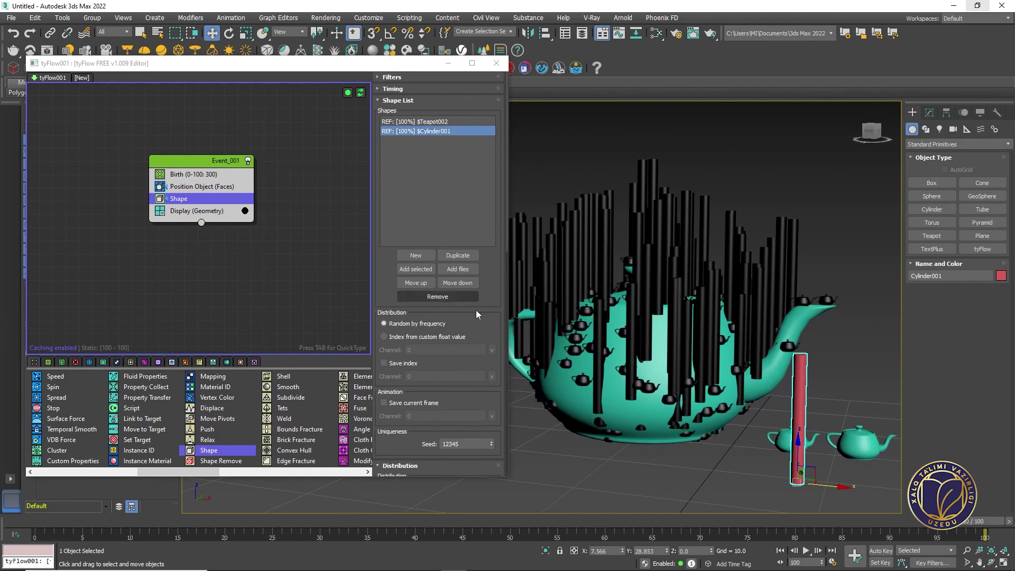
Enable Scale % for the cylinder shape and bring it down to 34.246
drag(405, 435, 406, 254)
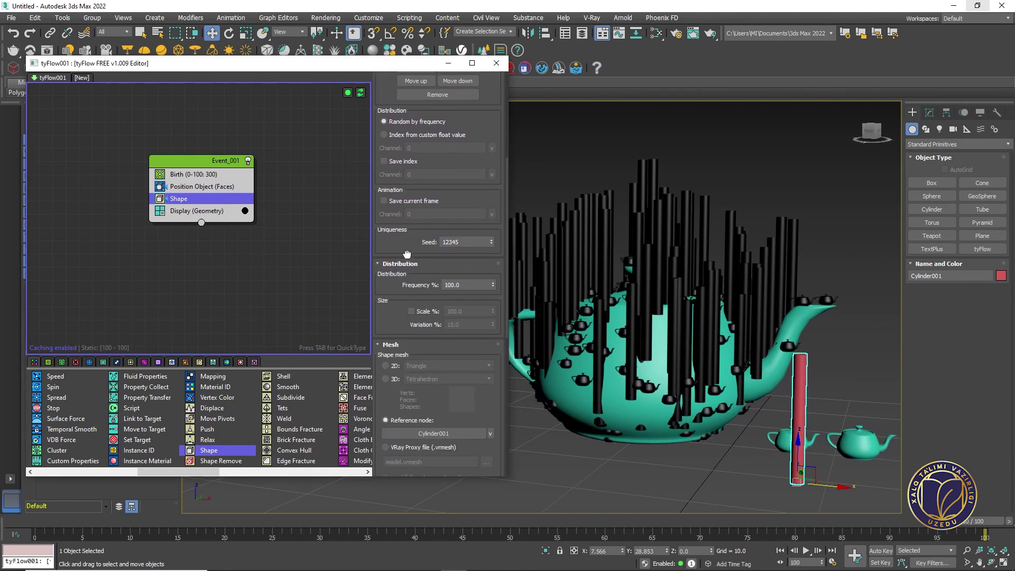
click(411, 312)
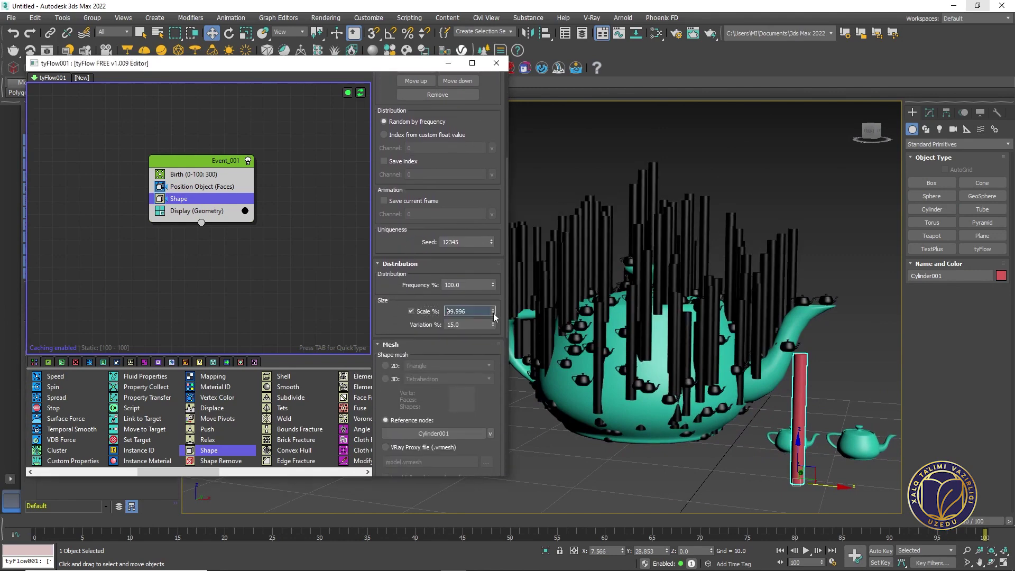
drag(495, 317, 525, 450)
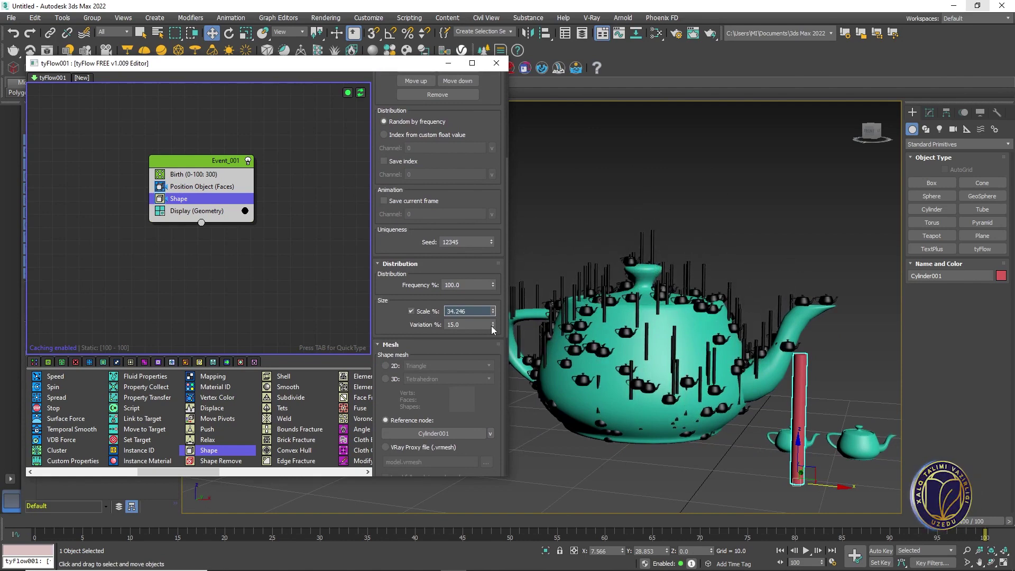
Set the particle size Variation % to 100
drag(492, 326, 492, 246)
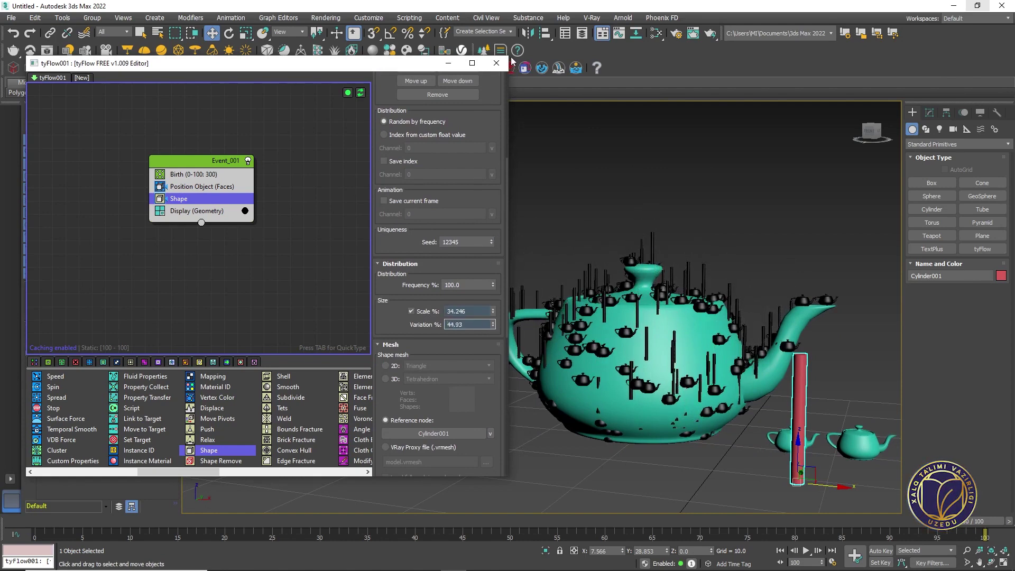
drag(512, 428, 536, 549)
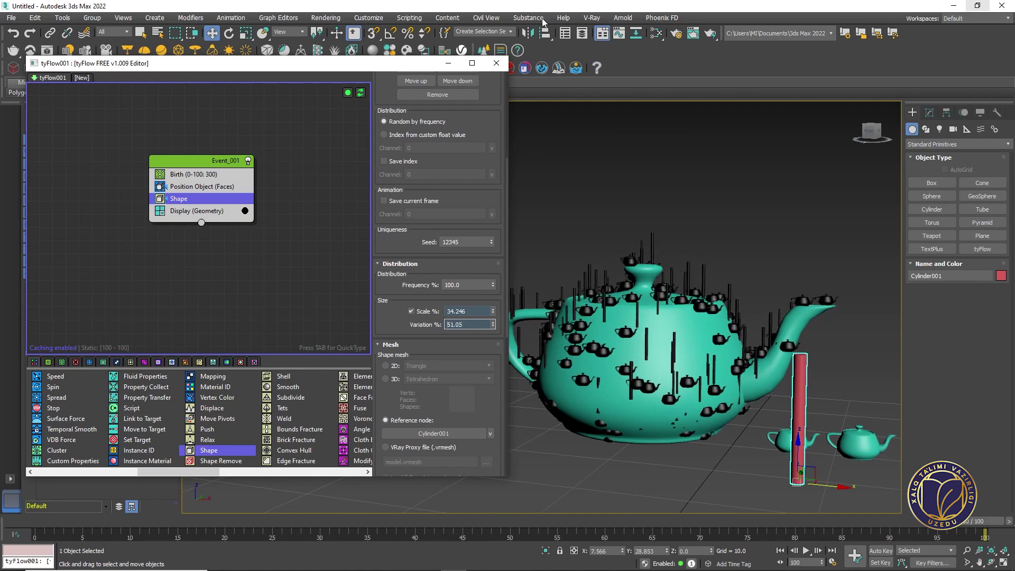
alt+middle_drag(605, 301, 620, 334)
middle_drag(620, 334, 688, 329)
scroll(689, 329, down, 3)
drag(475, 326, 397, 326)
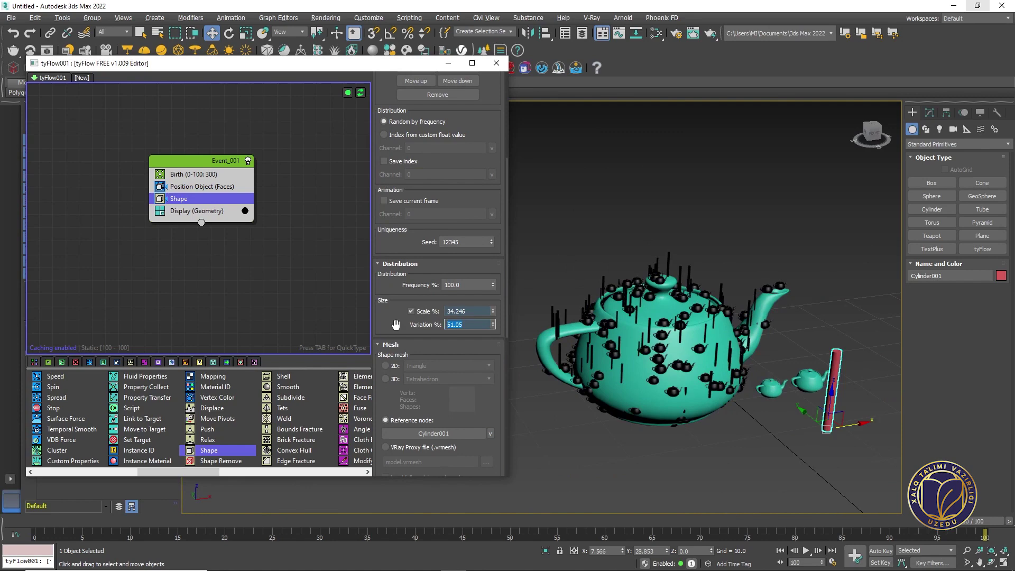
text(100)
key(Return)
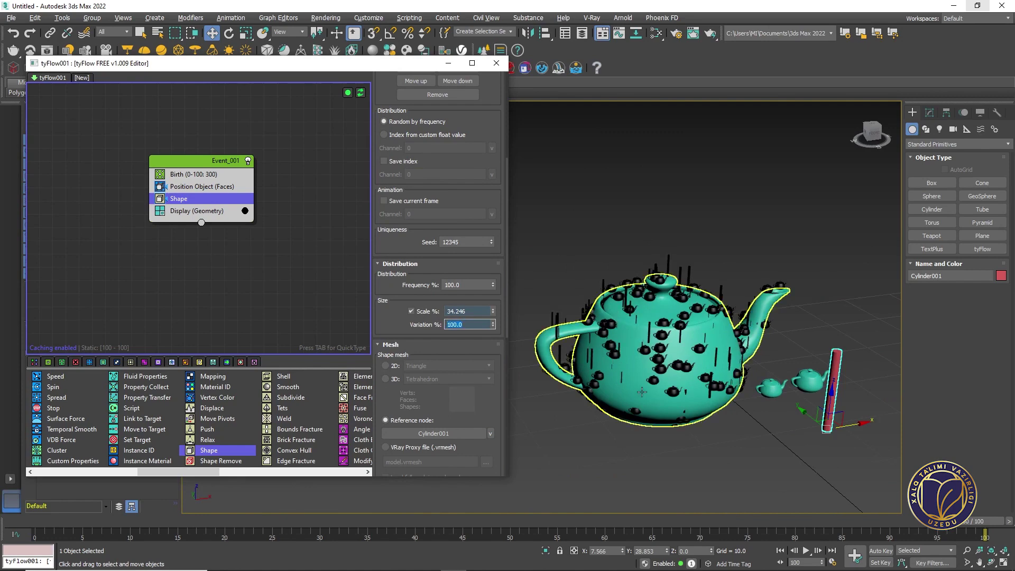
alt+middle_drag(620, 406, 687, 275)
scroll(669, 374, up, 2)
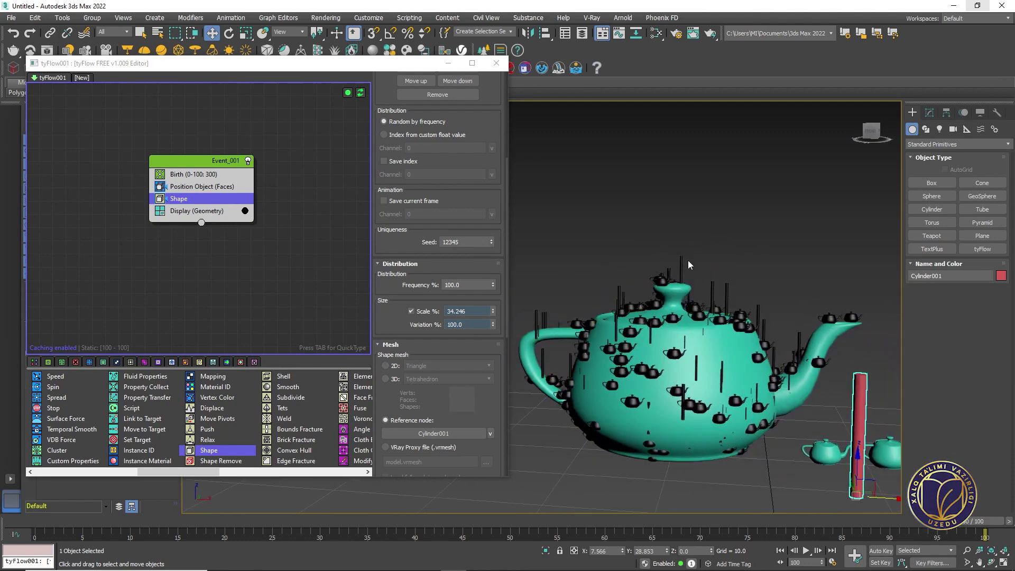
Show Event_001's Birth operator settings: 300 particles over frames 0–100
alt+middle_drag(698, 299, 635, 315)
middle_drag(729, 332, 561, 339)
click(720, 347)
alt+middle_drag(605, 367, 685, 347)
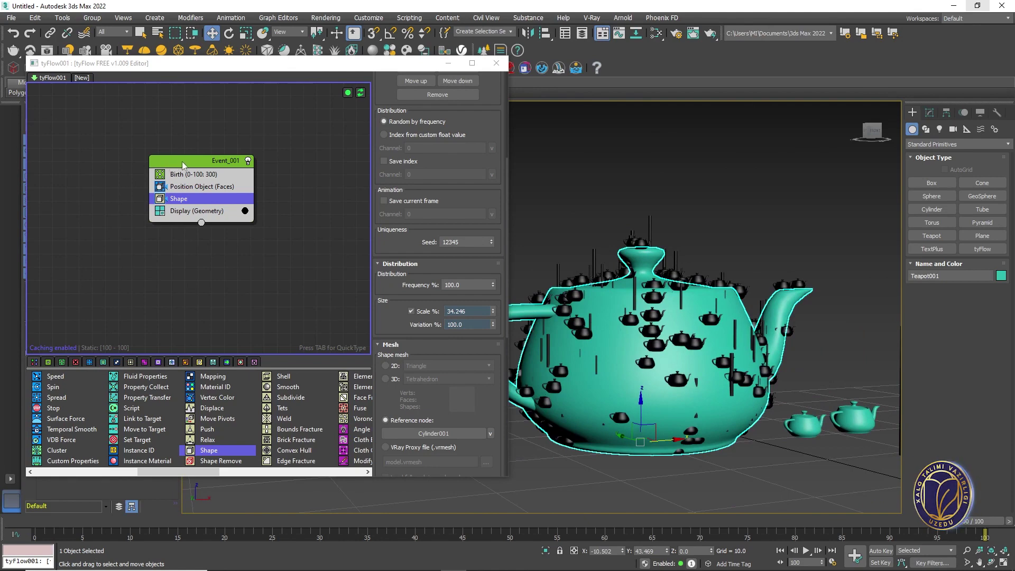
drag(187, 166, 199, 170)
click(214, 178)
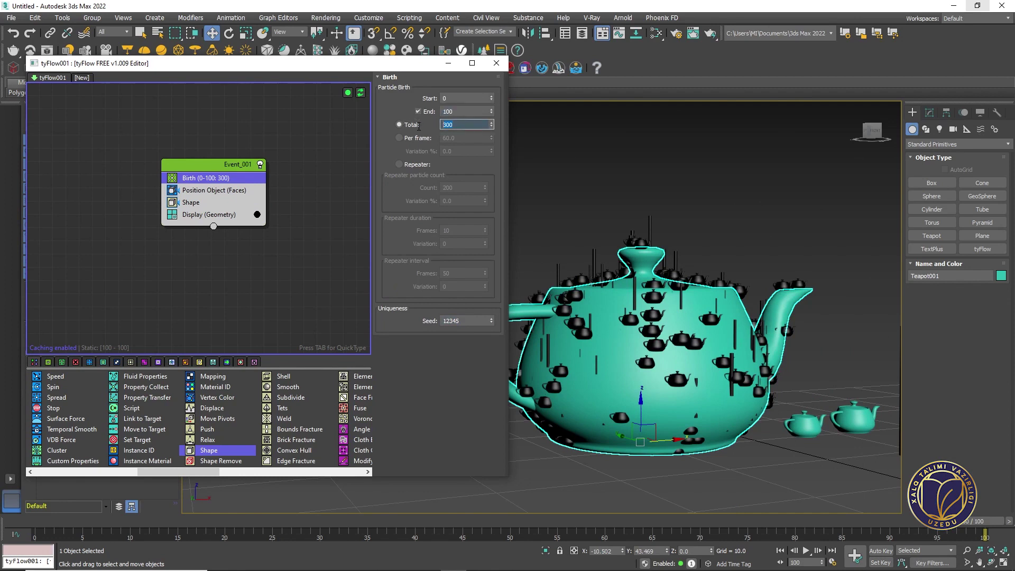
middle_drag(664, 334, 654, 336)
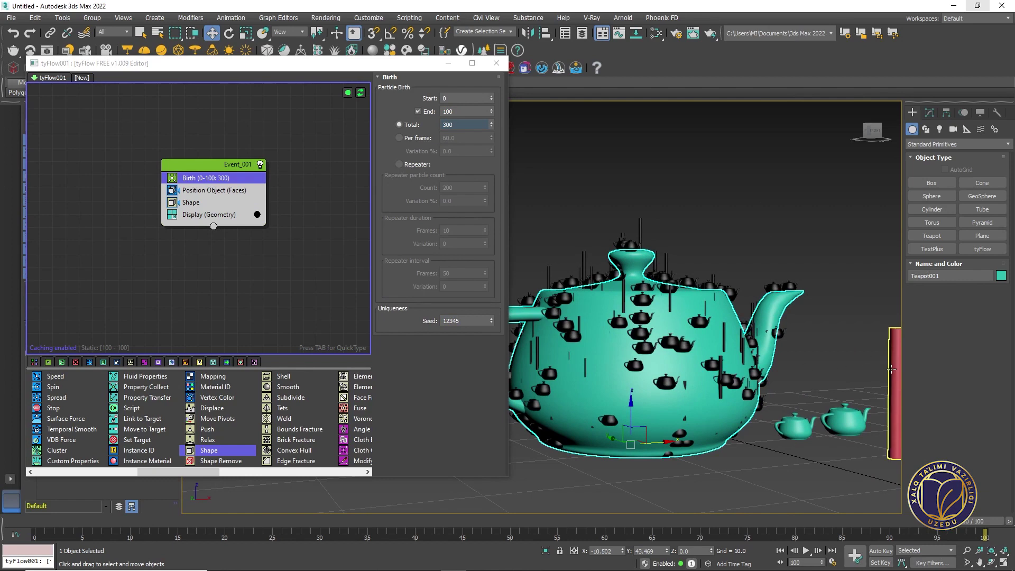
drag(460, 124, 405, 125)
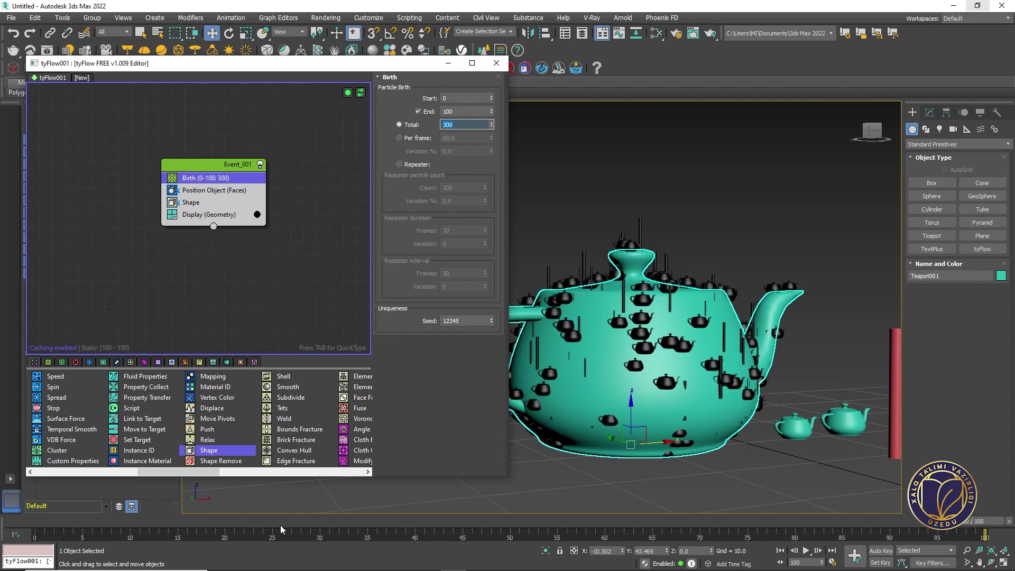
Rewind to frame 0 and play the emission, stopping around frame 52
drag(281, 523, 1, 555)
key(w)
key(/)
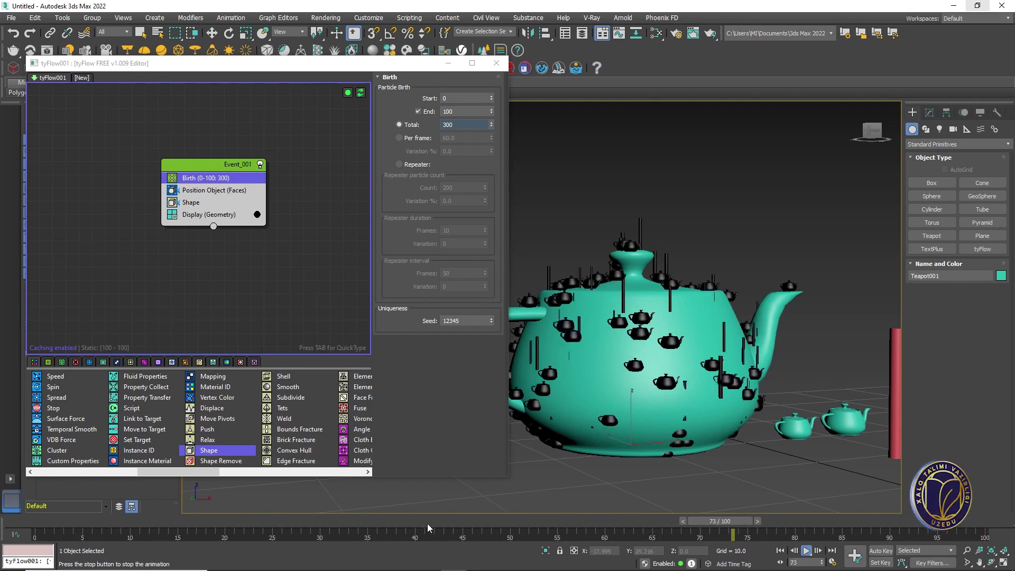
key(/)
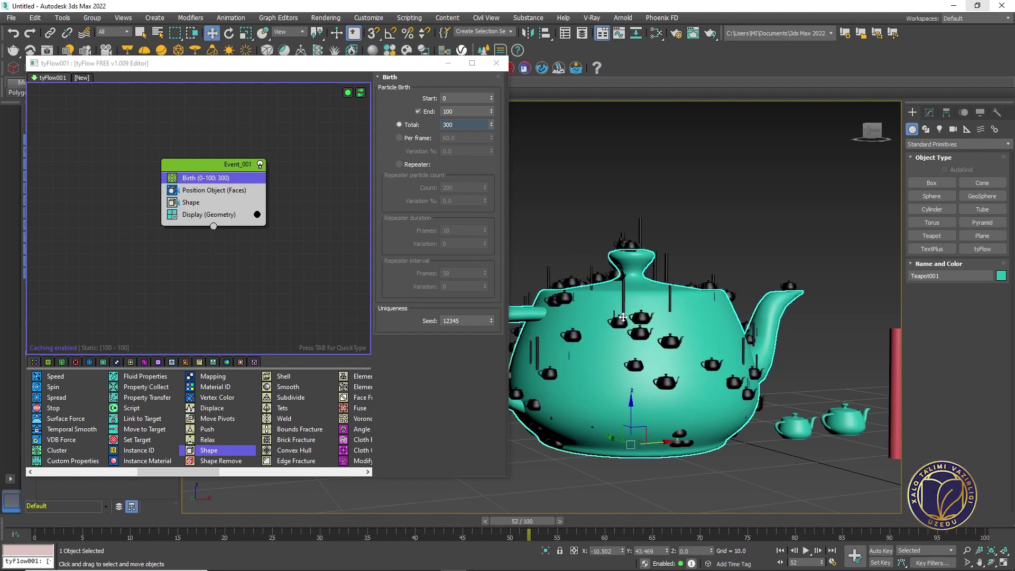
scroll(623, 317, down, 2)
alt+middle_drag(622, 317, 651, 341)
scroll(629, 323, up, 2)
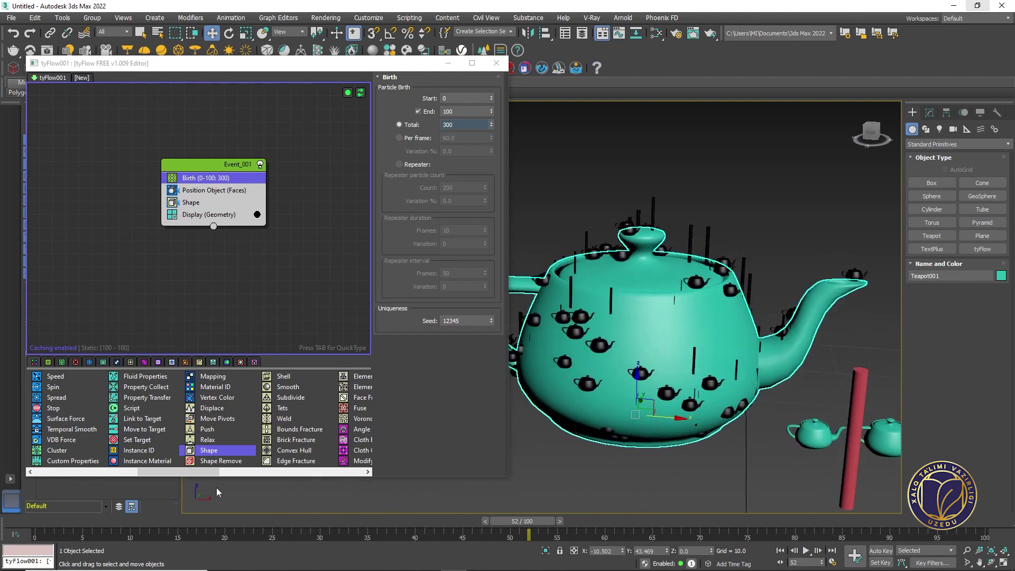
drag(164, 471, 81, 458)
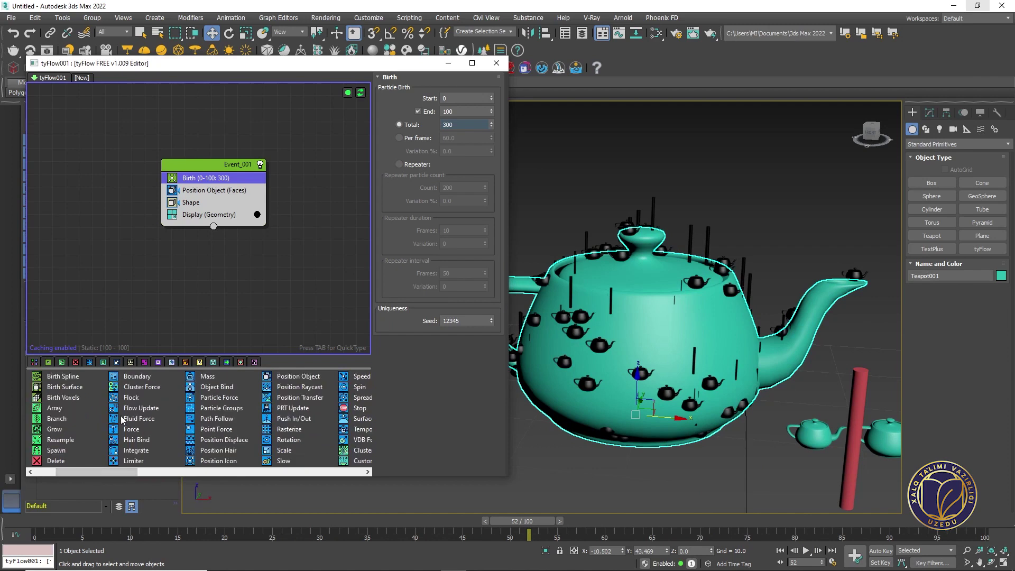
Insert a Force operator into Event_001 between Shape and Display
click(139, 418)
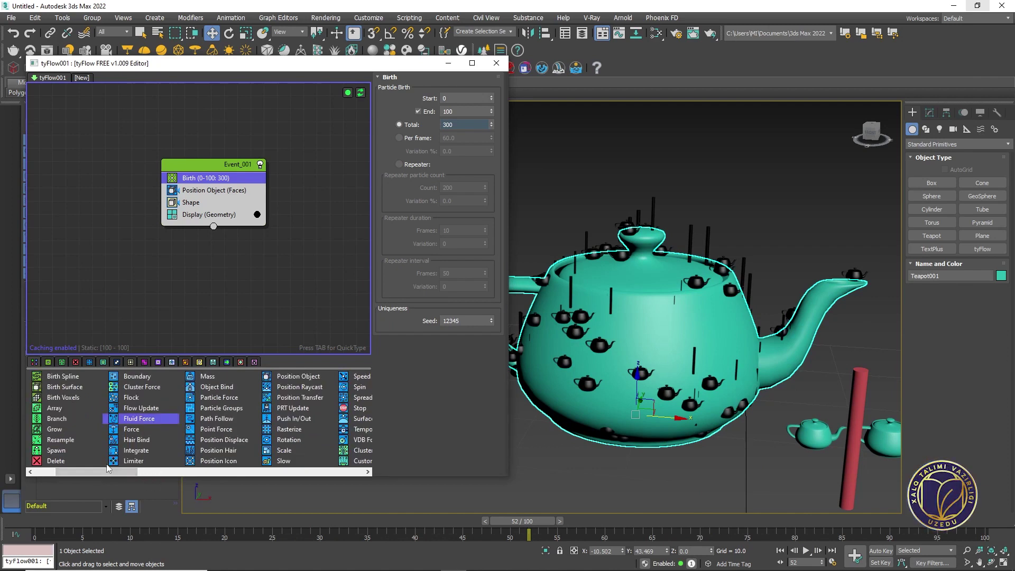
drag(142, 386, 150, 381)
click(231, 388)
key(f)
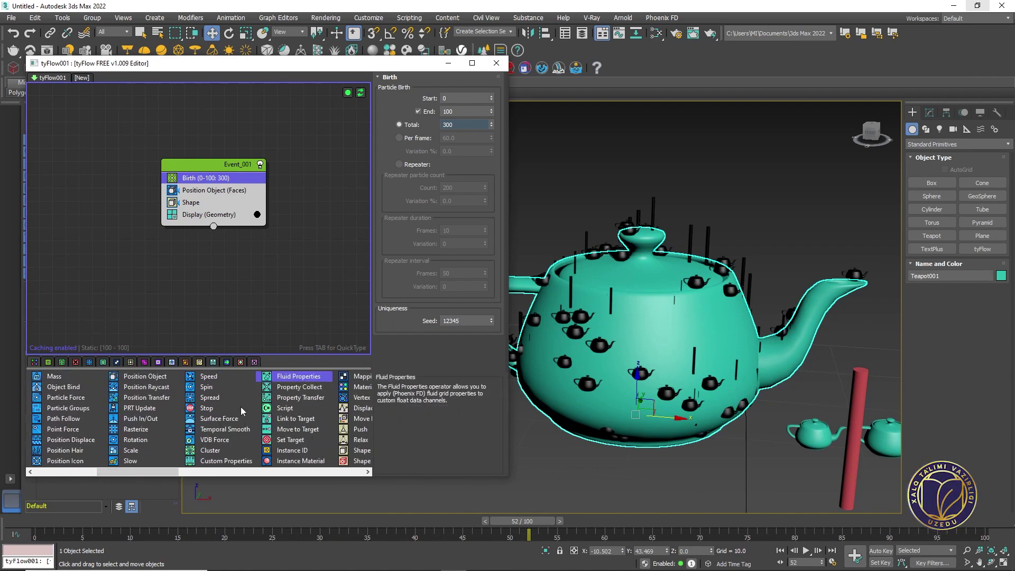
scroll(221, 410, down, 3)
drag(201, 472, 56, 465)
drag(205, 419, 218, 429)
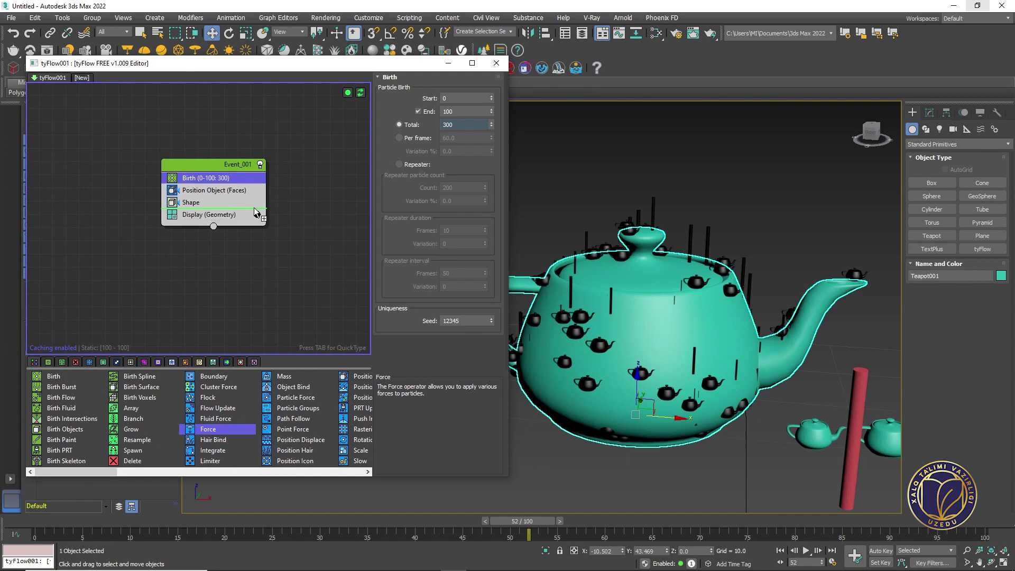
drag(256, 213, 255, 211)
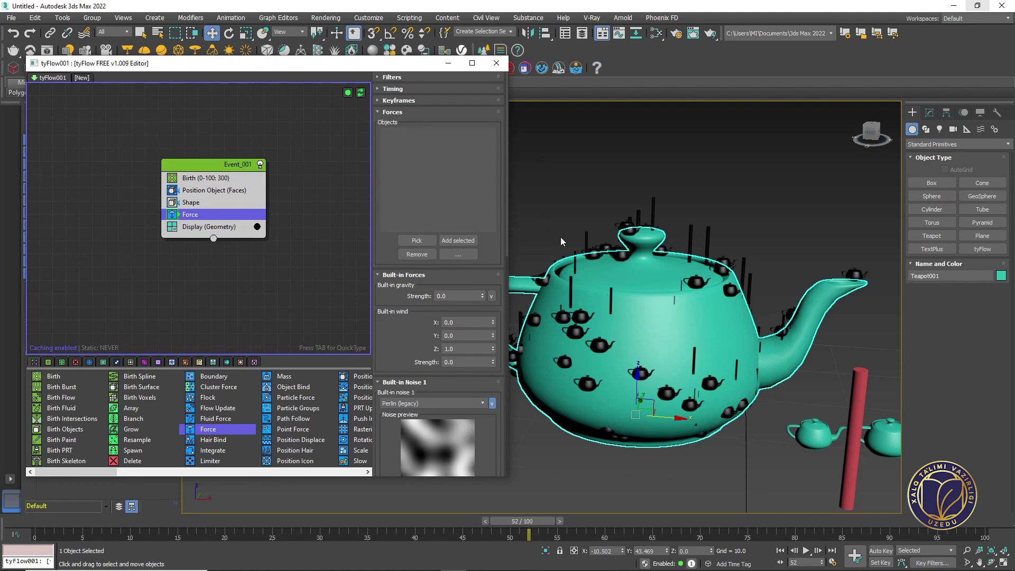
Create a Gravity space warp on the ground in front of the large teapot
scroll(614, 255, down, 3)
alt+middle_drag(619, 279, 692, 268)
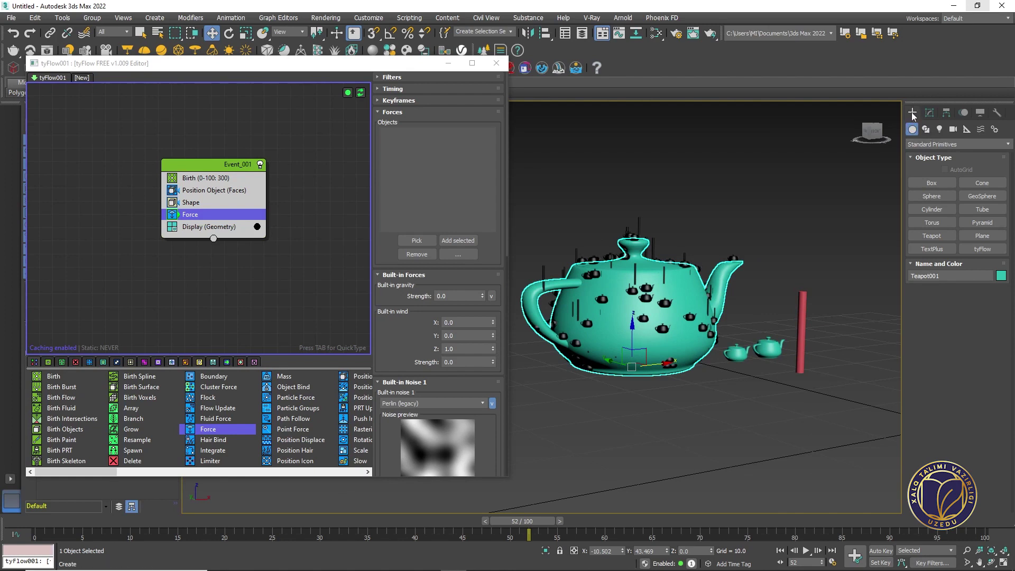
click(980, 130)
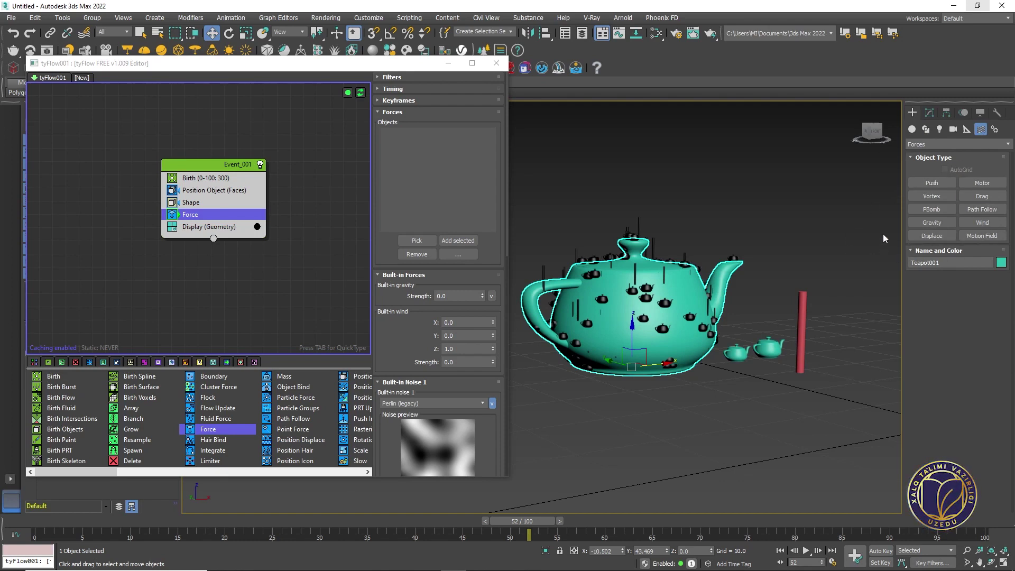
click(932, 222)
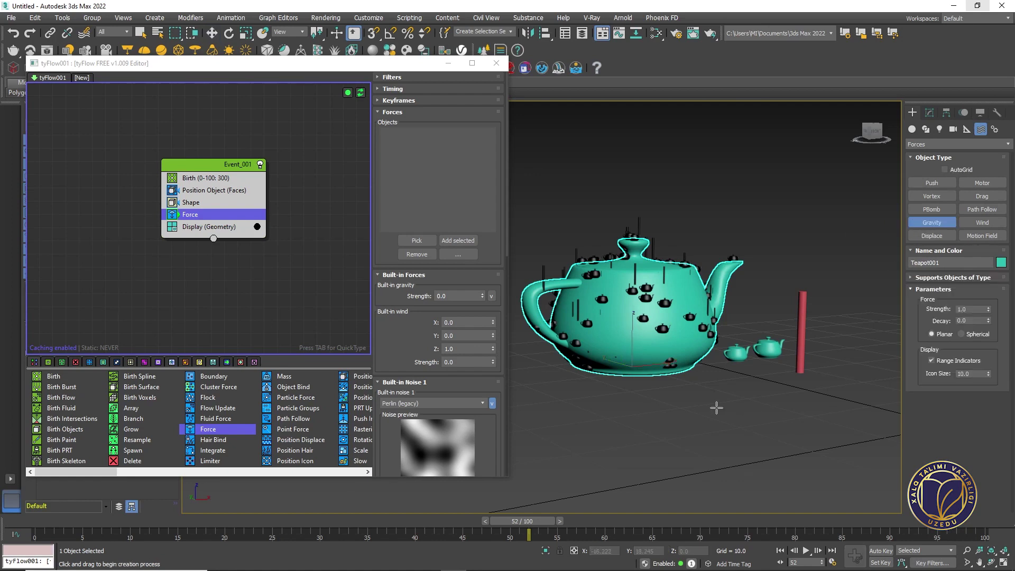
drag(785, 403, 854, 396)
Preview the particles at frame 42 and start picking a force for the Force operator
middle_drag(781, 392, 687, 388)
key(w)
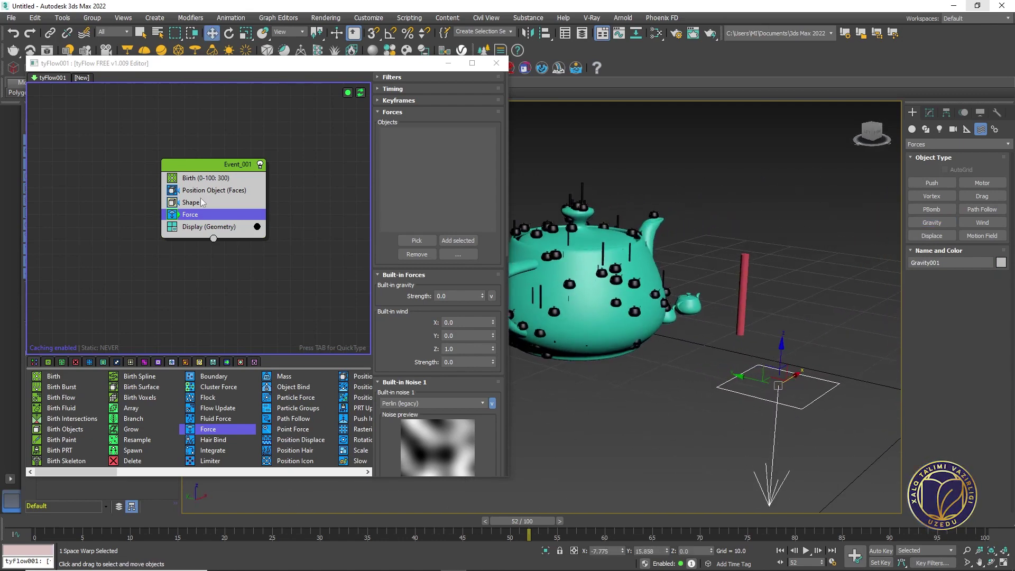
drag(221, 520, 433, 520)
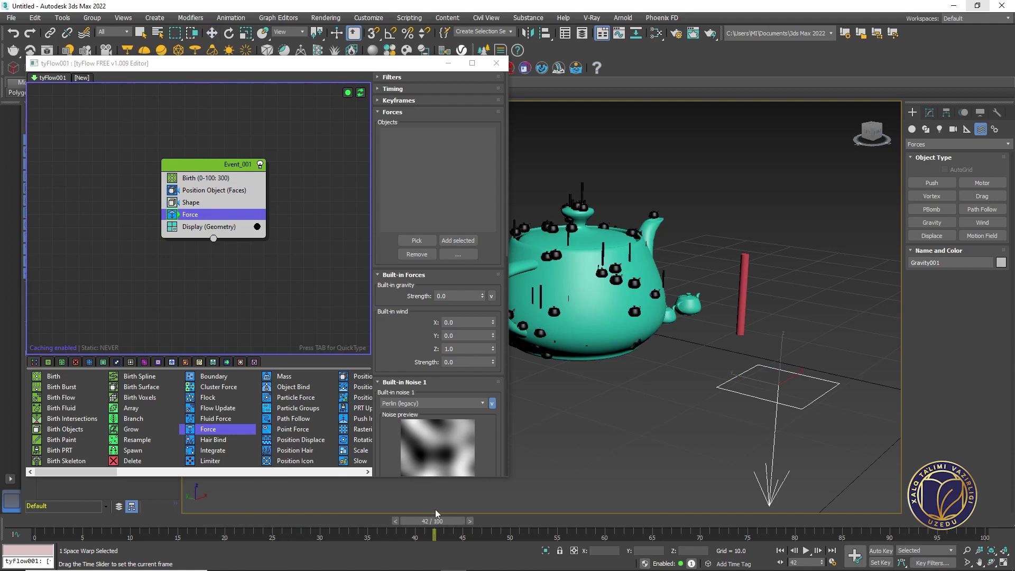
click(427, 240)
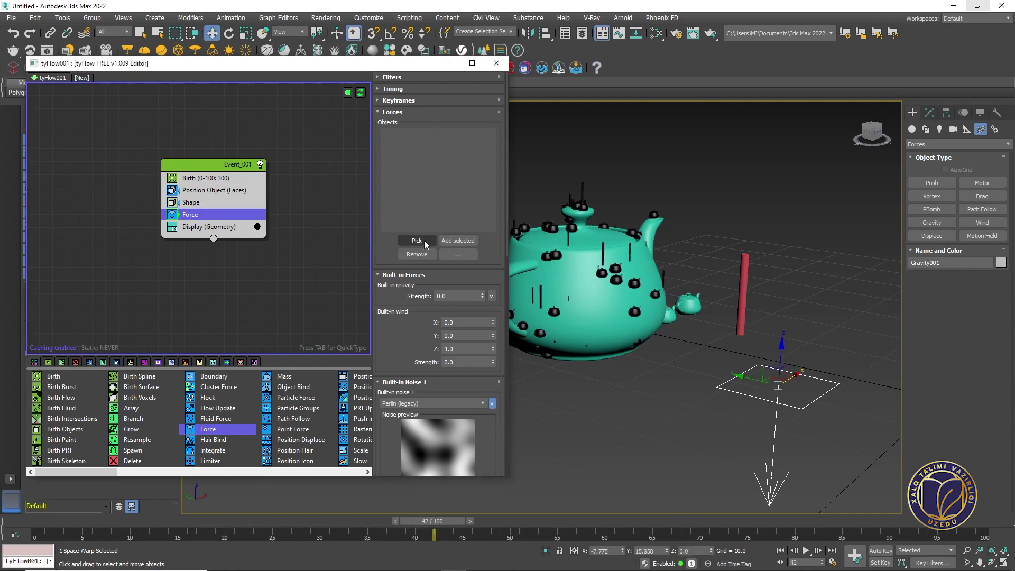
Assign Gravity001 to the Force operator and play from frame 0 to watch particles fall
click(794, 373)
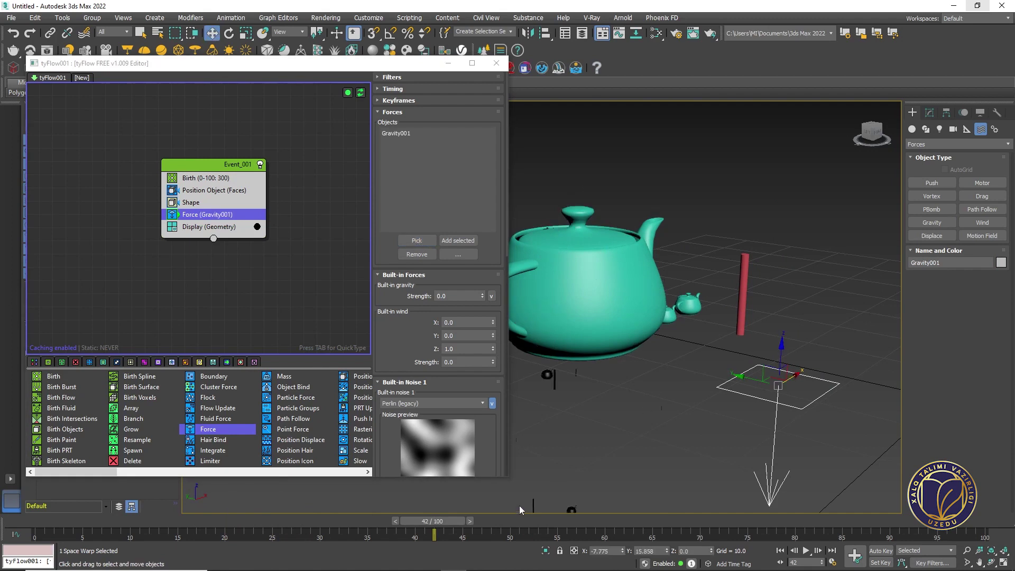
drag(449, 522, 44, 521)
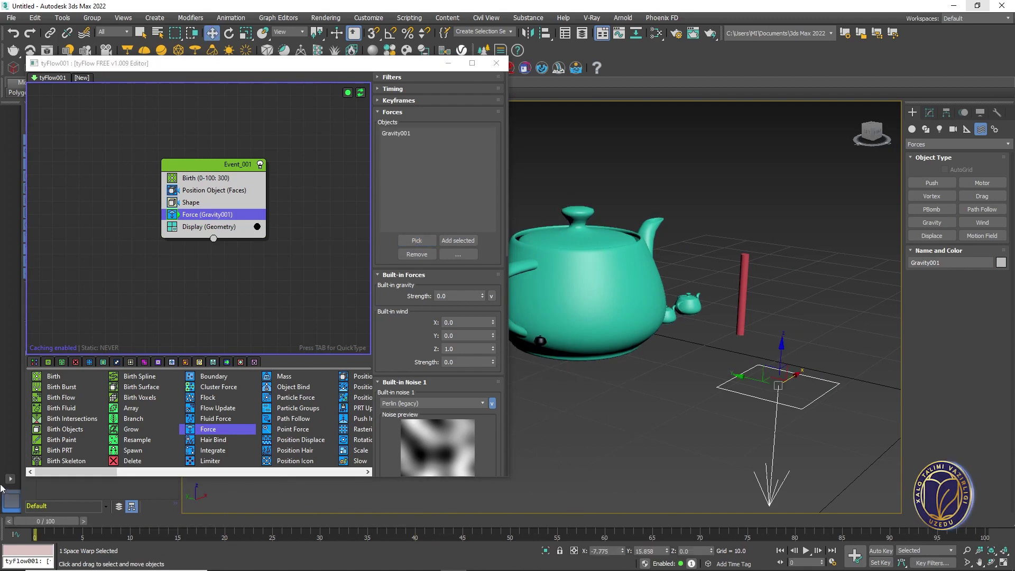
scroll(669, 343, down, 4)
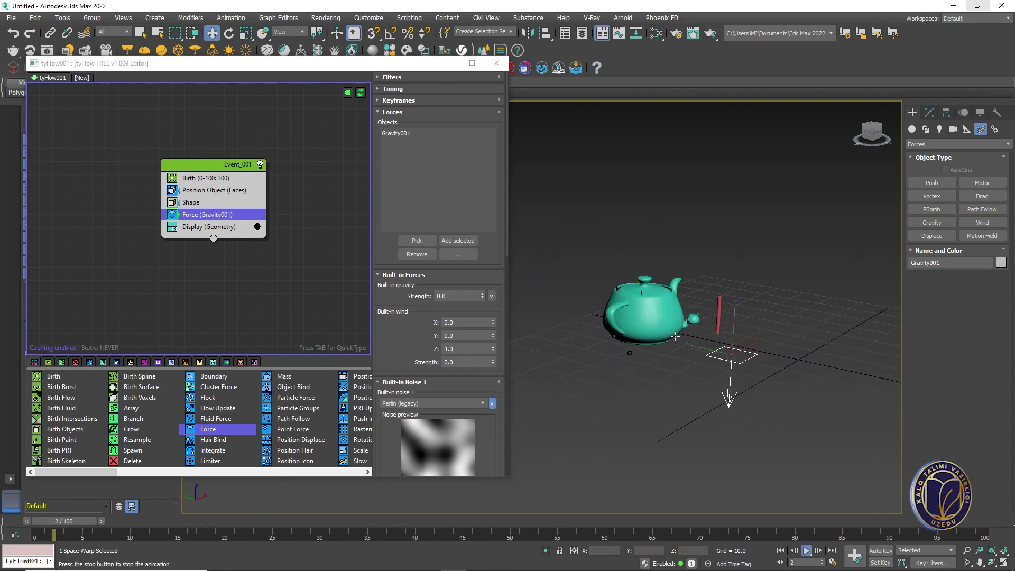
key(/)
scroll(661, 327, up, 5)
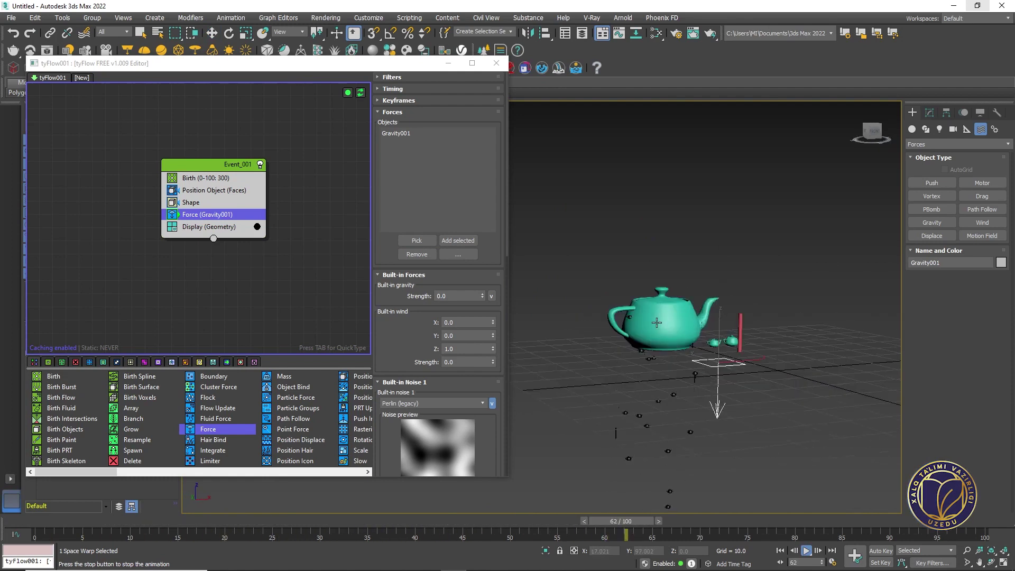
right_click(656, 322)
click(628, 312)
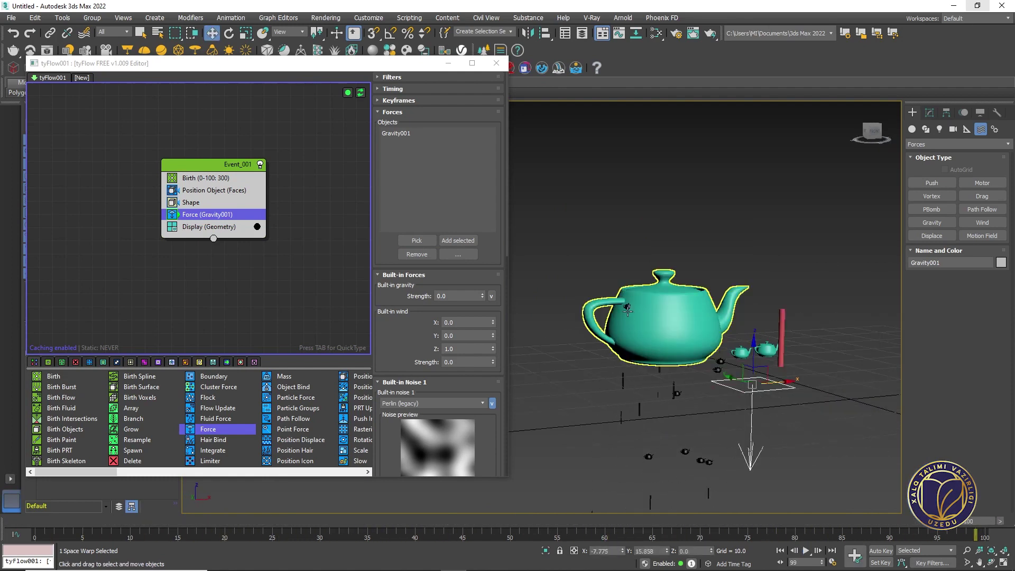
Raise the large teapot along Z to about 62 units
click(659, 330)
drag(661, 318, 669, 112)
drag(670, 319, 679, 63)
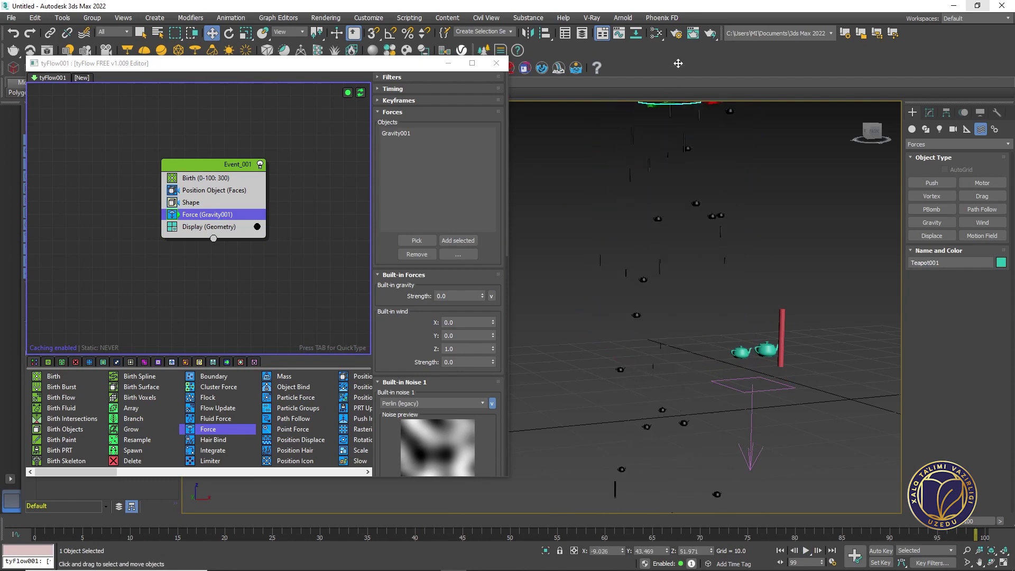
scroll(637, 301, down, 3)
middle_drag(638, 196, 640, 270)
drag(655, 221, 656, 185)
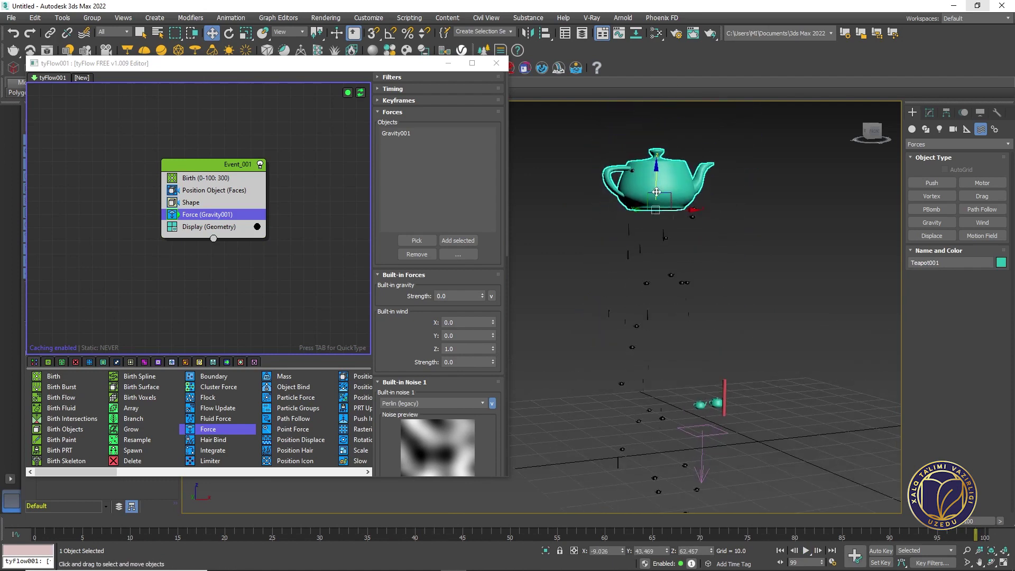
mouse_move(654, 278)
alt+middle_down()
mouse_move(601, 297)
mouse_move(650, 290)
alt+middle_up()
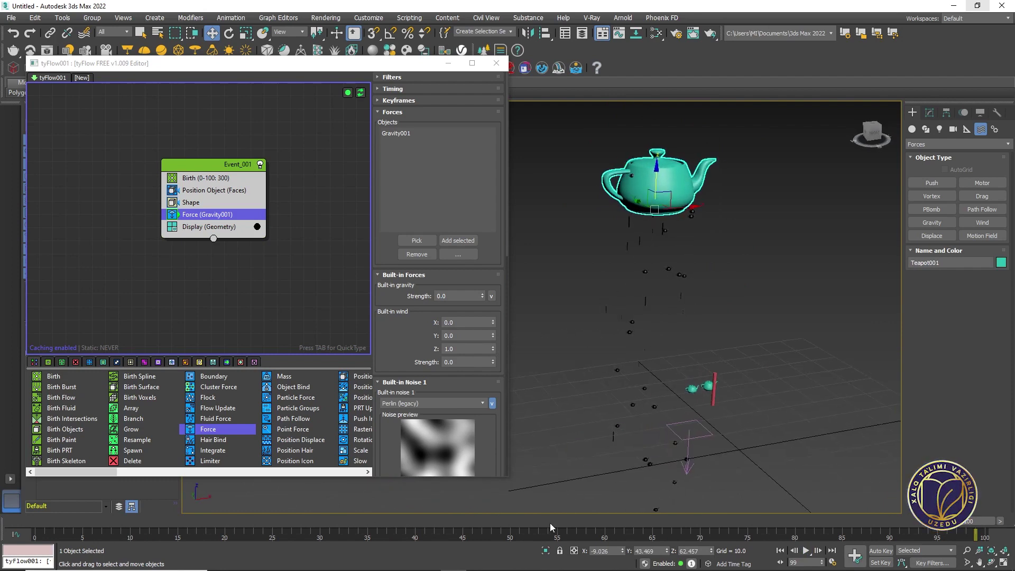
Scrub back to frame 16 and open Gravity001's parameters in the Modify panel
drag(548, 523, 195, 458)
key(w)
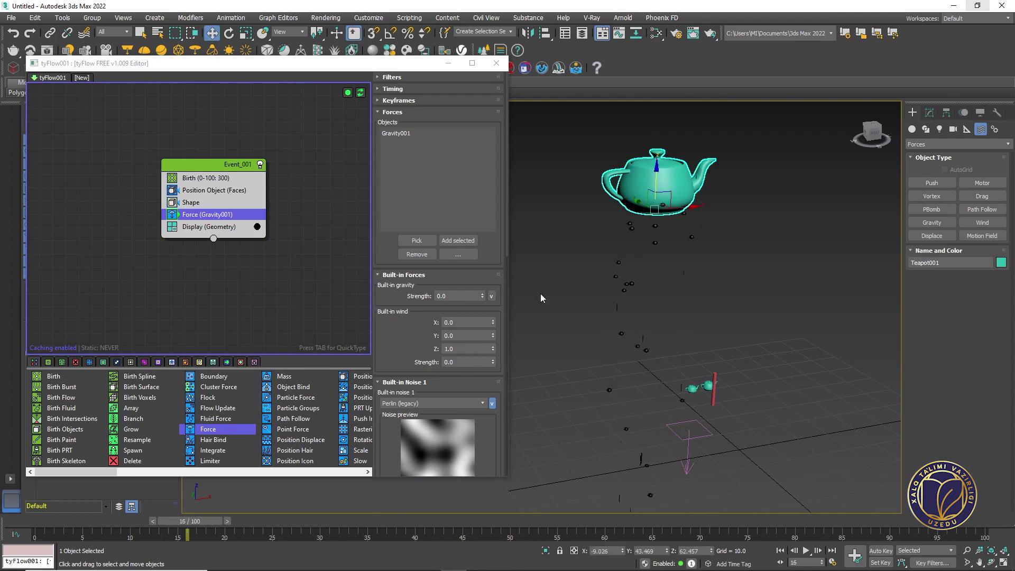
click(703, 437)
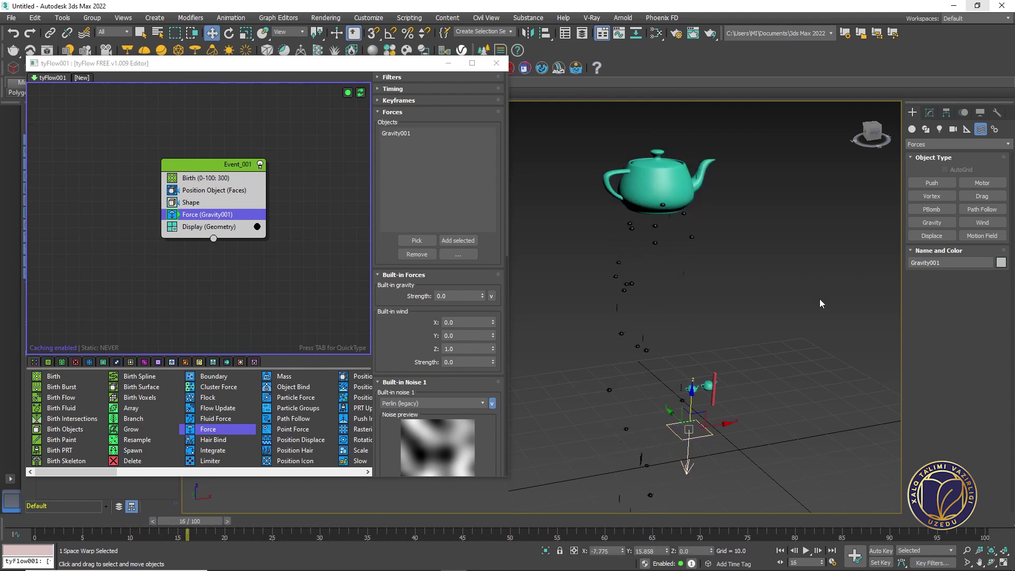
click(929, 113)
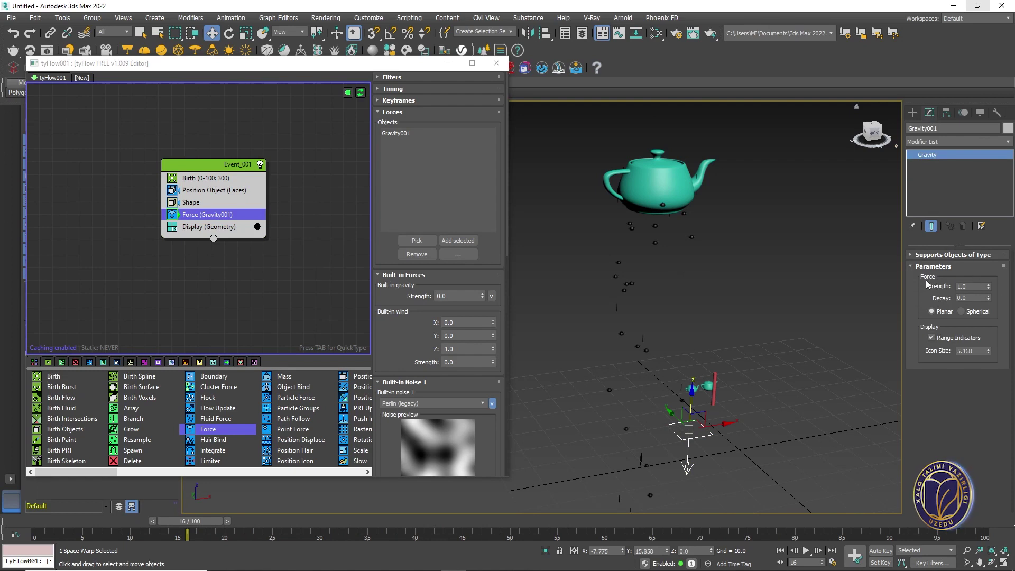
Set Gravity001's Strength to 0.01 and play the animation to see the slow fall
double_click(966, 286)
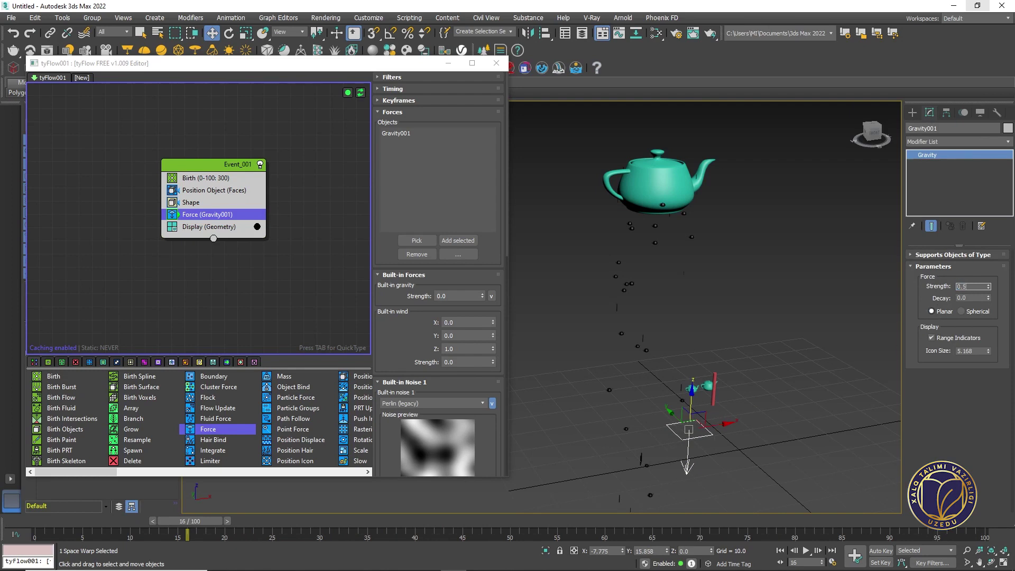
middle_drag(640, 310, 650, 310)
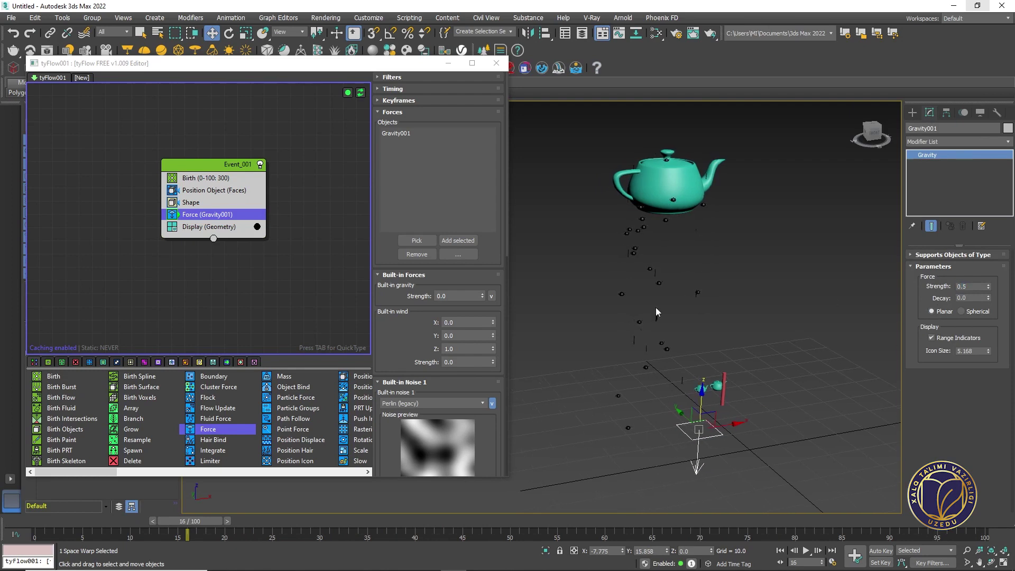
key(slash)
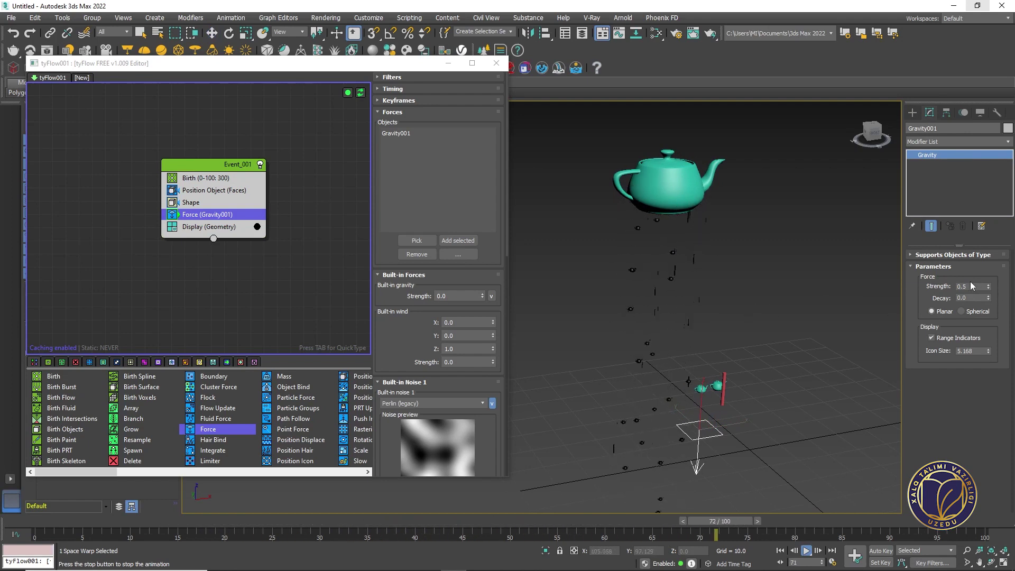
key(/)
key(w)
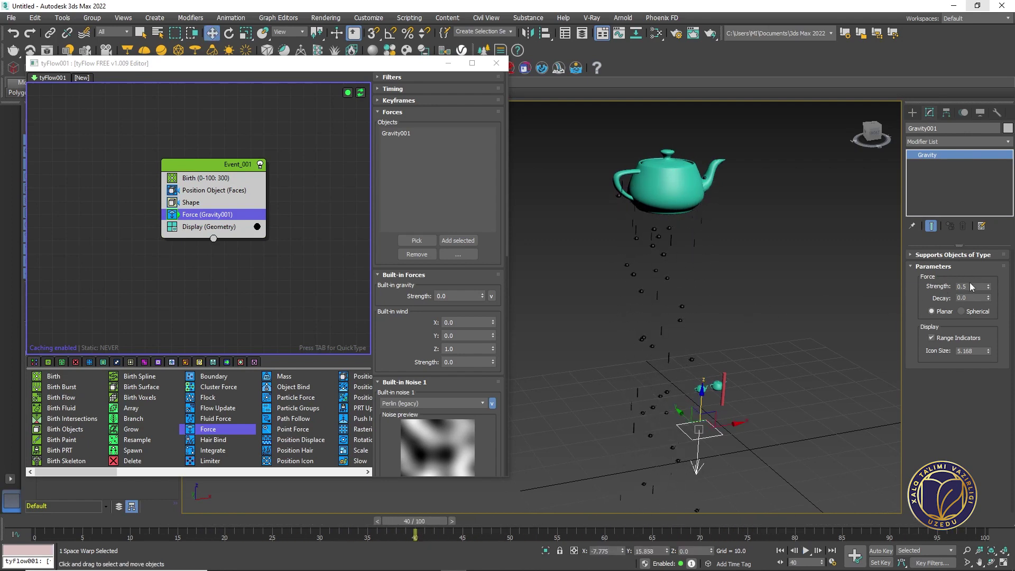
text(1)
key(Return)
scroll(711, 304, down, 3)
key(/)
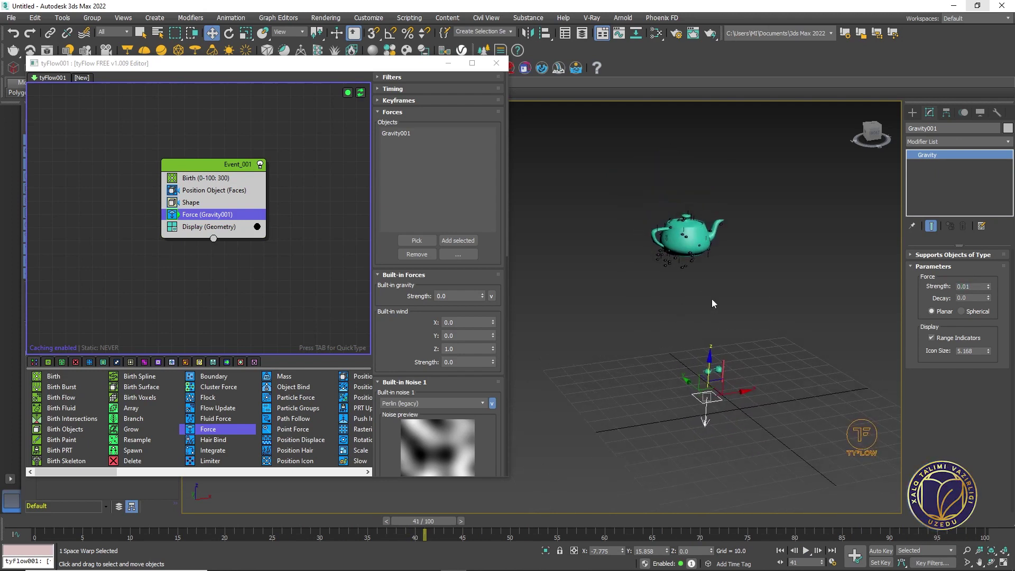
scroll(708, 291, up, 2)
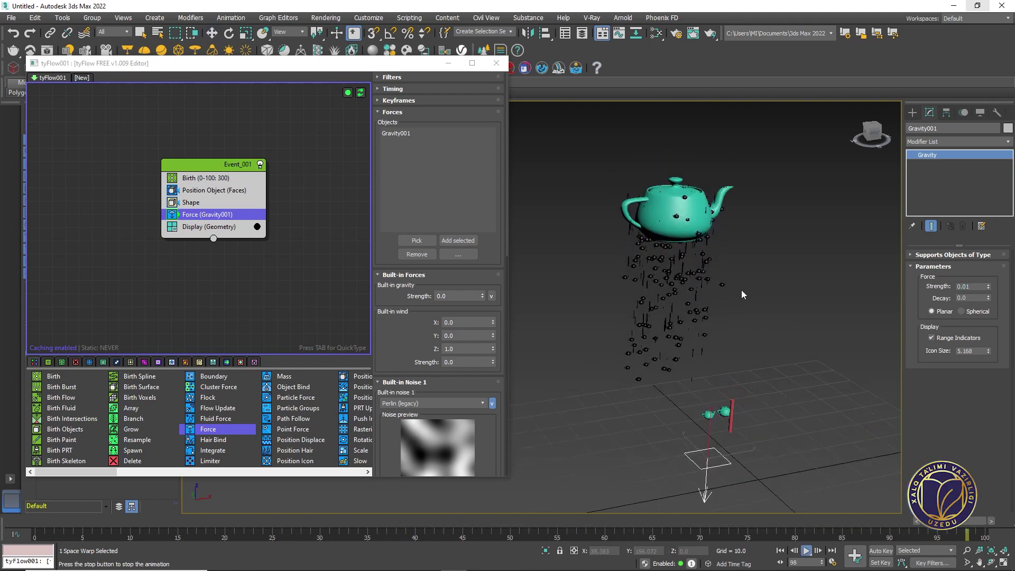
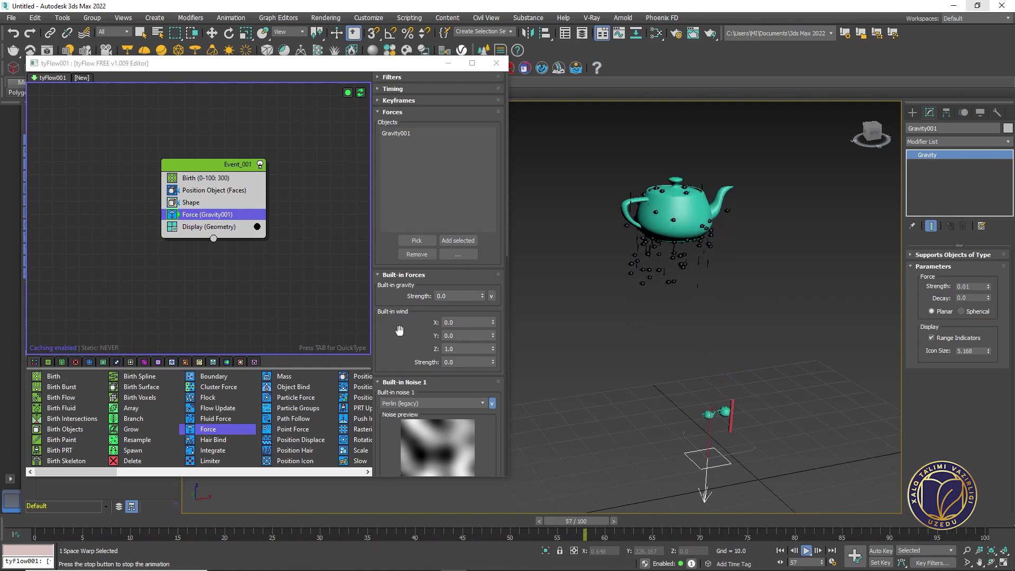
Show the Forces category of space warps in the Create panel
scroll(425, 287, down, 3)
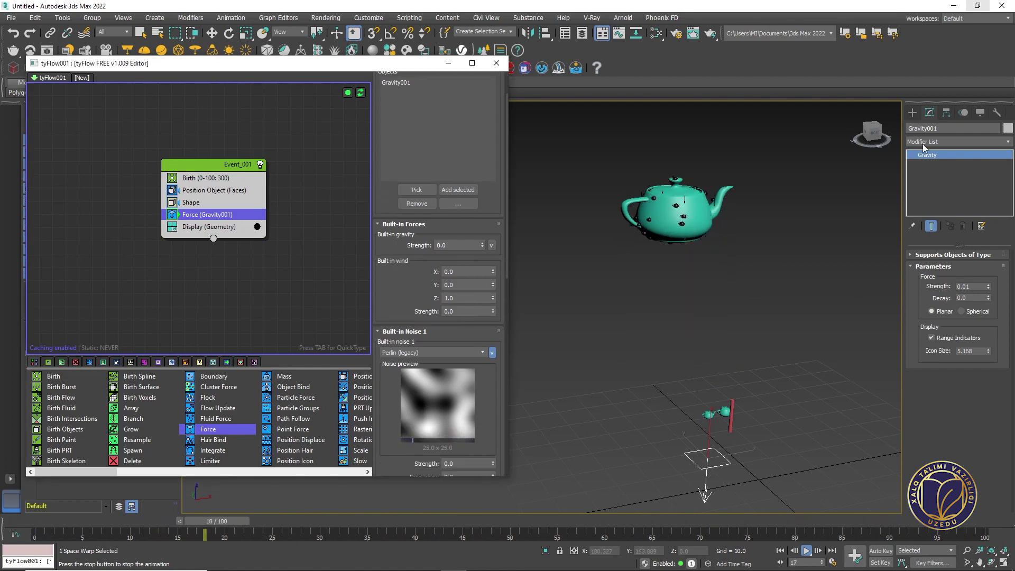
click(912, 112)
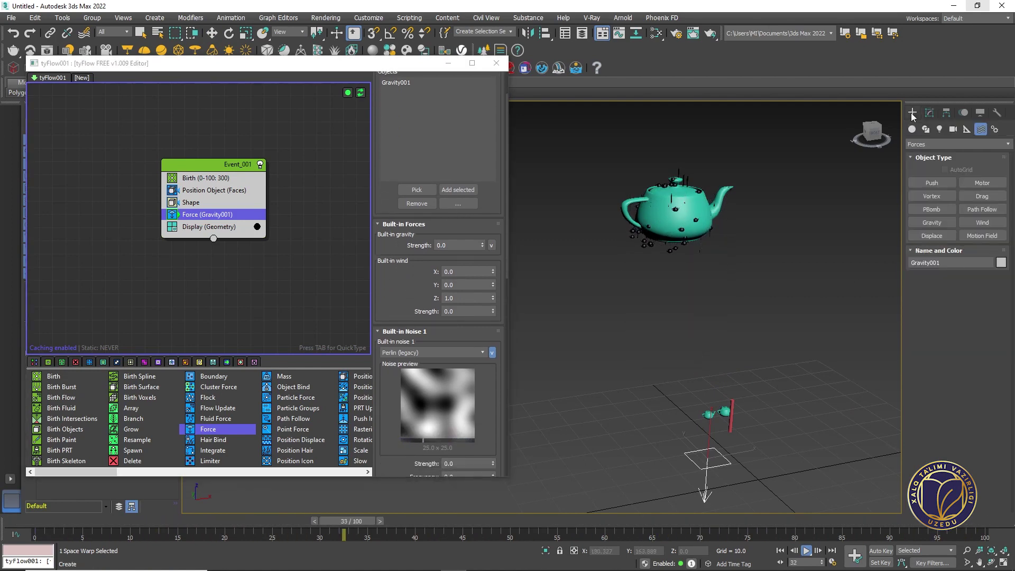
Create a Wind force in the viewport at frame 32
click(978, 224)
drag(626, 522, 342, 521)
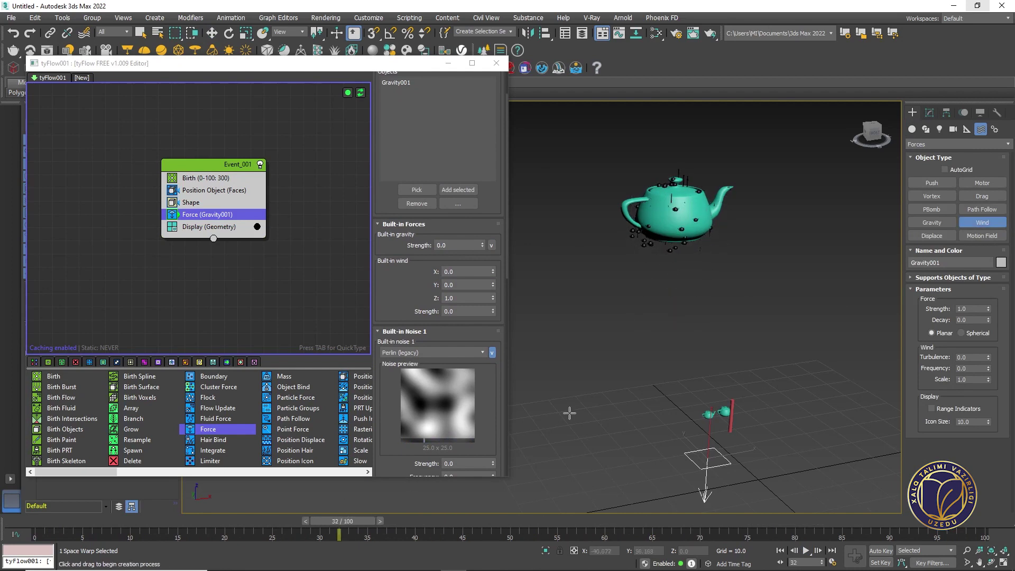
middle_drag(597, 426, 607, 409)
key(w)
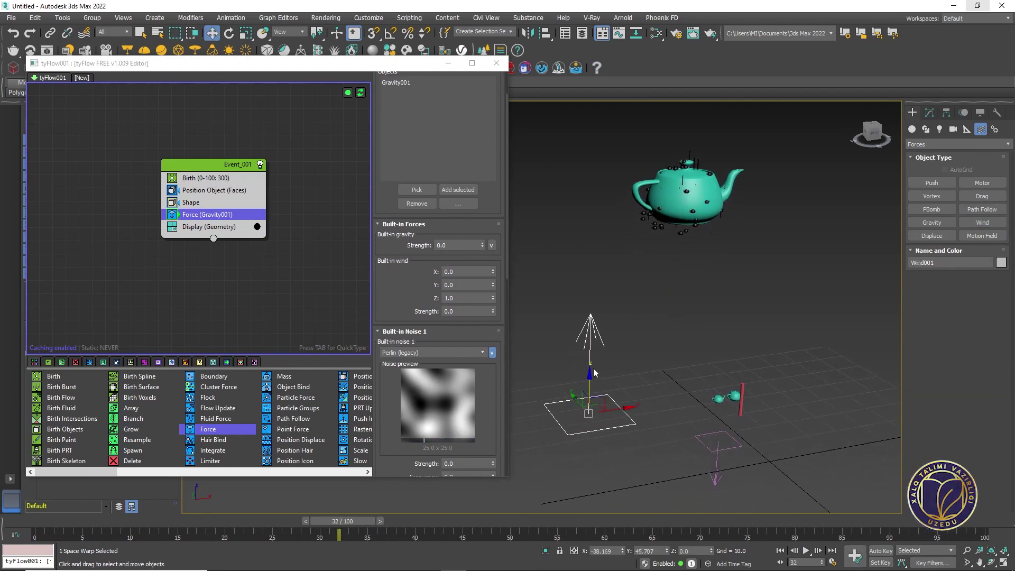
middle_drag(599, 365, 598, 373)
Tilt the wind about 66° on Y, raise it to about 38 units, and show its parameters
key(e)
drag(574, 395, 640, 369)
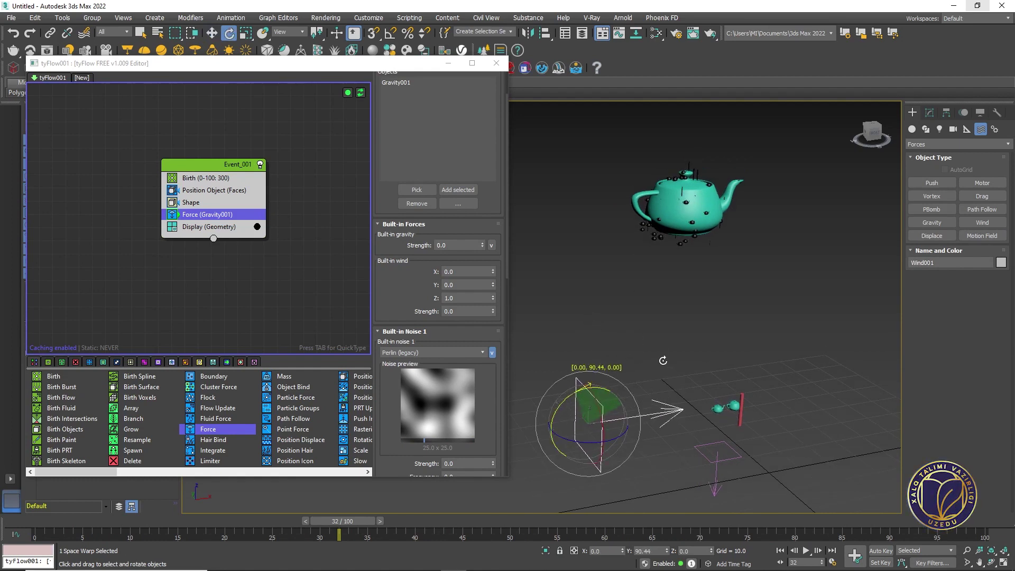
key(w)
drag(589, 390, 596, 278)
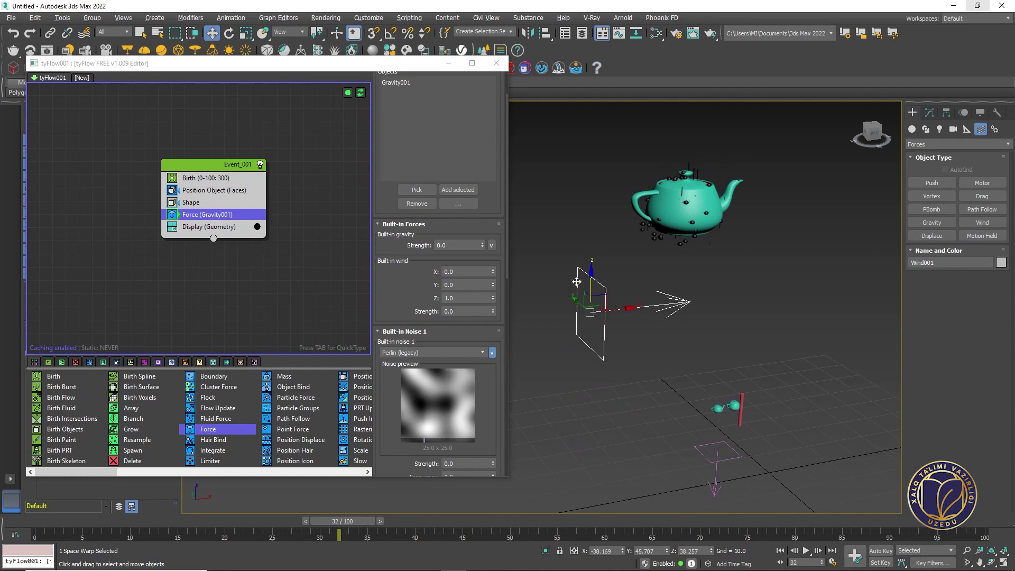
mouse_move(608, 290)
alt+middle_down()
mouse_move(588, 283)
mouse_move(624, 279)
alt+middle_up()
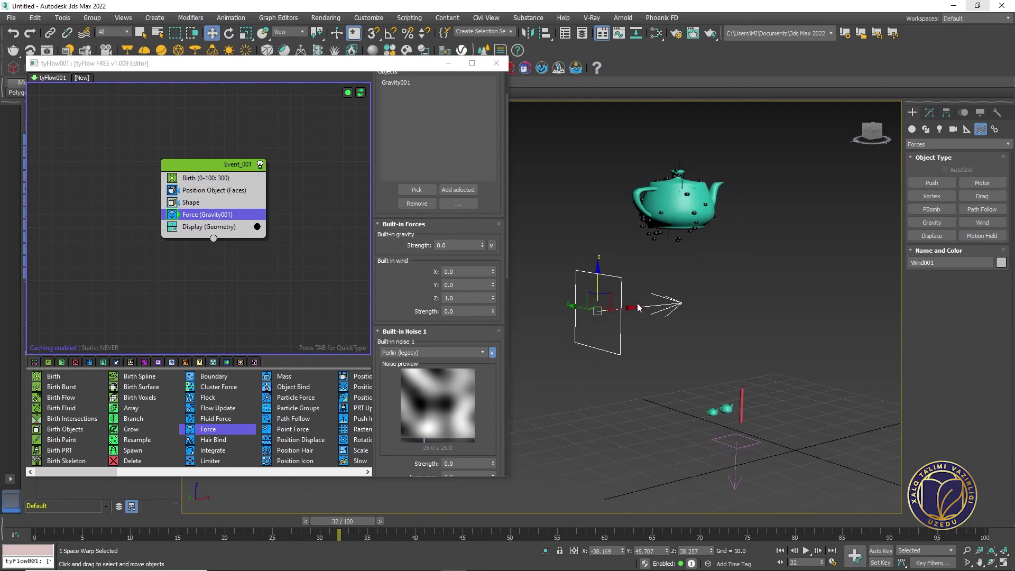
alt+middle_drag(657, 312, 617, 316)
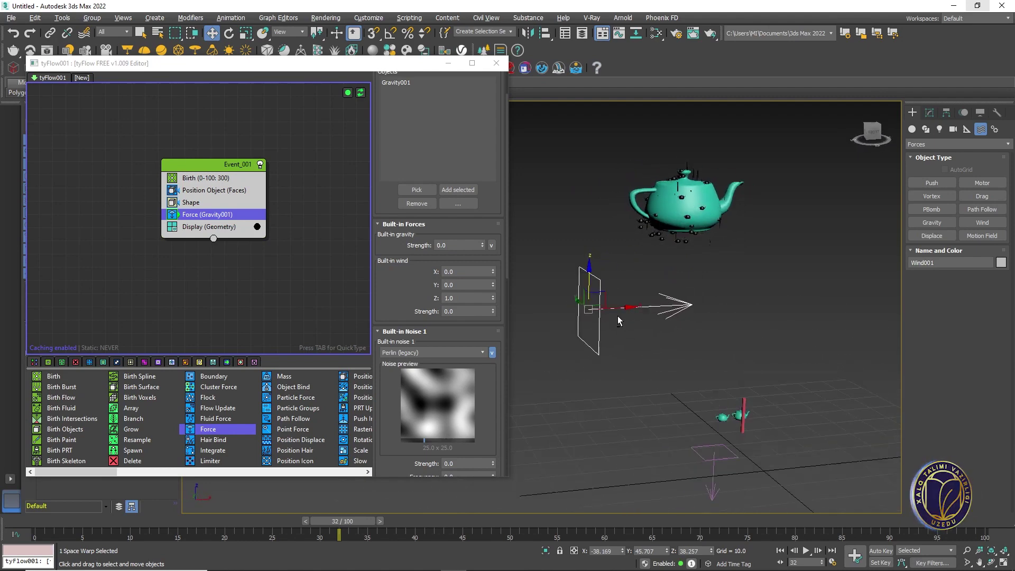
click(929, 115)
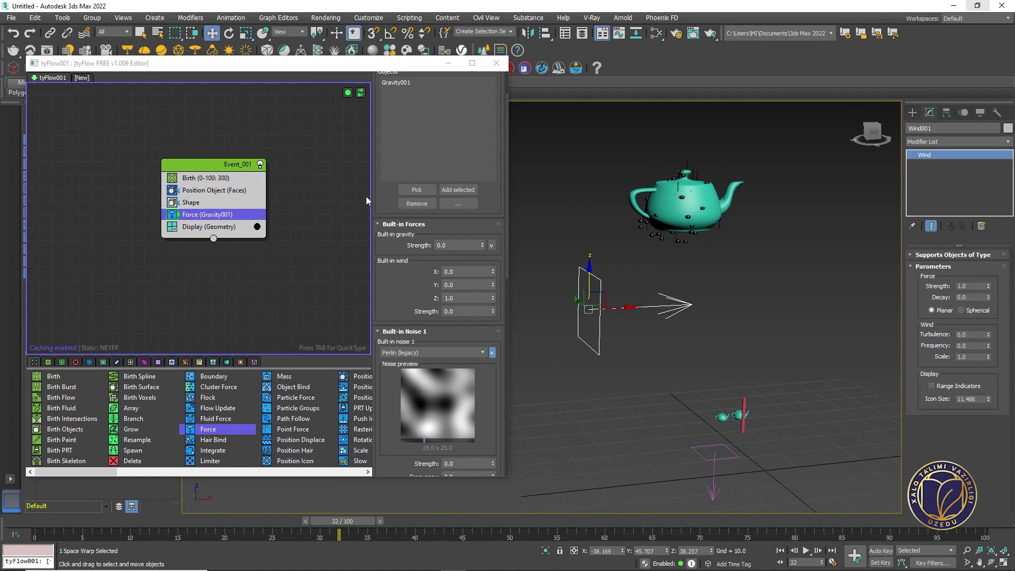
Add Wind001 to the tyFlow Force operator's forces
click(416, 189)
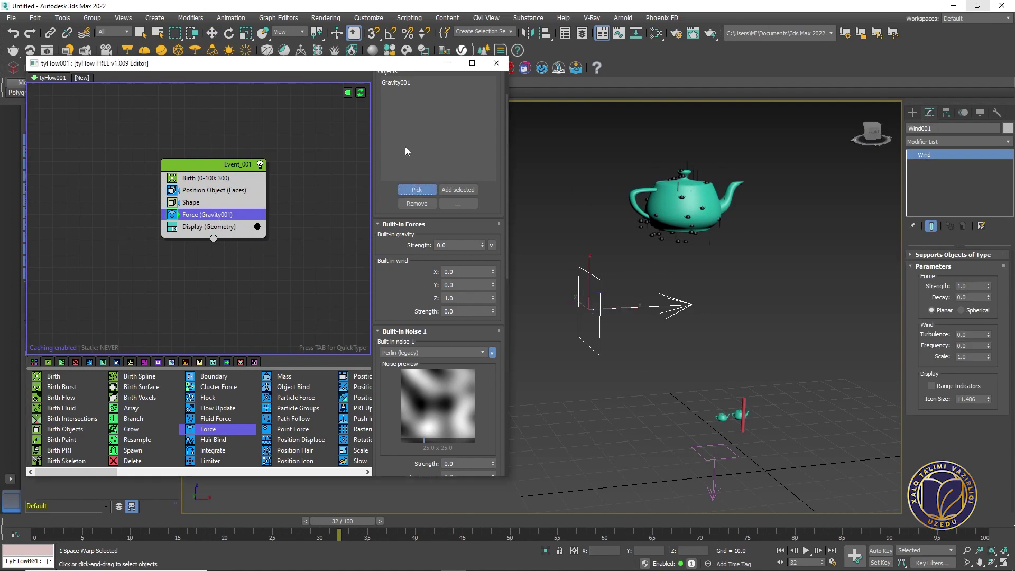
click(601, 278)
scroll(618, 286, down, 3)
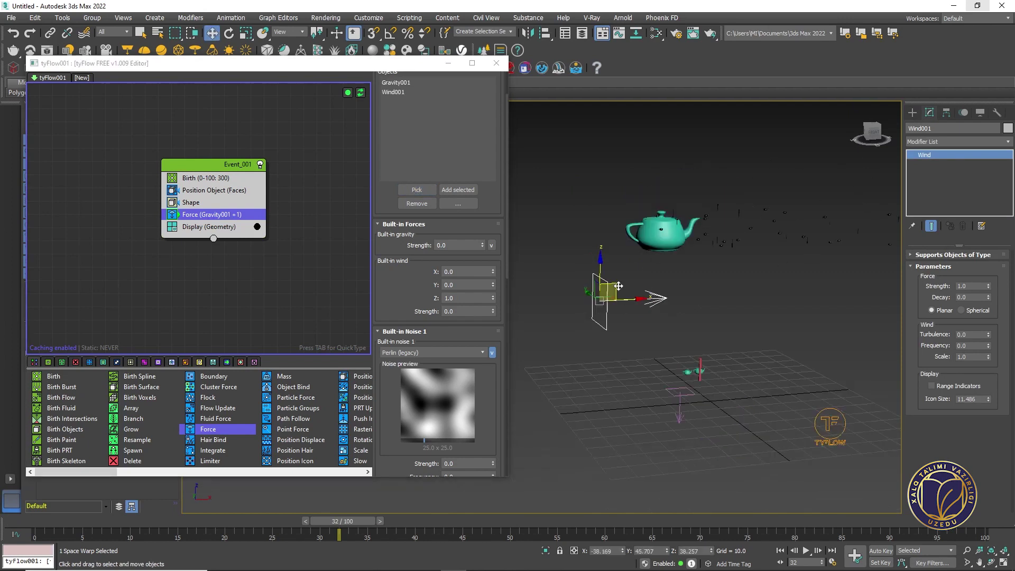
Play from frame 0, then lower the wind strength to 0.1 and replay the simulation
drag(327, 520, 93, 526)
key(slash)
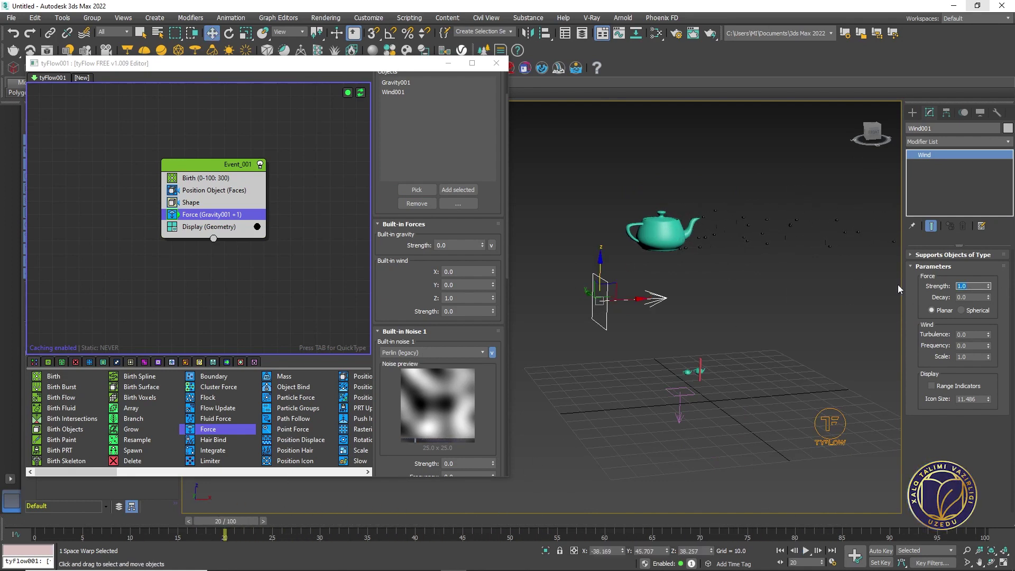
text(0.1)
key(Return)
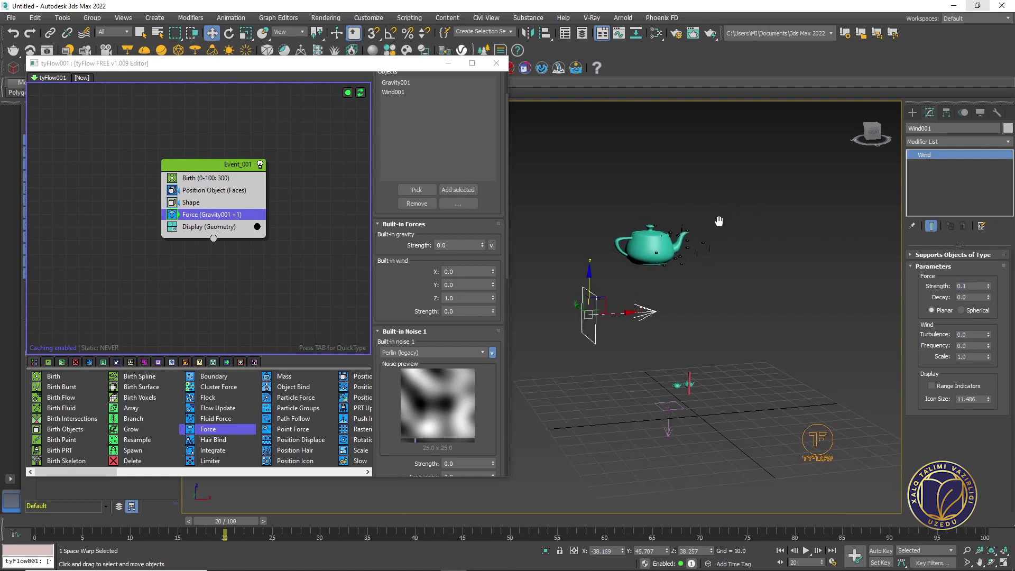
key(slash)
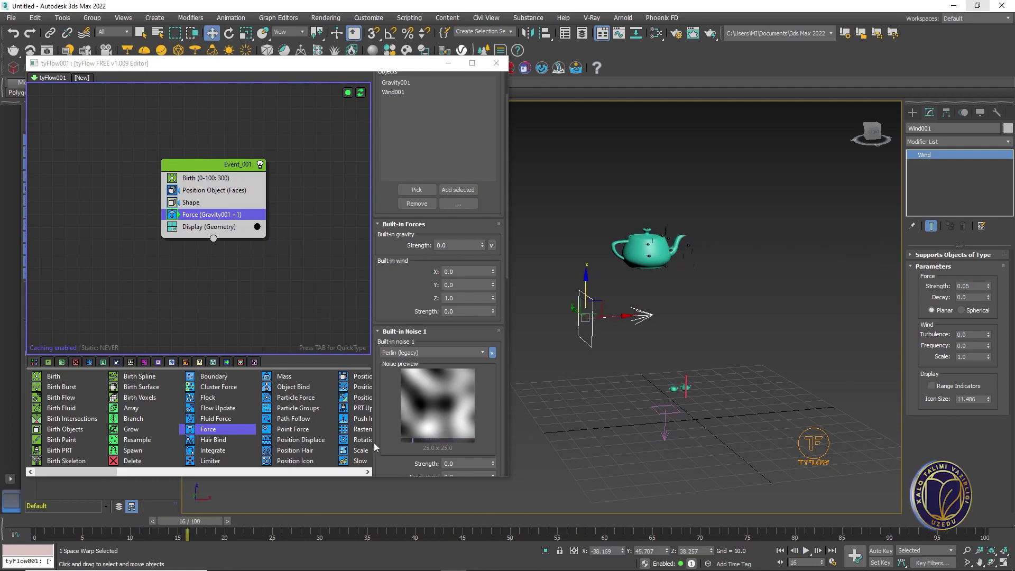
middle_drag(669, 305, 594, 333)
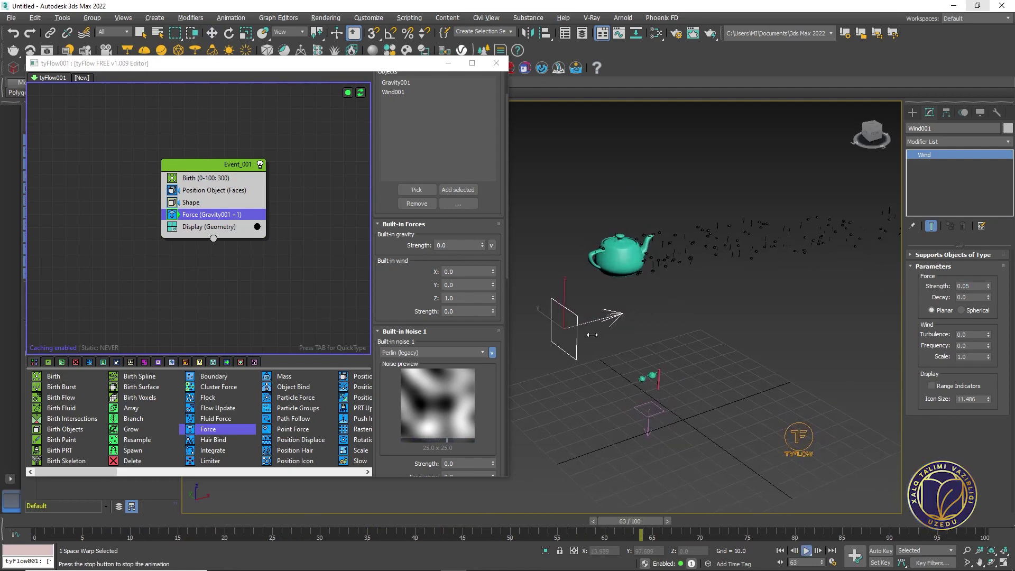
At frame 55, rotate Wind001 so it blows upward at an angle
key(w)
click(557, 521)
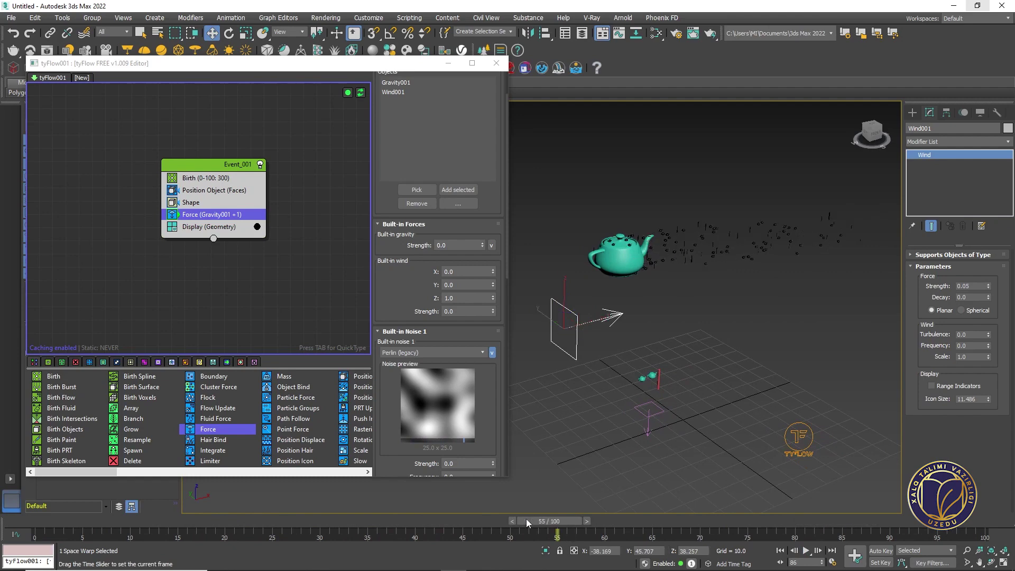
key(e)
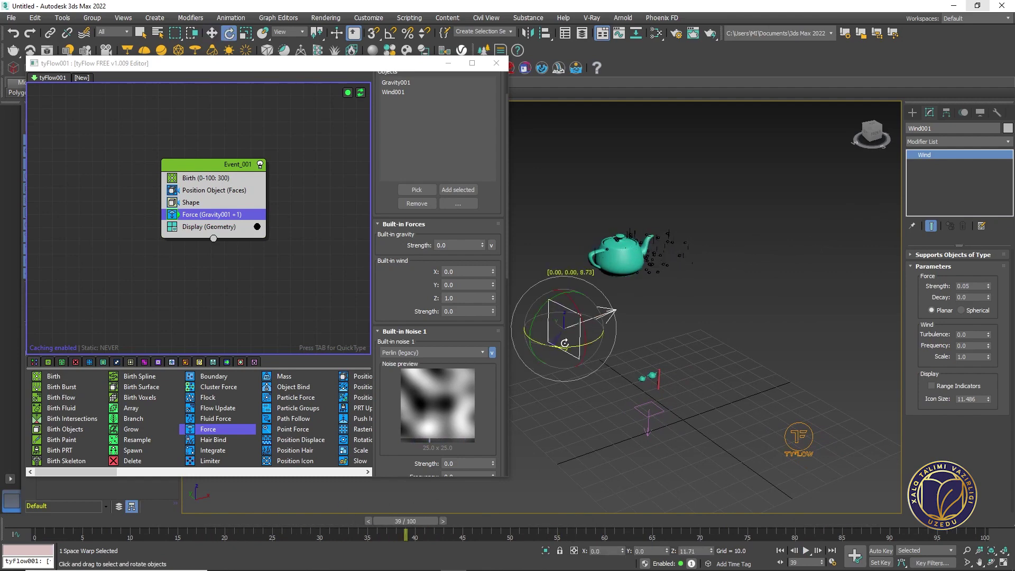
drag(616, 343, 746, 340)
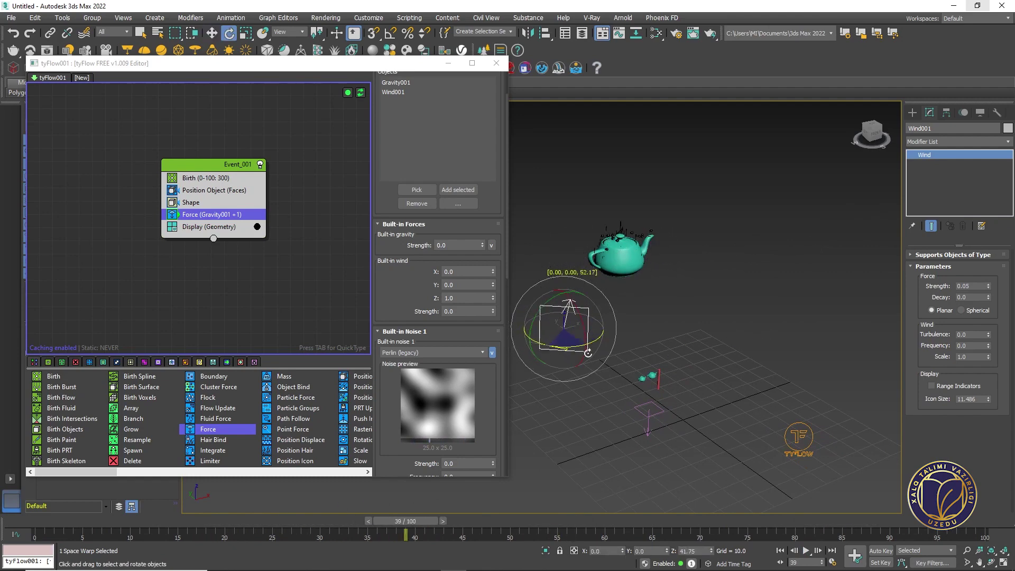
drag(588, 353, 528, 332)
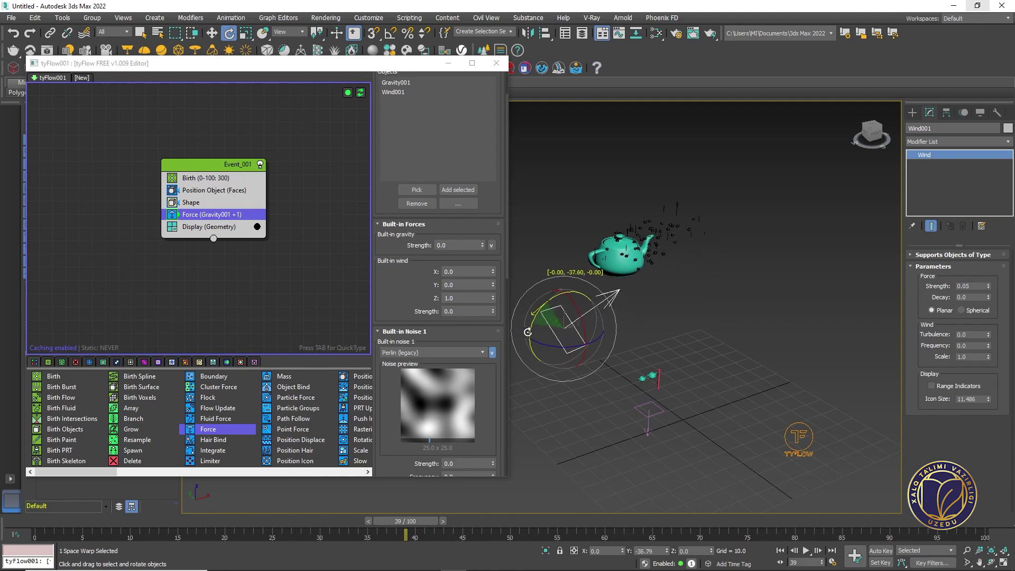
mouse_move(580, 336)
alt+middle_down()
mouse_move(554, 322)
mouse_move(575, 321)
alt+middle_up()
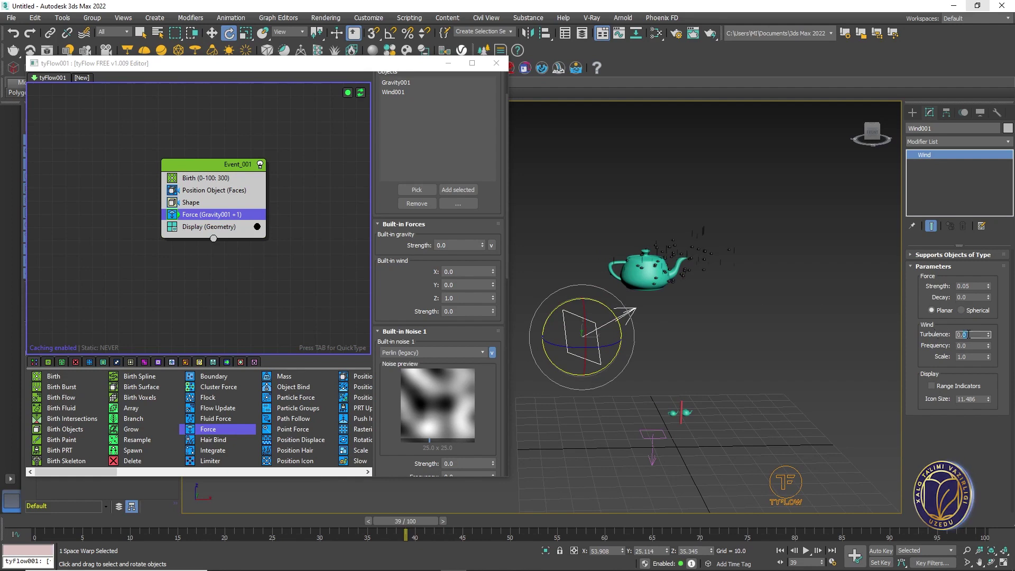
Set the wind turbulence to 0.1, then play and scrub to check the scattering
key(Return)
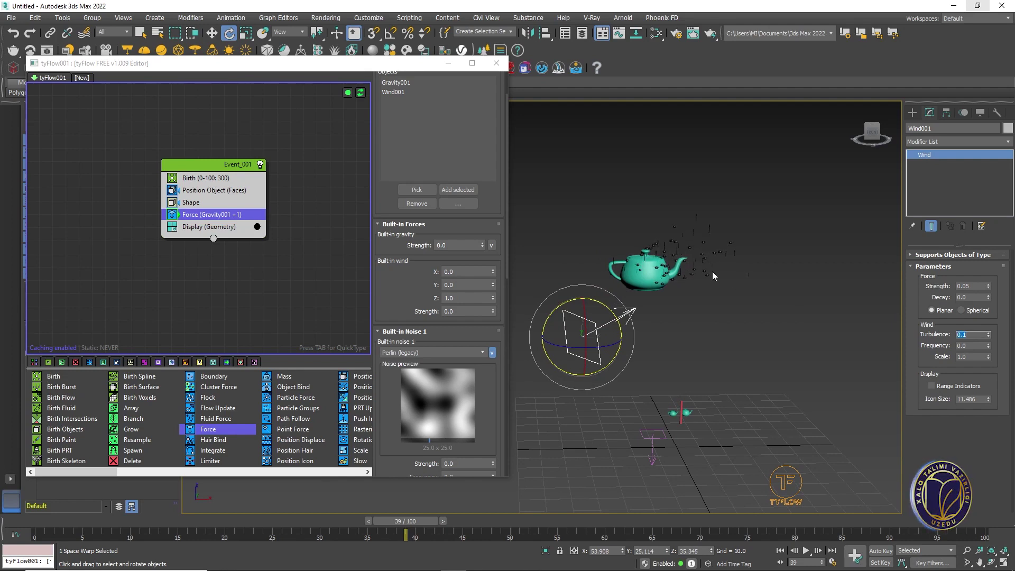
middle_drag(757, 287, 760, 297)
key(/)
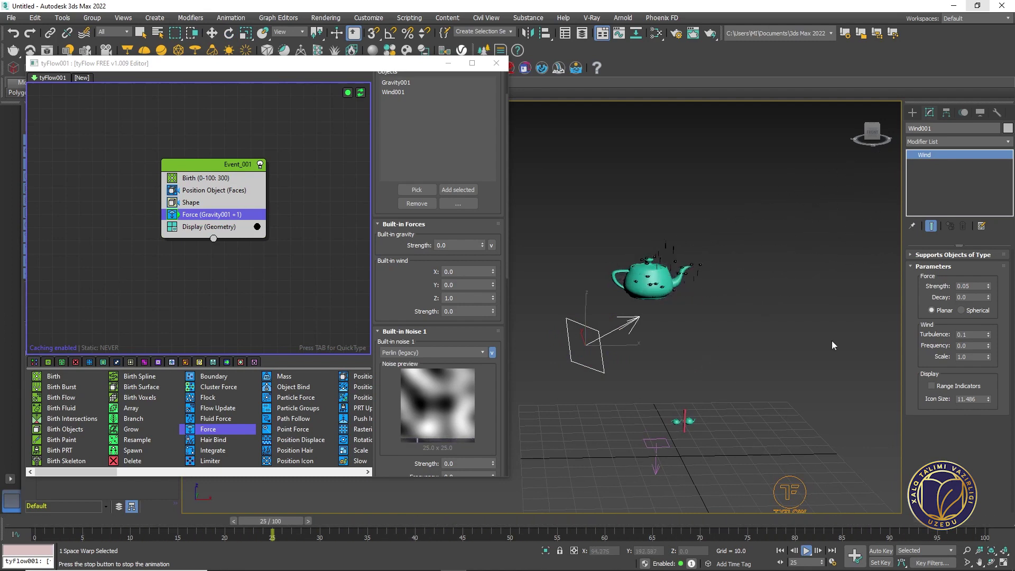
click(970, 334)
scroll(724, 242, up, 5)
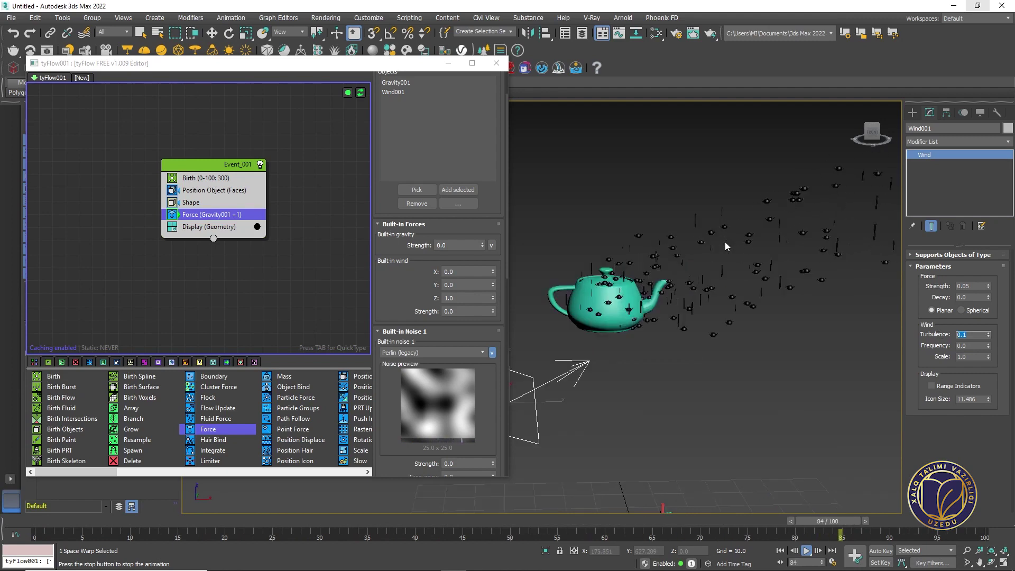
scroll(713, 256, down, 4)
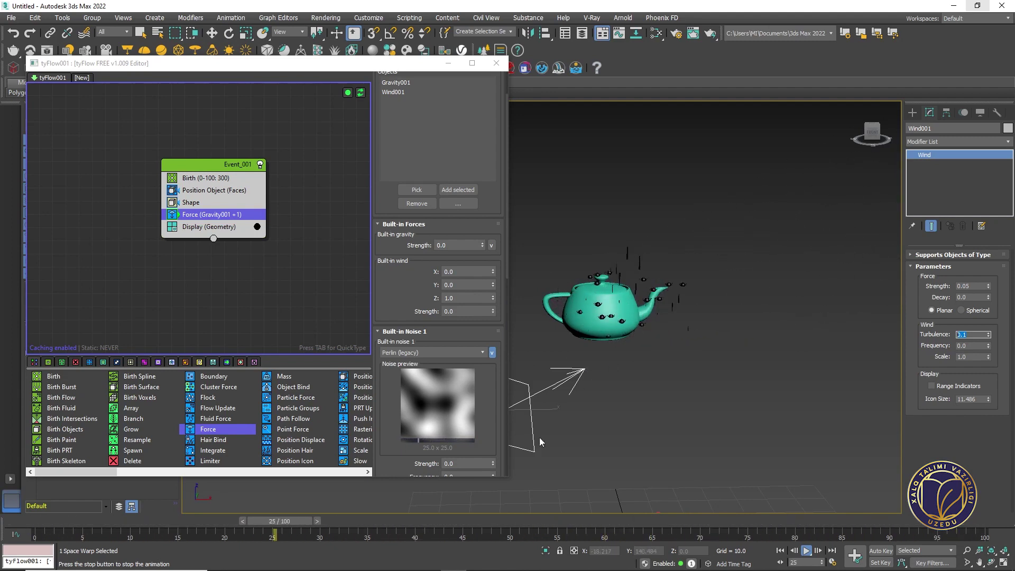
drag(444, 519, 600, 472)
key(e)
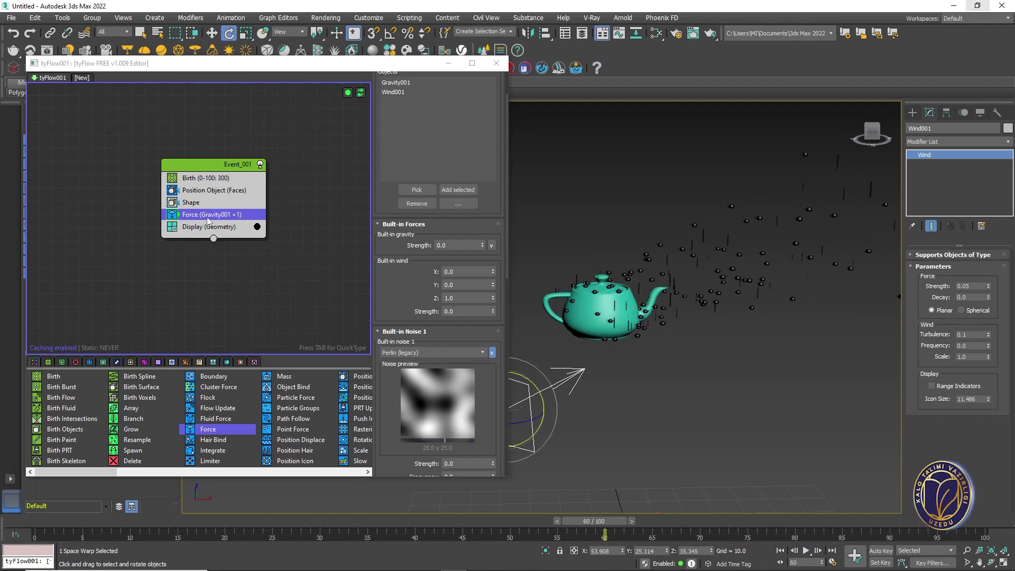
Remove Wind001 from the tyFlow Force operator's force list
click(394, 92)
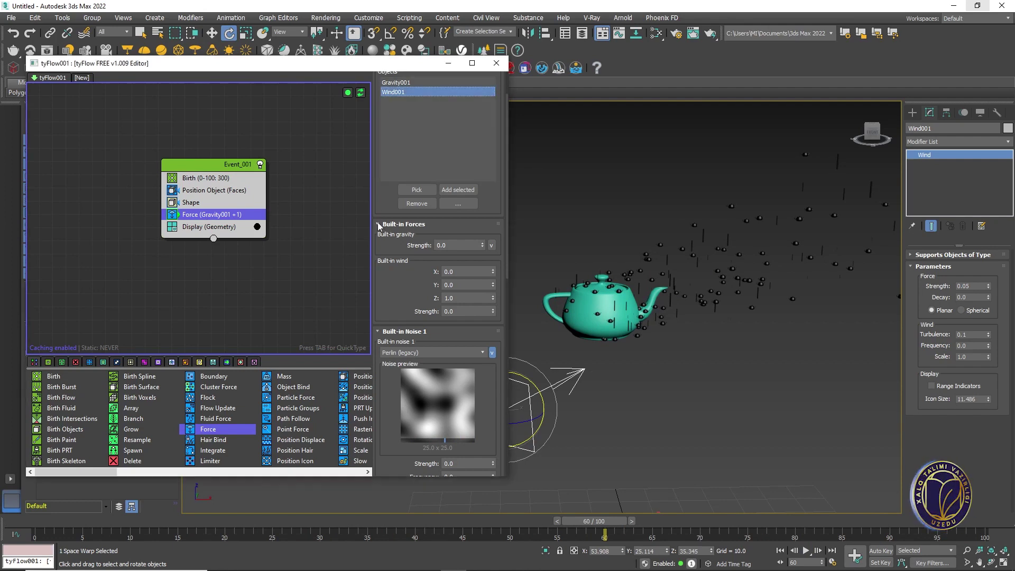
scroll(386, 275, up, 2)
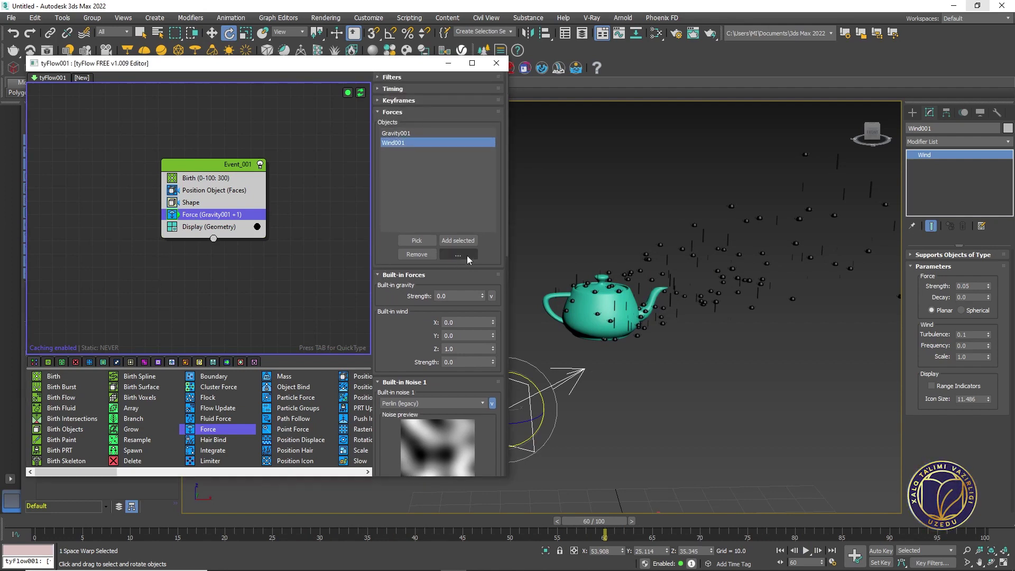
click(418, 255)
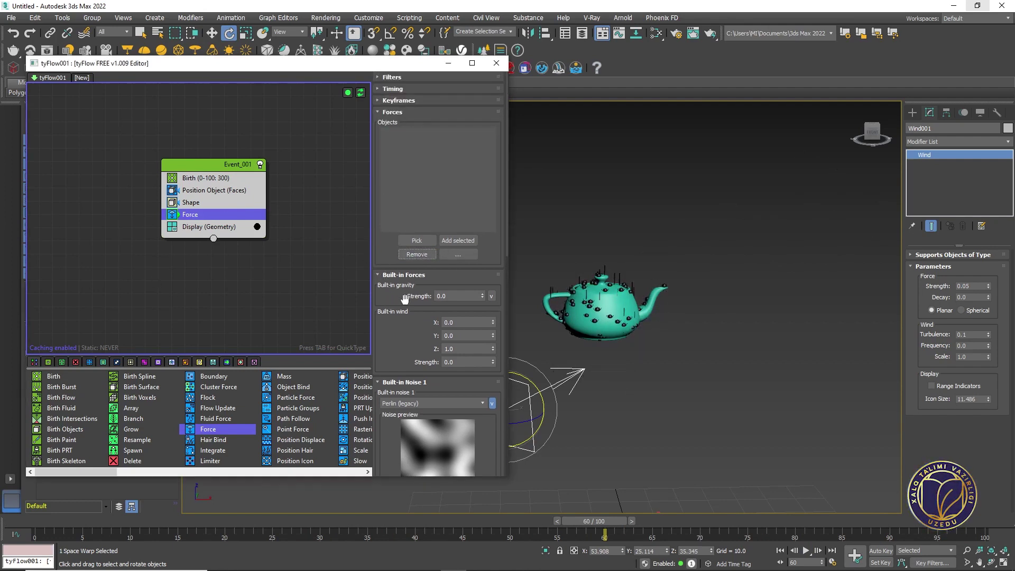
Set the Force operator's built-in gravity strength to -0.01
click(481, 299)
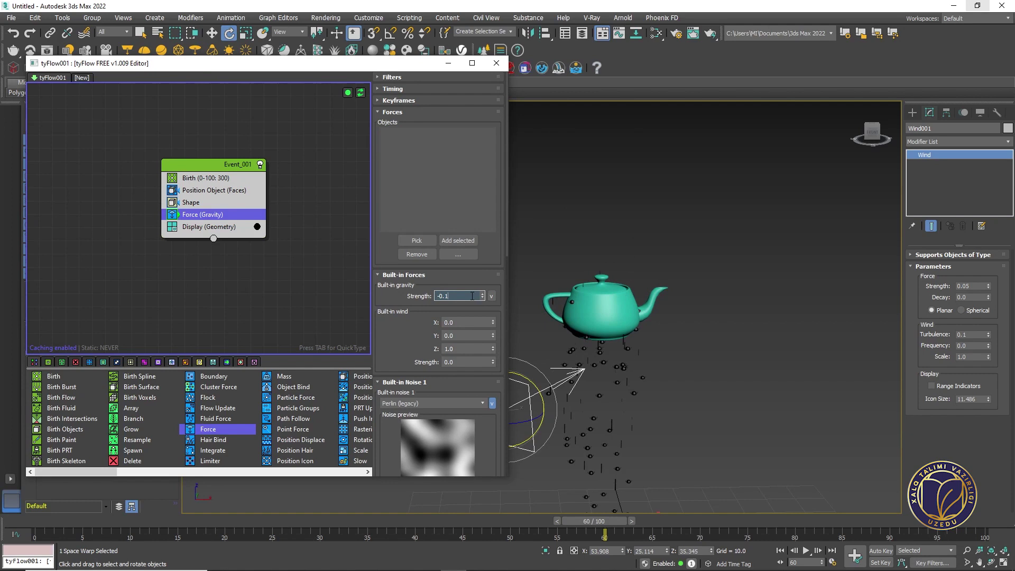
key(BackSpace)
text(01)
key(Return)
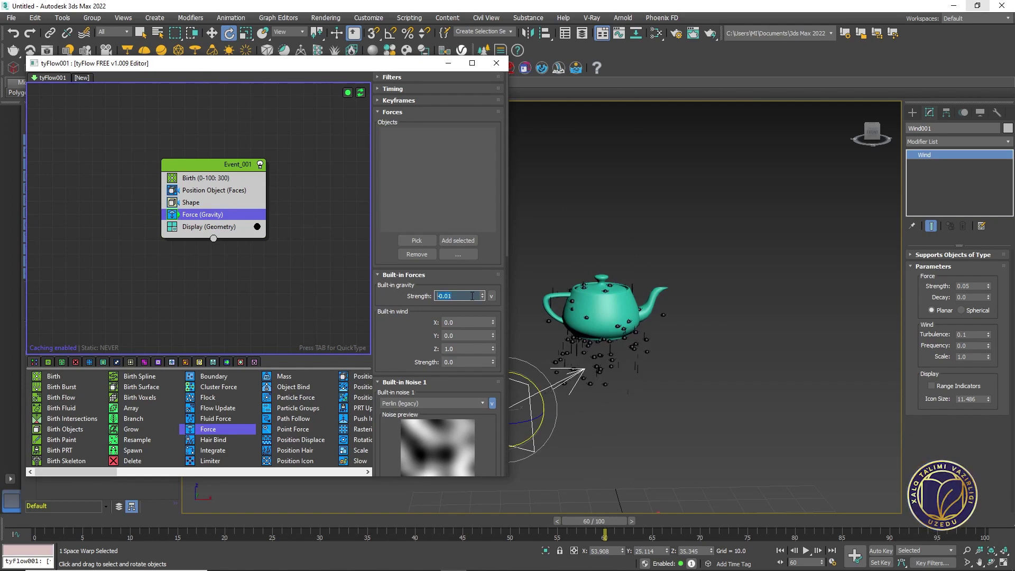
scroll(430, 324, down, 2)
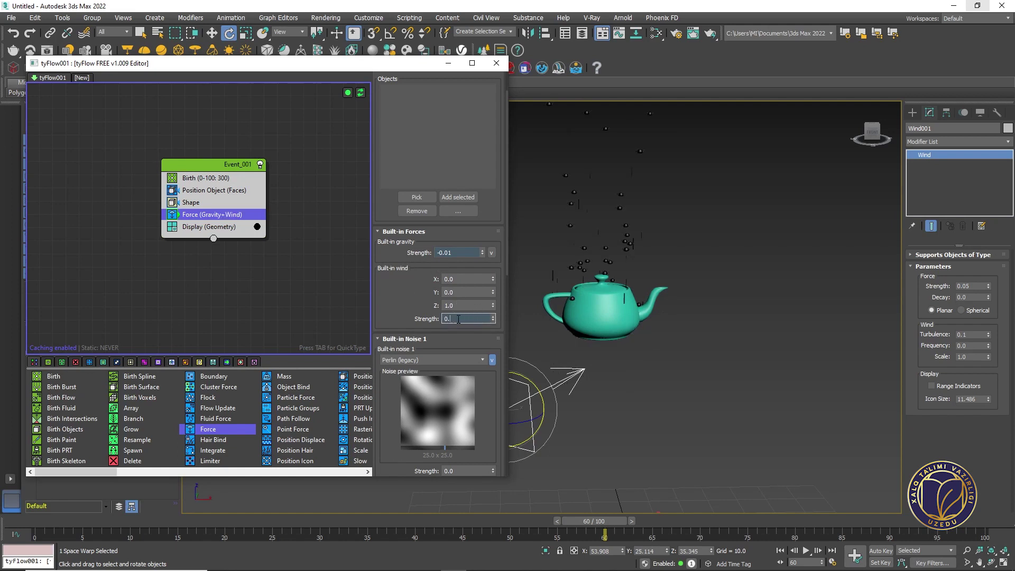
Zero the built-in wind's Z component, raise its Y to 0.167, and play the simulation
scroll(623, 378, down, 5)
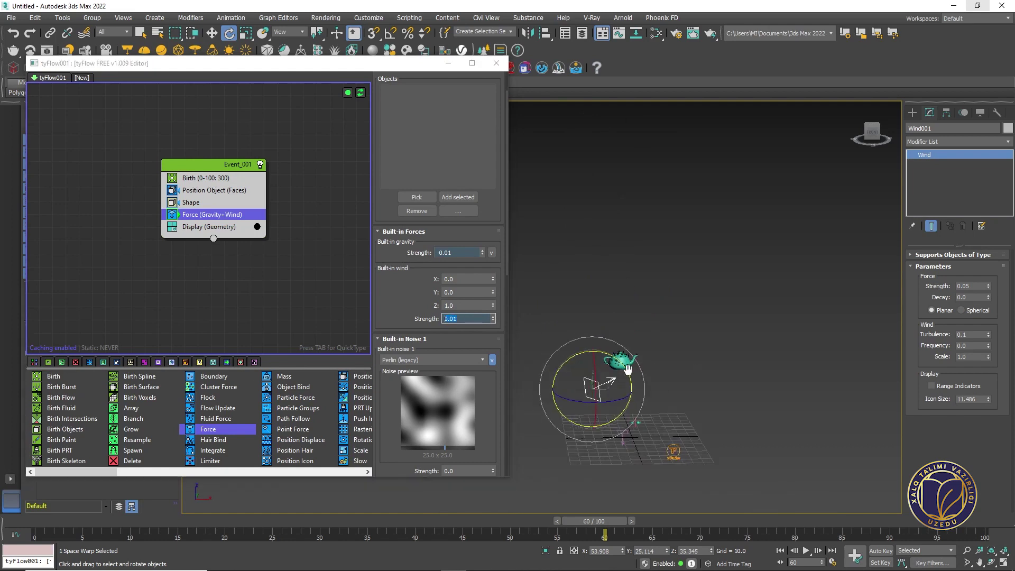
middle_drag(616, 389, 623, 375)
scroll(622, 376, up, 2)
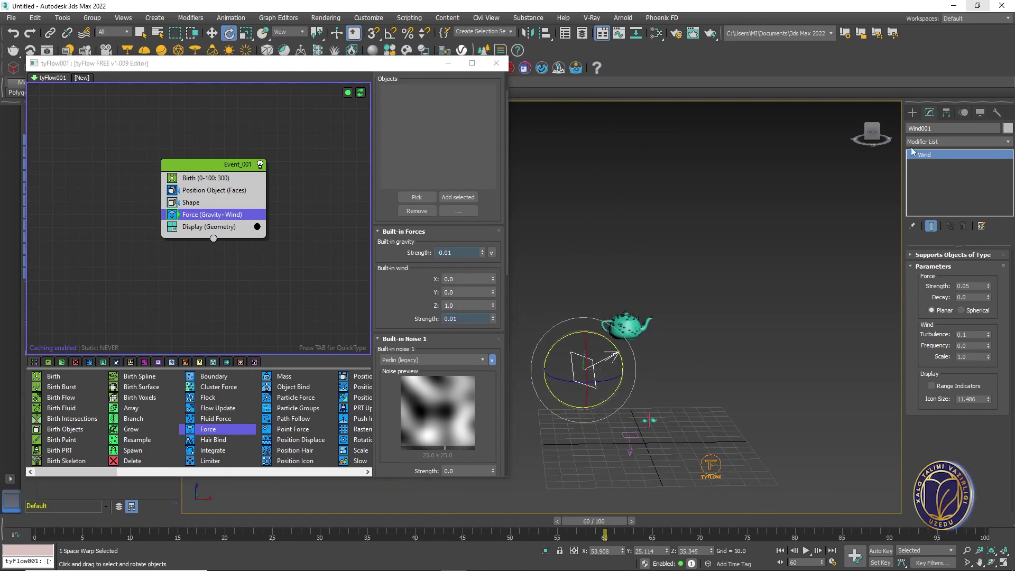
scroll(604, 402, up, 3)
middle_drag(616, 333, 626, 333)
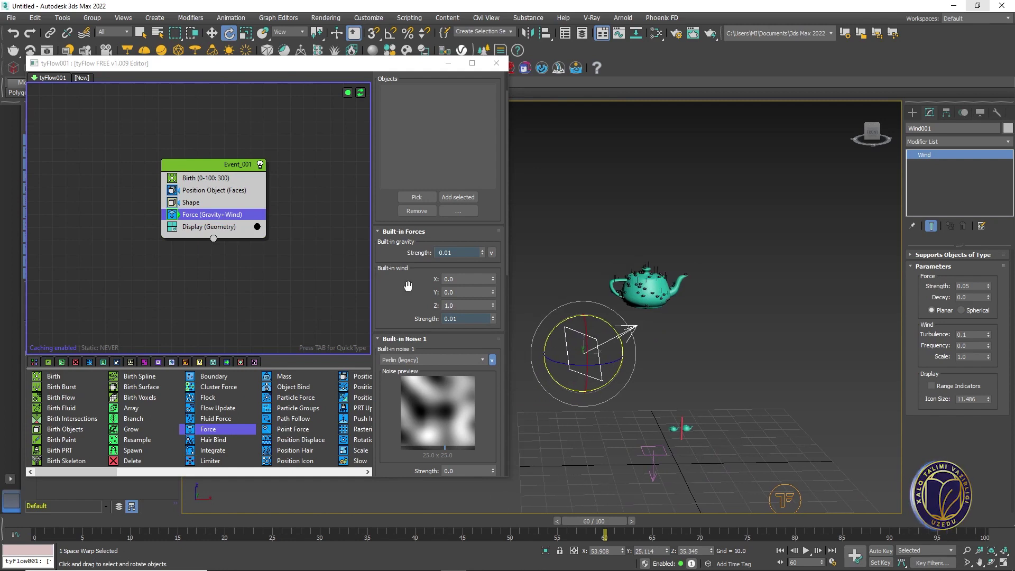
right_click(493, 305)
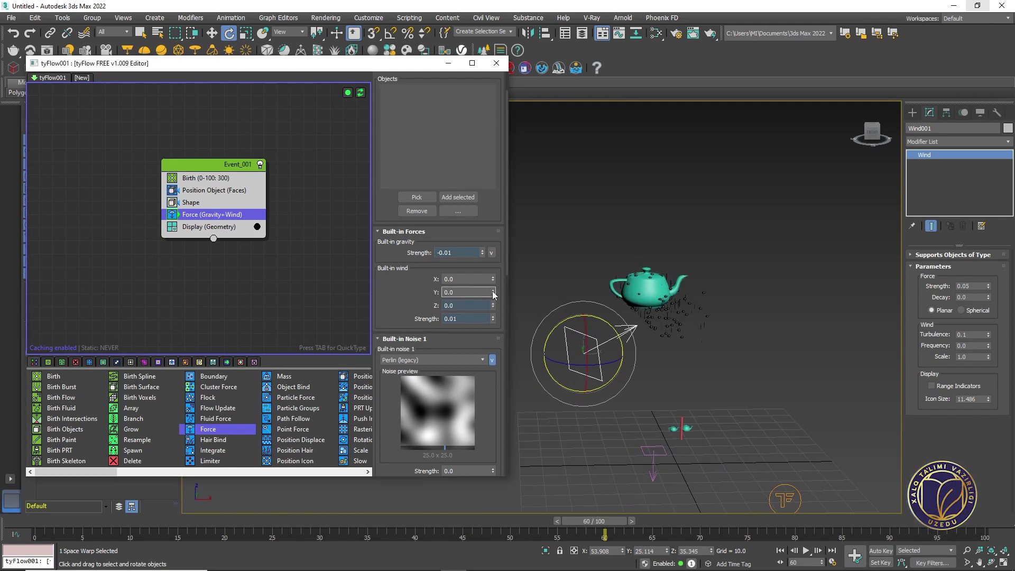
middle_drag(663, 320, 681, 324)
key(slash)
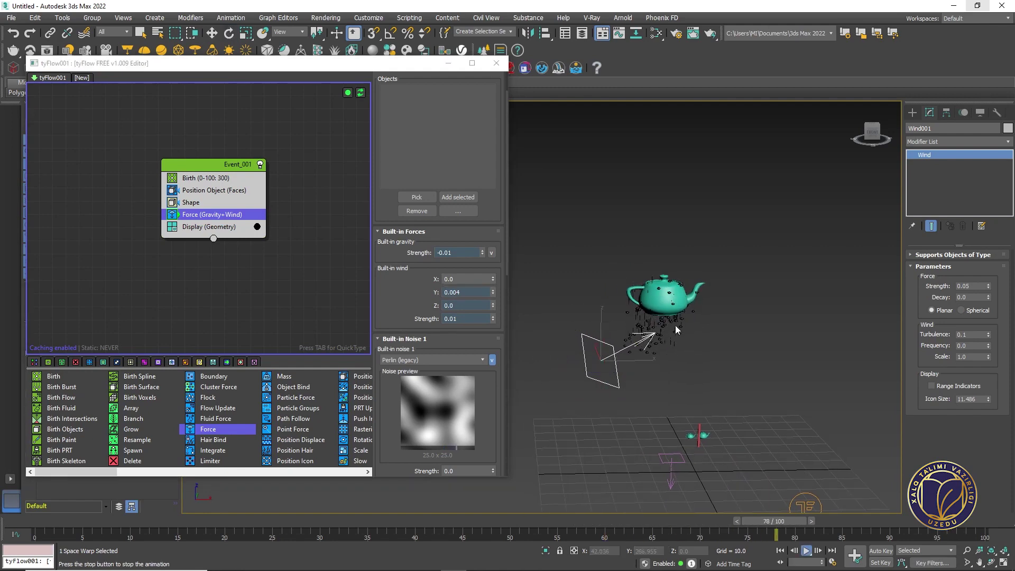
scroll(675, 325, up, 3)
drag(493, 293, 500, 254)
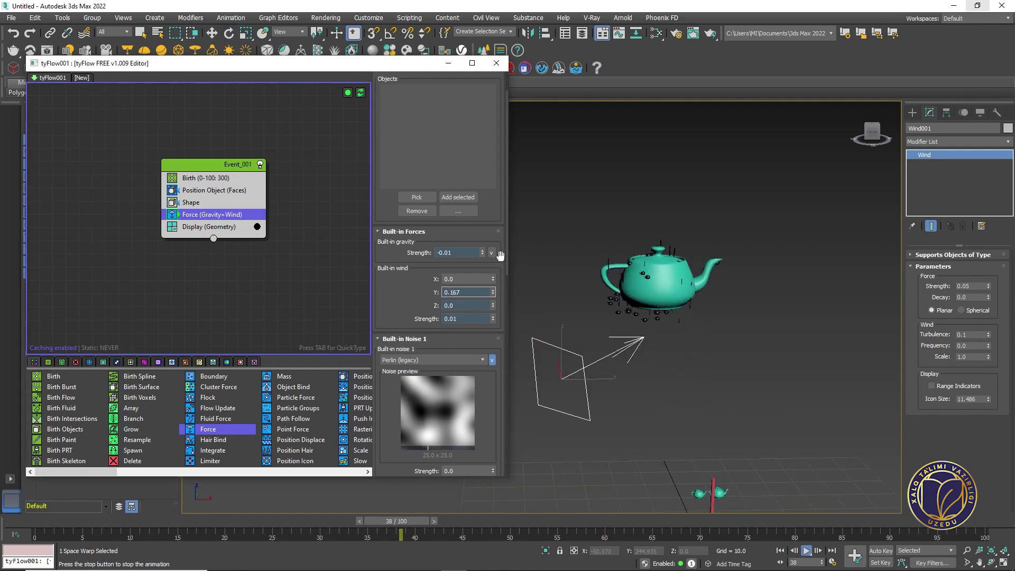
alt+middle_drag(613, 302, 636, 309)
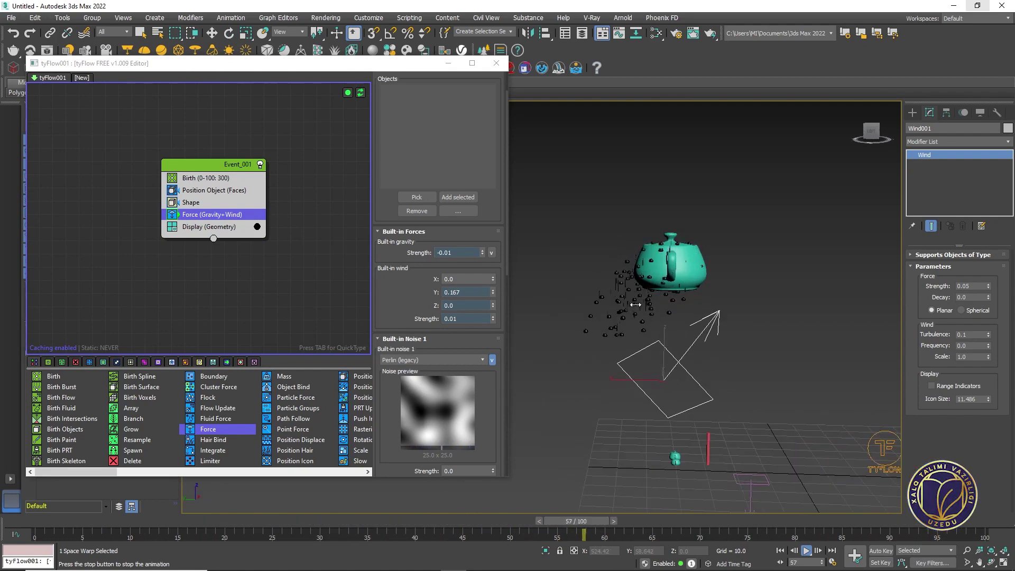
scroll(391, 310, down, 5)
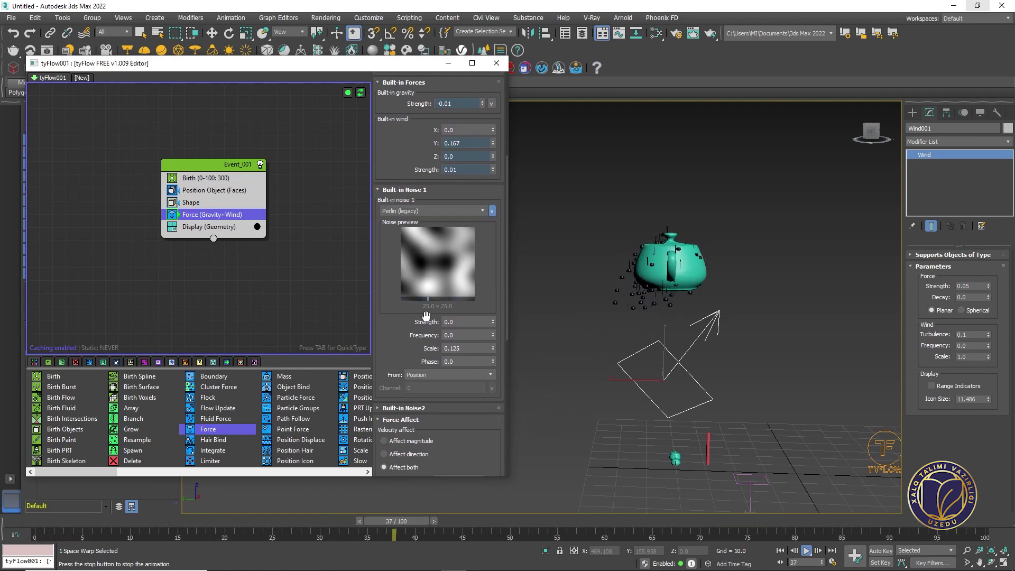
Set Built-in Noise 1 strength to 0.1, then play and scrub to around frame 46
click(403, 521)
key(e)
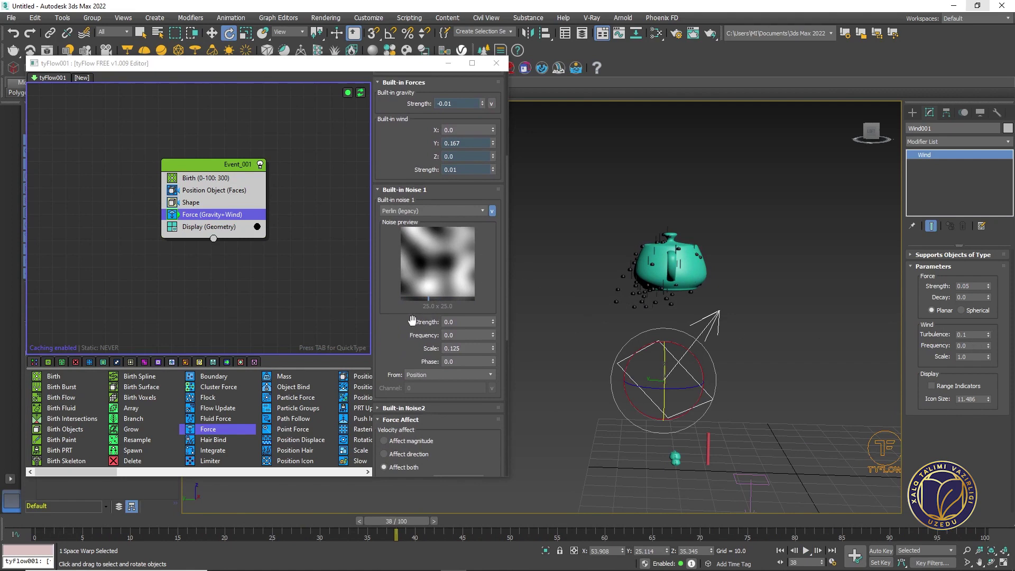
drag(412, 321, 418, 291)
text(1)
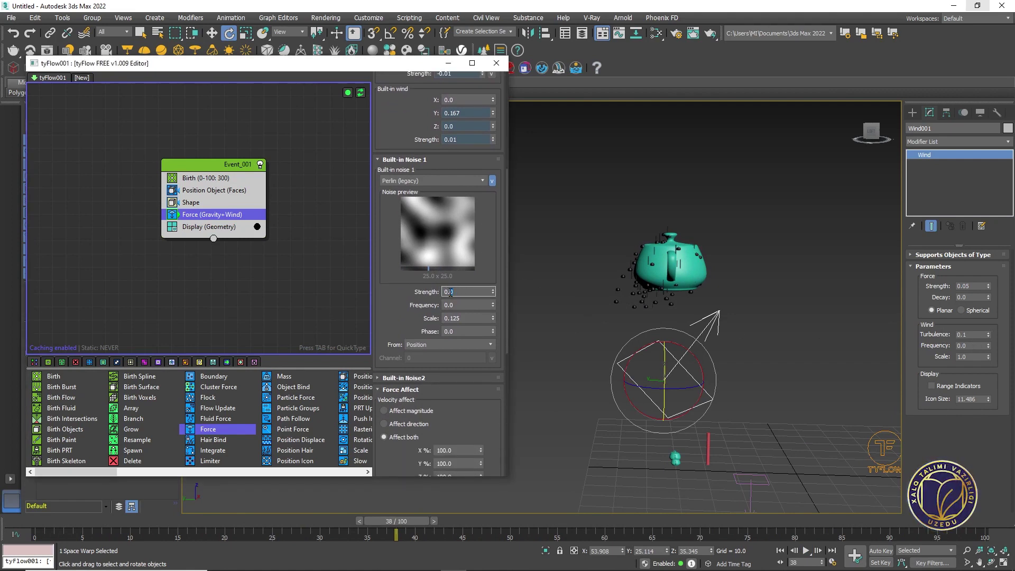
key(Return)
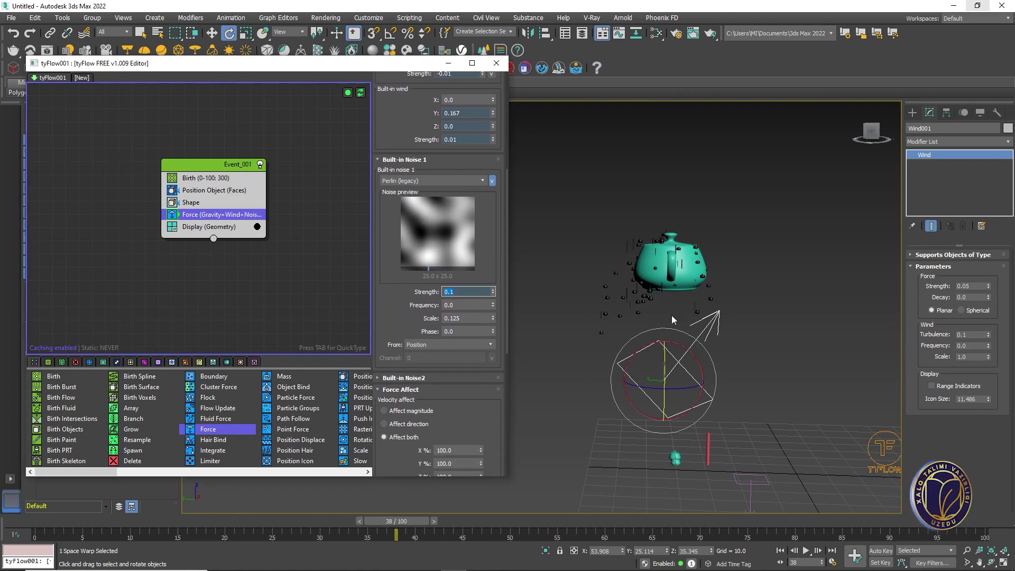
key(slash)
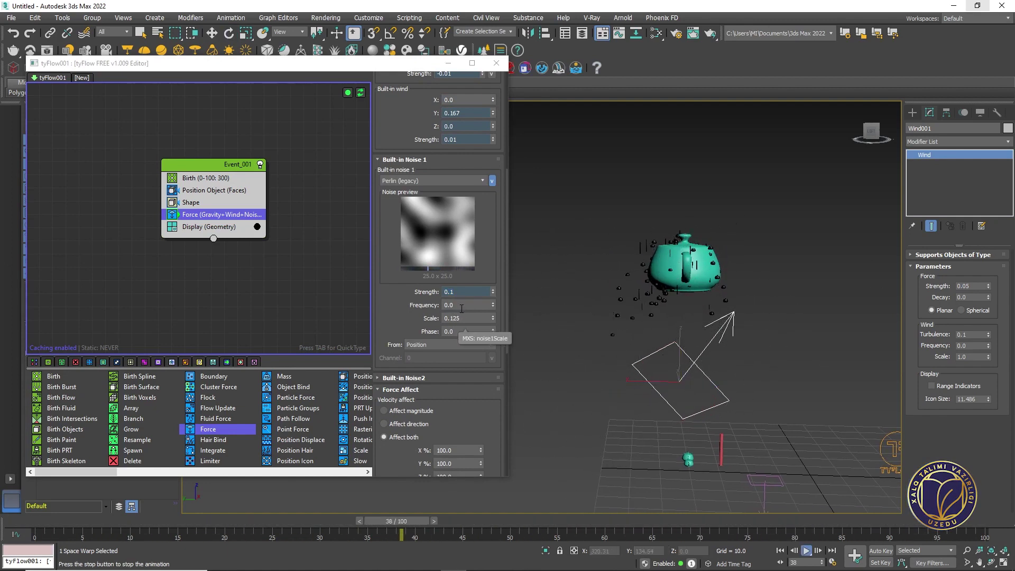
drag(370, 520, 532, 521)
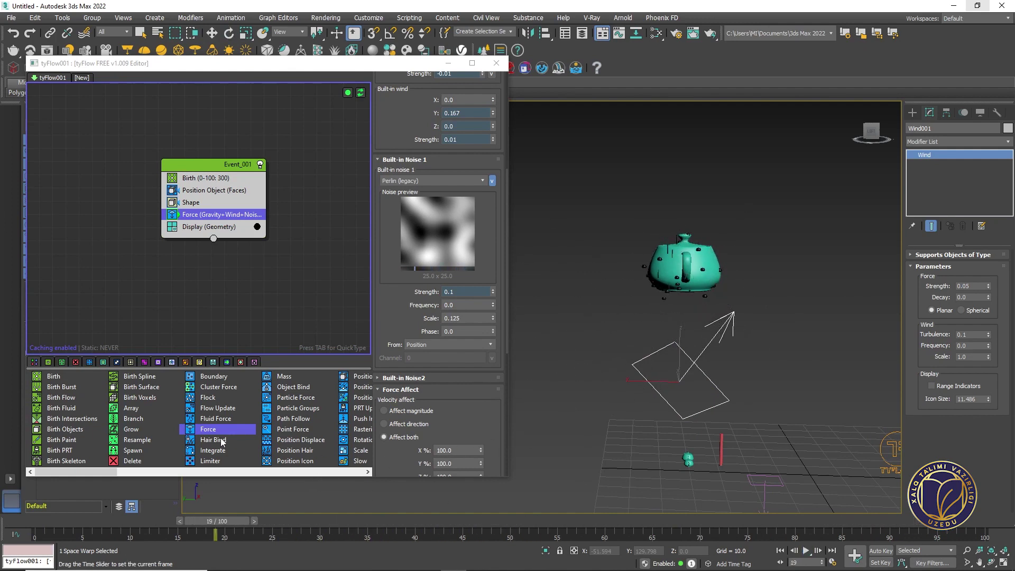
Expand the Built-in Noise 2 settings in the Force operator
key(e)
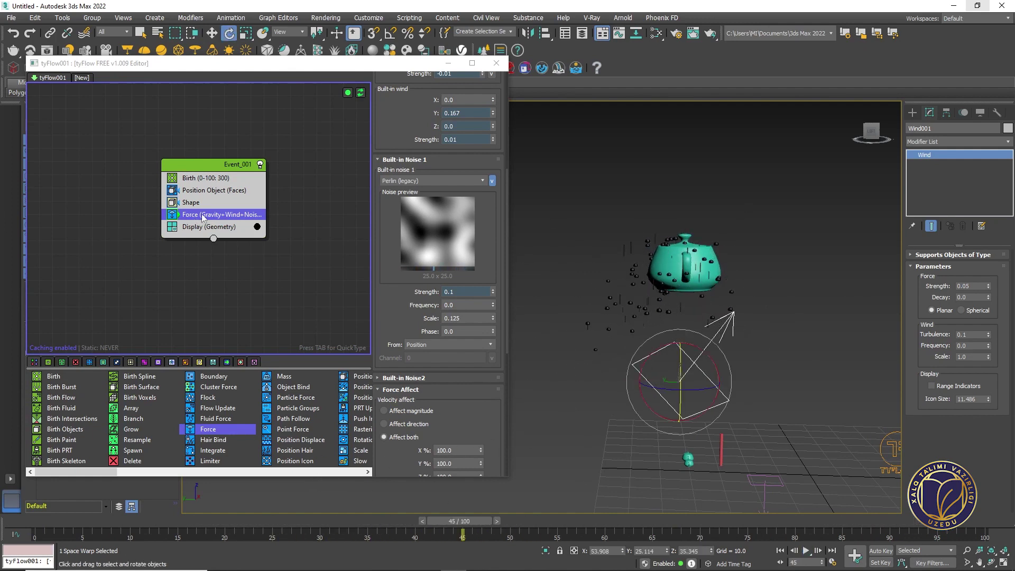
drag(395, 311, 386, 355)
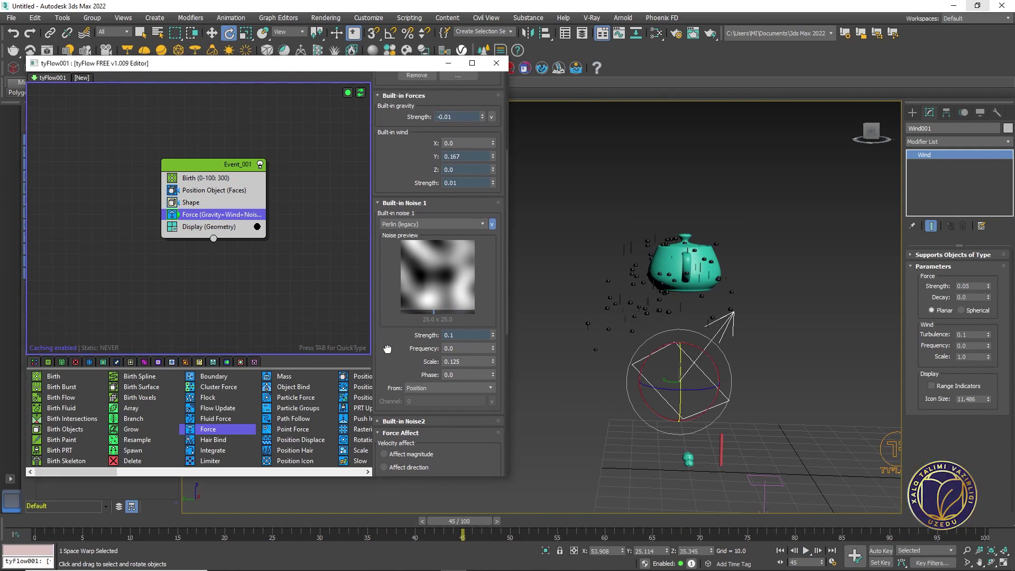
drag(388, 349, 426, 376)
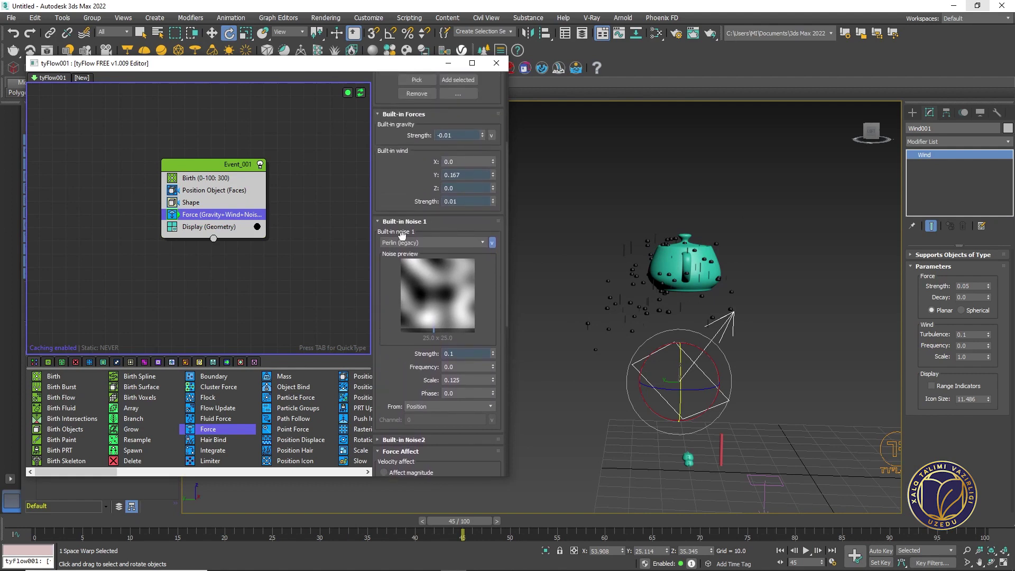
scroll(405, 185, up, 2)
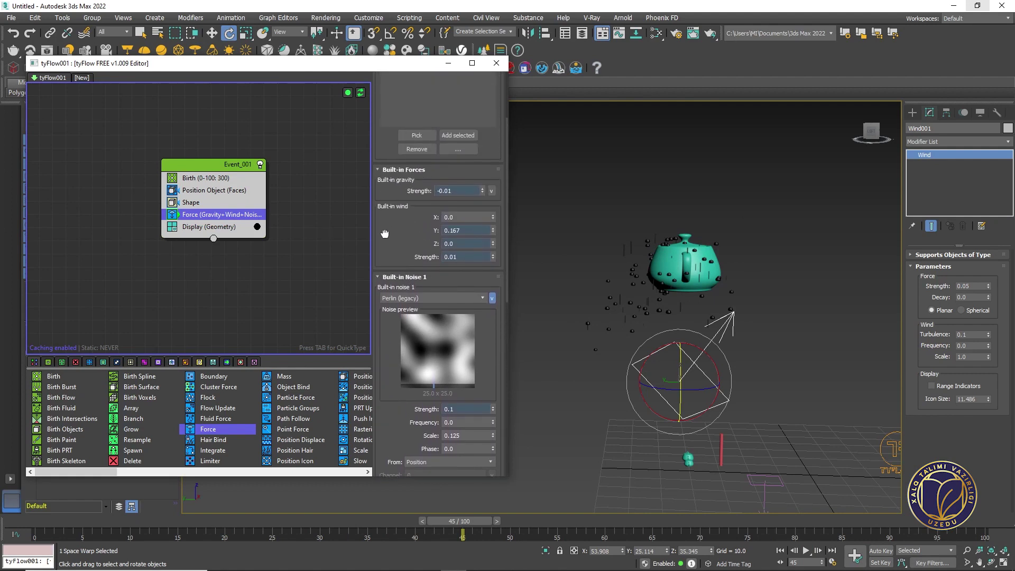
scroll(385, 234, down, 8)
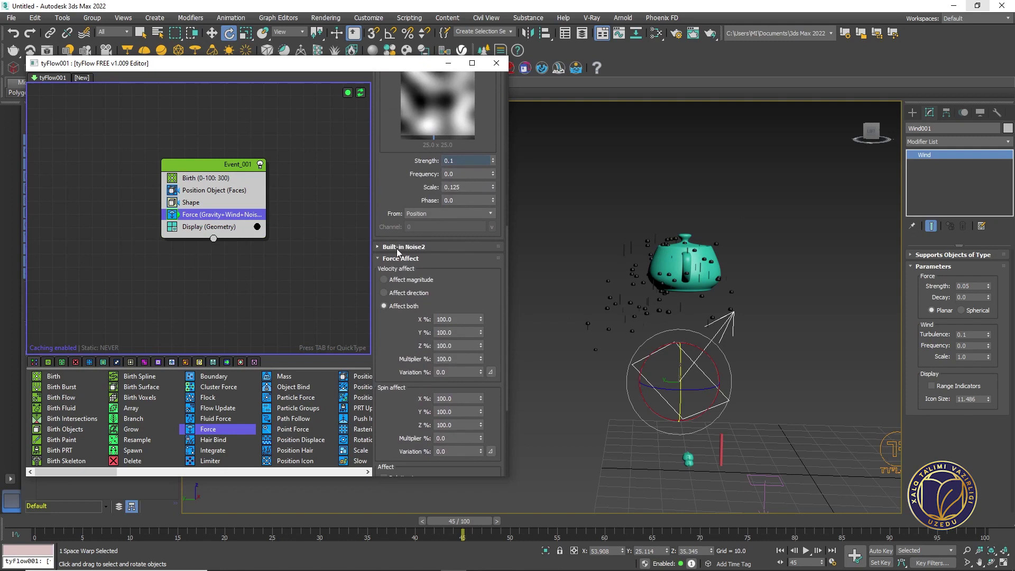
click(397, 248)
scroll(397, 276, down, 2)
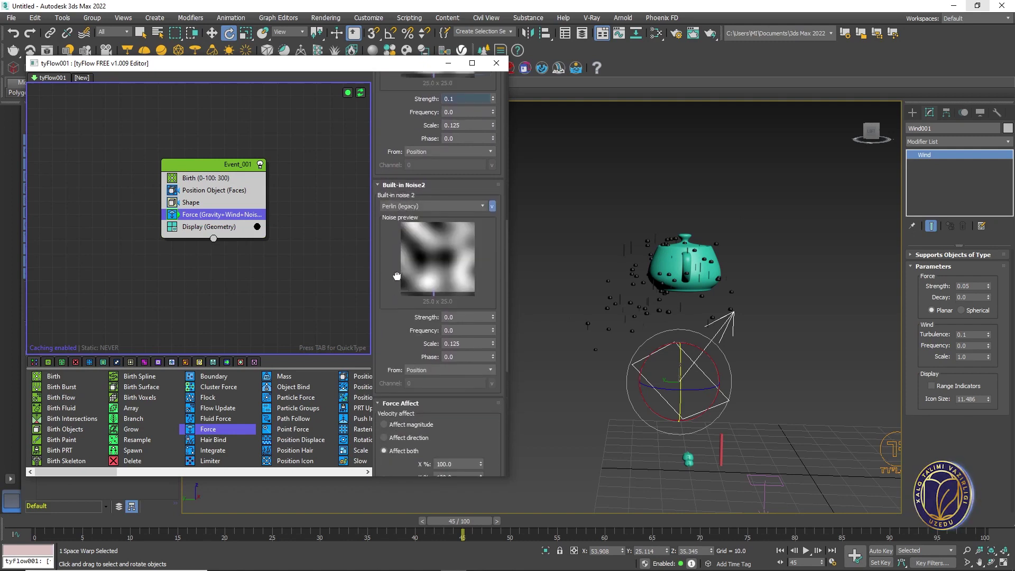
scroll(397, 275, up, 2)
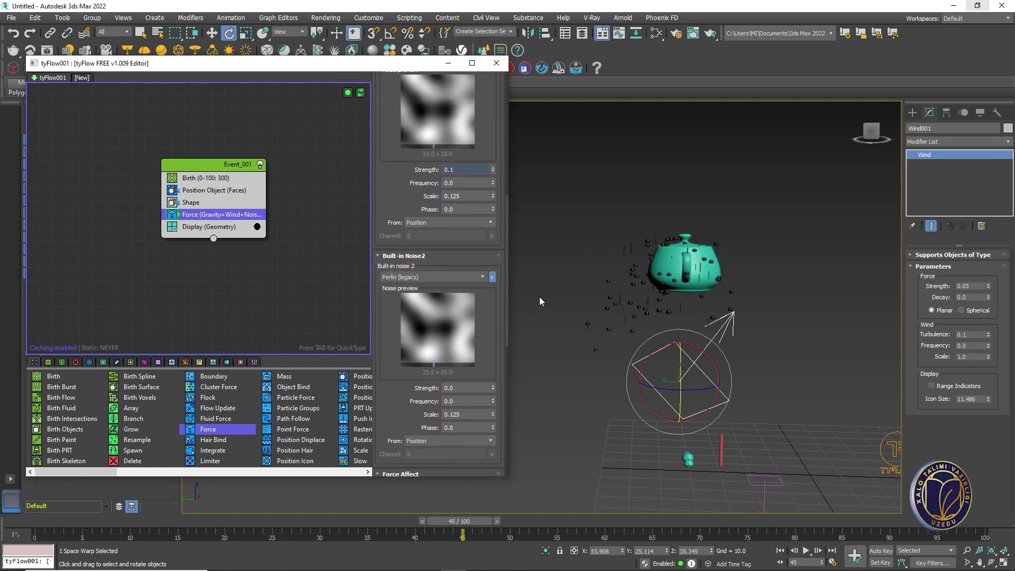
scroll(397, 401, down, 6)
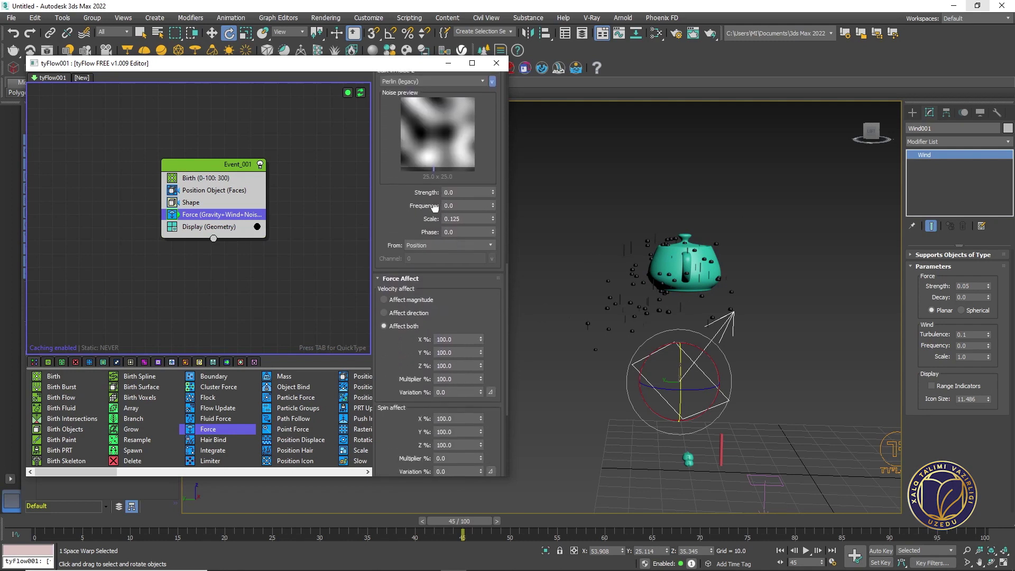
scroll(460, 394, up, 6)
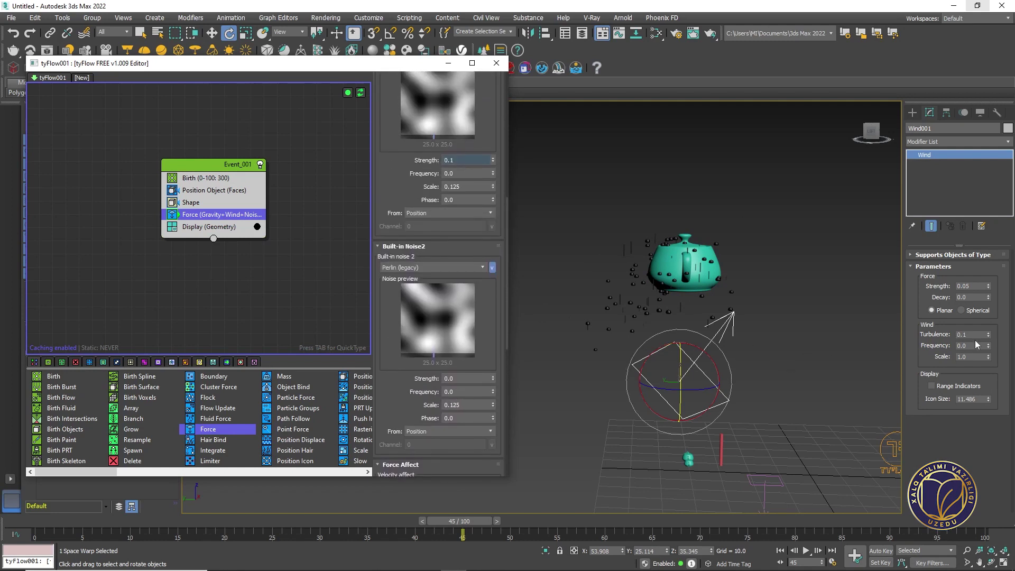
Rotate Wind001 so it points further up and to the left
drag(974, 335, 939, 338)
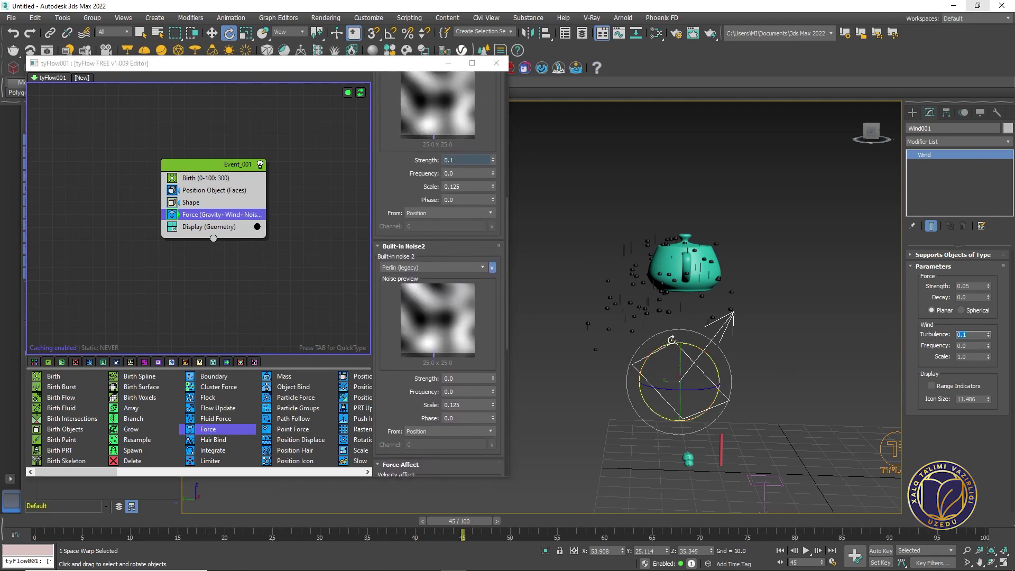
middle_drag(750, 388, 738, 376)
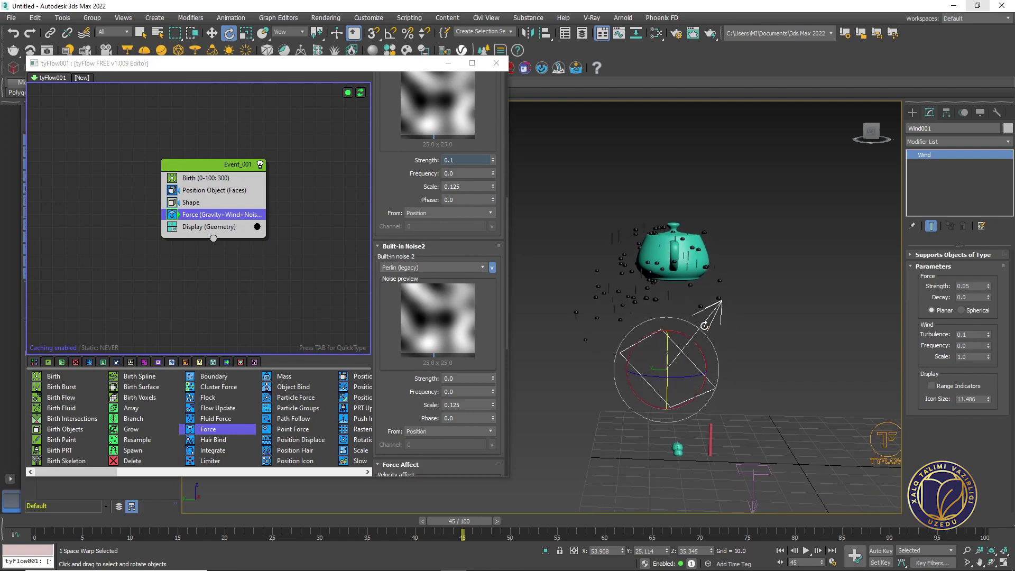
alt+middle_drag(701, 327, 732, 347)
key(w)
key(e)
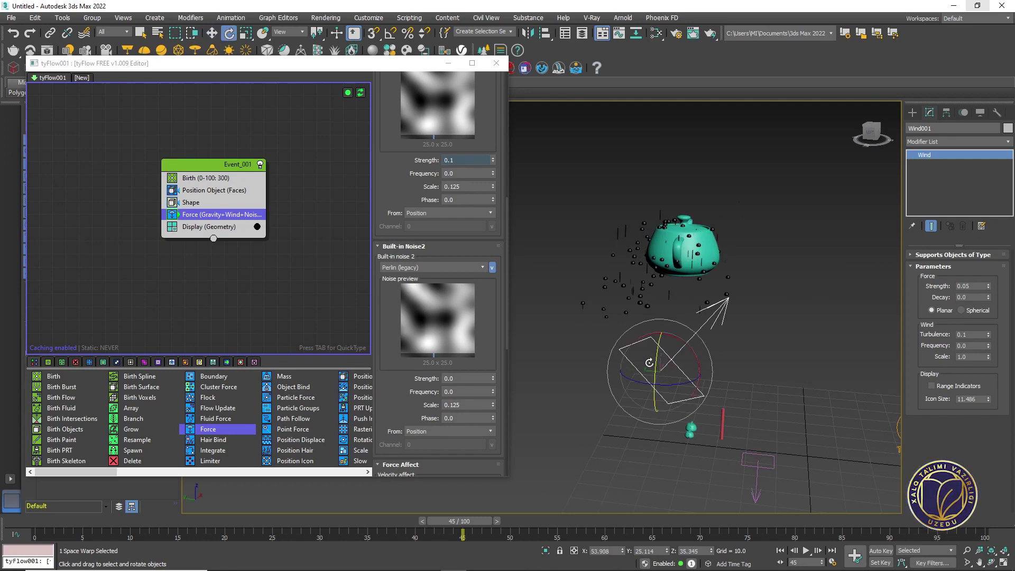
drag(684, 349, 654, 358)
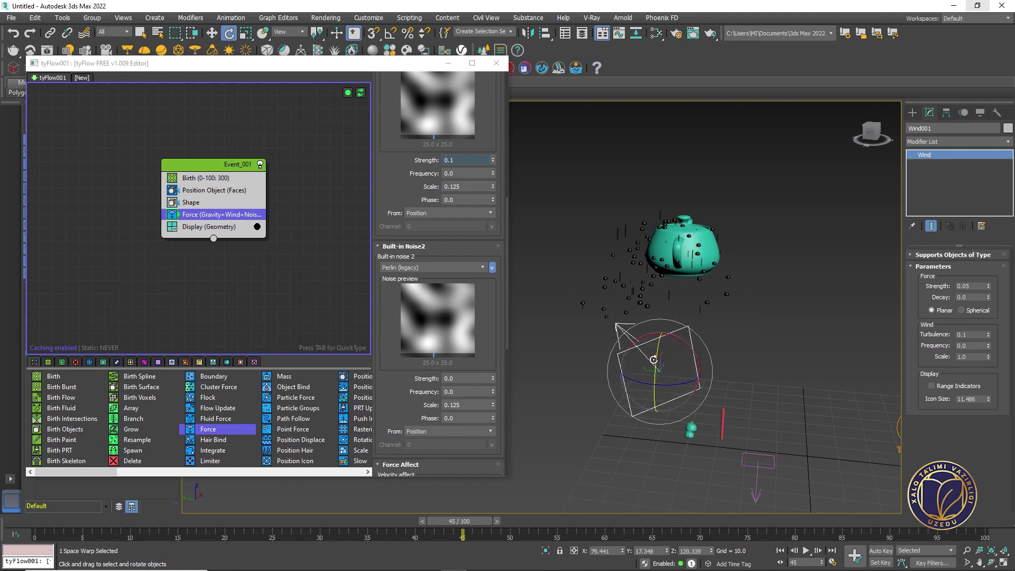
middle_drag(654, 358, 649, 351)
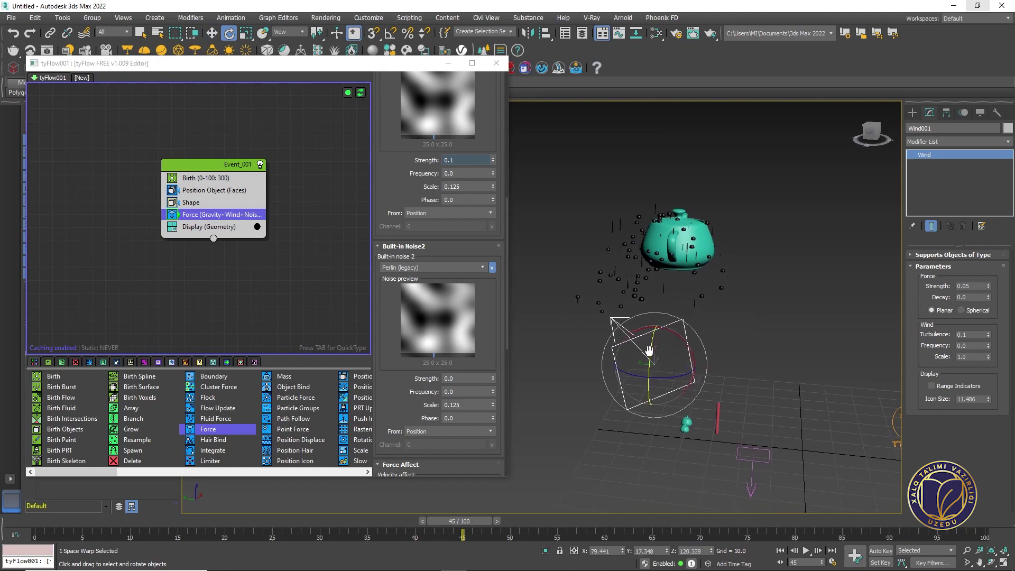
With Auto Key on, rotate the wind to blow right at frame 15, then return to frame 0
click(884, 550)
drag(459, 521, 180, 521)
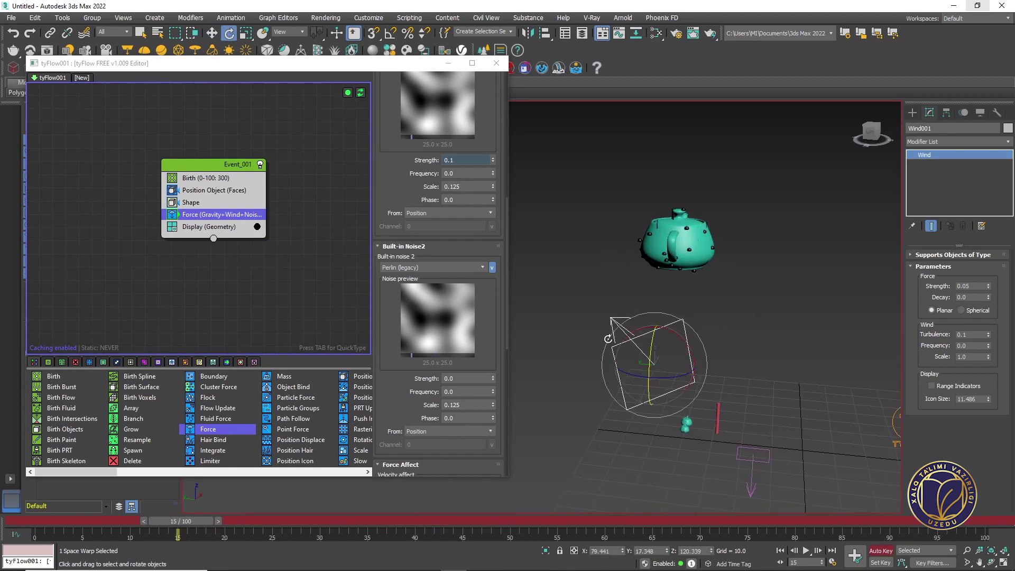
drag(636, 379, 492, 357)
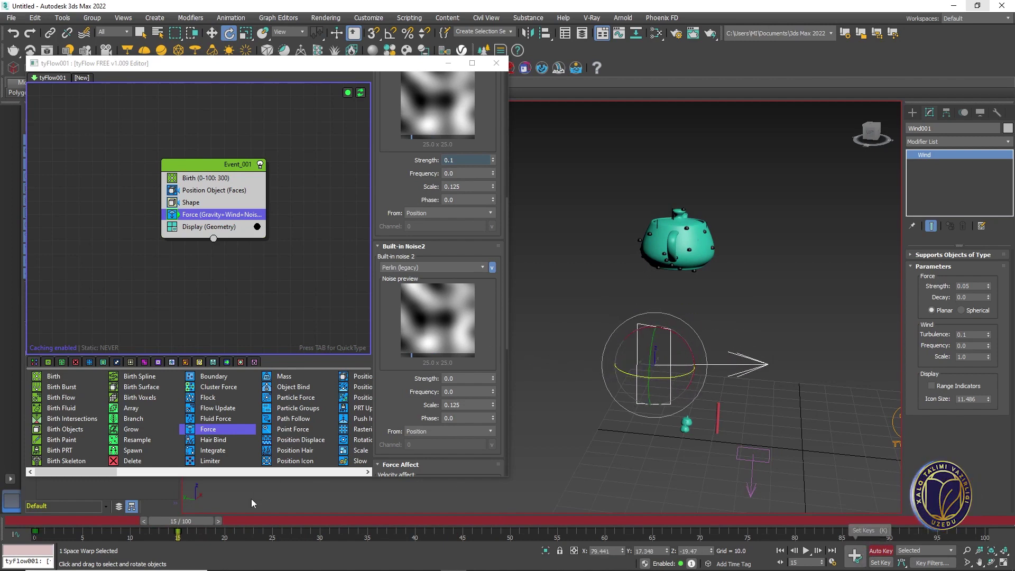
drag(204, 522, 25, 485)
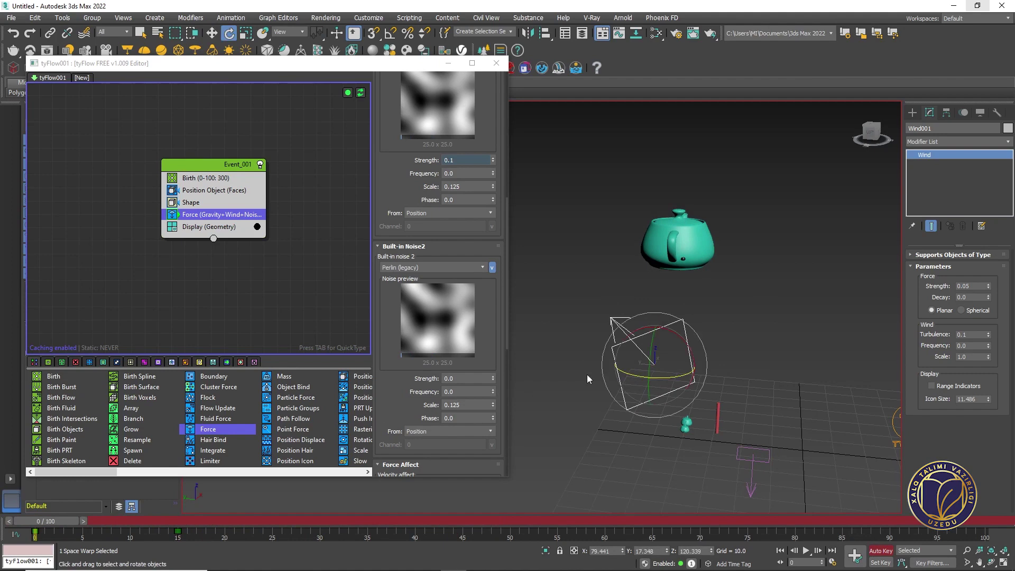
Turn Auto Key off and set the built-in wind strength to 0
key(n)
scroll(394, 175, up, 5)
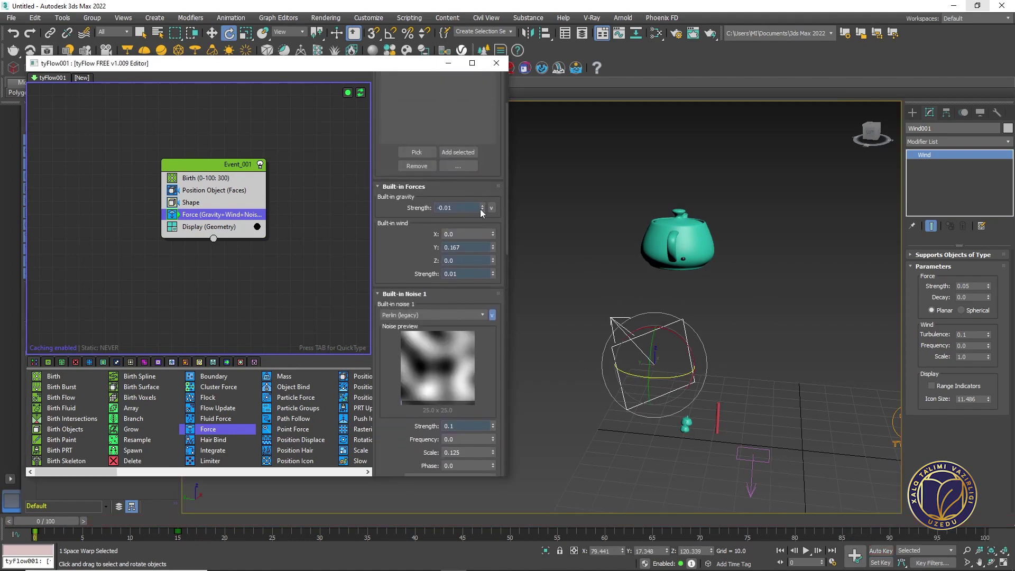
scroll(446, 240, down, 1)
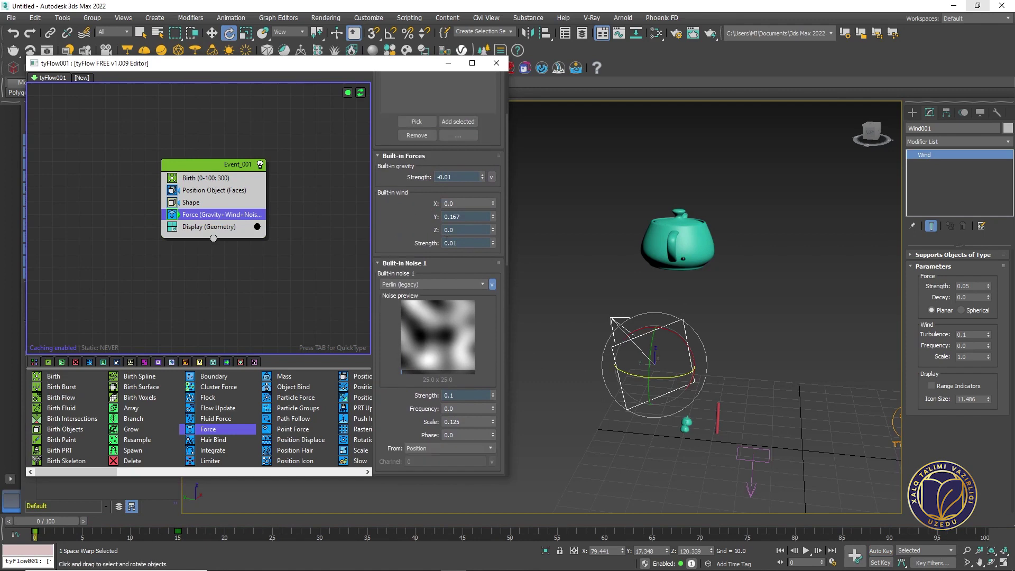
click(493, 244)
scroll(417, 363, up, 2)
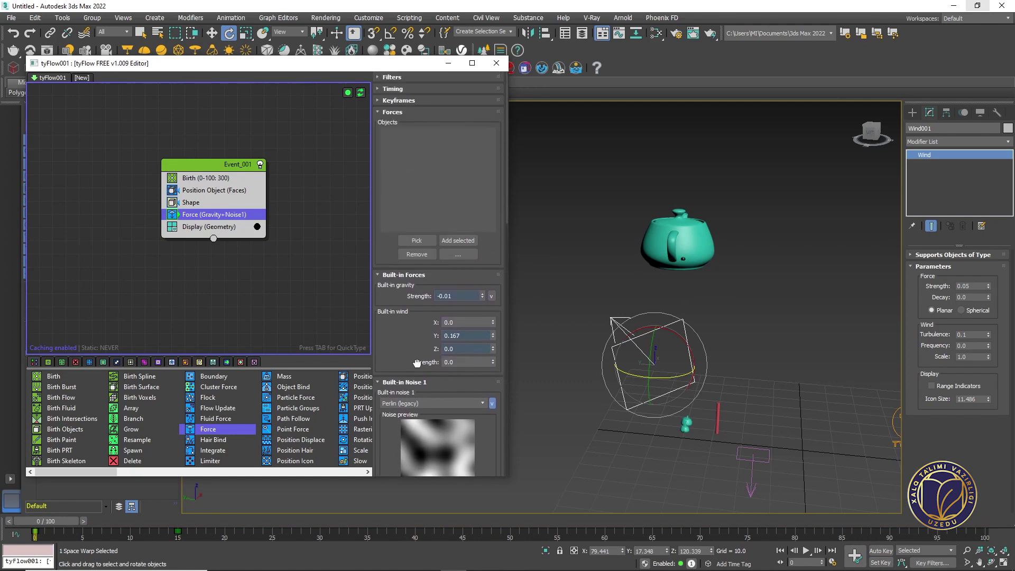
Pick Wind001 as the Force operator's force and play the animation
click(417, 241)
click(663, 327)
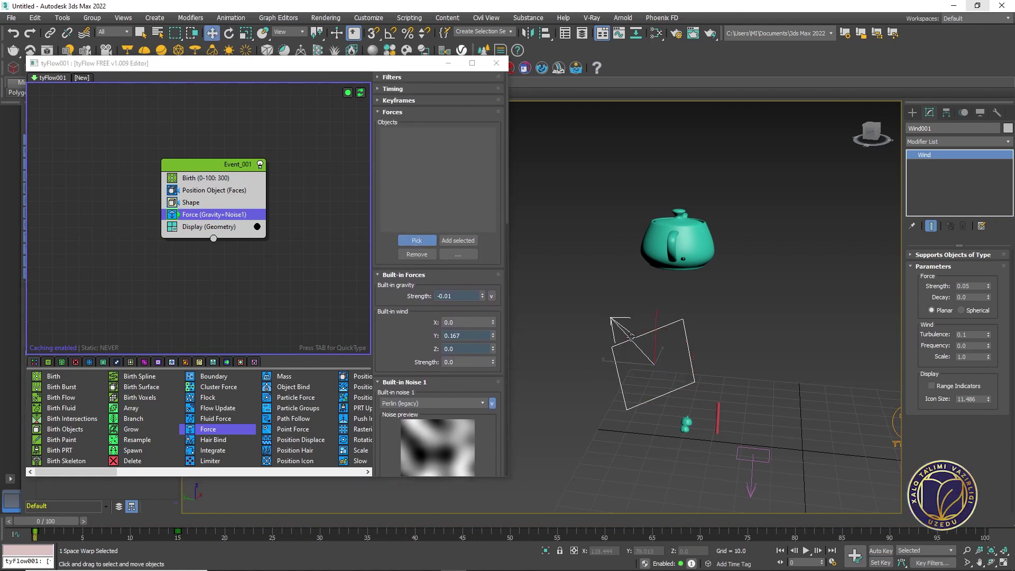
key(slash)
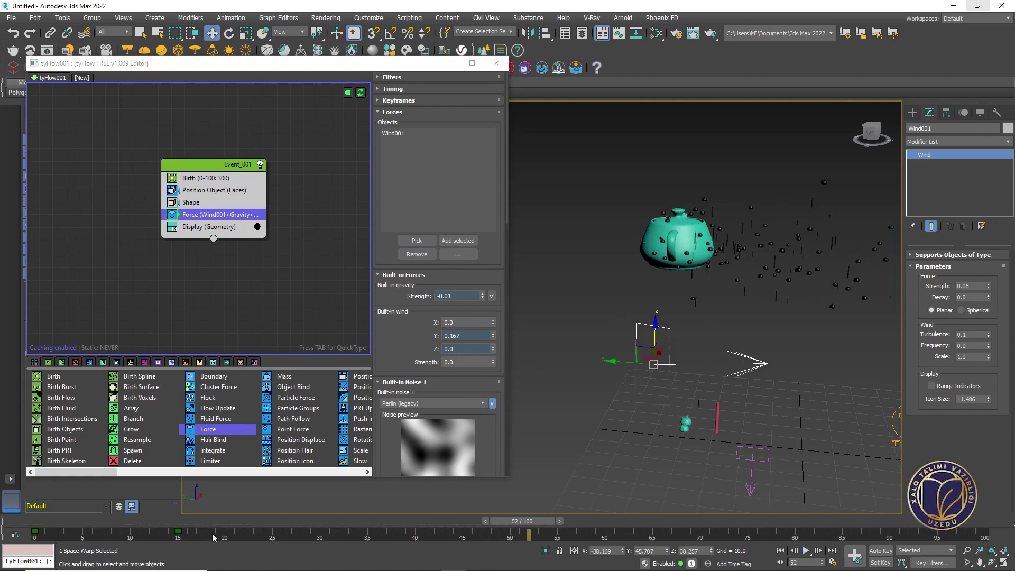
Select the keys at frames 0 and 15, play the animation, and stop near frame 45
drag(214, 537, 163, 533)
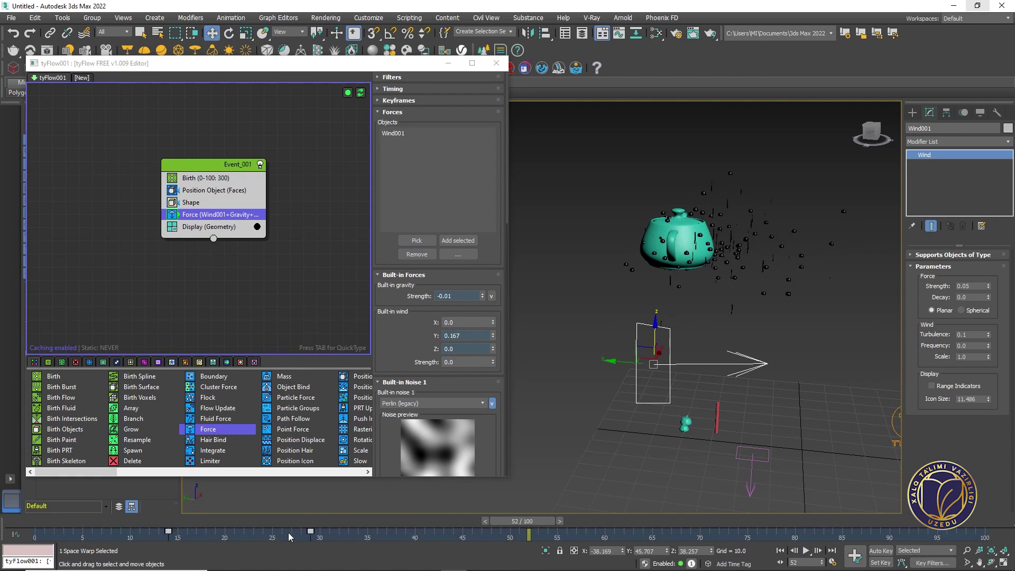
key(/)
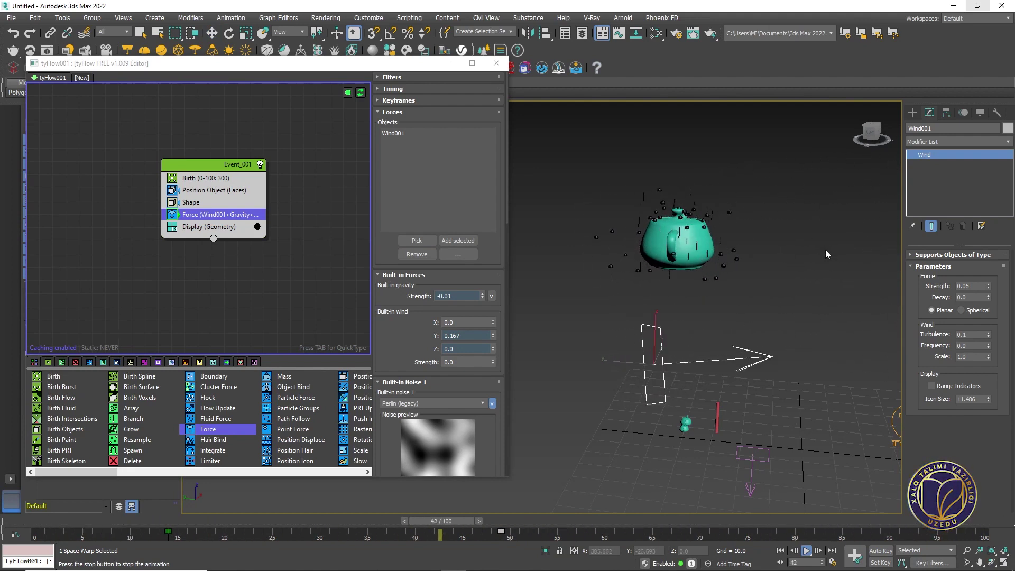
drag(419, 521, 453, 521)
key(w)
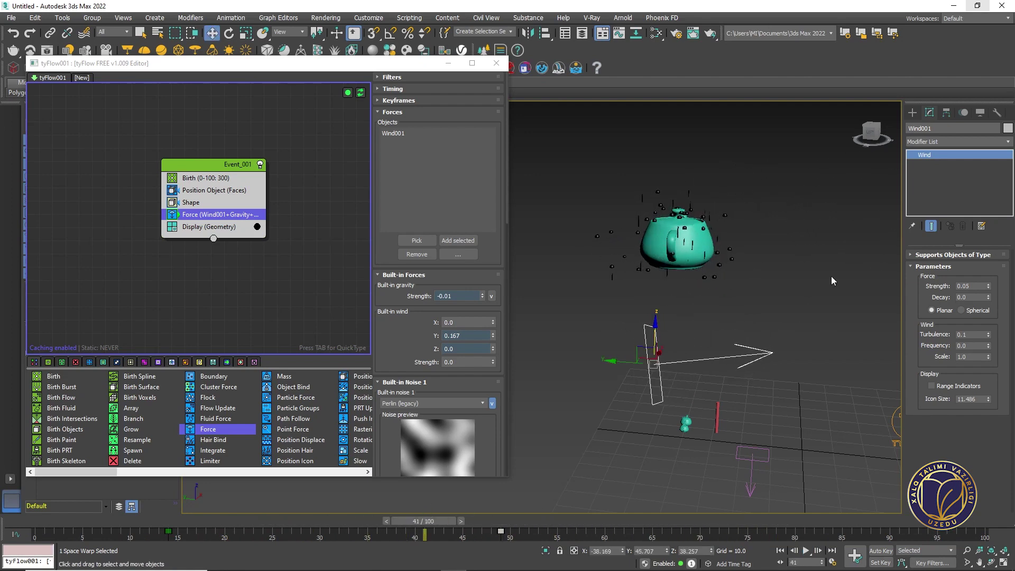
List the force space warps and nudge the Event_001 node slightly down
click(913, 113)
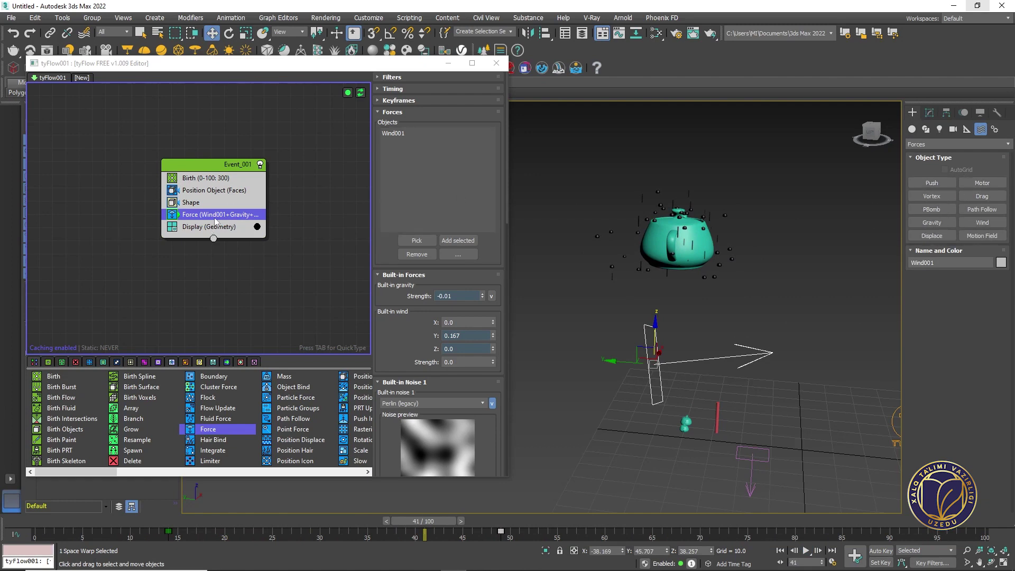
middle_drag(280, 223, 283, 243)
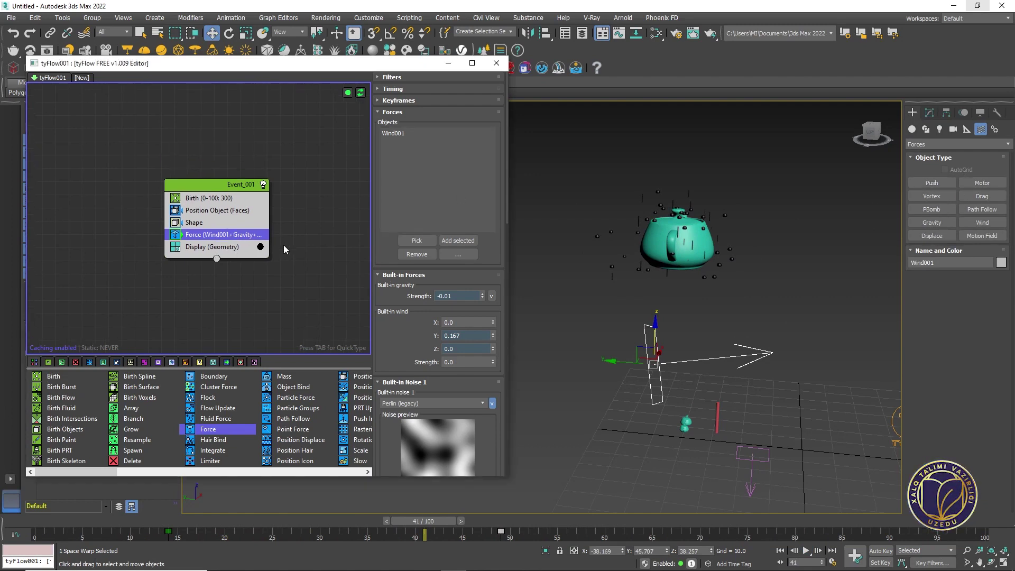
click(224, 235)
middle_drag(622, 281, 611, 271)
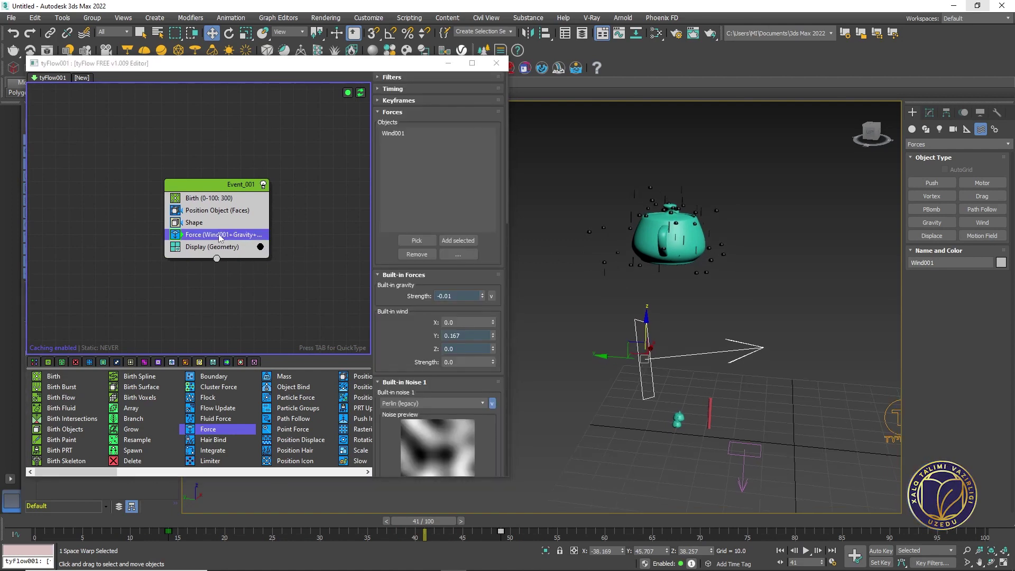
Add a Delete operator below Force in Event_001, preview playback, and reveal its Timing options
click(319, 281)
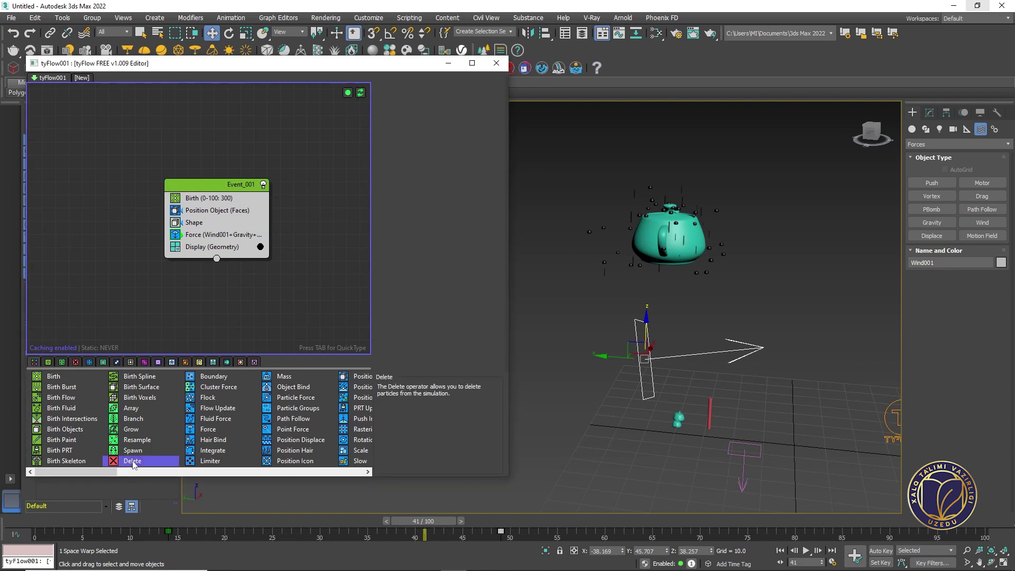
drag(133, 462, 233, 244)
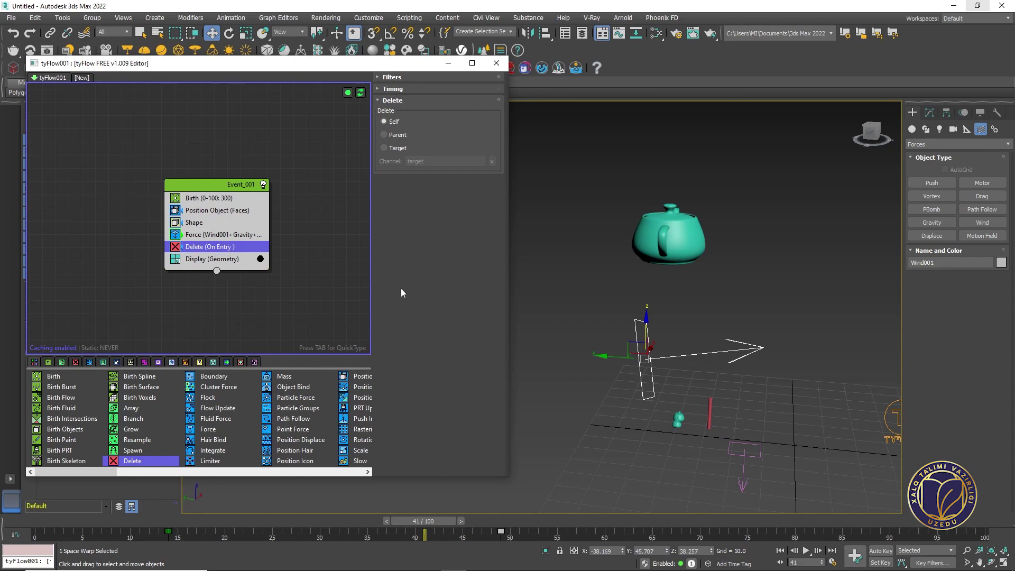
middle_drag(585, 327, 597, 332)
key(slash)
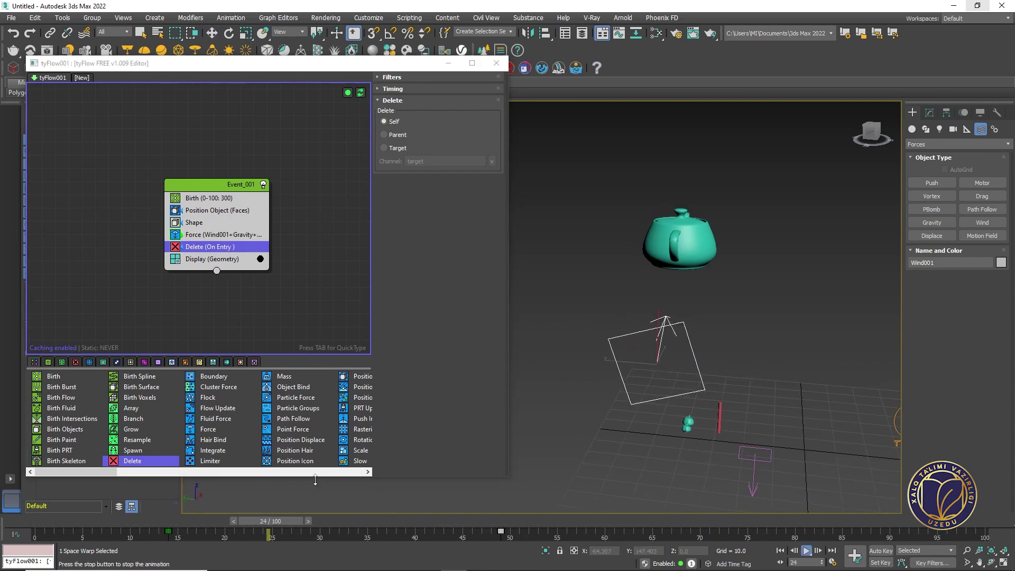
key(slash)
click(393, 89)
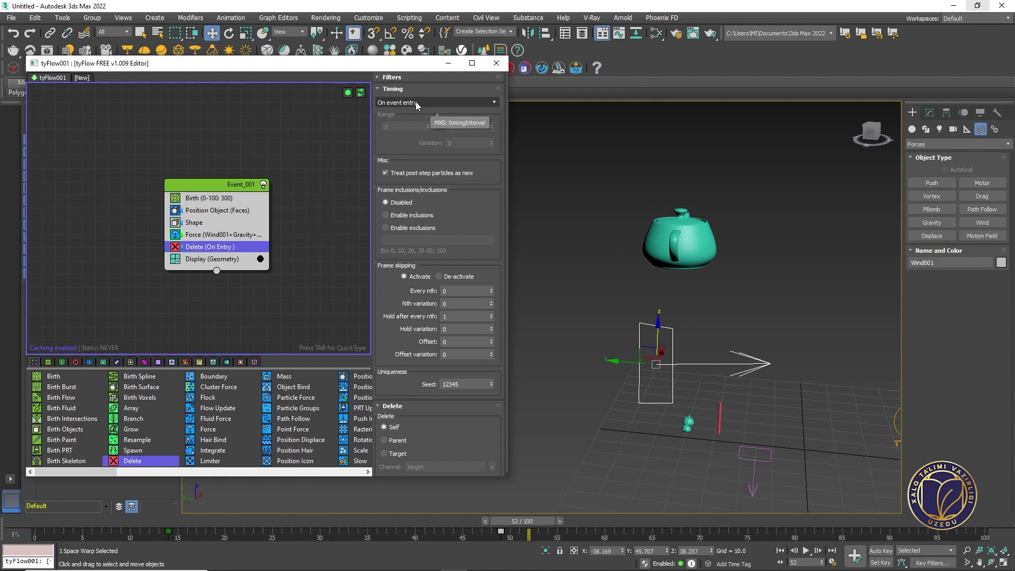
Switch Delete timing to Particle age with range start 10 and preview the animation
click(417, 104)
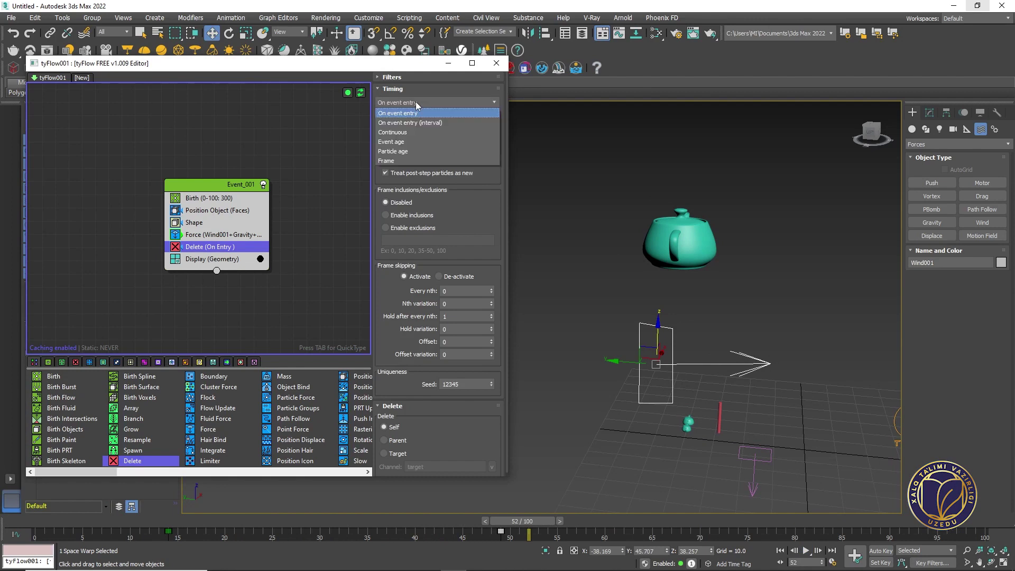
click(402, 151)
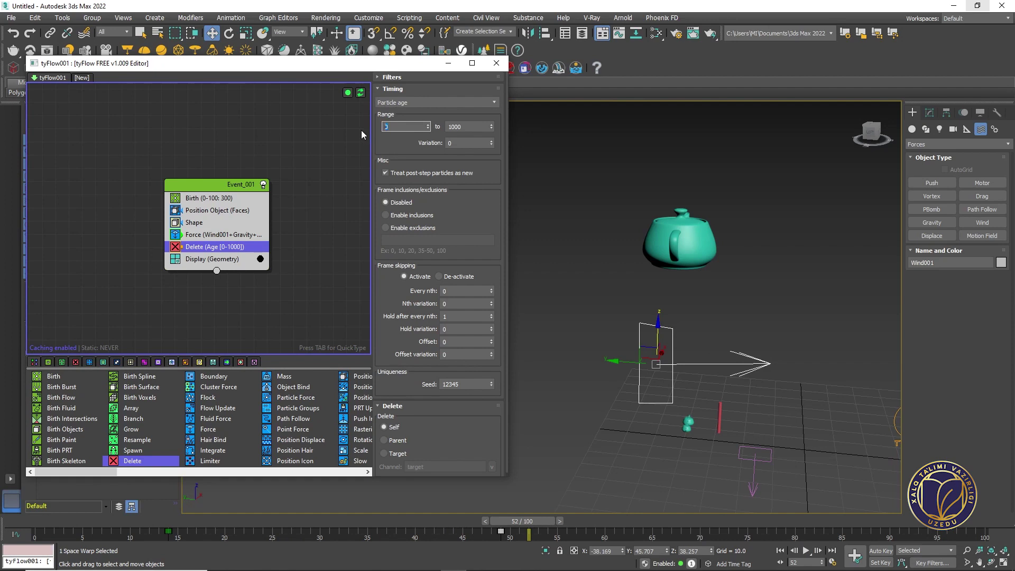
text(10)
key(Return)
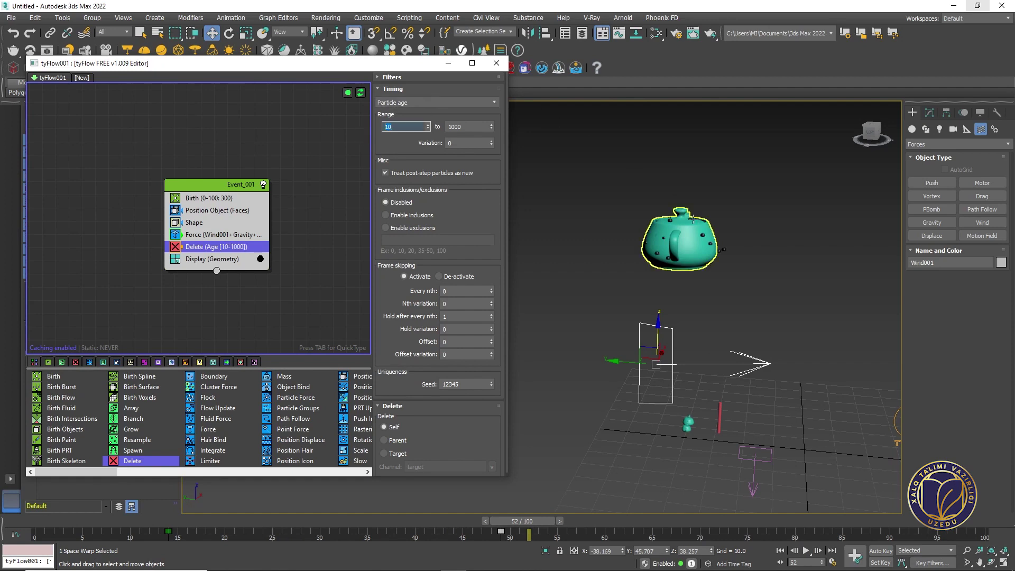
middle_drag(692, 218, 659, 229)
scroll(659, 229, down, 3)
key(slash)
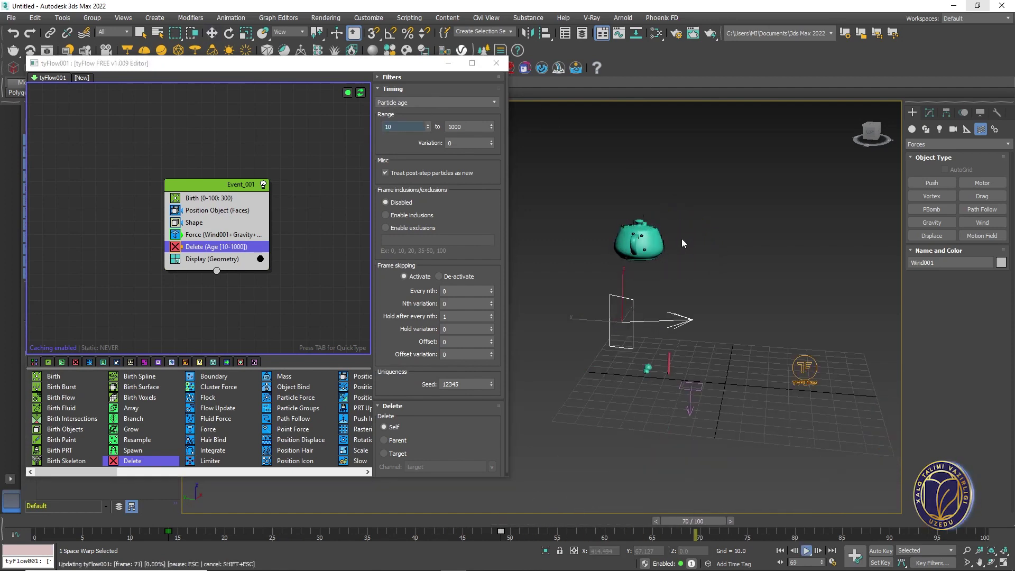
scroll(642, 241, up, 3)
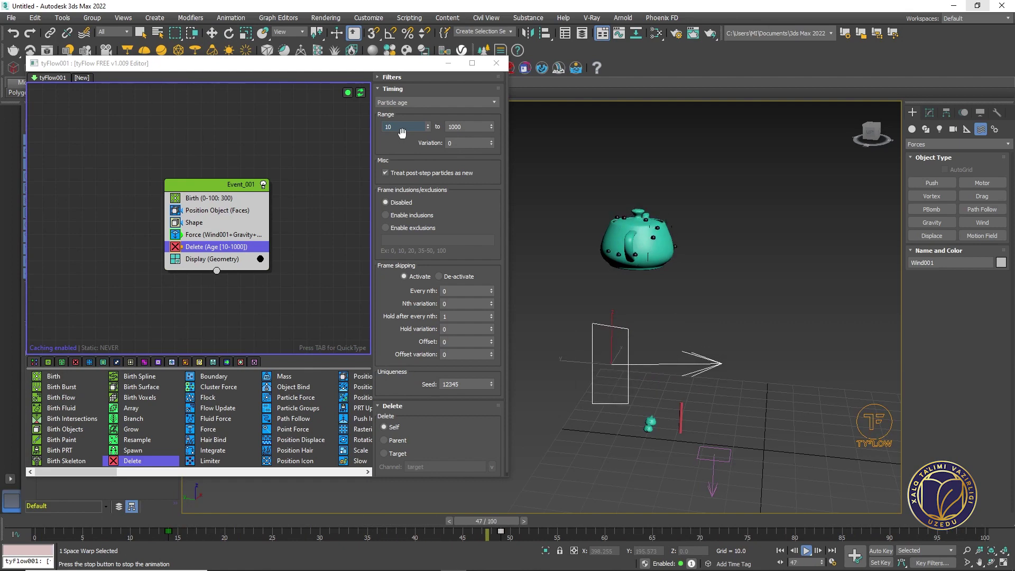
Raise the Delete age range start to 30 and replay the preview
drag(402, 129, 350, 126)
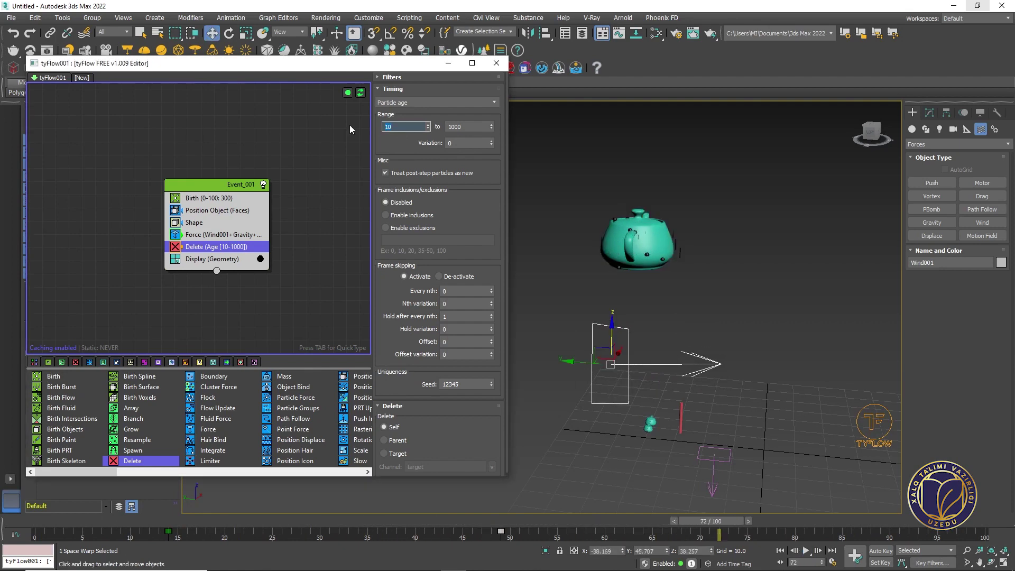
text(30)
key(Return)
middle_drag(657, 298, 644, 303)
key(/)
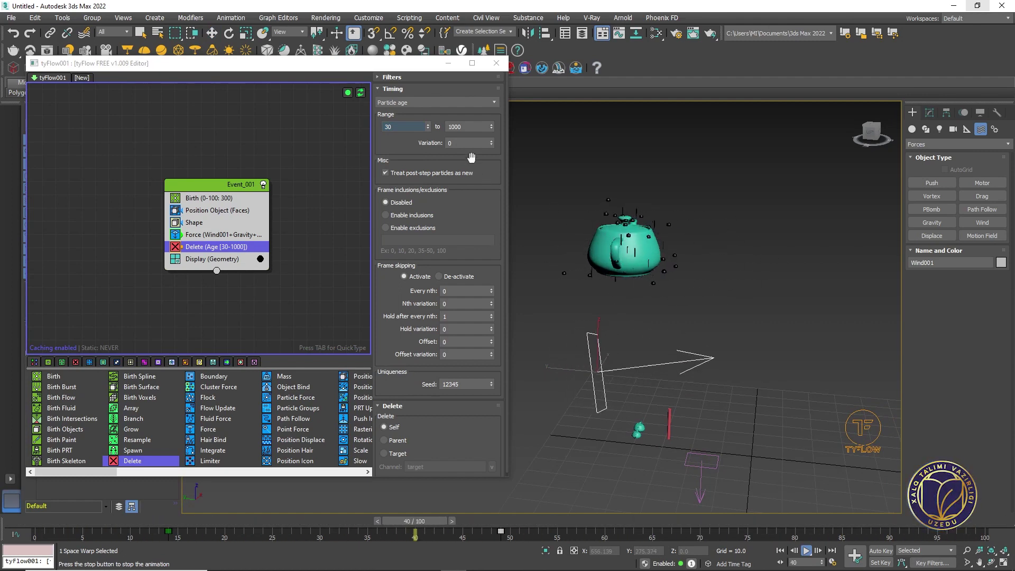
Play and scrub the simulation around frames 30, 12, 61 and 23 to check particle deletion
key(/)
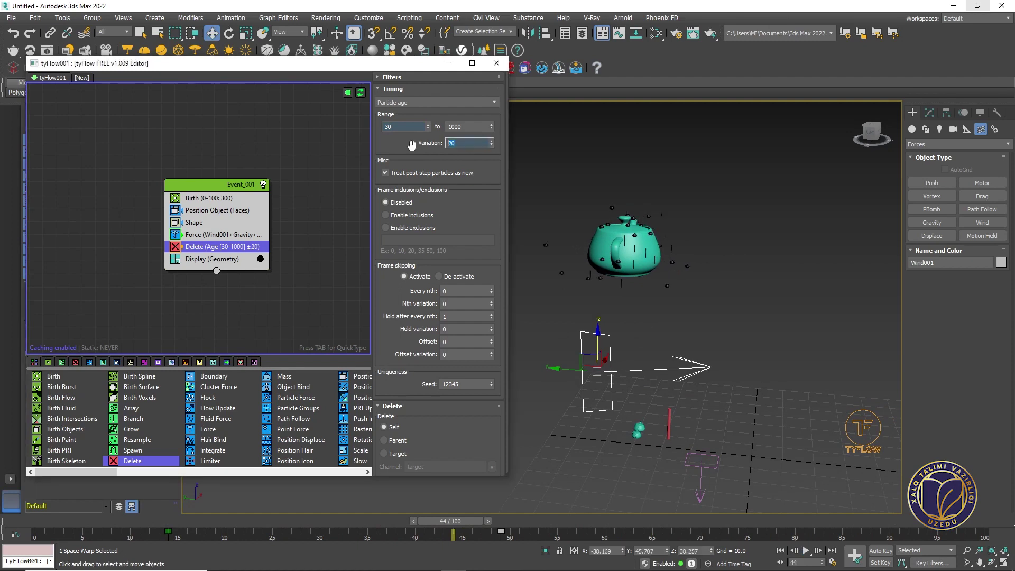
key(/)
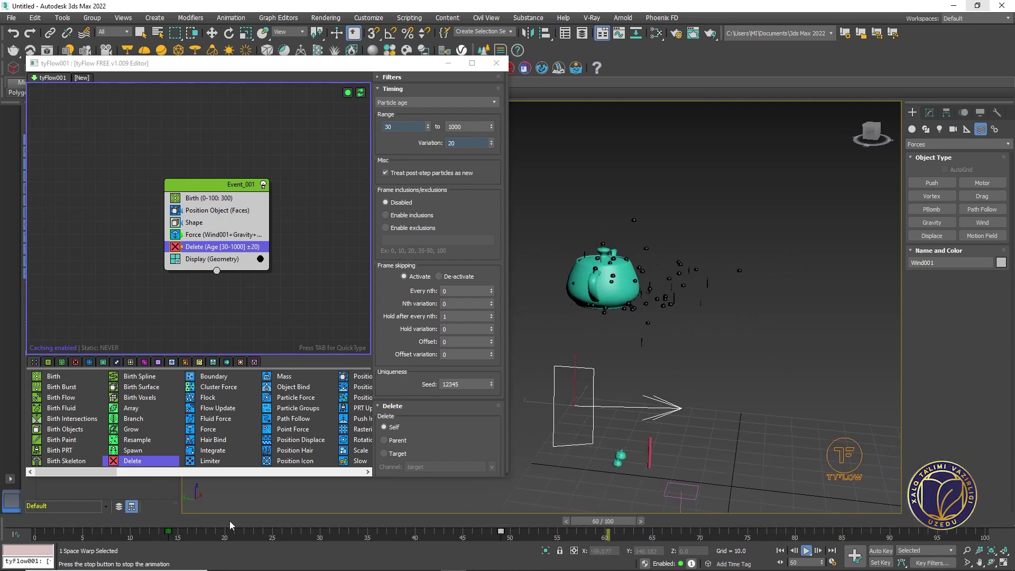
click(332, 530)
key(w)
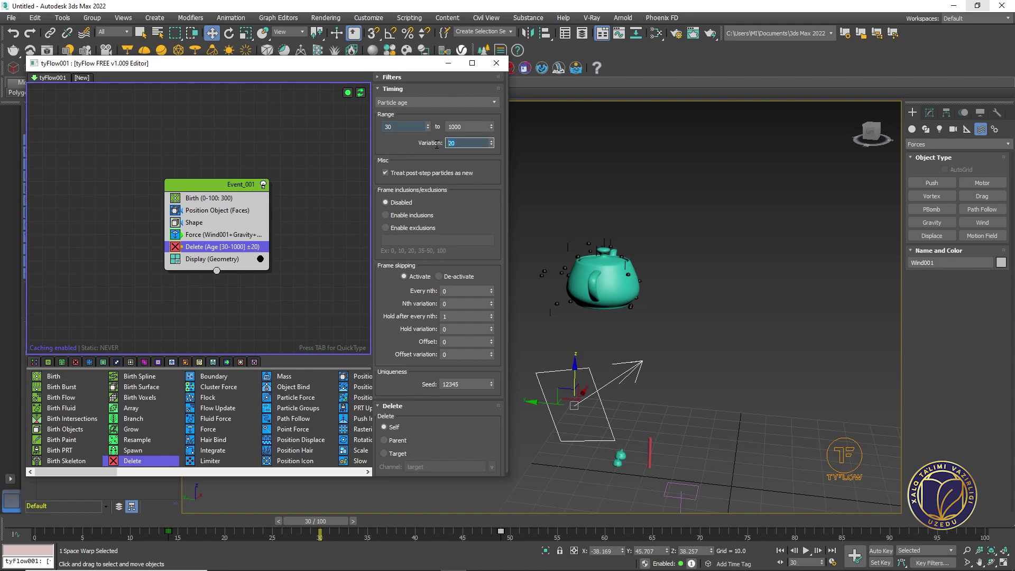
click(321, 527)
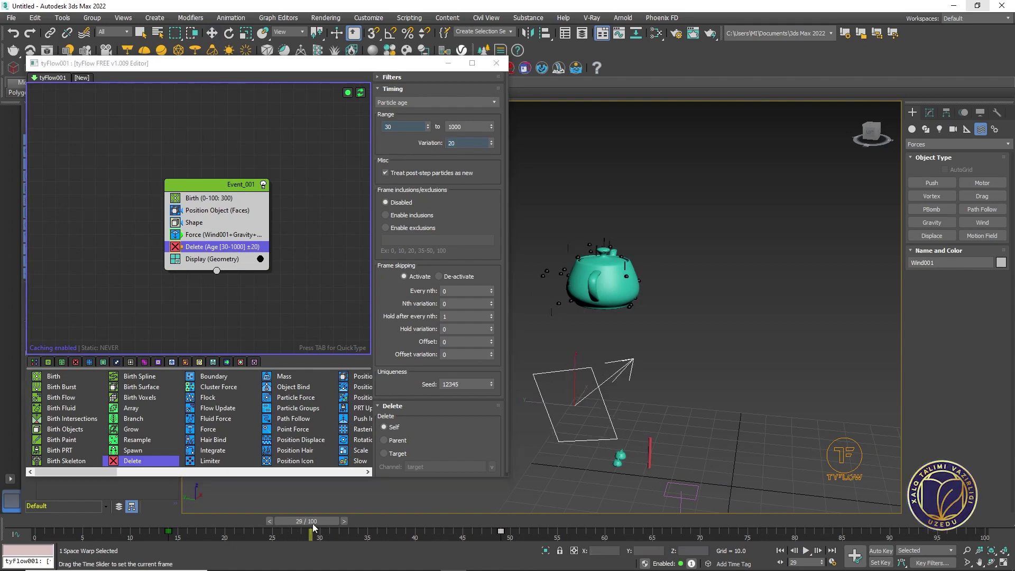
key(w)
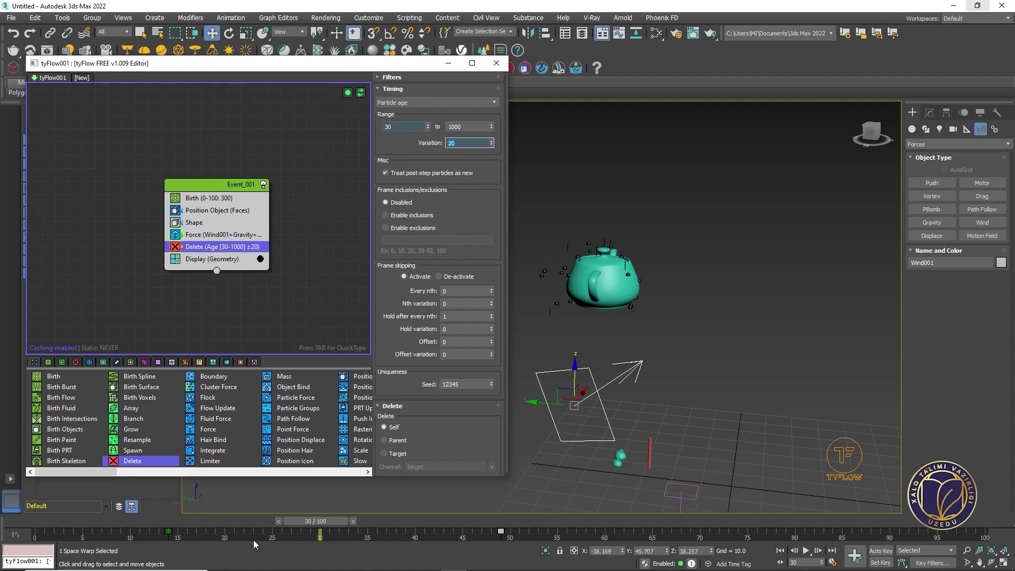
drag(318, 523, 221, 527)
key(/)
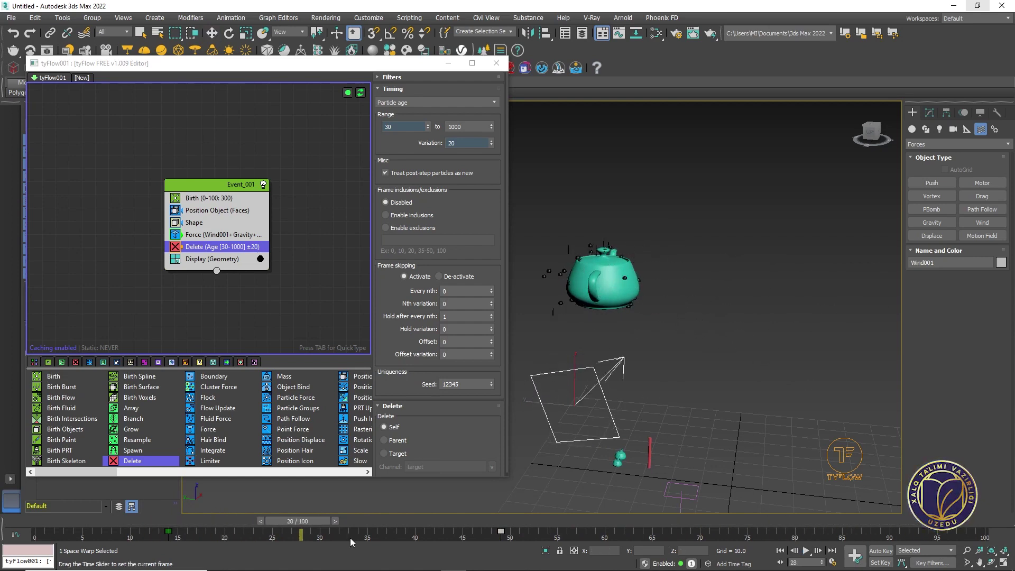
click(614, 522)
drag(613, 521, 253, 522)
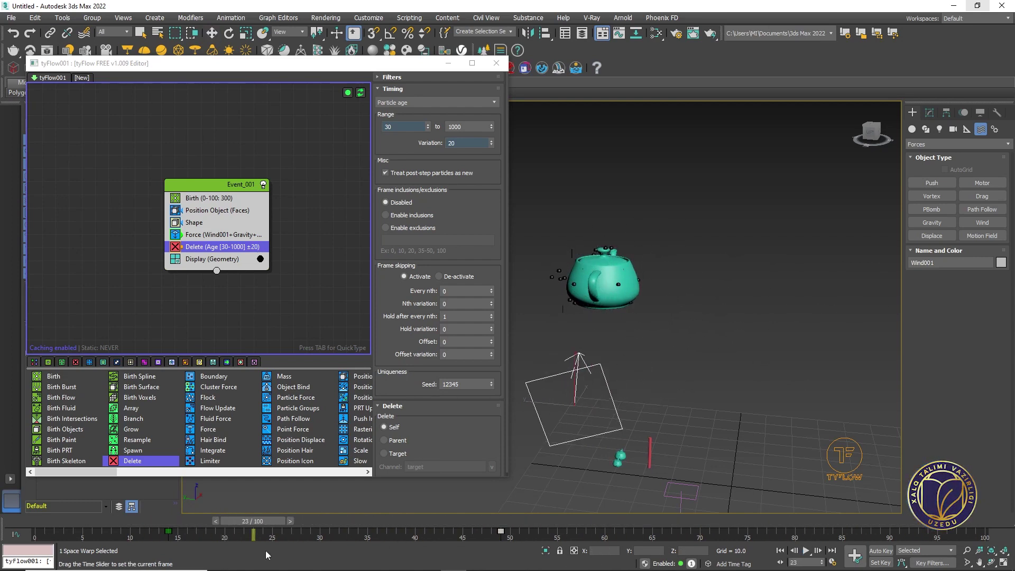
Rewind to frame 0, switch to Move, and deselect the Delete operator
key(Home)
key(w)
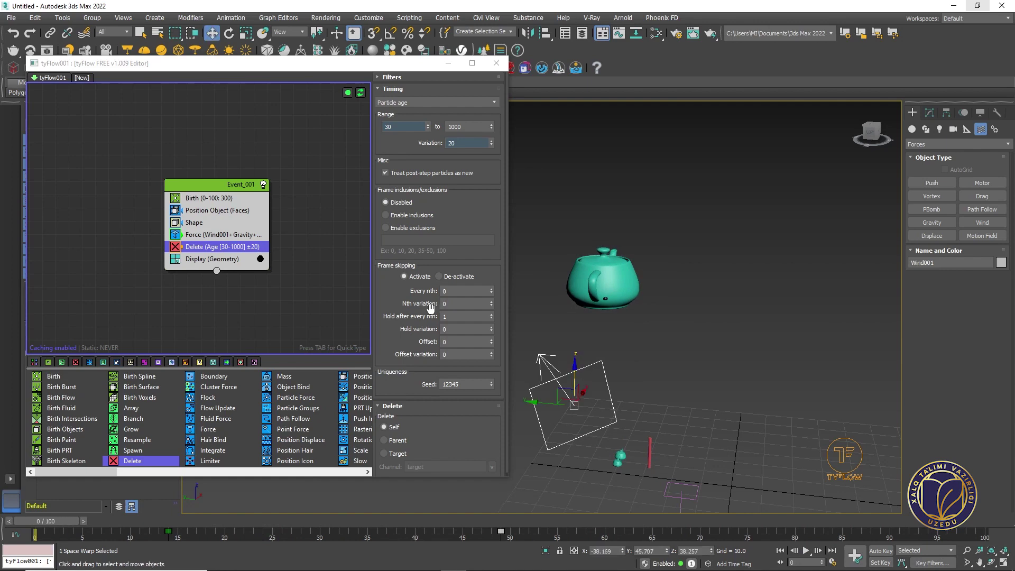
middle_drag(319, 277, 314, 264)
click(314, 264)
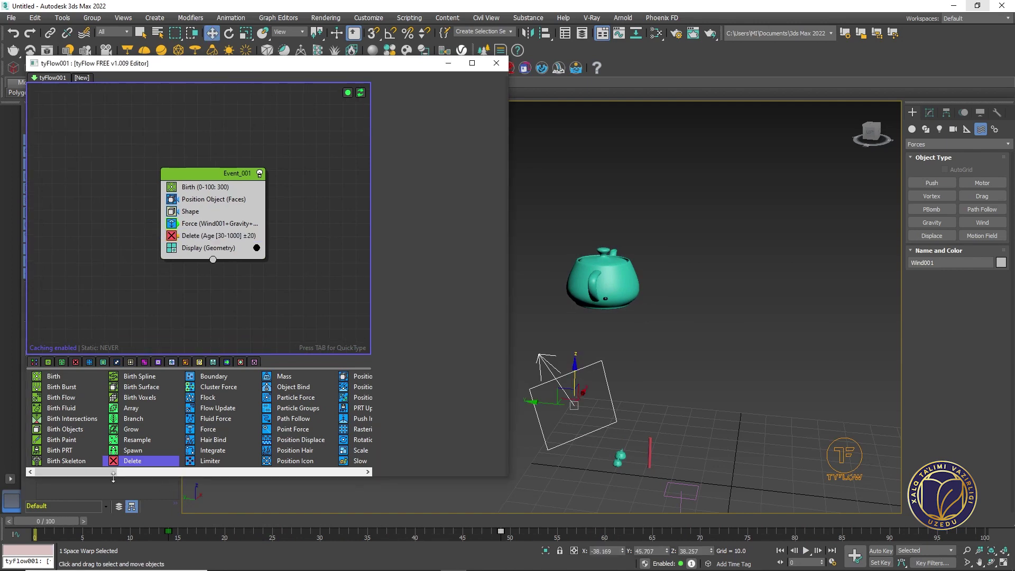
Read the Scale and Slow operator descriptions in the depot and pick Spin
drag(97, 471, 135, 475)
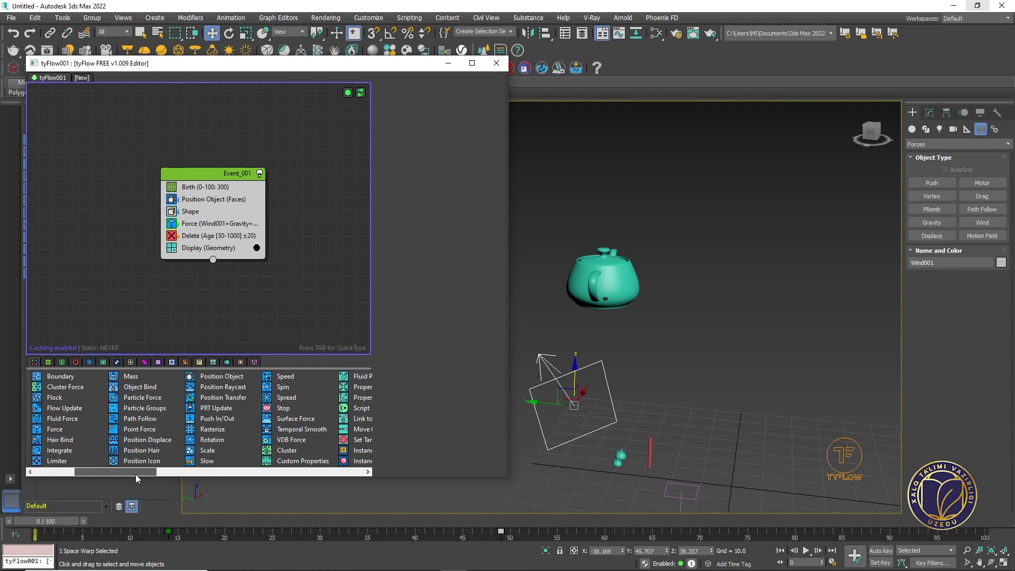
mouse_move(135, 474)
mouse_down()
mouse_move(106, 473)
mouse_move(134, 471)
mouse_up()
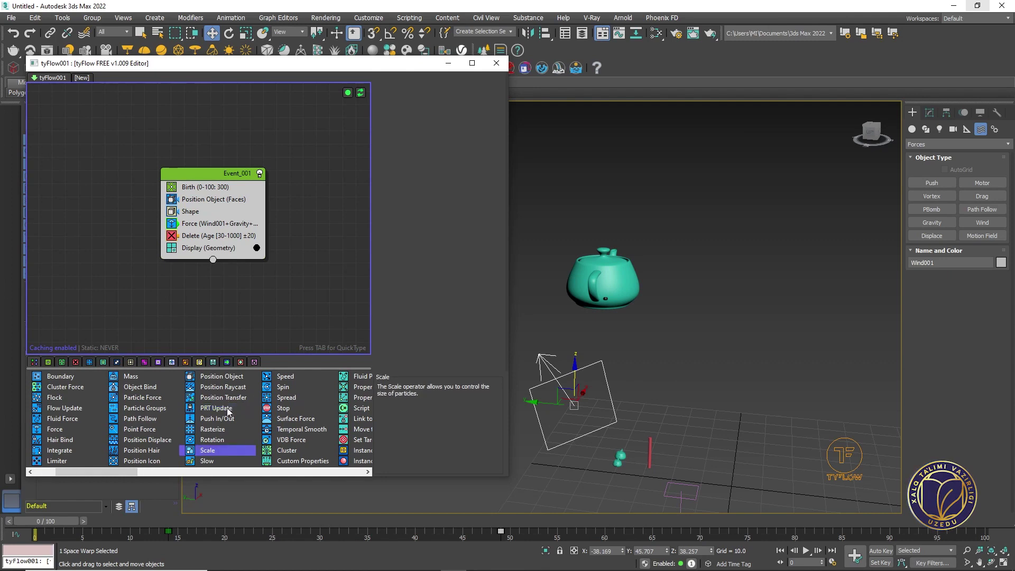
scroll(231, 421, up, 1)
click(279, 453)
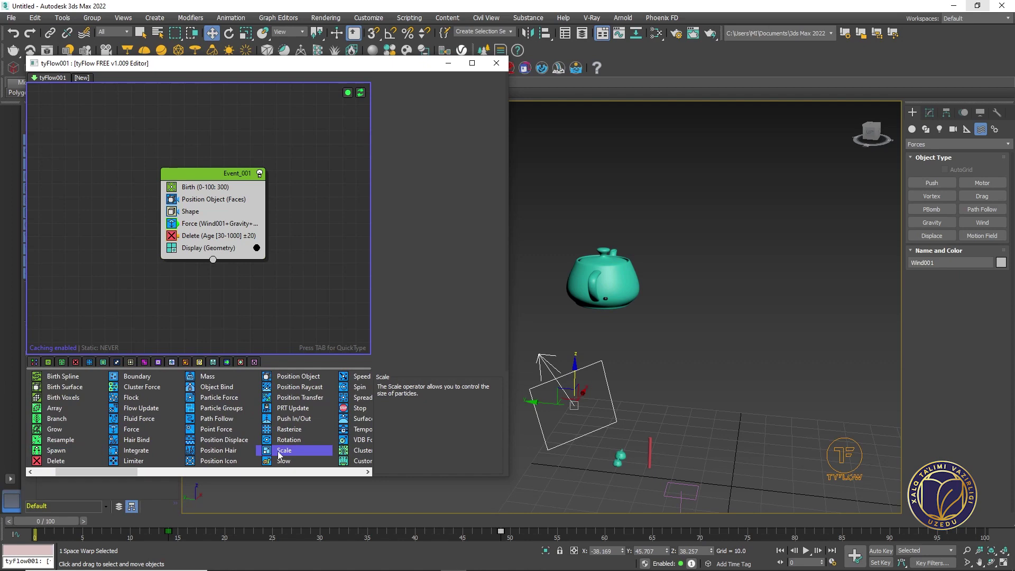
key(Down)
key(Down)
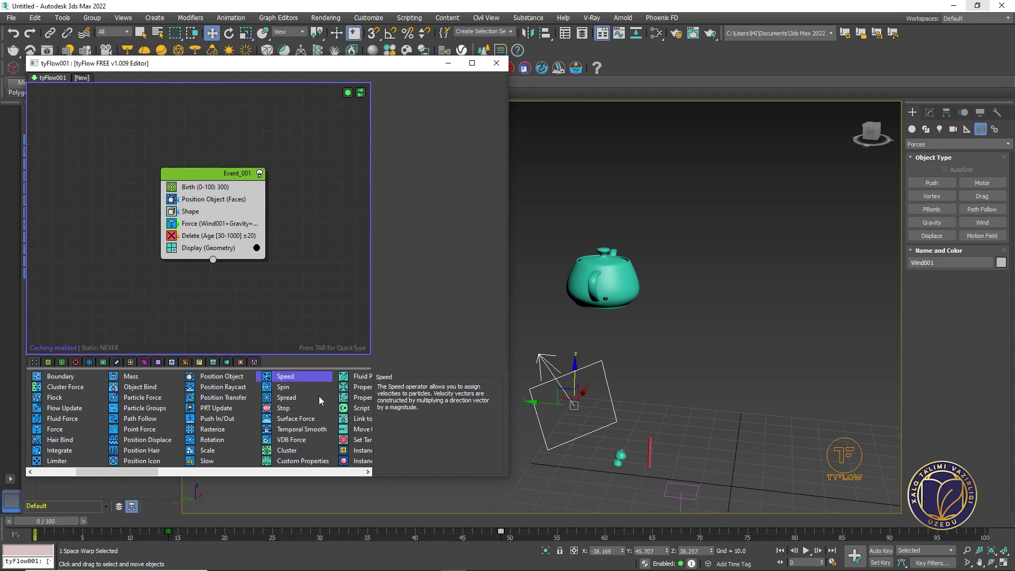
click(280, 389)
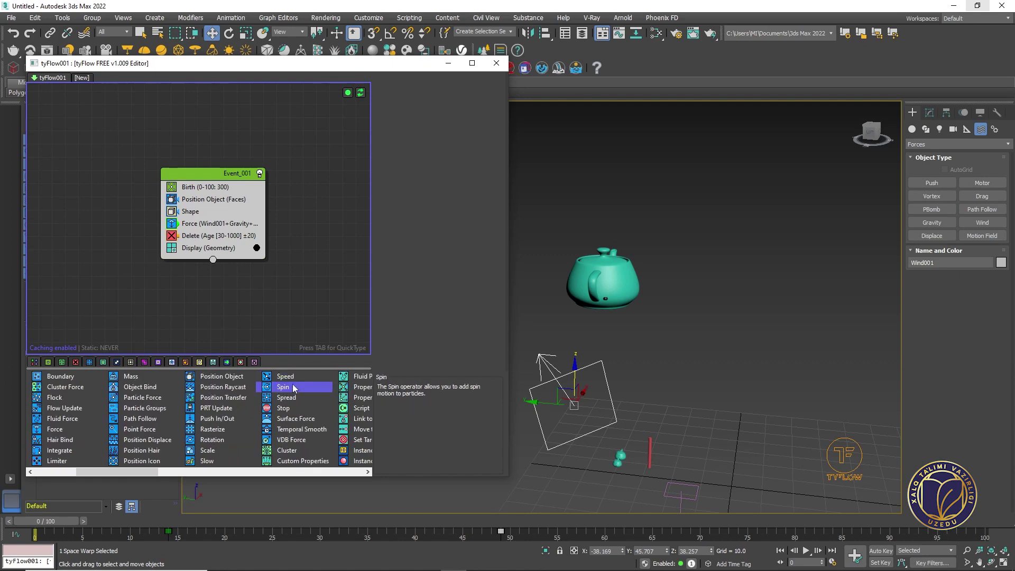
Disable Force and Delete in Event_001, then add Spin (Random 3D) above Display
click(171, 224)
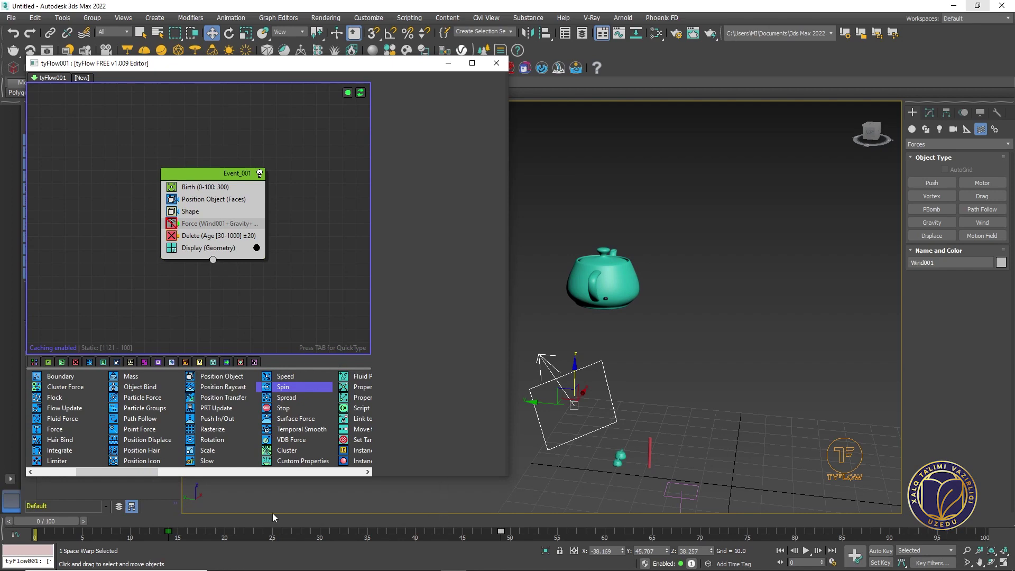
drag(50, 521, 888, 523)
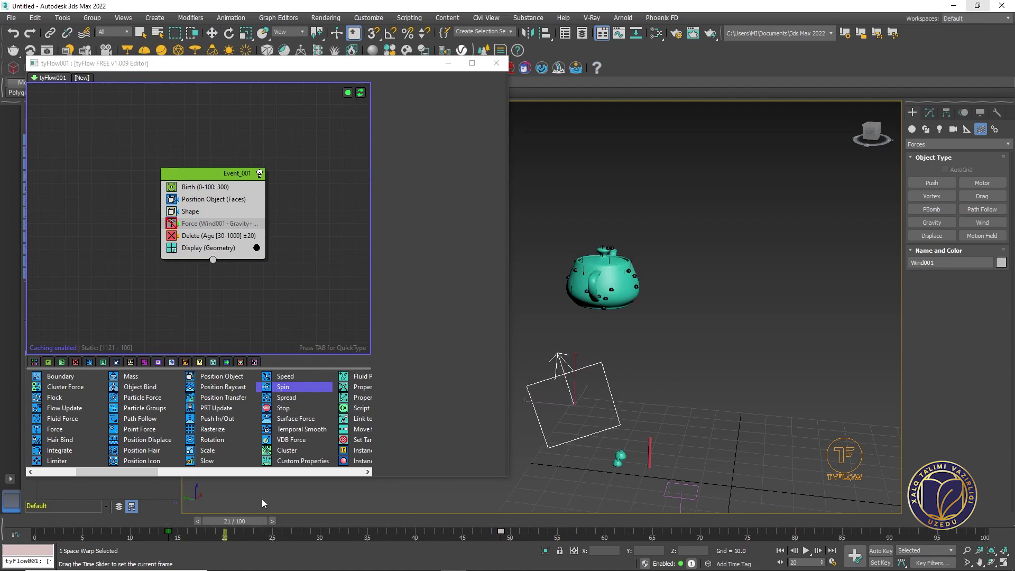
click(172, 236)
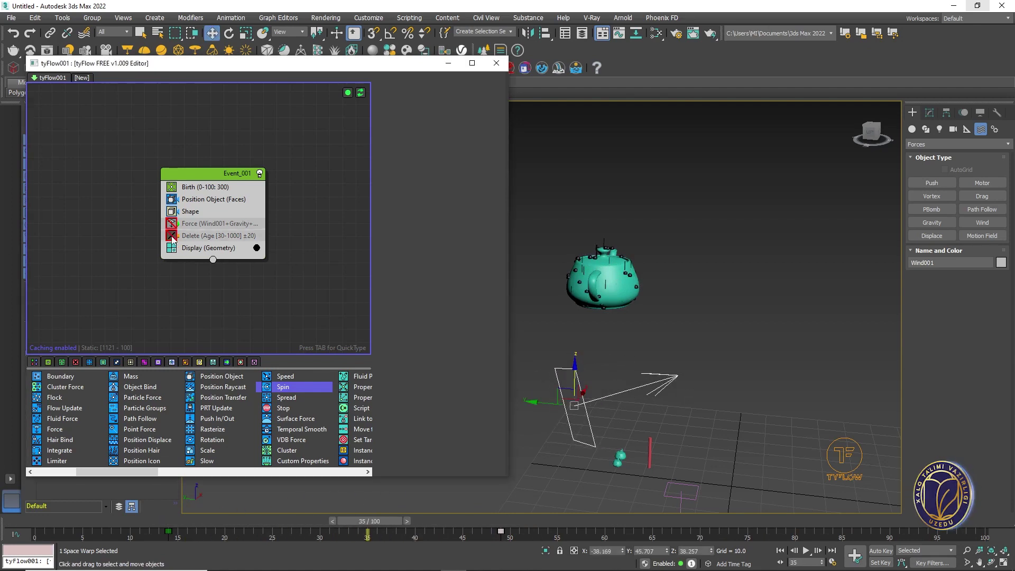
drag(375, 522, 601, 523)
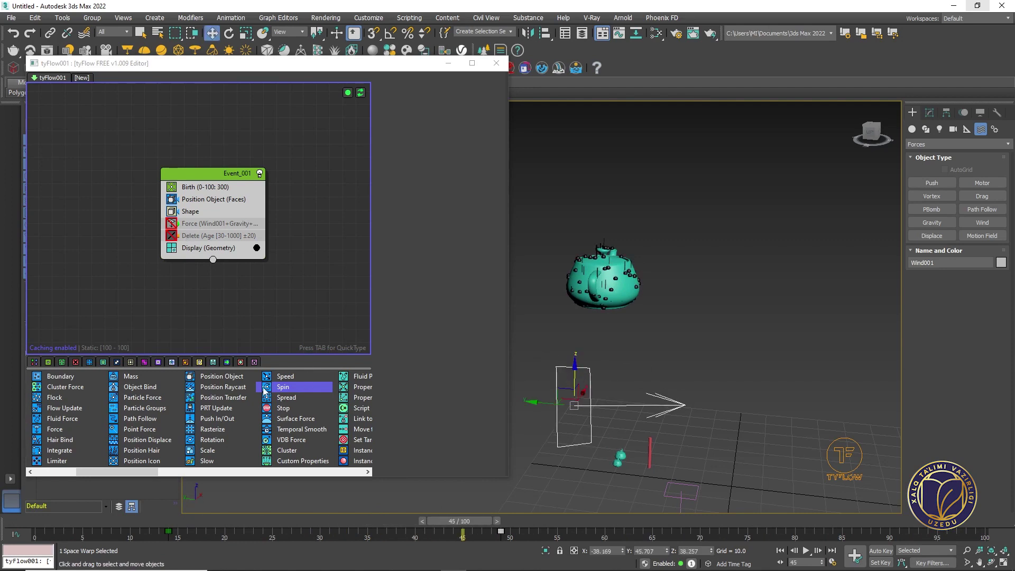
drag(227, 238, 227, 241)
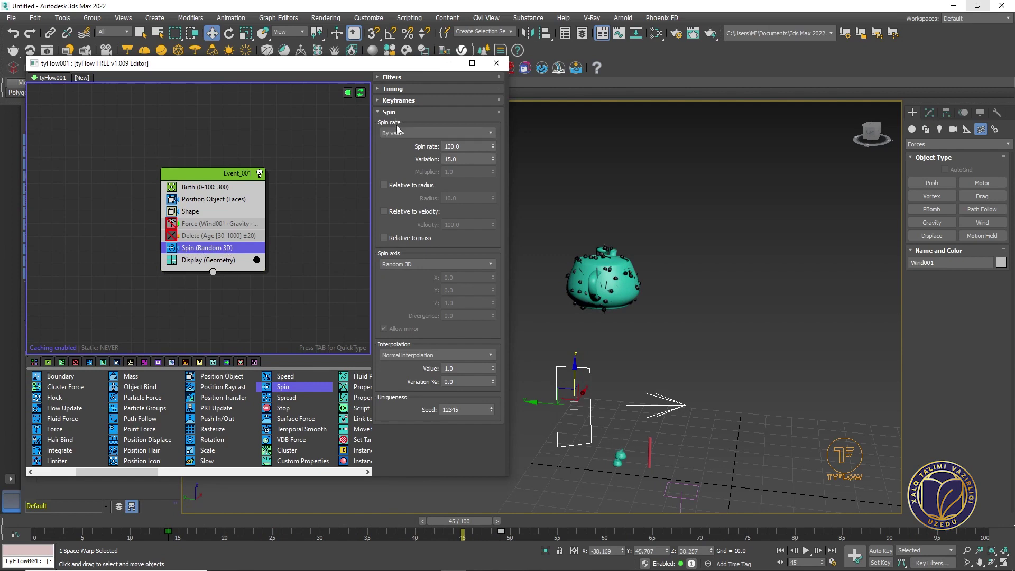
Zoom the viewport in and out to watch the black particles tumble over the teapot
scroll(602, 264, up, 5)
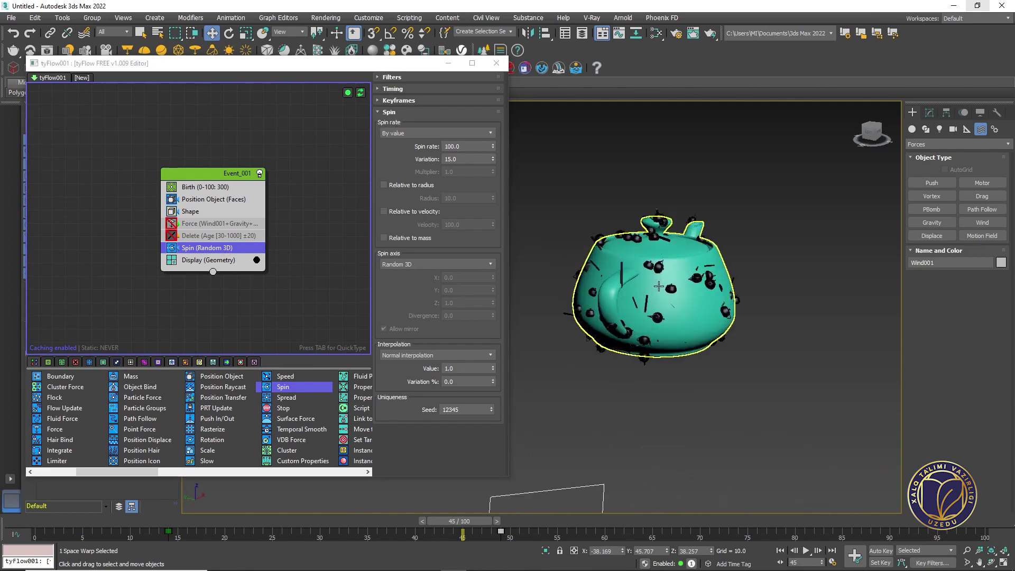
scroll(649, 272, up, 4)
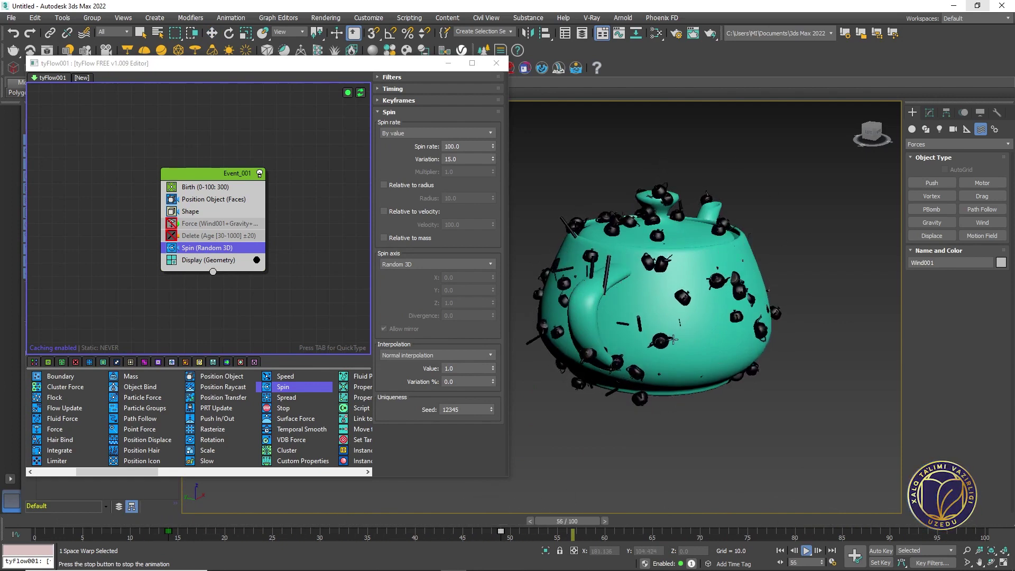
scroll(636, 334, down, 3)
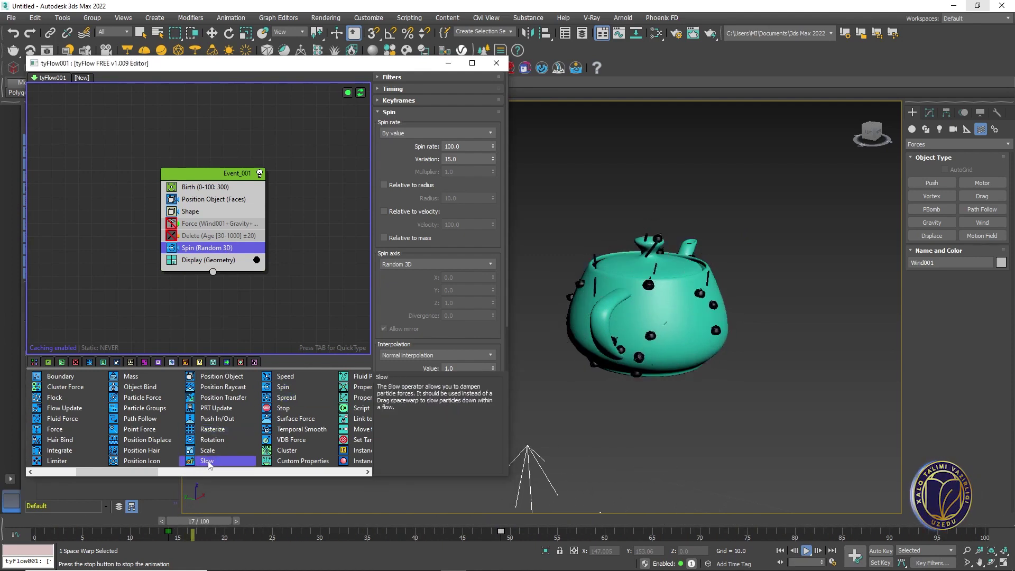
Add a Slow operator to Event_001 at 90% velocity per axis and toggle it to compare
drag(207, 460, 243, 257)
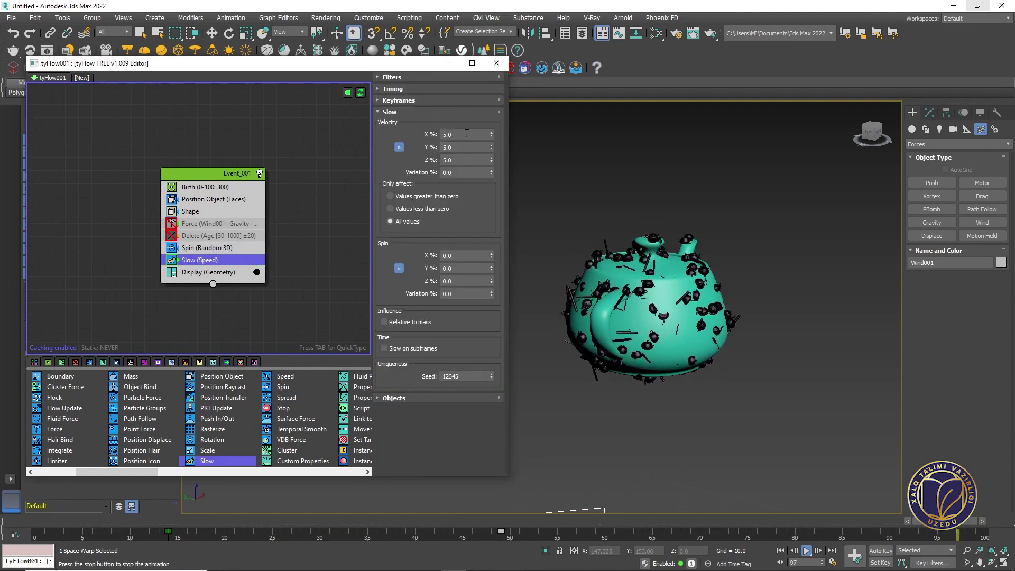
drag(214, 521, 376, 497)
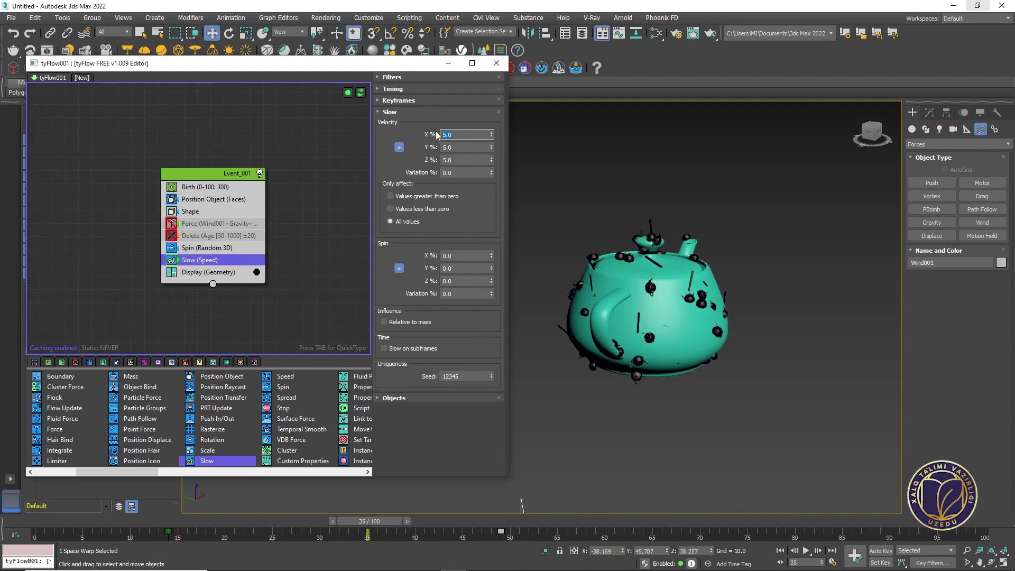
text(90)
key(Return)
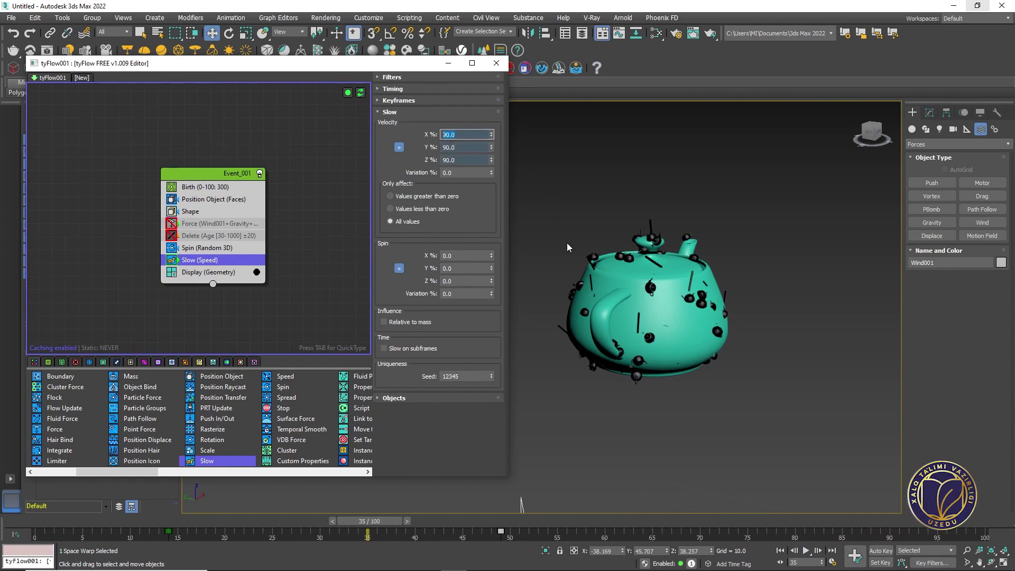
key(slash)
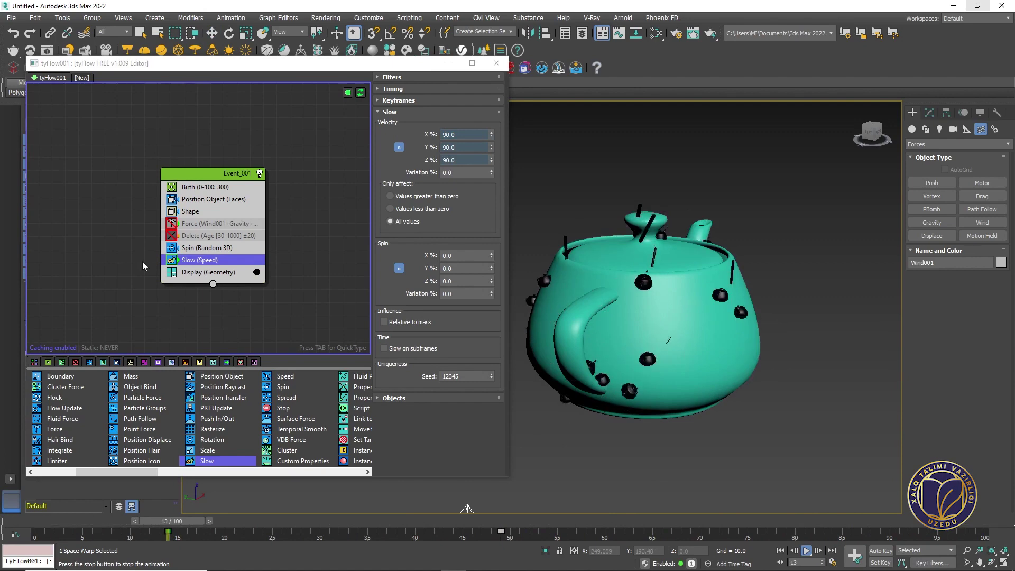
click(173, 261)
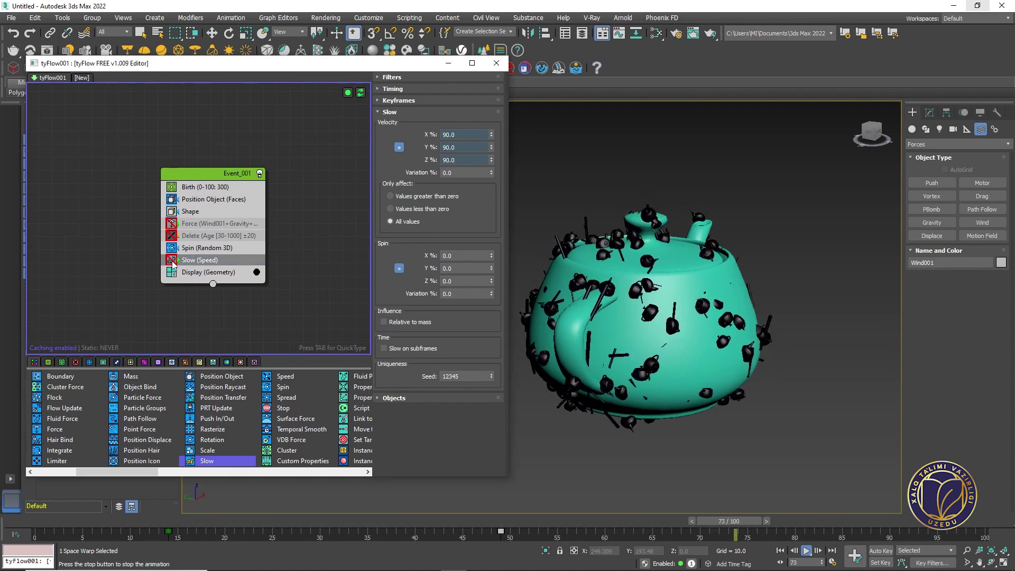
click(172, 261)
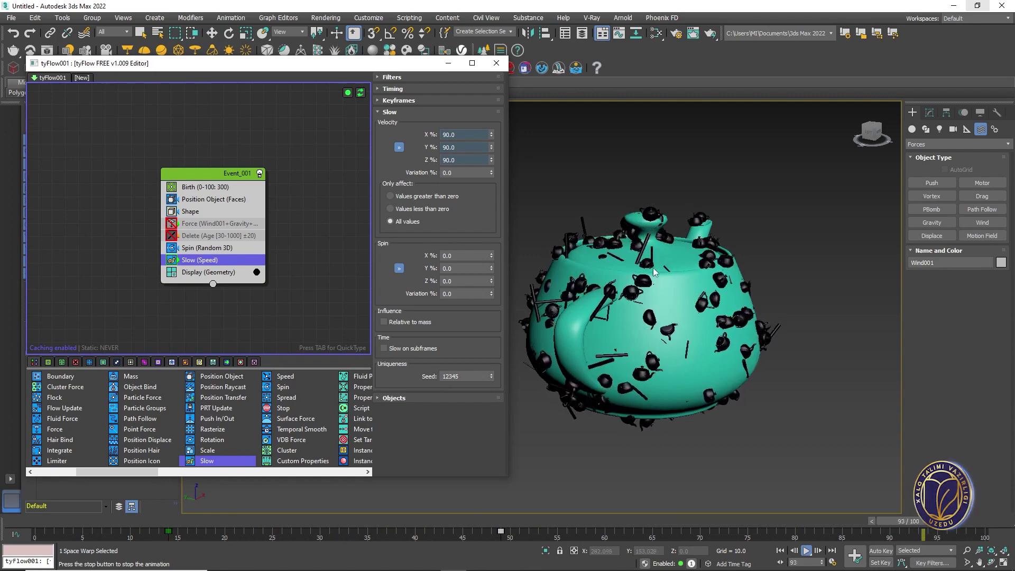
Re-enable the Force operator, lower Slow velocity to 10% on every axis, and replay
click(171, 224)
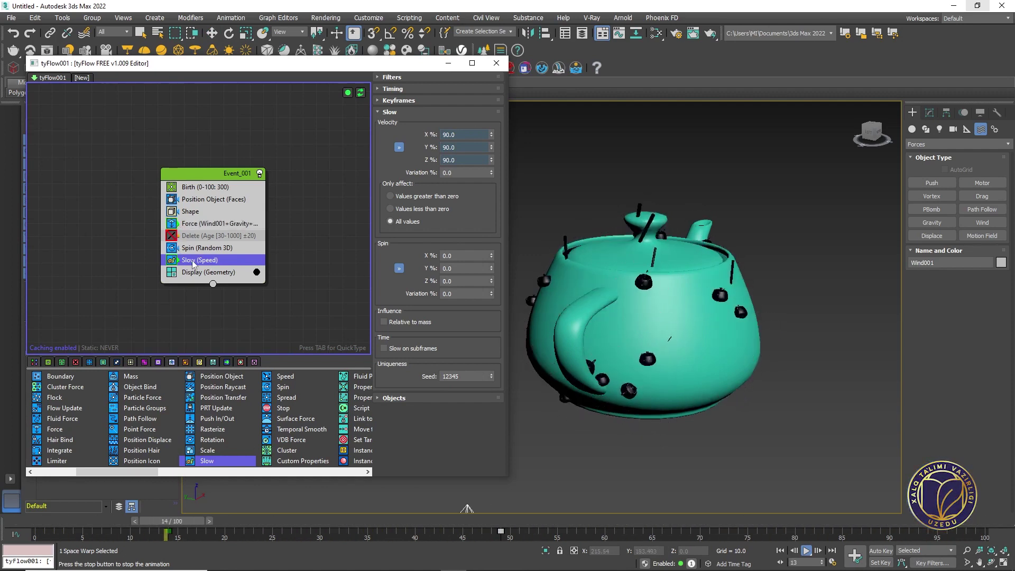
click(356, 522)
drag(356, 521, 409, 520)
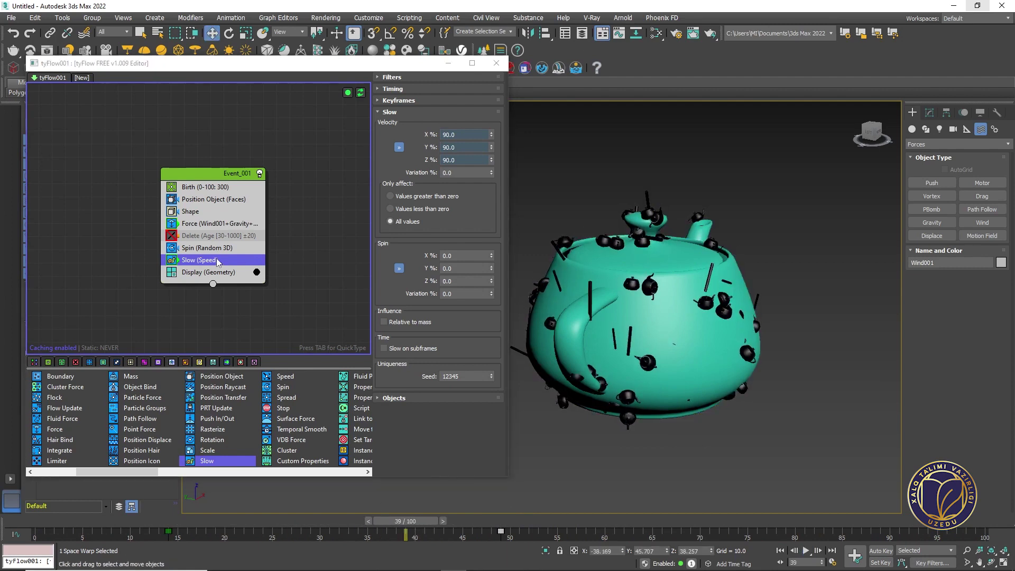
text(10)
key(Return)
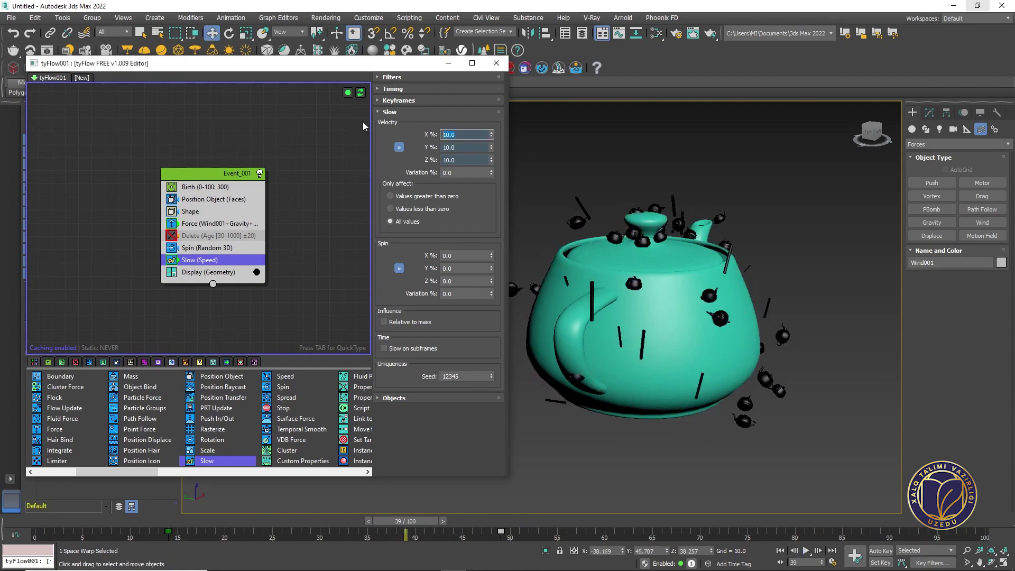
scroll(675, 295, down, 3)
middle_drag(676, 297, 717, 310)
scroll(711, 294, down, 3)
key(slash)
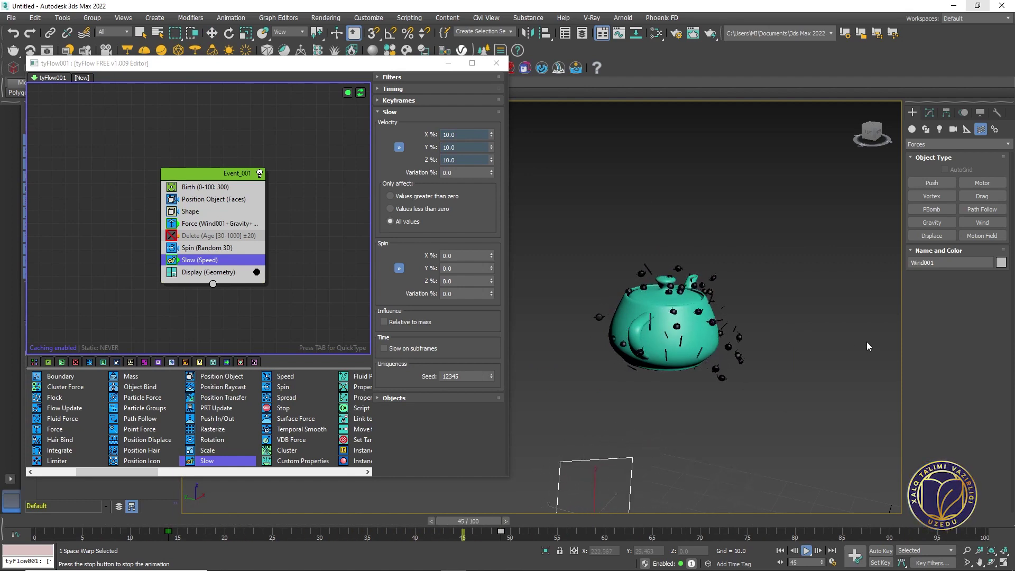
Toggle the Slow (Speed) operator off and on to compare, orbiting around the teapot
click(172, 260)
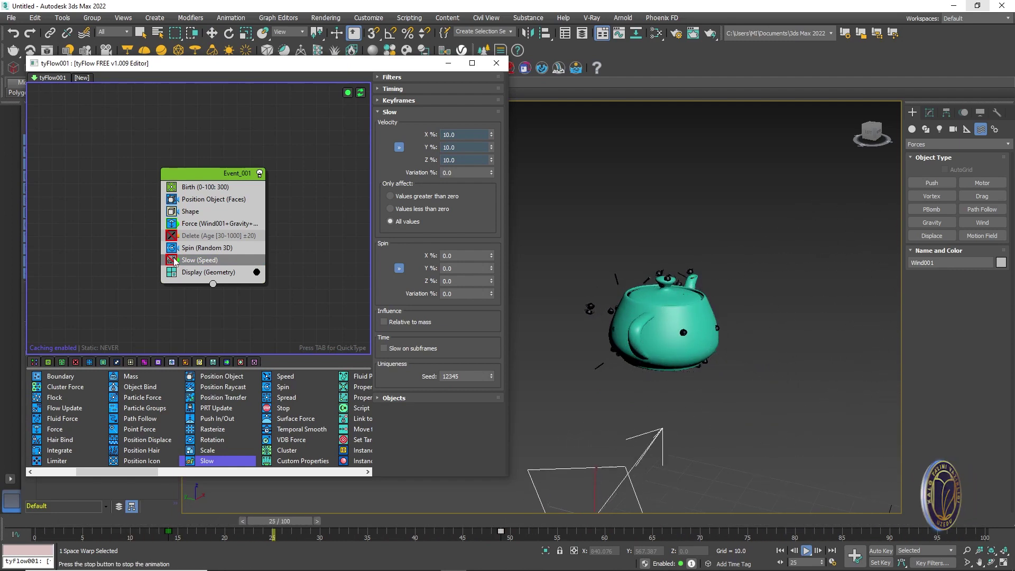
click(172, 259)
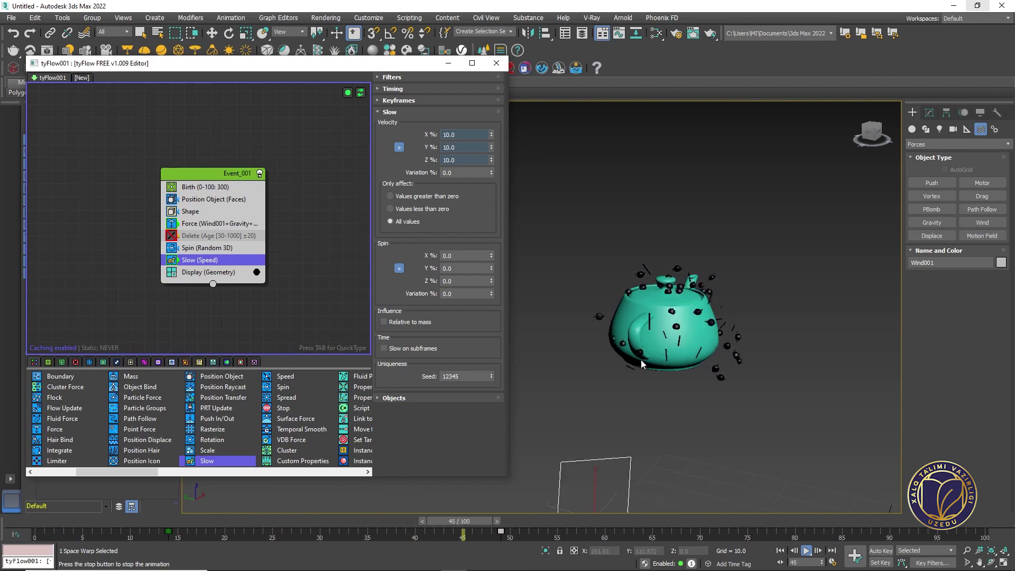
scroll(590, 316, down, 5)
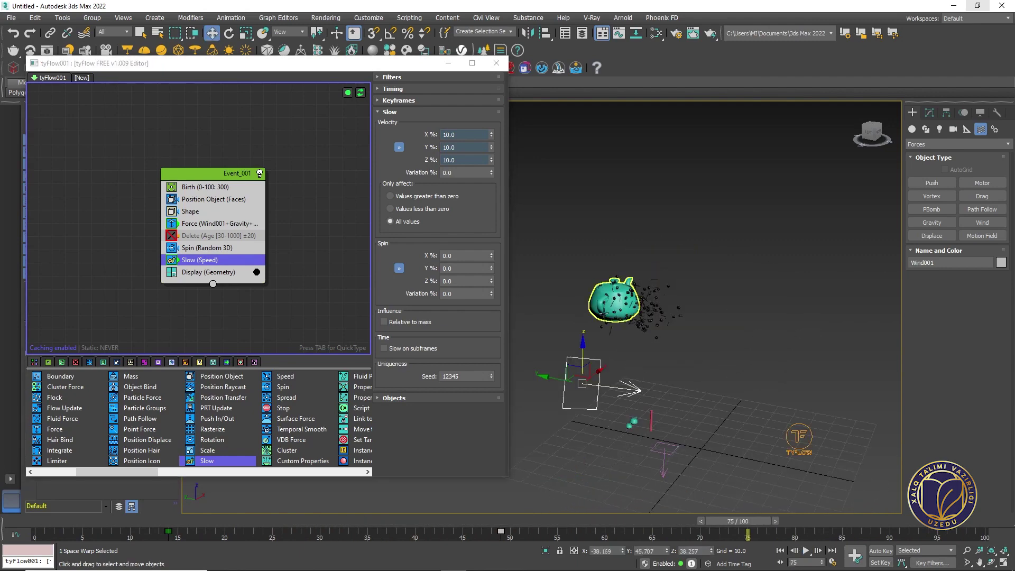
scroll(620, 304, up, 10)
alt+middle_drag(620, 305, 769, 352)
middle_drag(769, 352, 550, 329)
scroll(702, 365, down, 2)
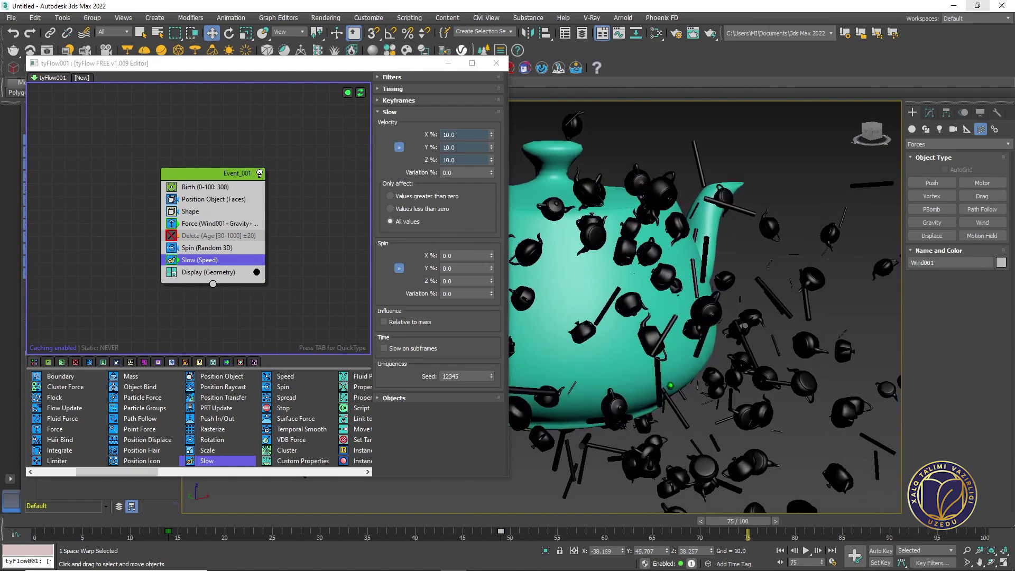
scroll(702, 365, up, 3)
scroll(687, 370, down, 4)
scroll(670, 386, up, 4)
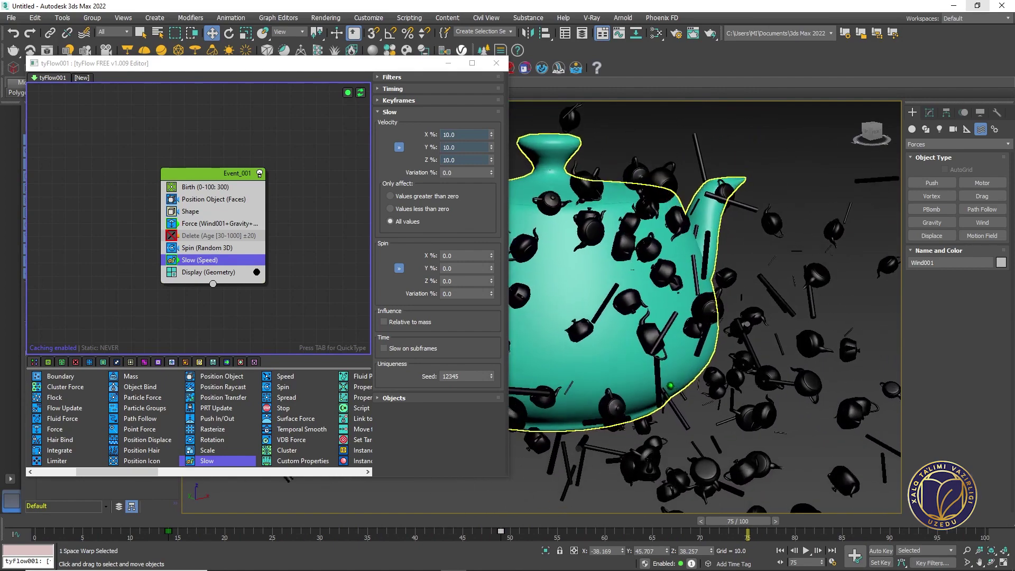
scroll(670, 386, down, 6)
alt+middle_drag(616, 438, 660, 365)
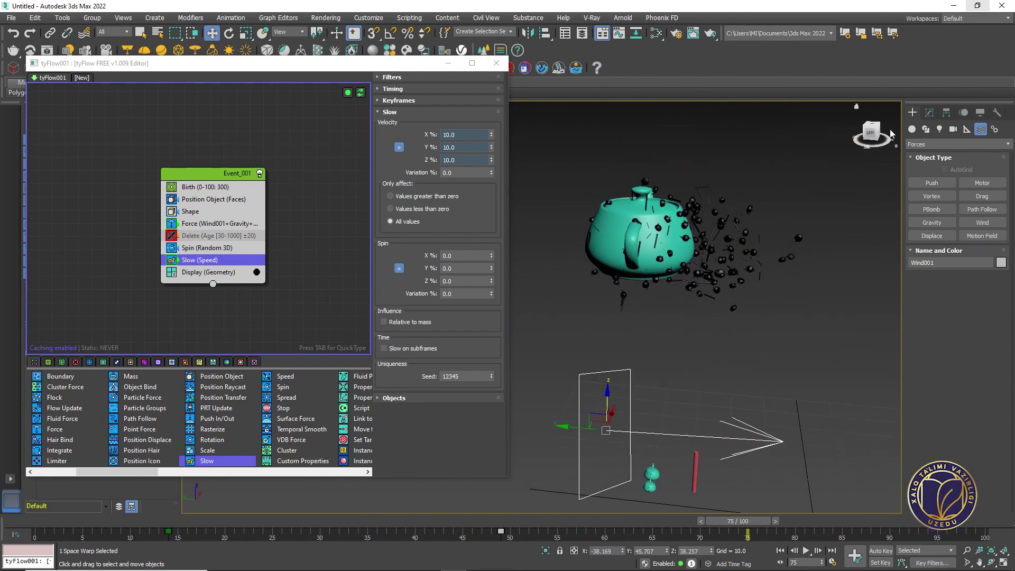
Draw a large Plane001 ground plane beneath the teapot from Standard Primitives
click(911, 130)
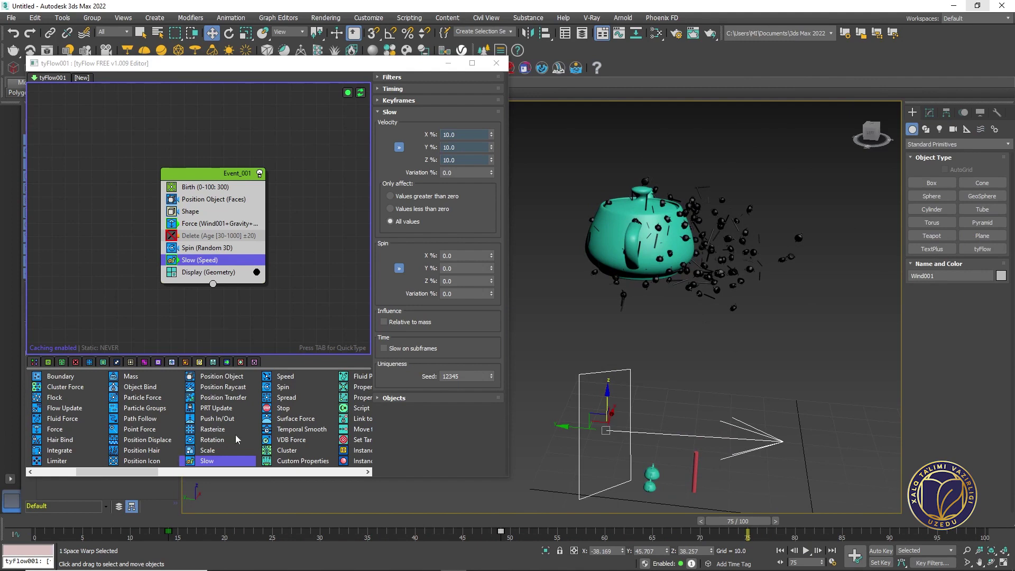
middle_drag(638, 440, 599, 377)
scroll(608, 377, down, 1)
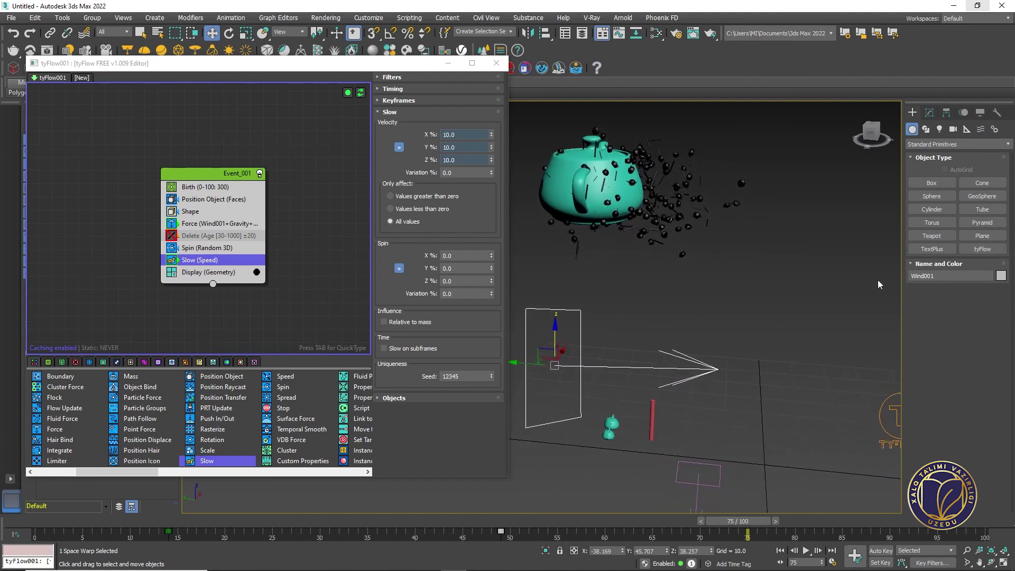
click(992, 240)
ctrl+drag(607, 441, 852, 448)
middle_drag(686, 439, 717, 414)
Set Force built-in gravity strength to -0.11 and scrub to frame 92 to watch particles fall
key(w)
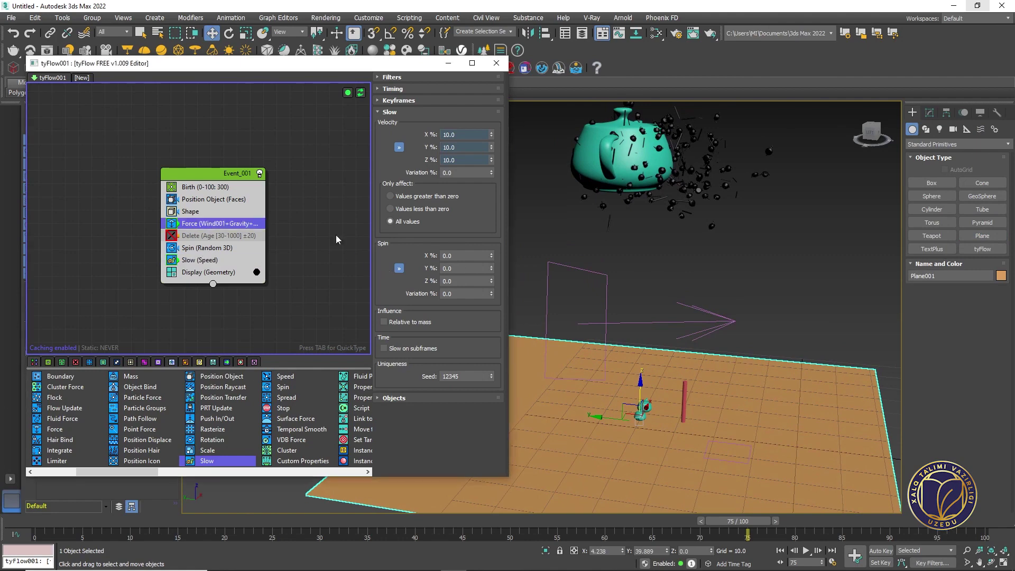
click(481, 298)
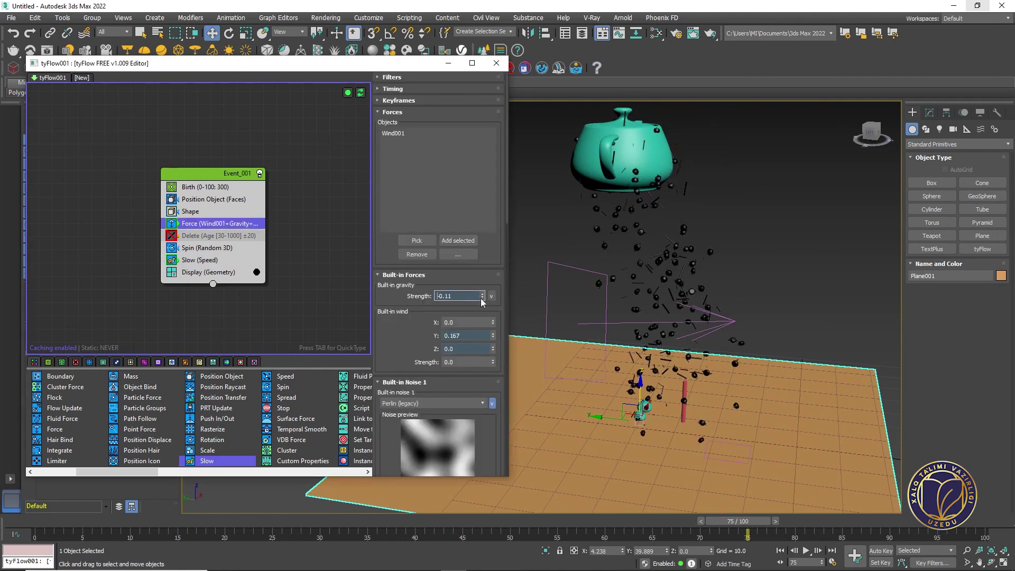
drag(398, 519, 242, 517)
drag(229, 477, 734, 493)
key(w)
alt+middle_drag(643, 415, 669, 495)
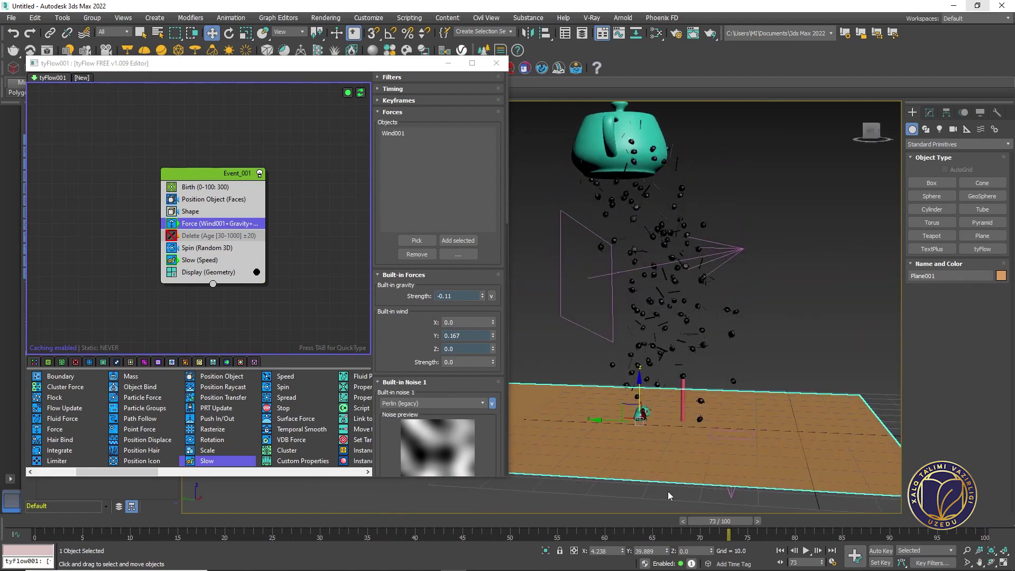
drag(724, 524, 891, 520)
mouse_move(698, 391)
alt+middle_down()
mouse_move(702, 366)
mouse_move(696, 385)
alt+middle_up()
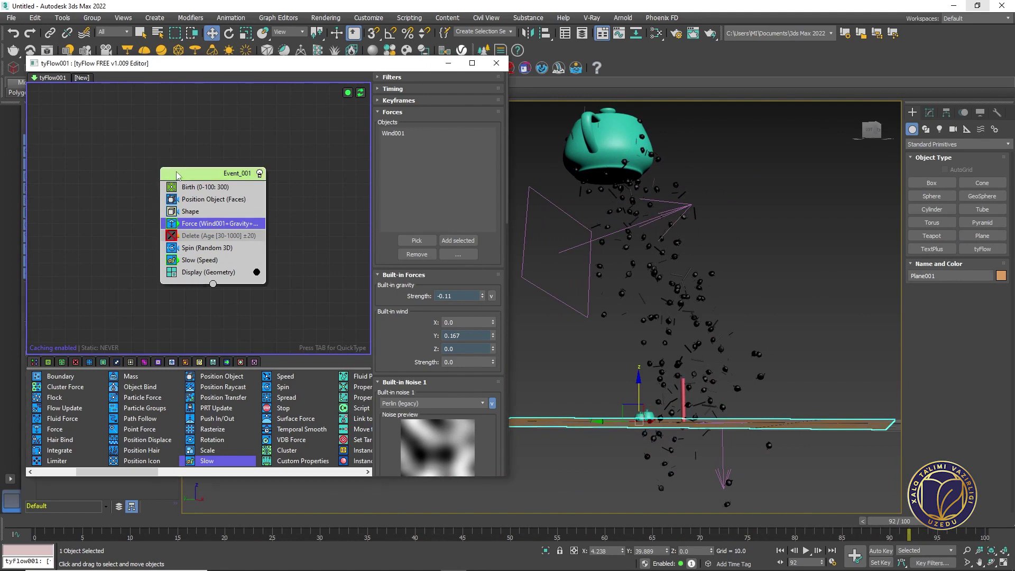
key(Tab)
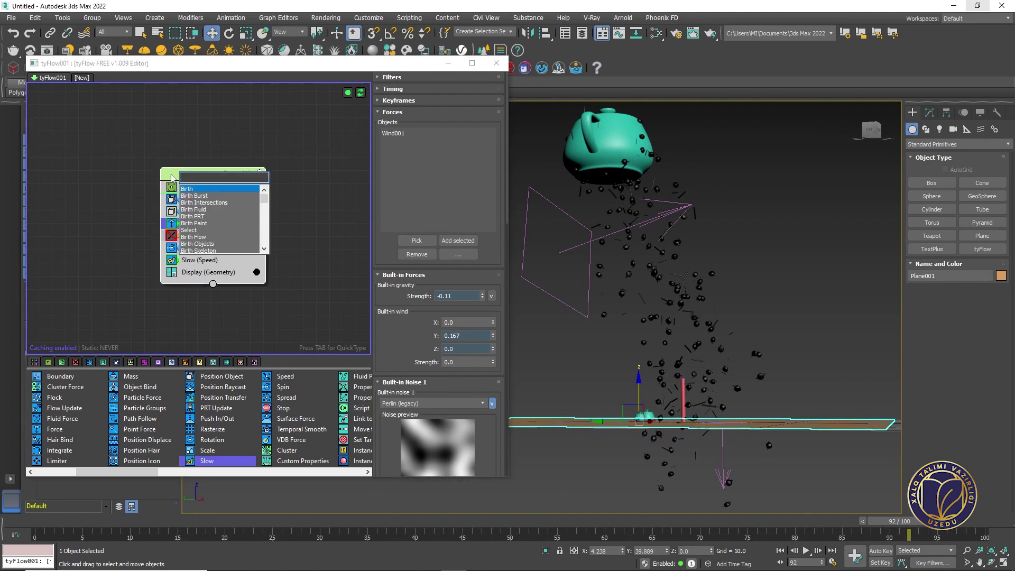
Add a Collision operator below Slow using Plane001 as collider, and play to watch landings
key(Escape)
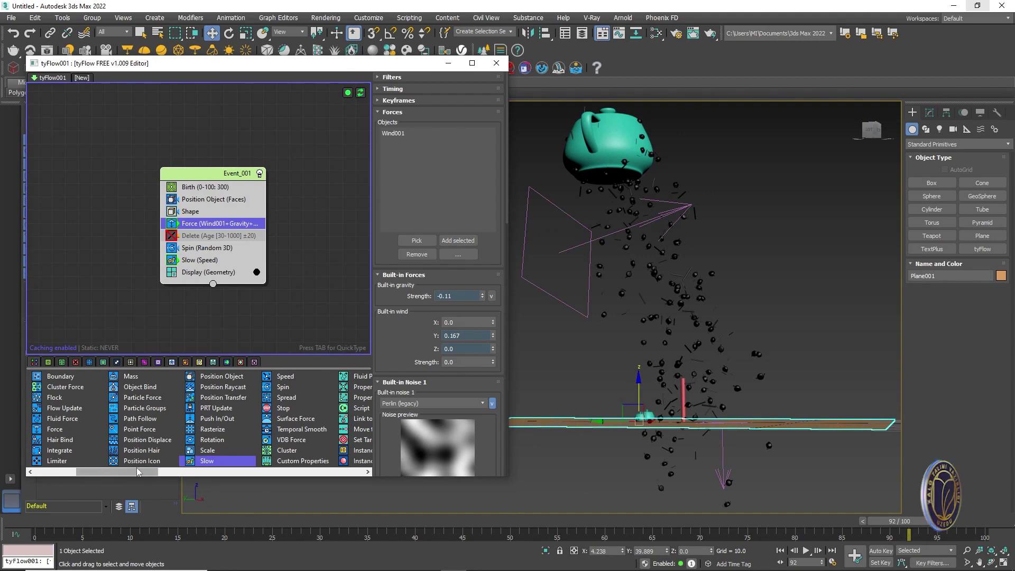
drag(140, 471, 301, 462)
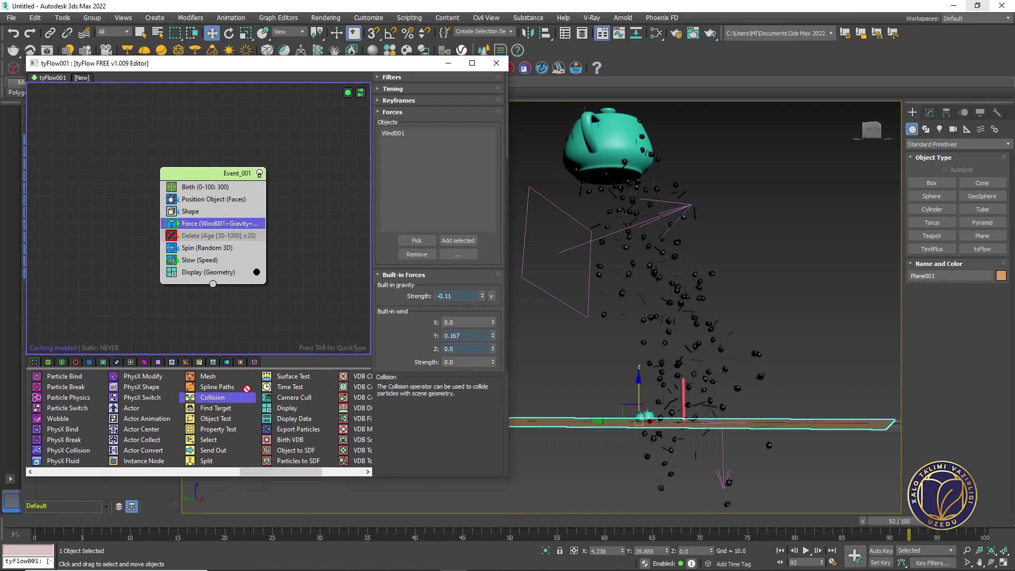
drag(226, 270, 201, 272)
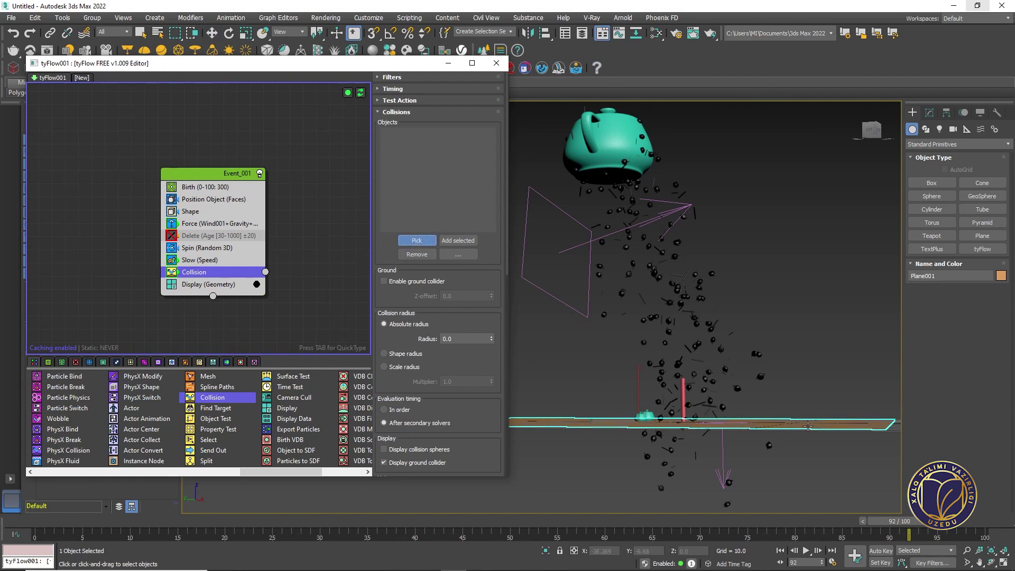
key(w)
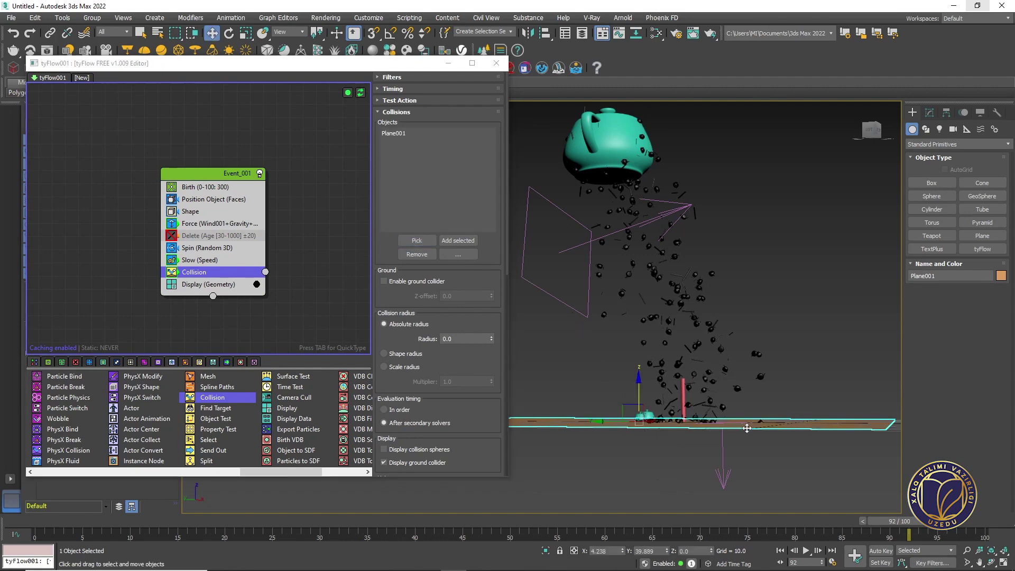
alt+middle_drag(747, 427, 617, 419)
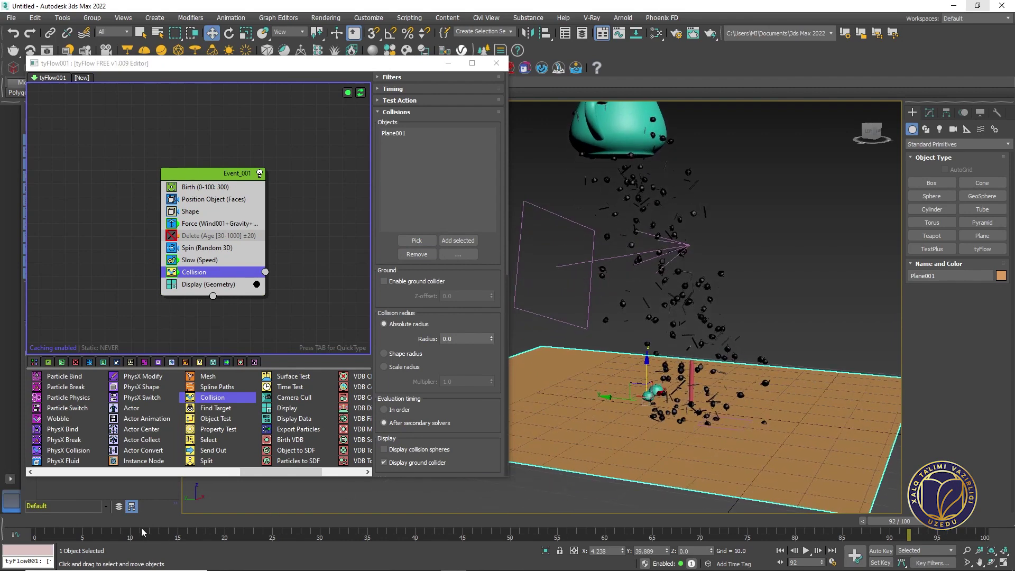
click(76, 525)
key(/)
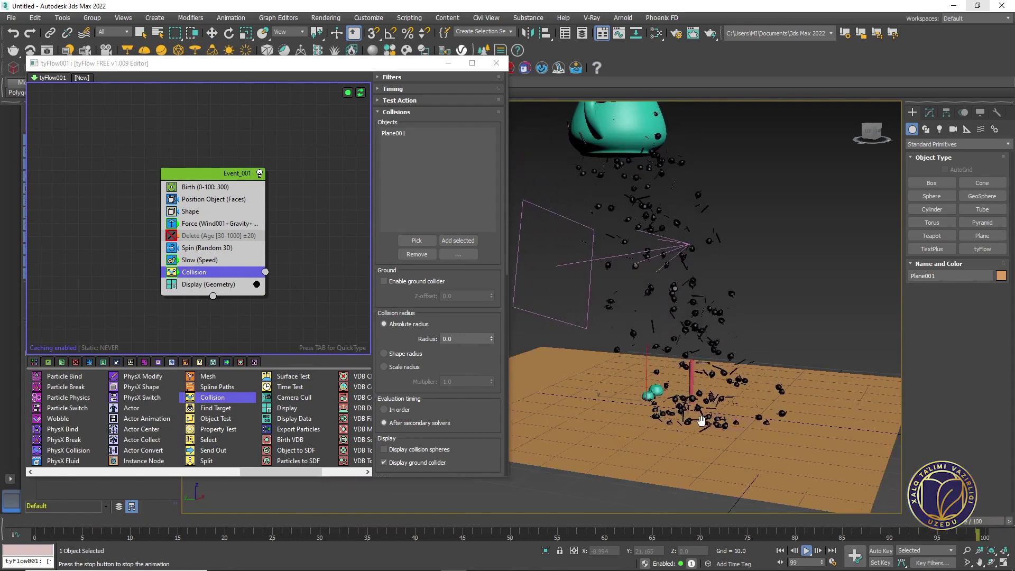
drag(465, 520, 518, 521)
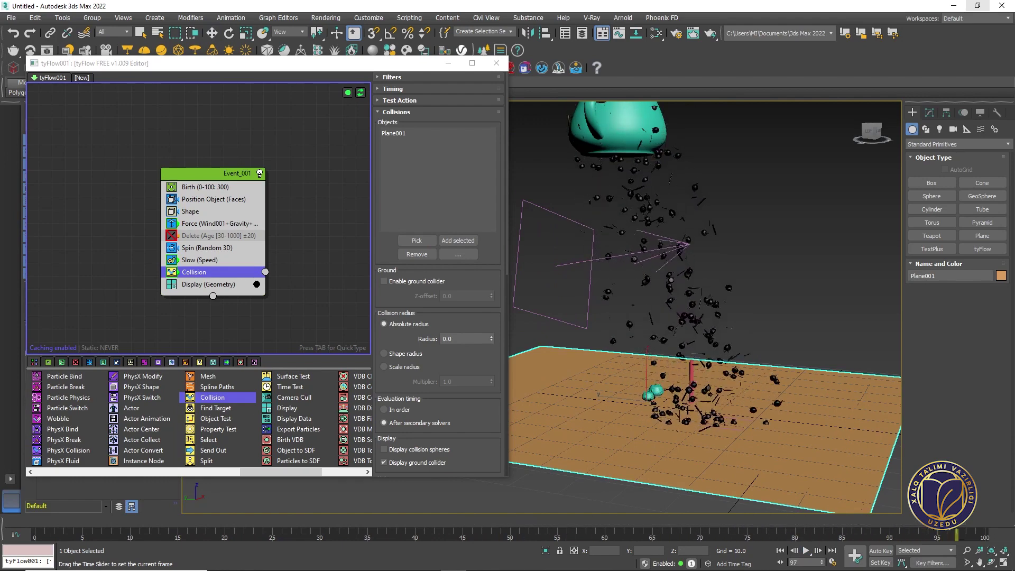
mouse_move(941, 528)
mouse_down()
mouse_move(508, 529)
mouse_move(944, 528)
mouse_up()
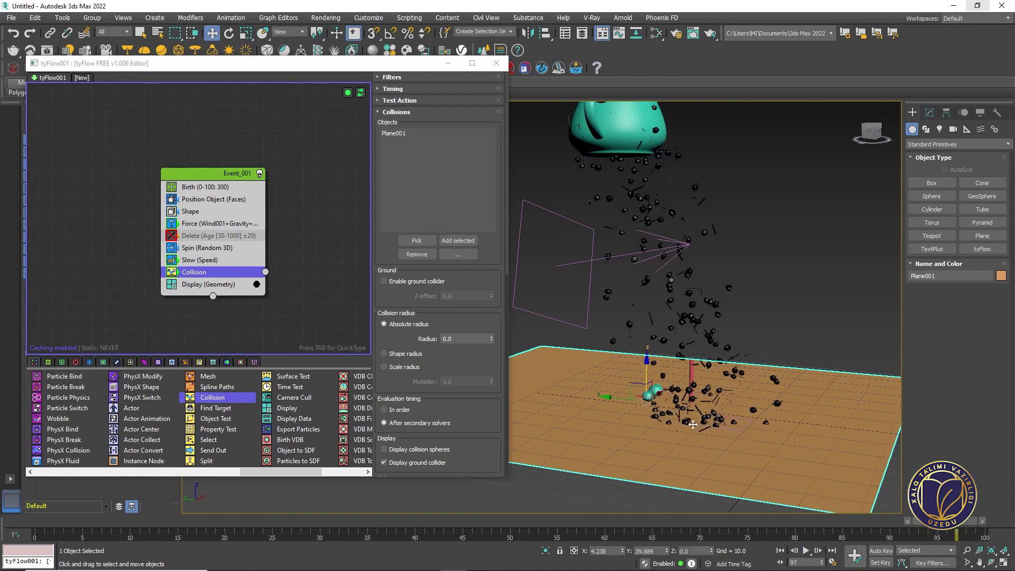
Inspect the particle pile on the plane from front and perspective views, then replay
scroll(693, 424, up, 6)
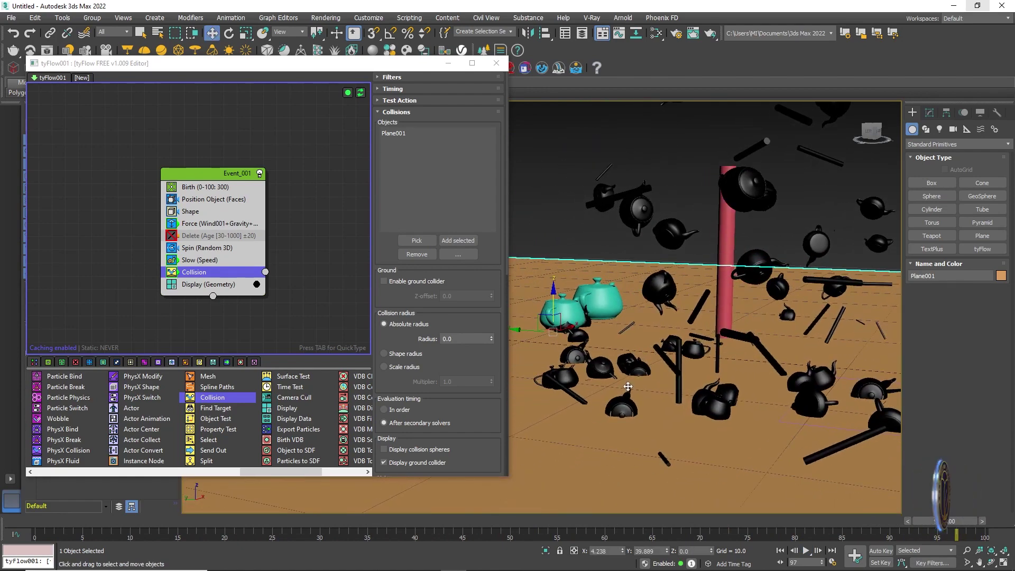
scroll(660, 386, up, 4)
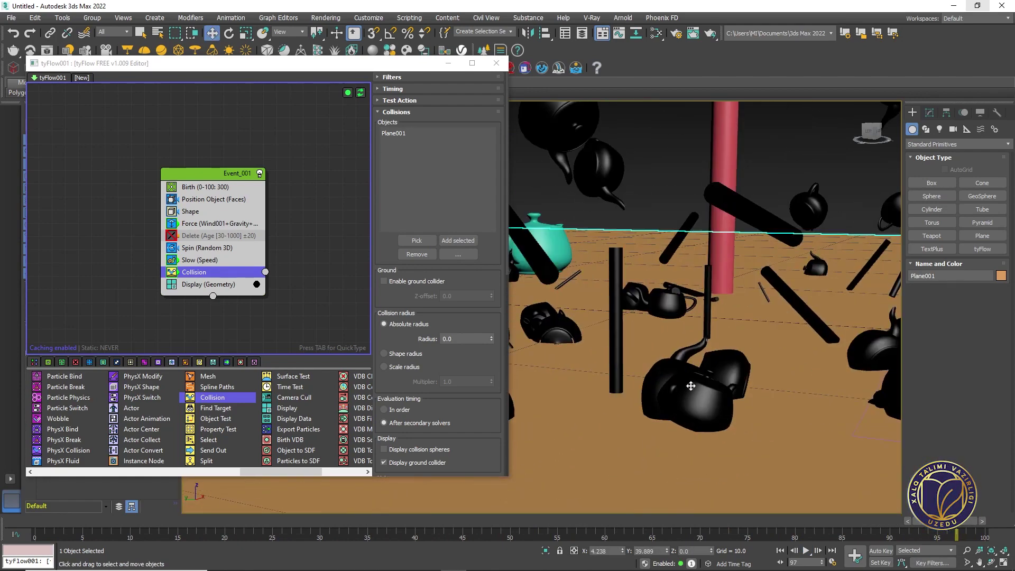
scroll(685, 381, down, 4)
middle_drag(658, 399, 595, 401)
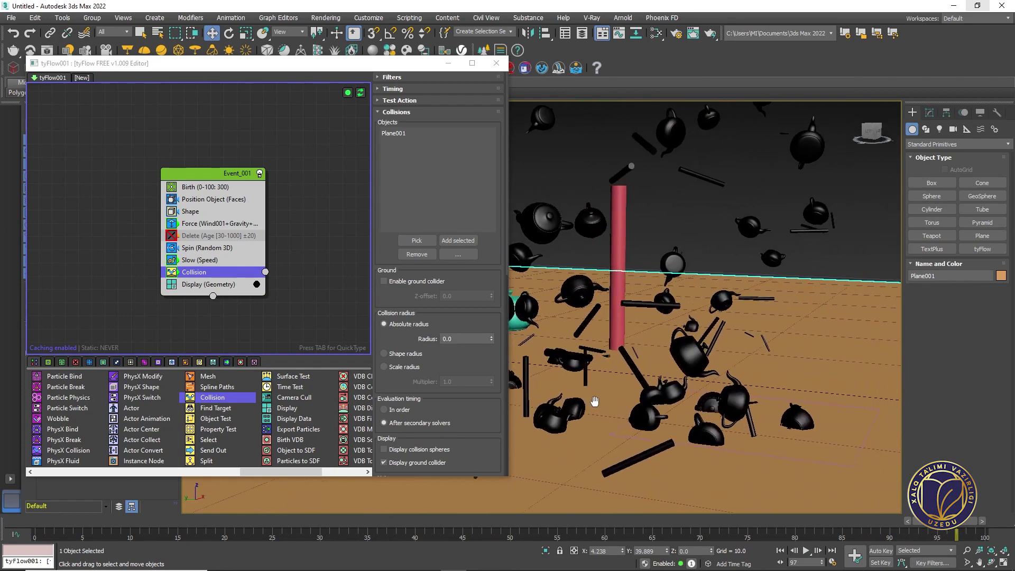
drag(956, 520, 975, 508)
key(w)
middle_drag(756, 423, 744, 390)
key(f)
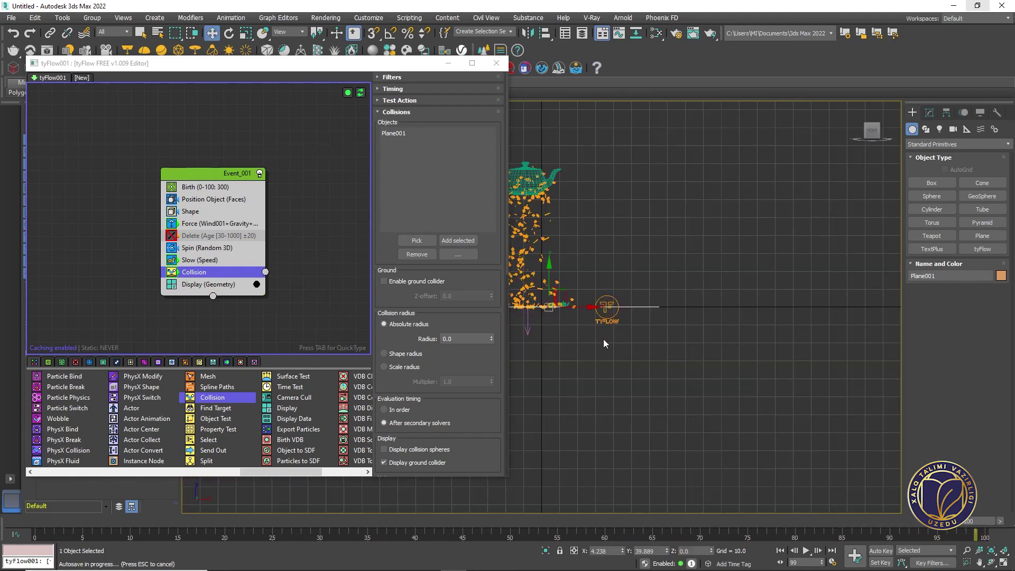
scroll(604, 343, up, 10)
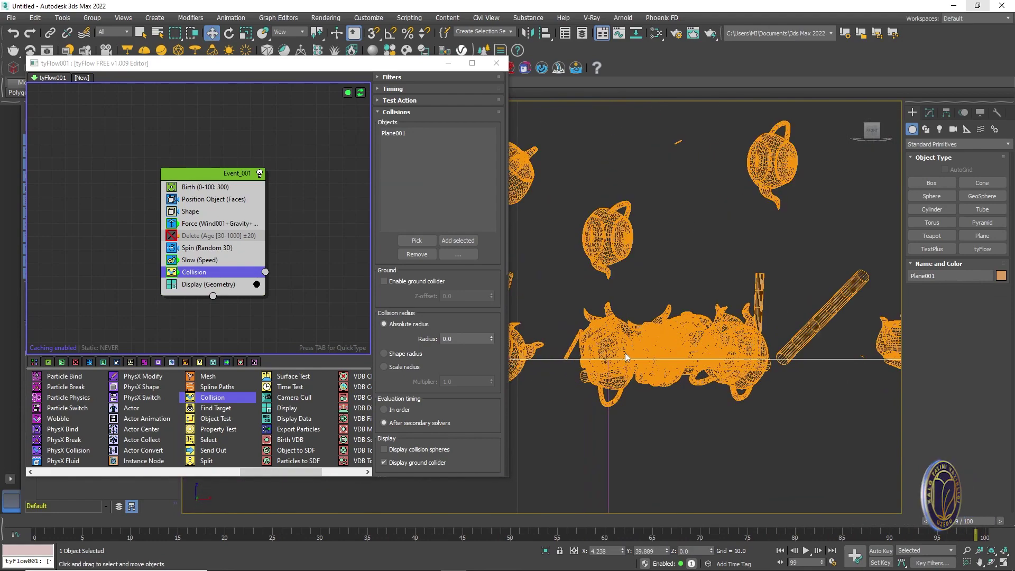
key(p)
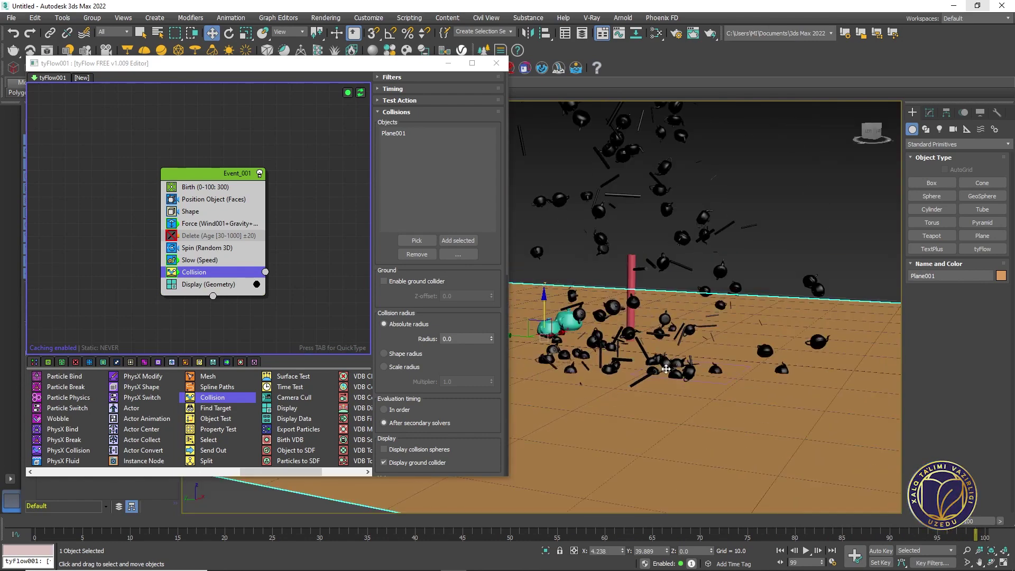
middle_drag(666, 369, 702, 438)
key(slash)
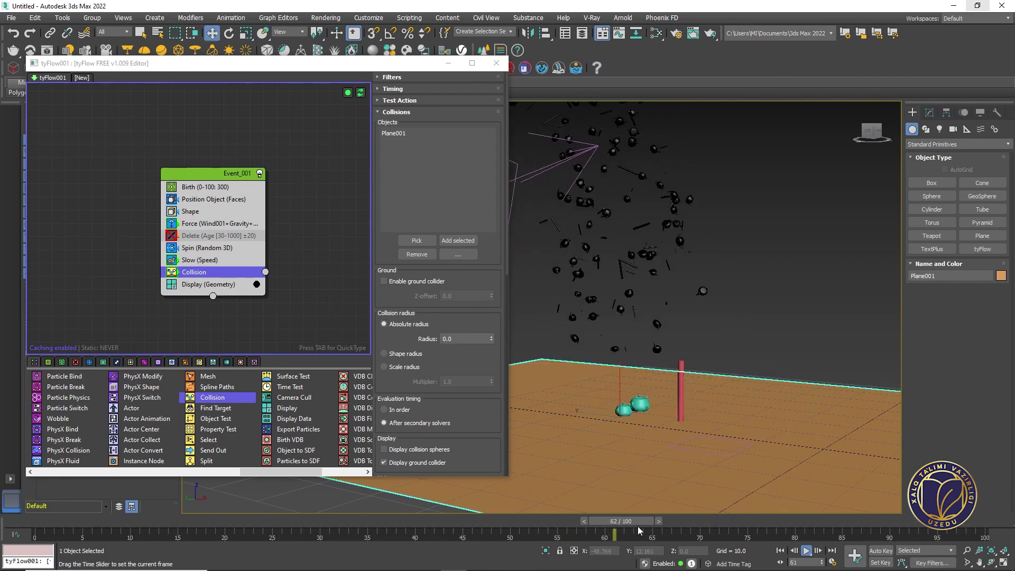
click(827, 525)
drag(830, 524, 431, 535)
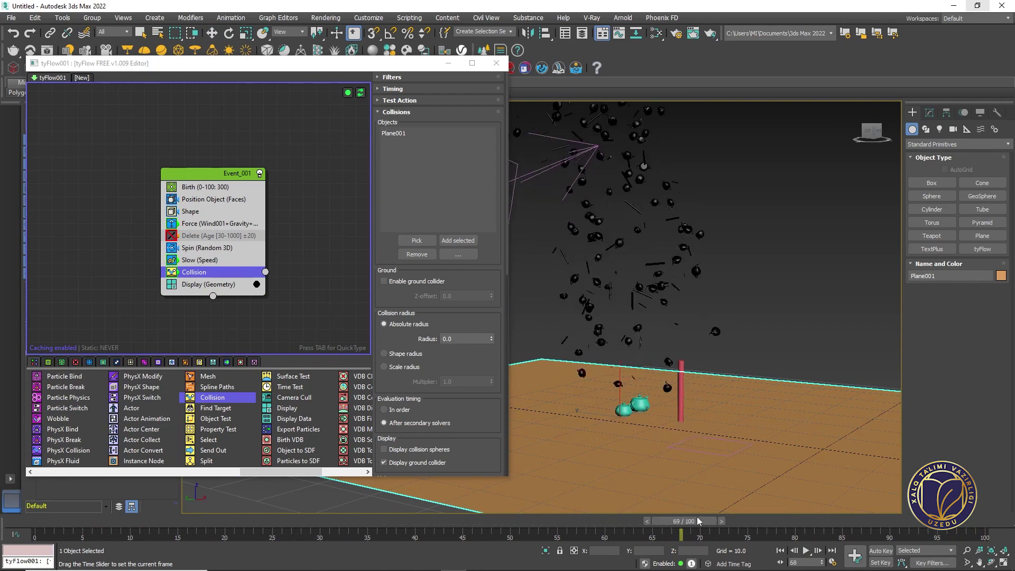
drag(473, 535, 502, 536)
middle_drag(598, 277, 636, 317)
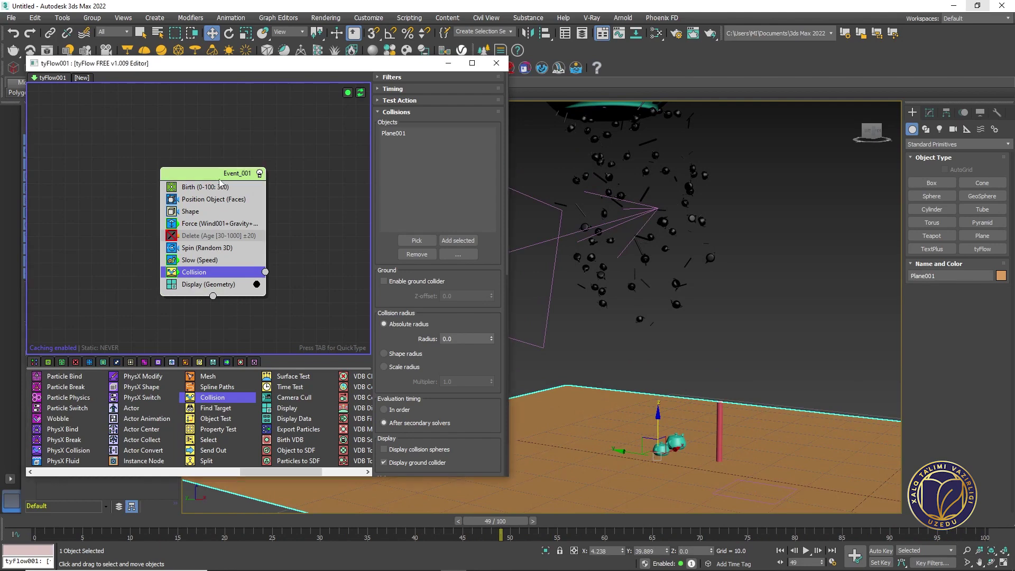
key(Tab)
key(Escape)
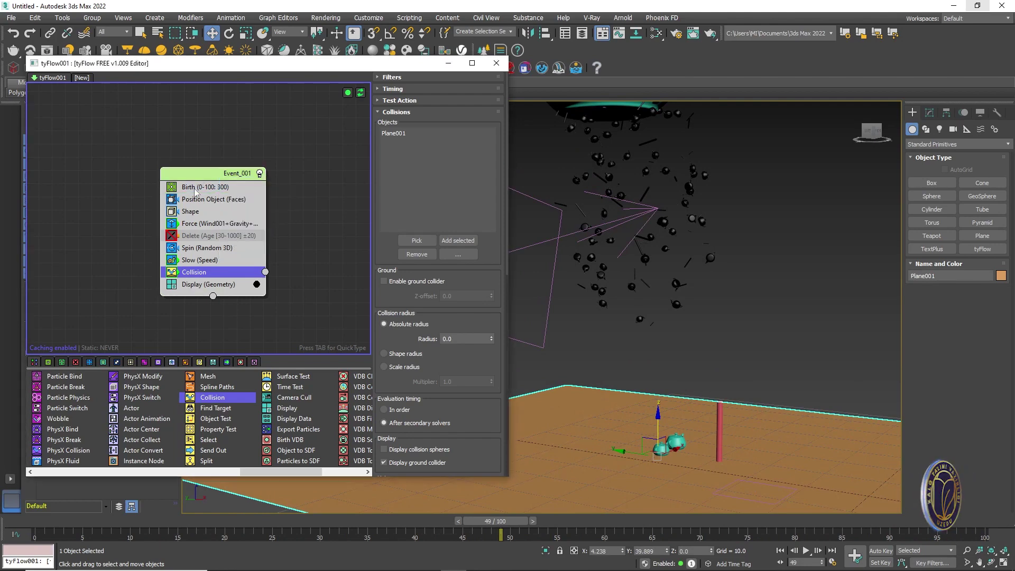
mouse_move(188, 421)
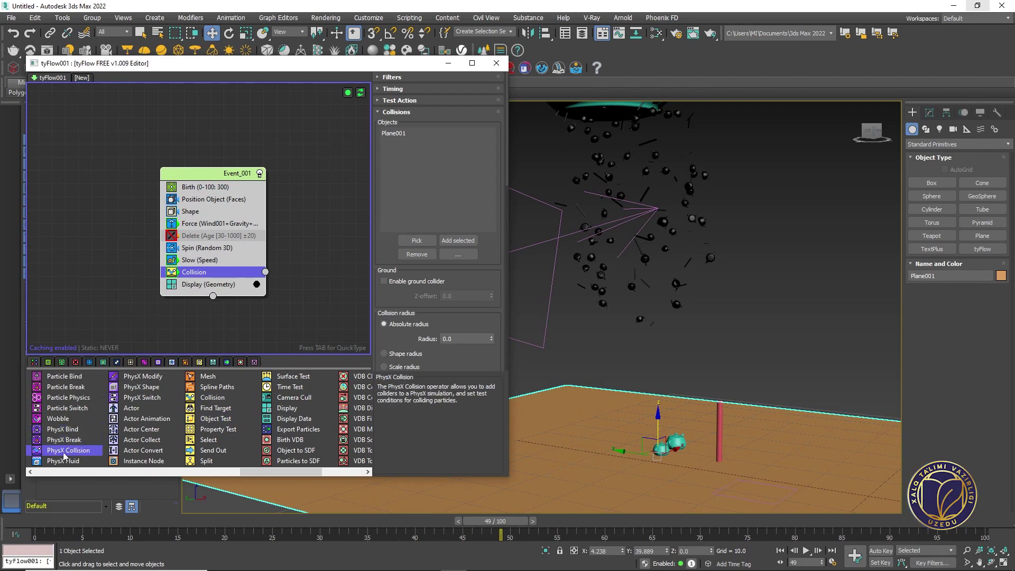
Add a PhysX Shape (Convex Hull) operator below Collision and scrub the simulation from frame 0
drag(250, 475, 237, 477)
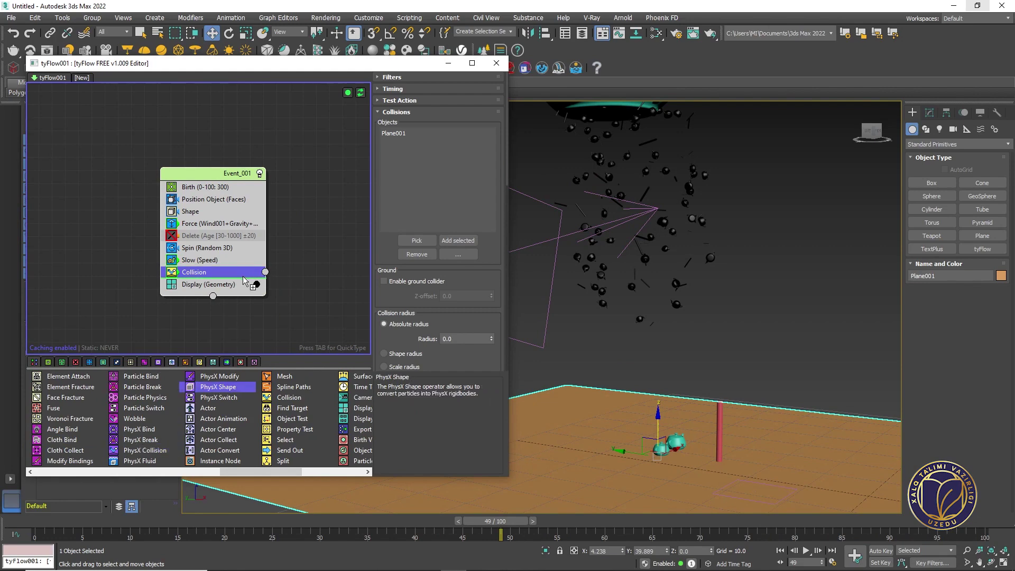
drag(245, 280, 245, 280)
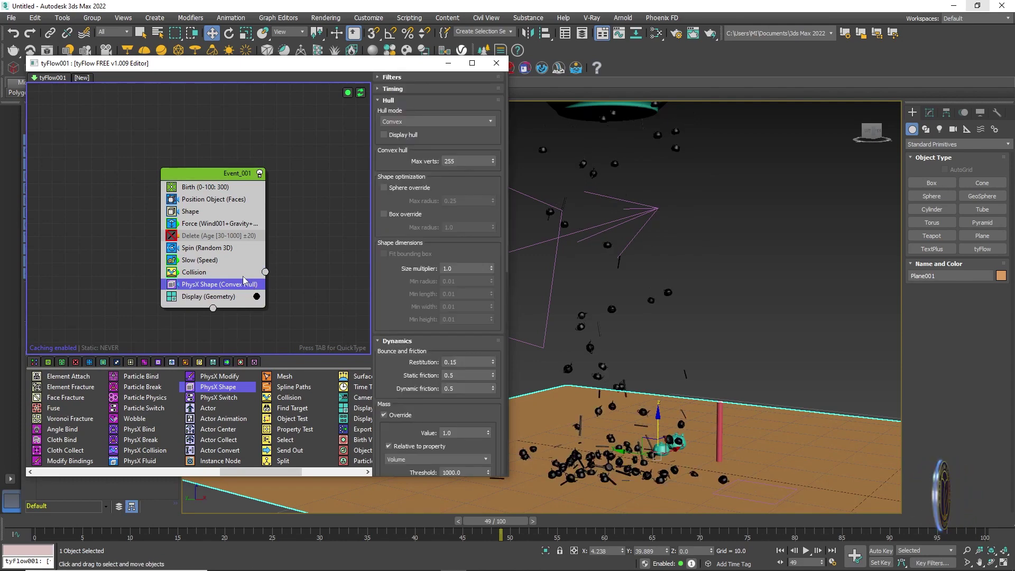
drag(509, 522, 51, 510)
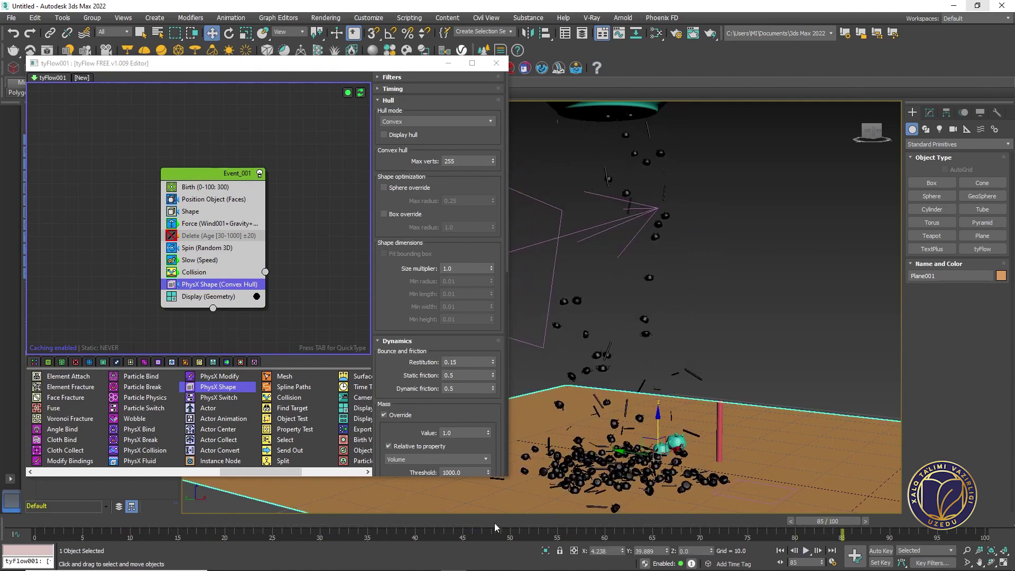
drag(496, 521, 337, 499)
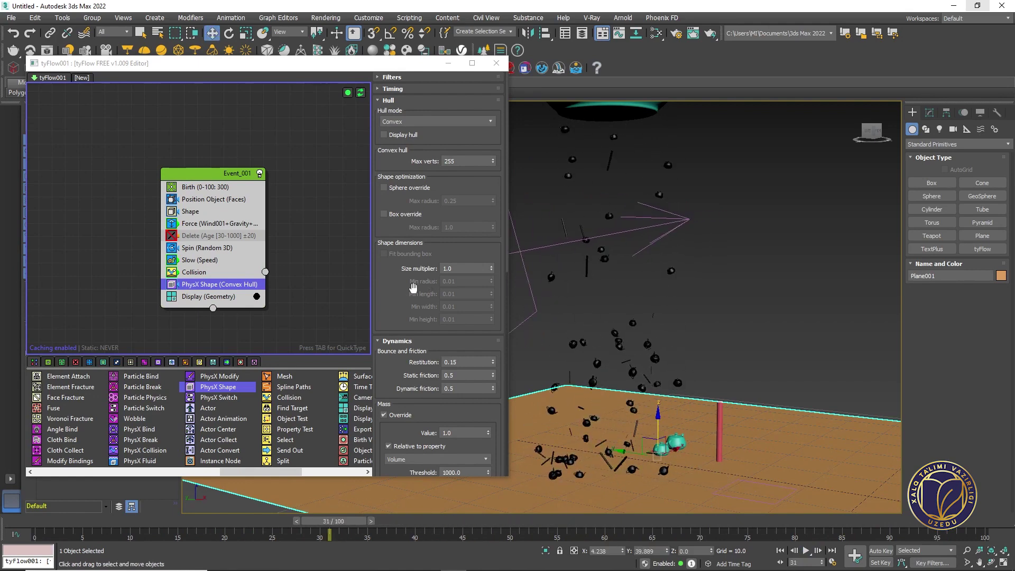
Scrub the simulation back to frame 18 and select the tyFlow001 object
drag(413, 287, 431, 318)
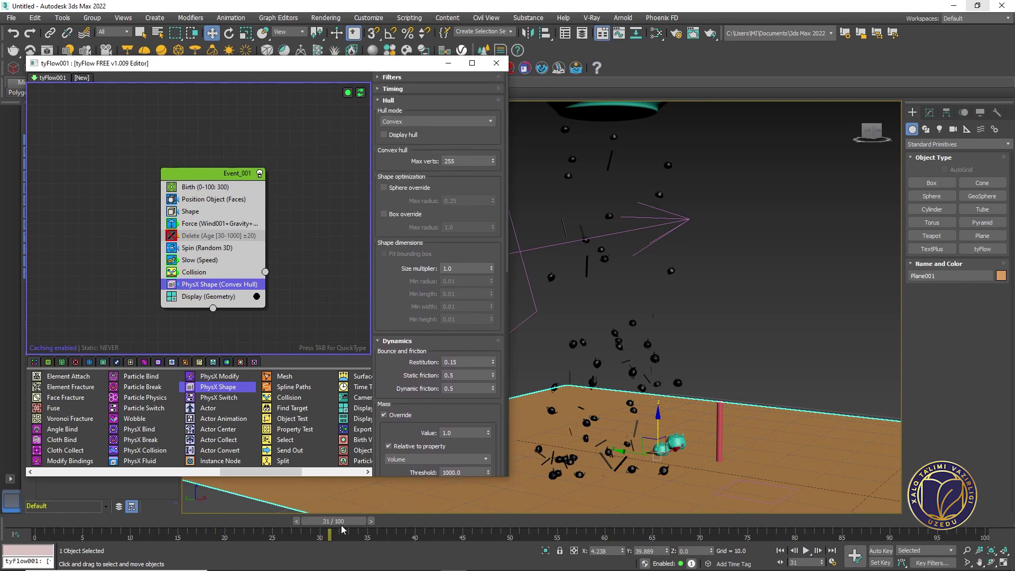
drag(339, 522, 222, 519)
scroll(604, 366, down, 5)
alt+middle_drag(628, 353, 603, 345)
click(781, 405)
scroll(629, 346, up, 2)
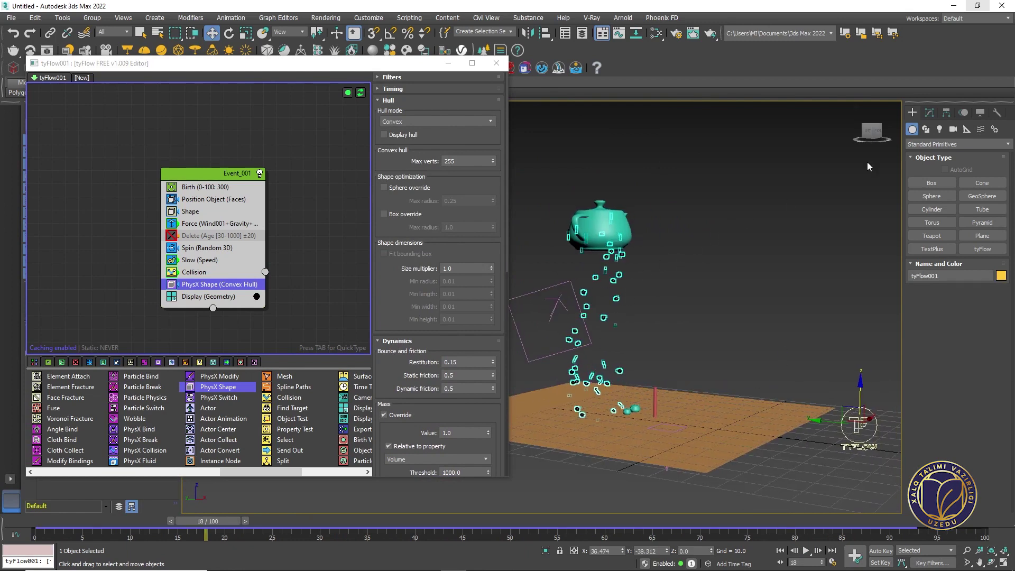
Uncheck Default gravity in the tyFlow PhysX rollout and replay the simulation
click(927, 112)
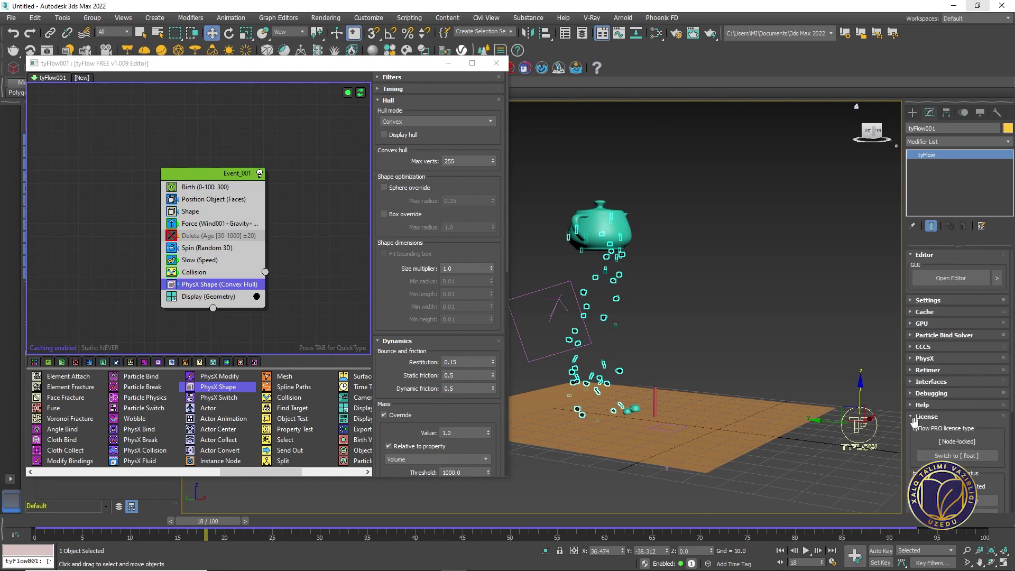
click(921, 417)
click(934, 362)
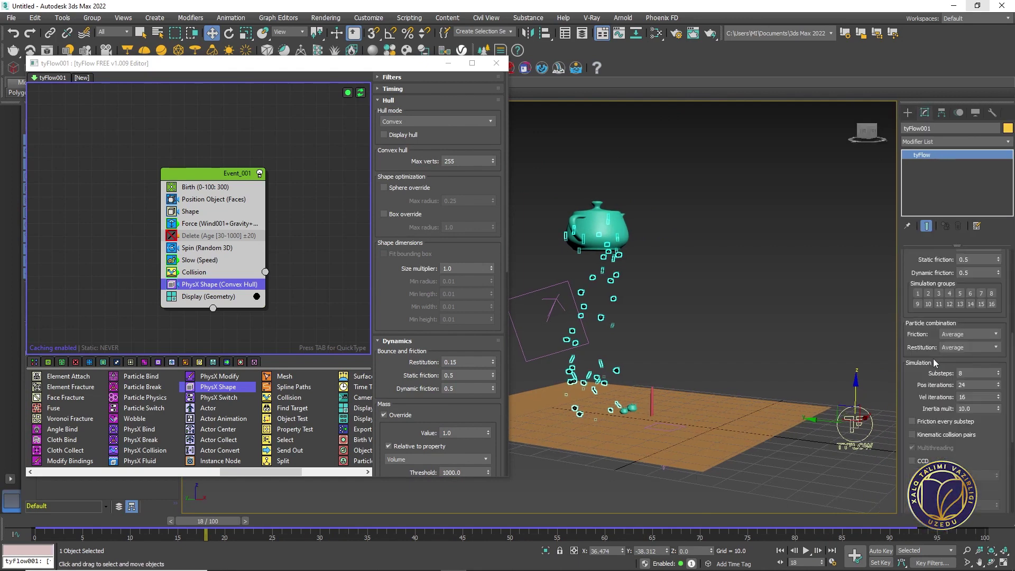
drag(918, 342, 922, 465)
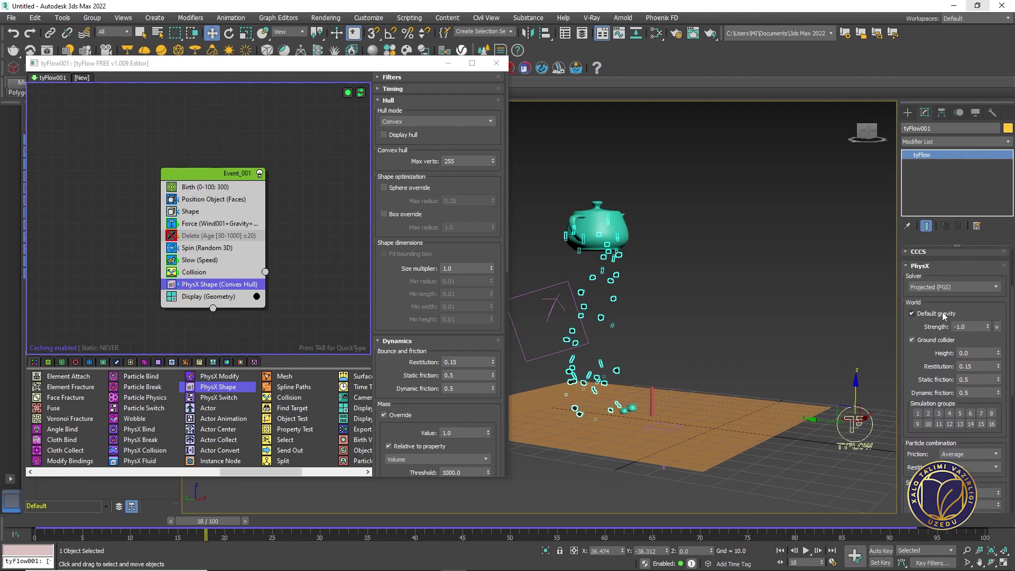
click(942, 313)
middle_drag(718, 330, 729, 339)
key(slash)
key(slash)
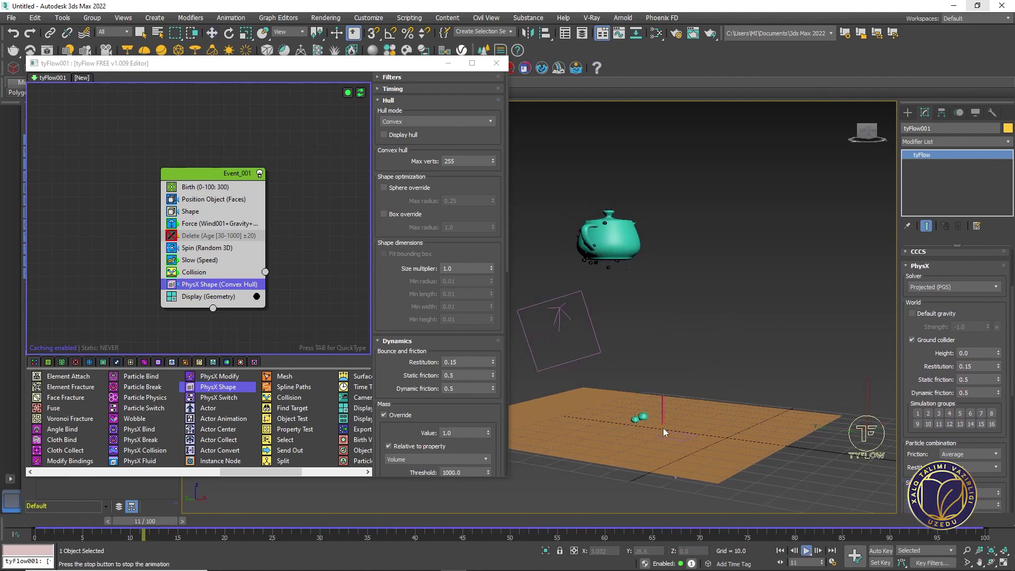
Extend the animation range from 100 to 150 frames
scroll(663, 427, up, 3)
drag(702, 528, 983, 528)
key(w)
scroll(603, 417, up, 5)
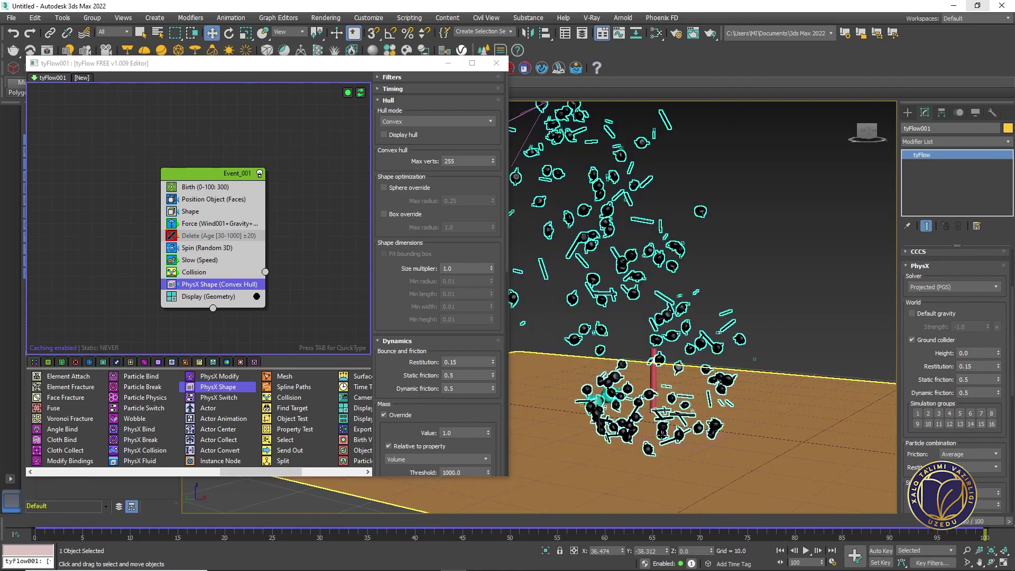
scroll(602, 415, up, 8)
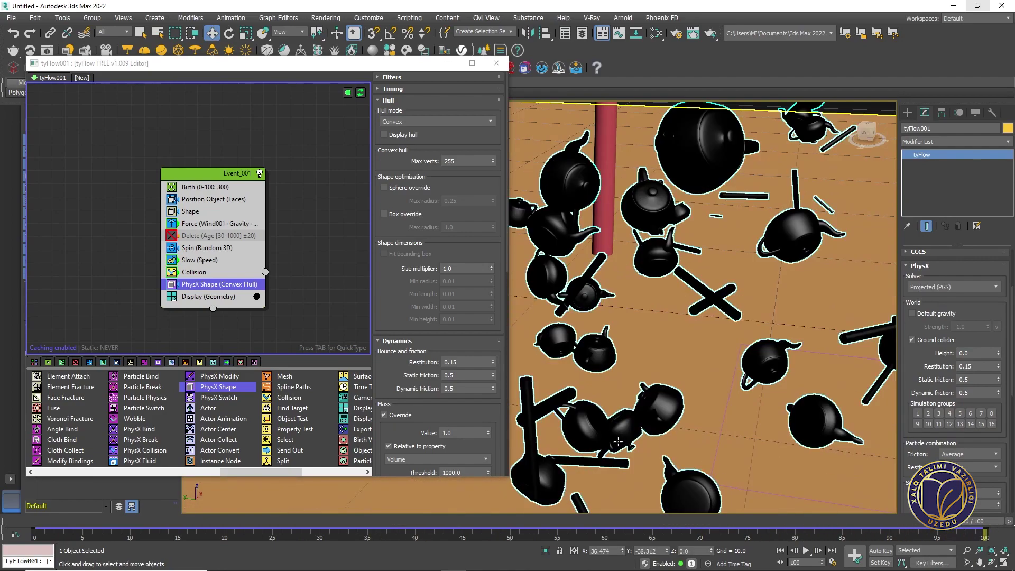
scroll(610, 414, down, 10)
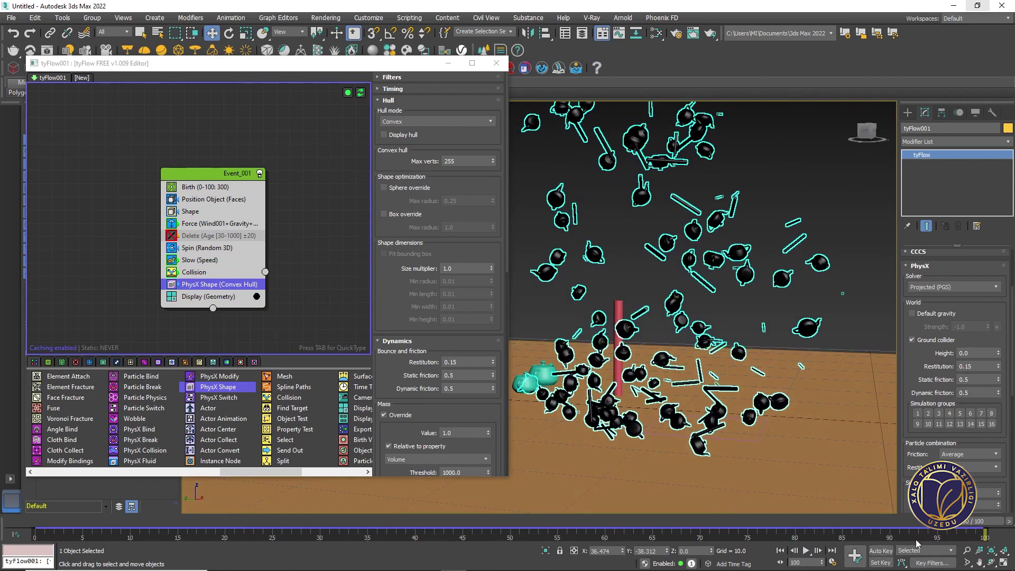
ctrl+alt+right_drag(934, 536, 468, 535)
drag(668, 524, 931, 522)
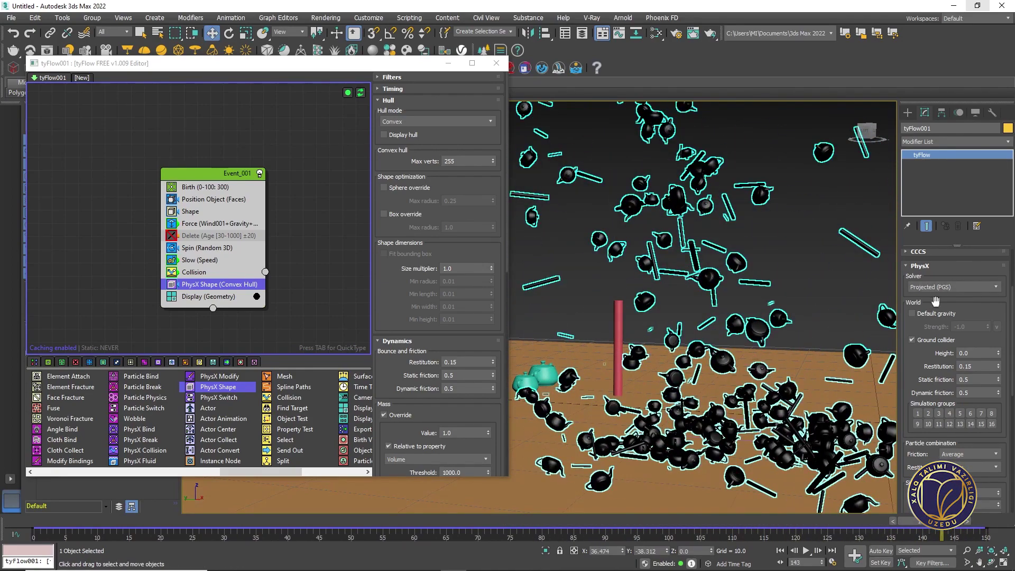
Play the 150-frame simulation, then stop it at frame 82
scroll(682, 344, down, 5)
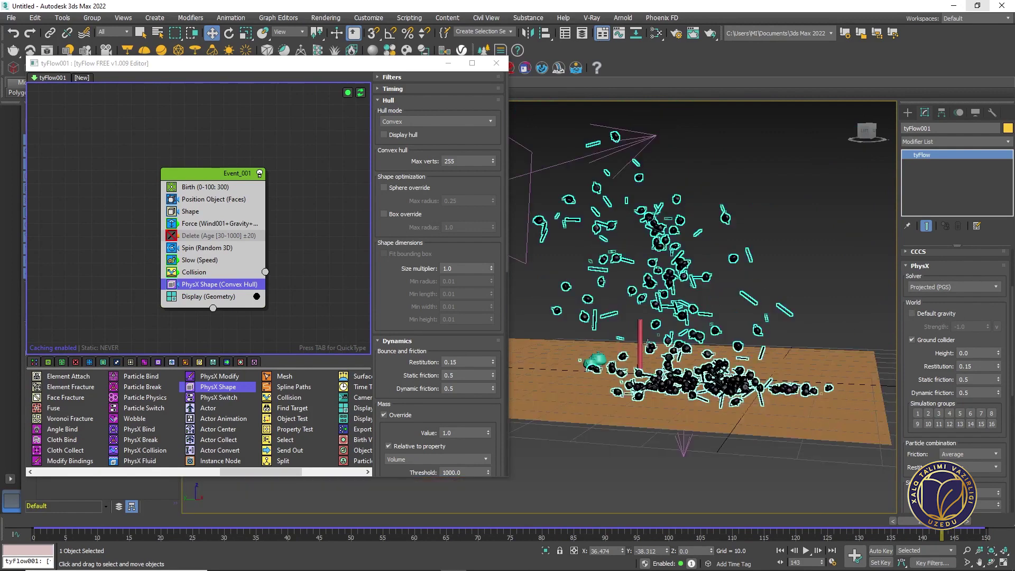
middle_drag(671, 323, 684, 361)
scroll(684, 361, up, 3)
key(/)
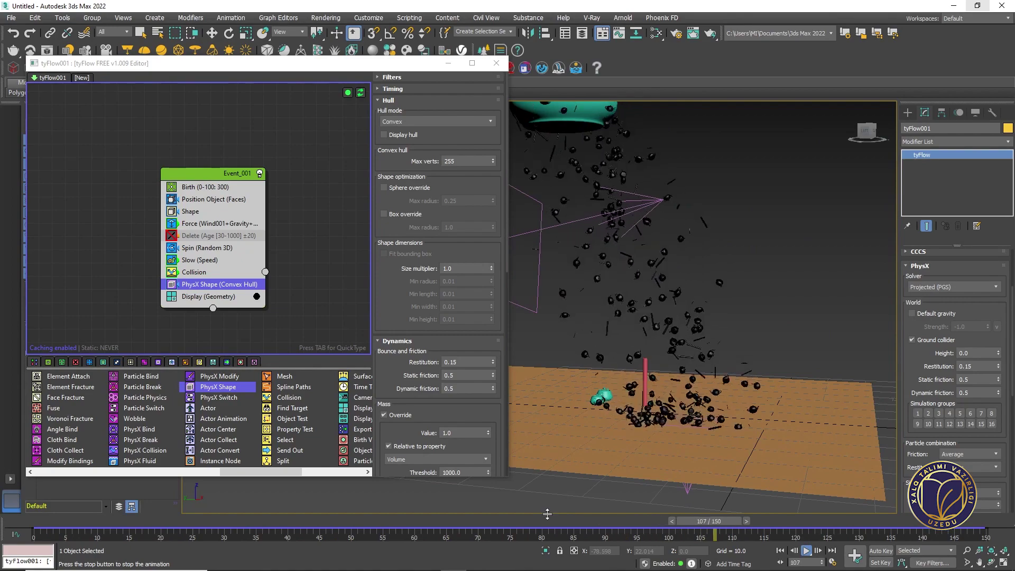
drag(523, 523, 984, 526)
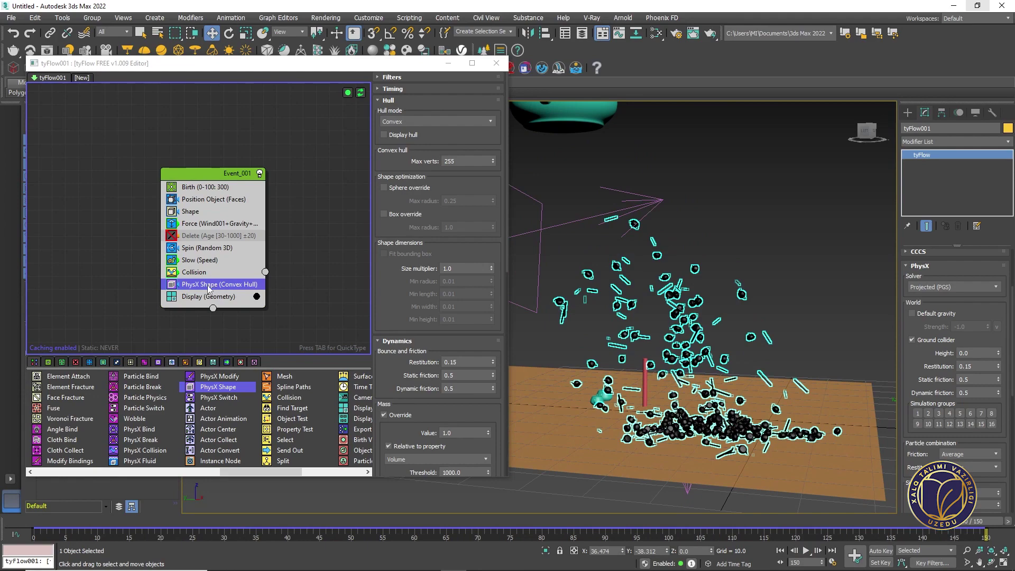
Check the particle pile in a smooth-shaded Front view, then return to Perspective
key(f)
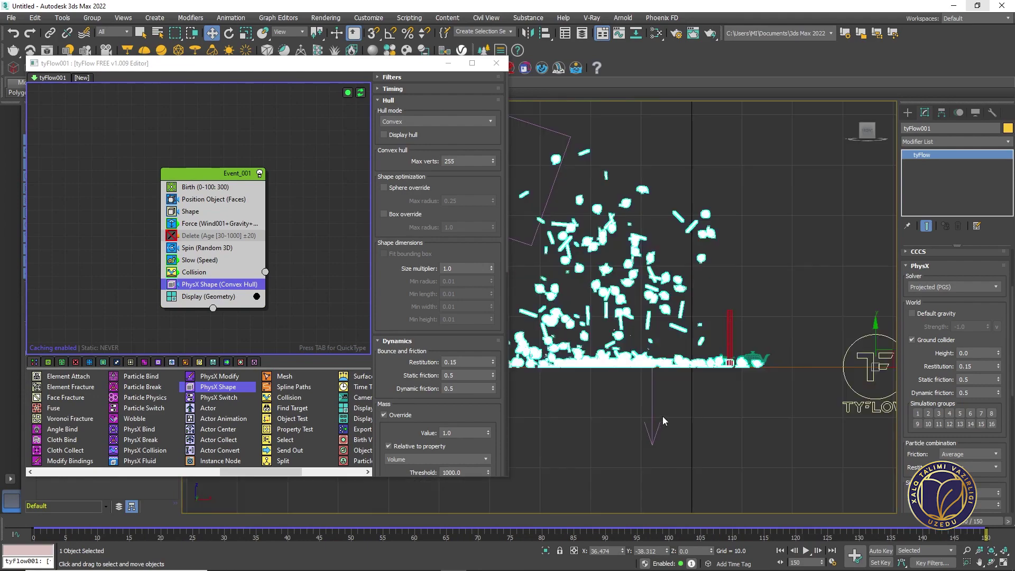
scroll(650, 407, up, 6)
key(F3)
scroll(650, 407, up, 8)
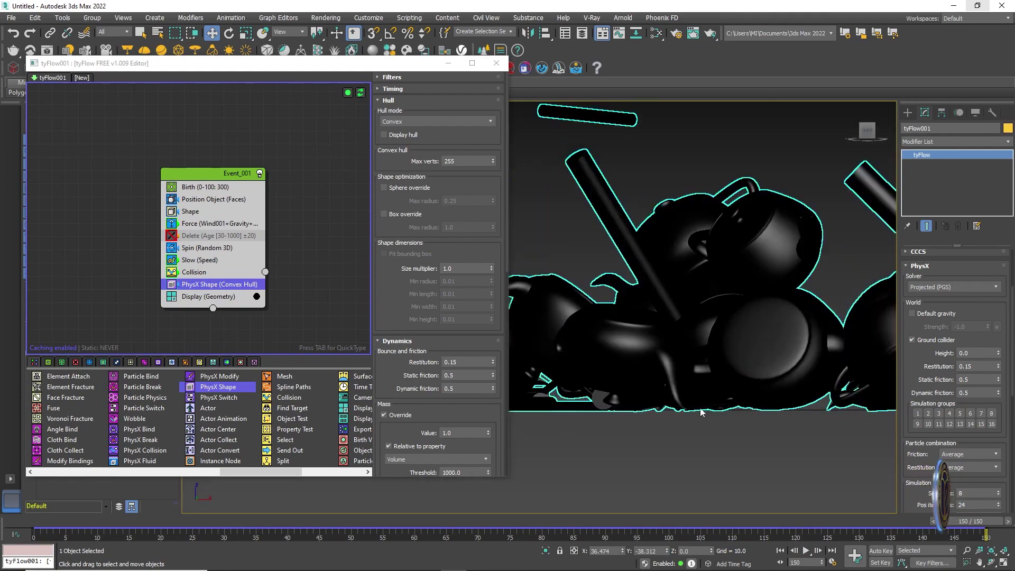
scroll(590, 423, up, 4)
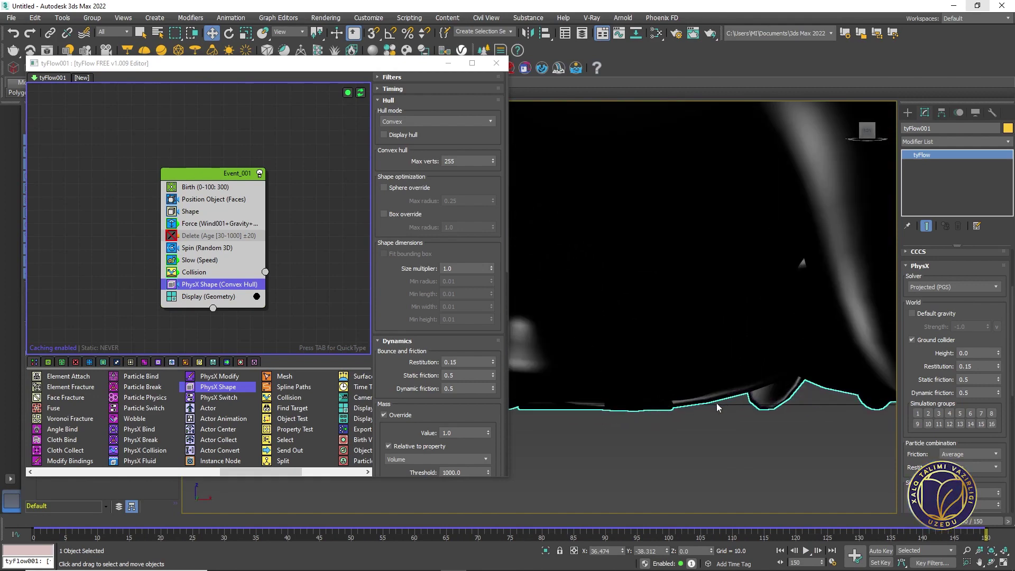
scroll(663, 410, down, 5)
key(p)
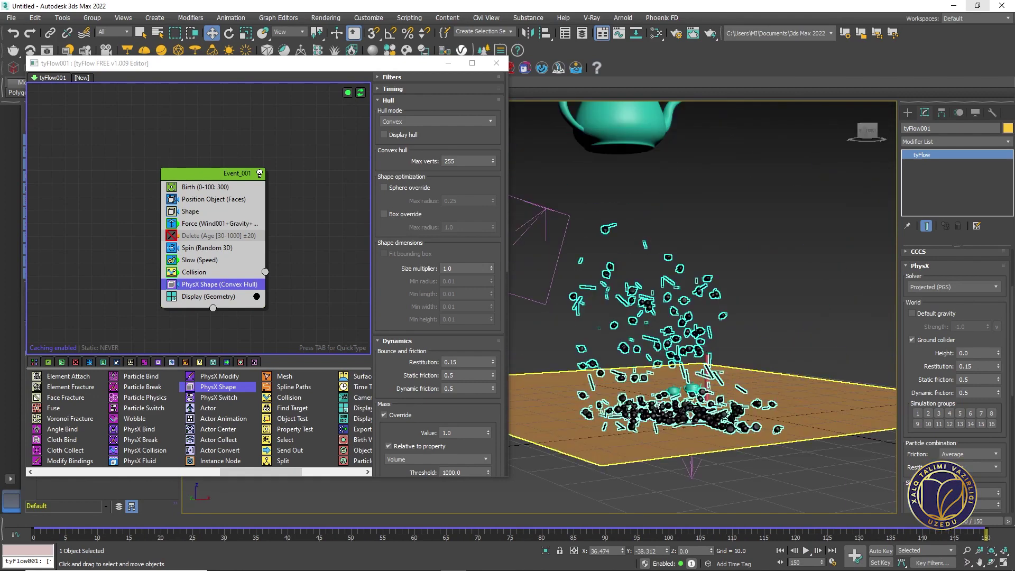
Orbit above the pile, scrub to frame 141 and replay the simulation
alt+middle_drag(686, 408, 663, 418)
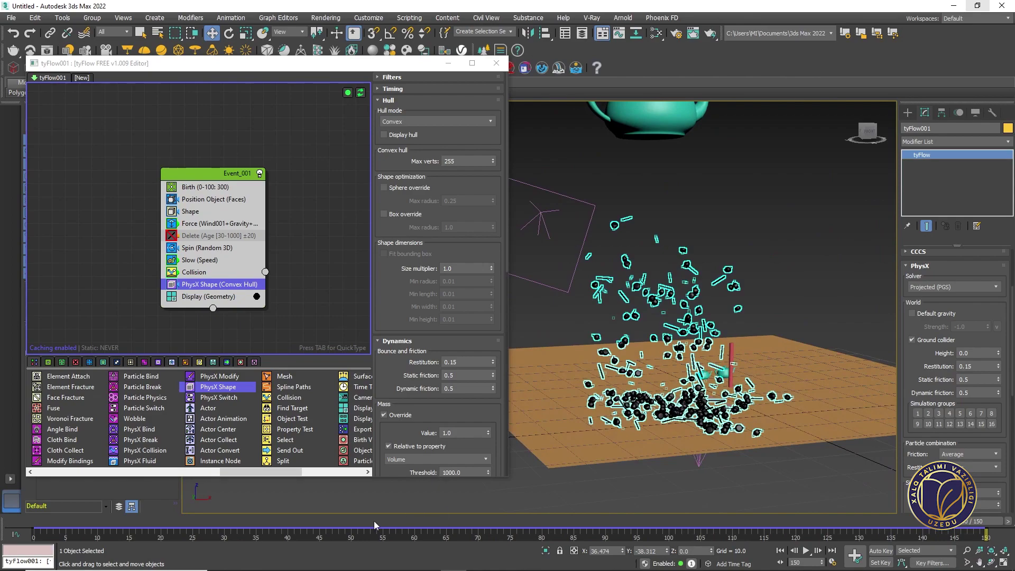
drag(373, 521, 910, 526)
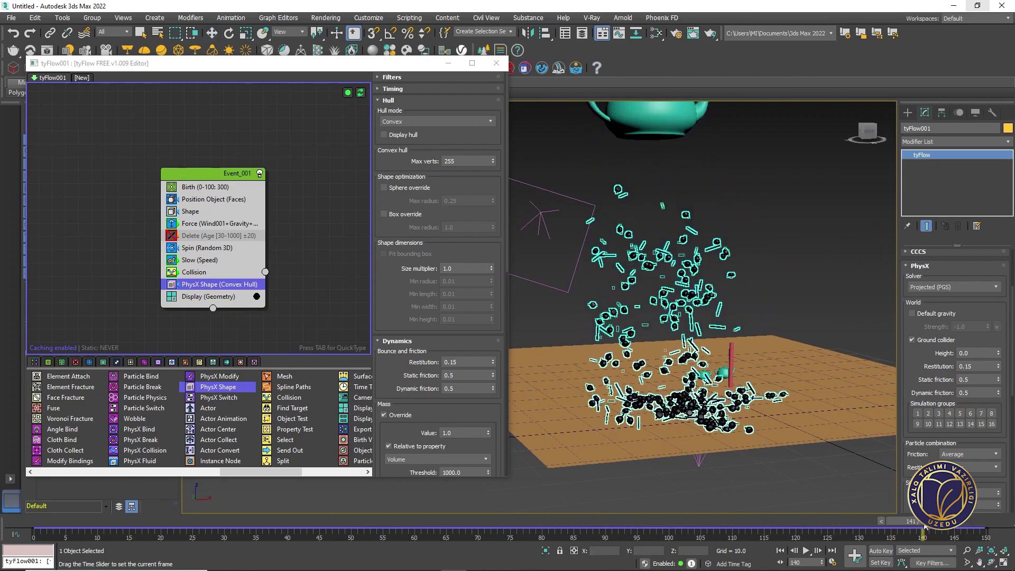
key(/)
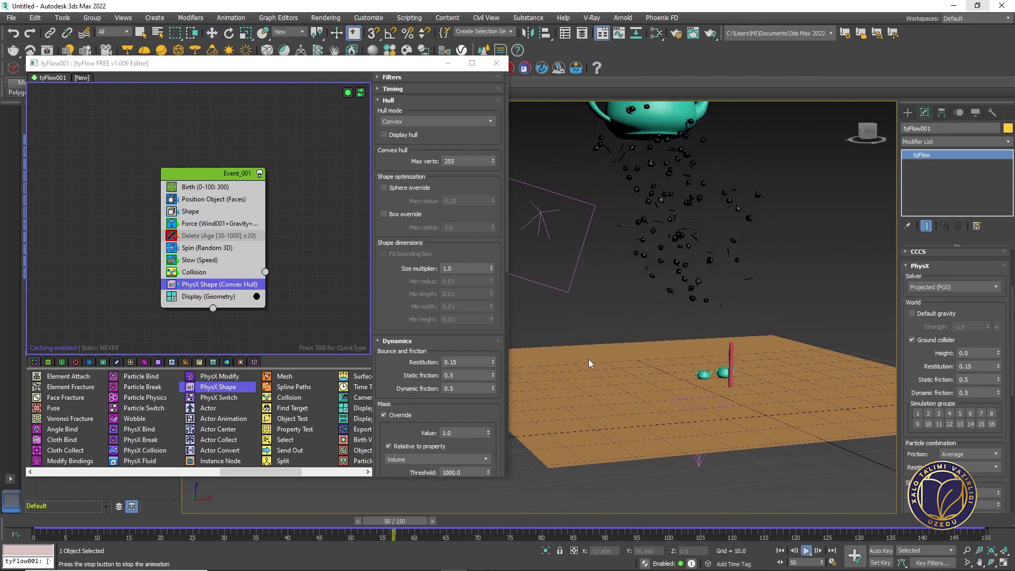
middle_drag(629, 350, 613, 357)
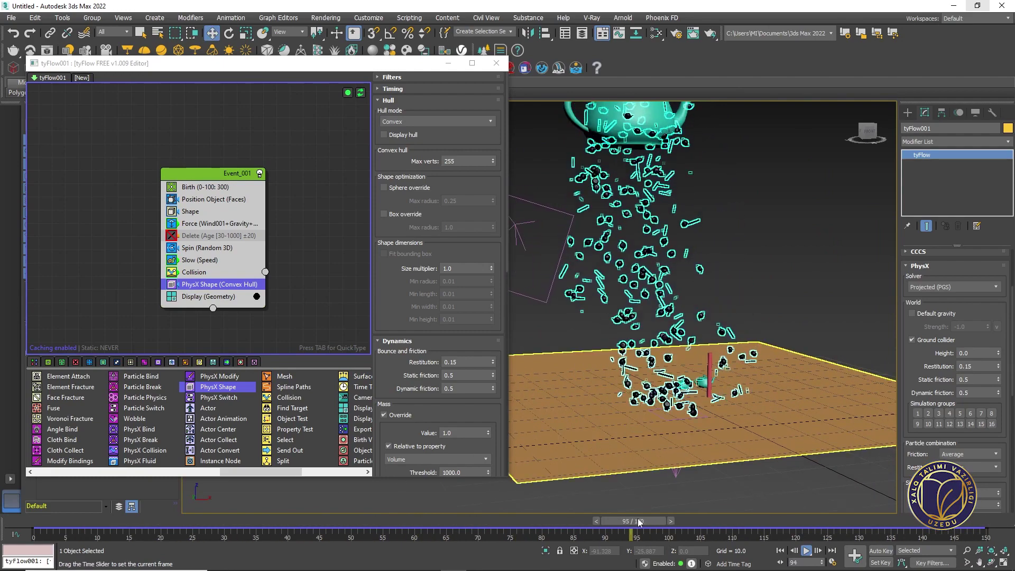
Scrub the pile-up to frame 117, orbit around the pile, and clear the selection
drag(639, 523, 941, 522)
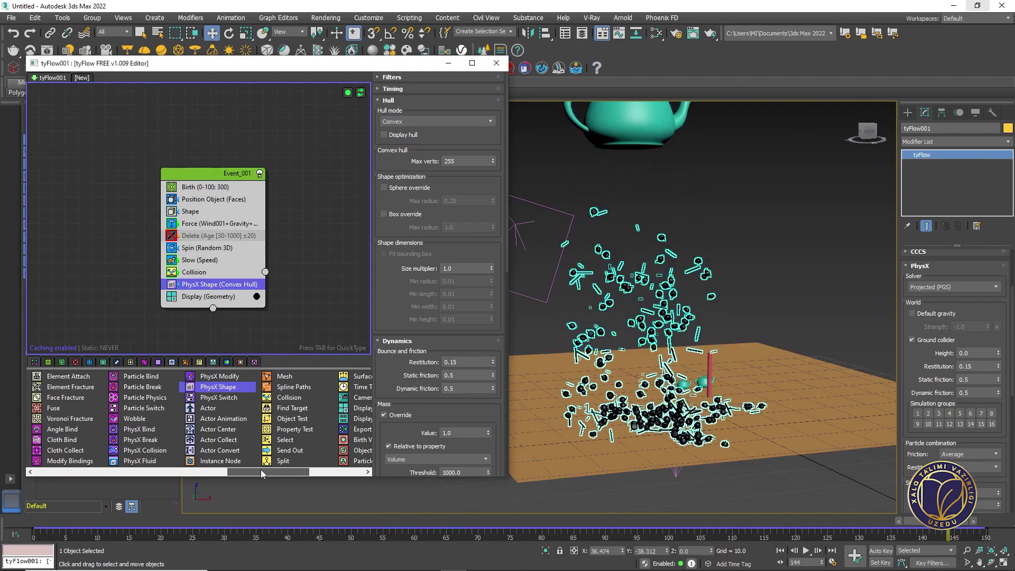
drag(261, 469, 116, 475)
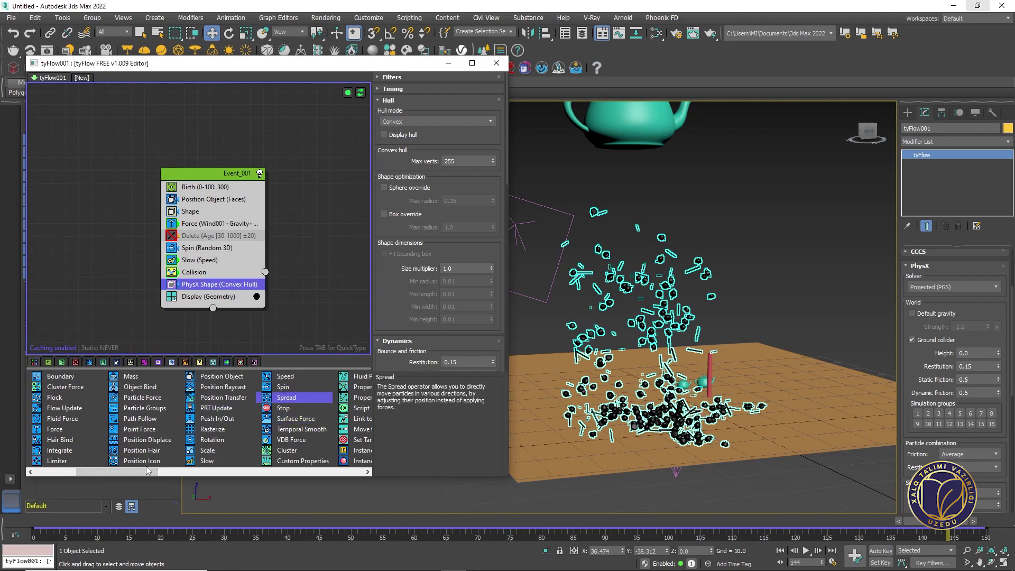
mouse_move(119, 474)
mouse_down()
mouse_move(157, 473)
mouse_move(125, 473)
mouse_up()
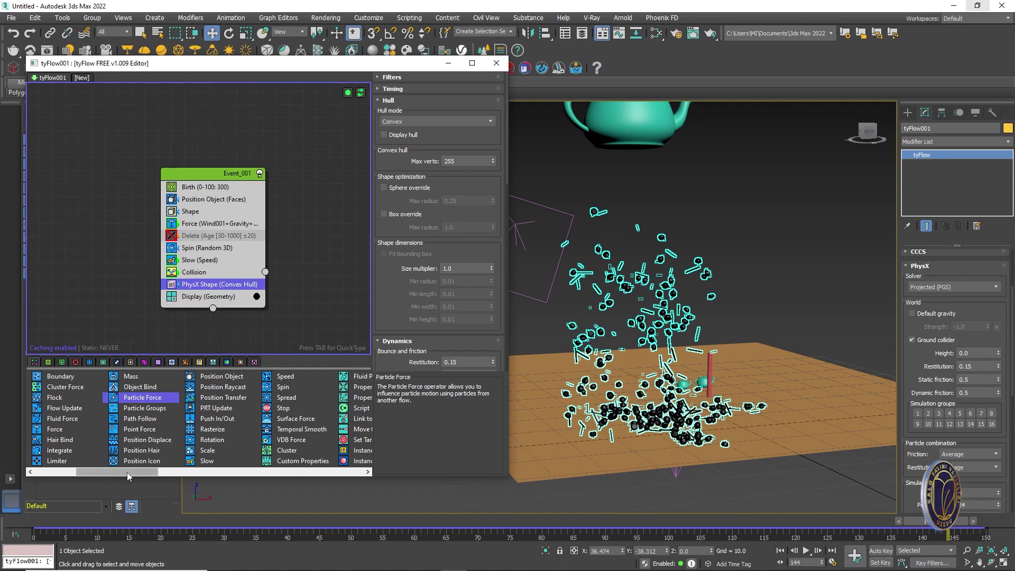
drag(127, 472, 95, 472)
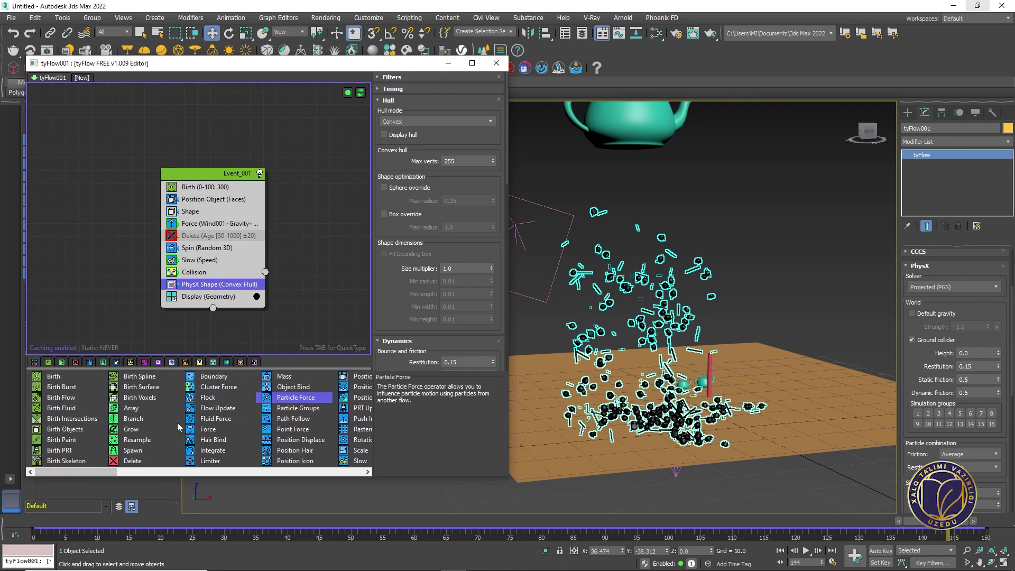
drag(104, 523, 765, 500)
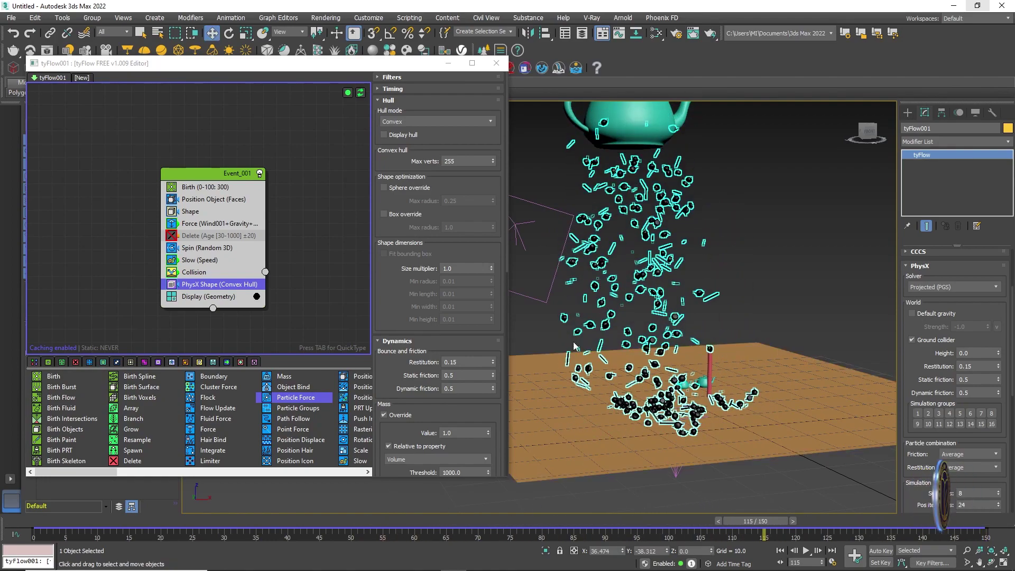
alt+middle_drag(606, 334, 665, 345)
click(665, 345)
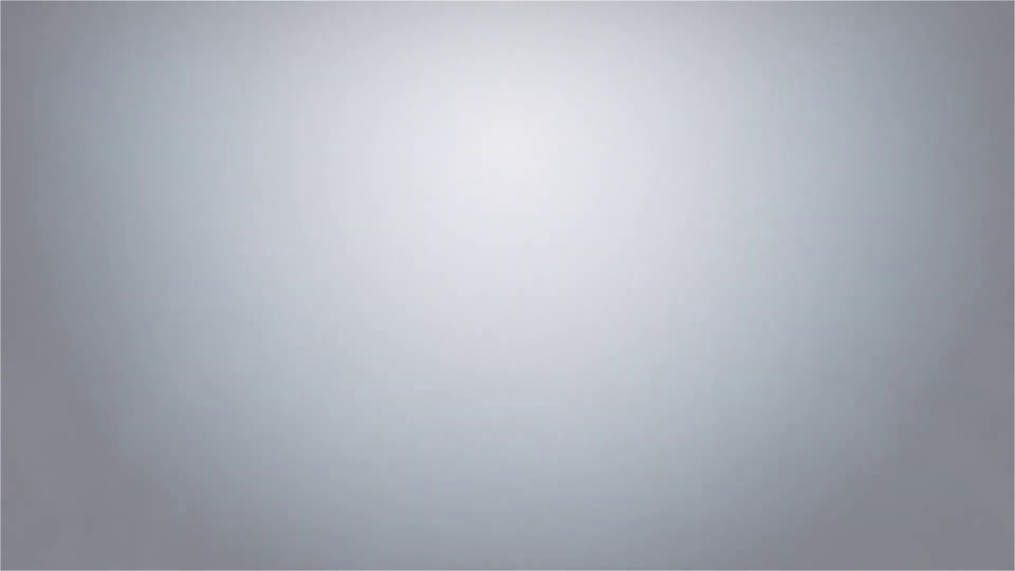